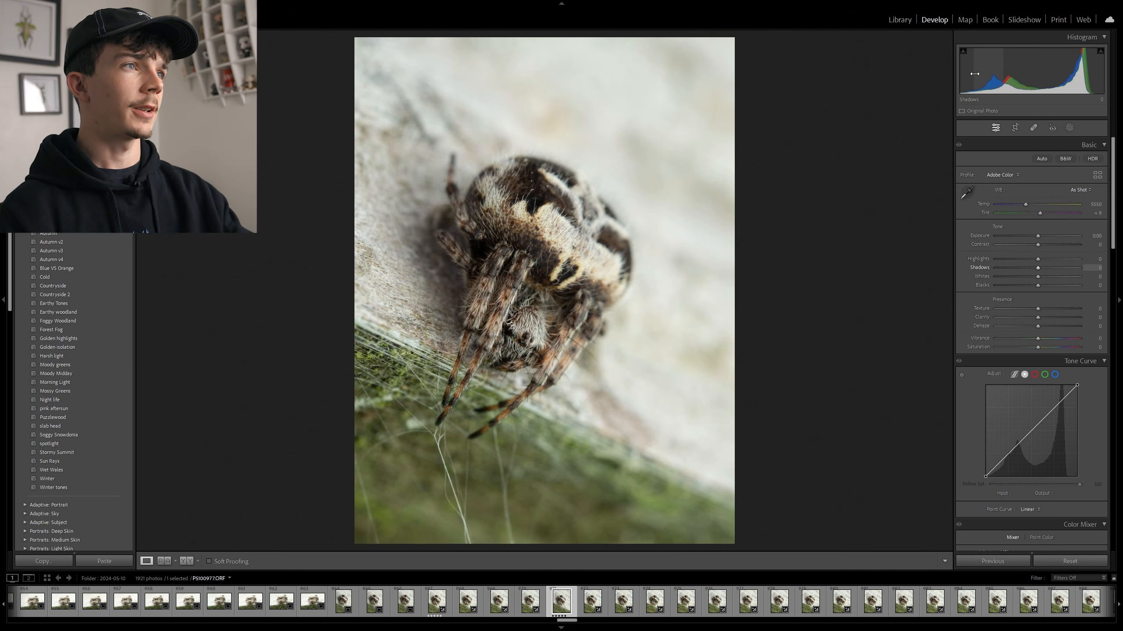
Adjust the spider photo's basic tone with Highlights at -51, Shadows at +24, Contrast at +15 and Clarity at +10
drag(1073, 71, 1054, 71)
key(ctrl+z)
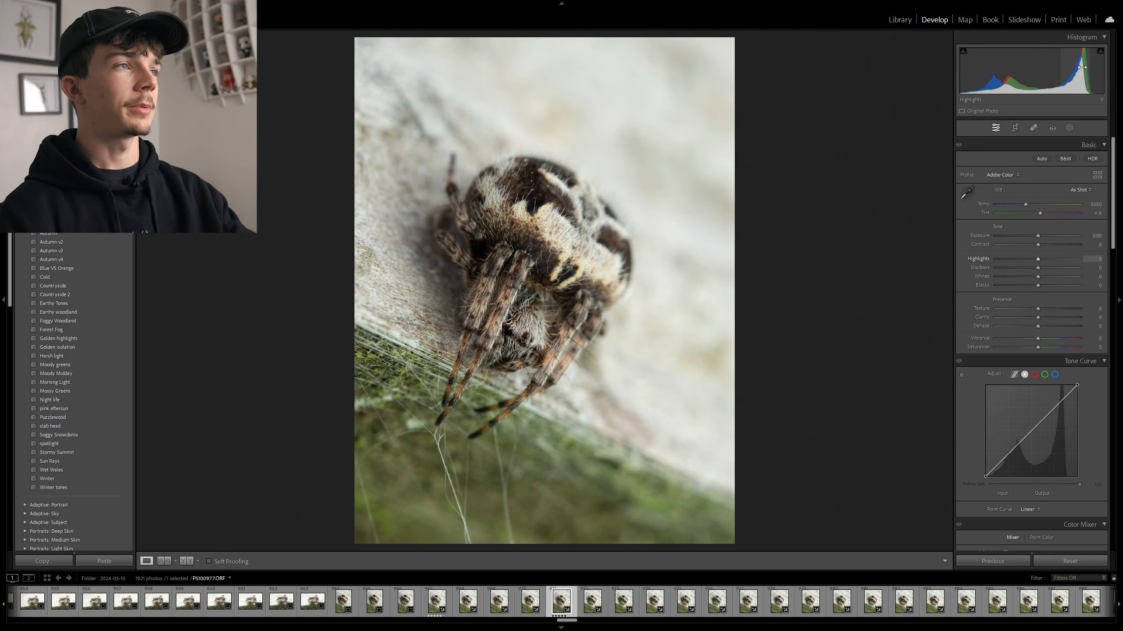
drag(1037, 258, 1015, 261)
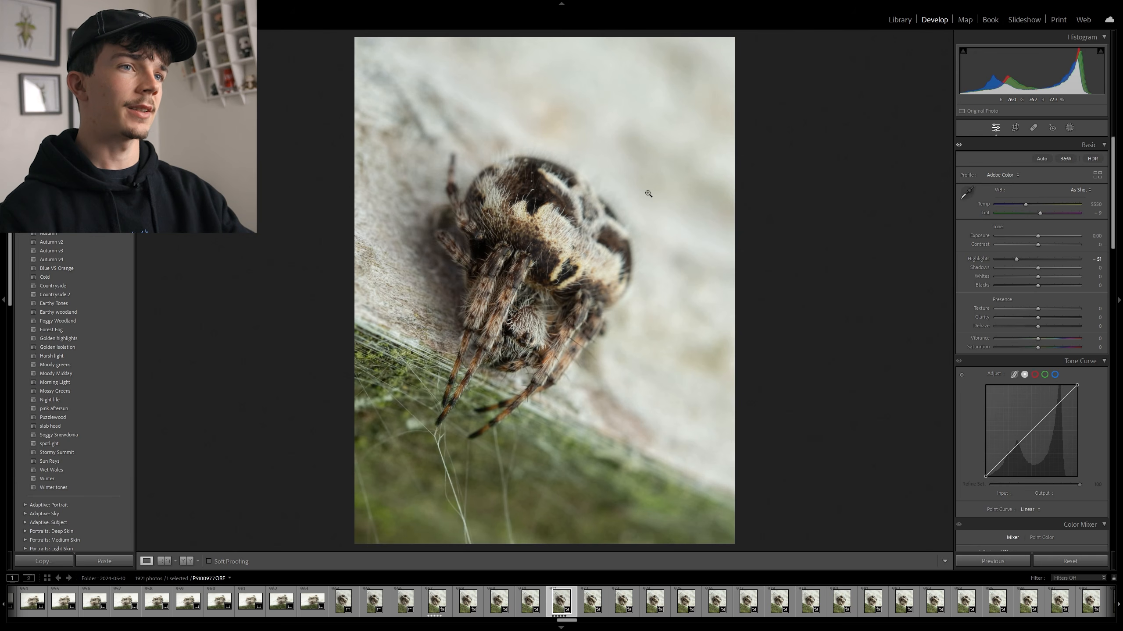
key(z)
key(z)
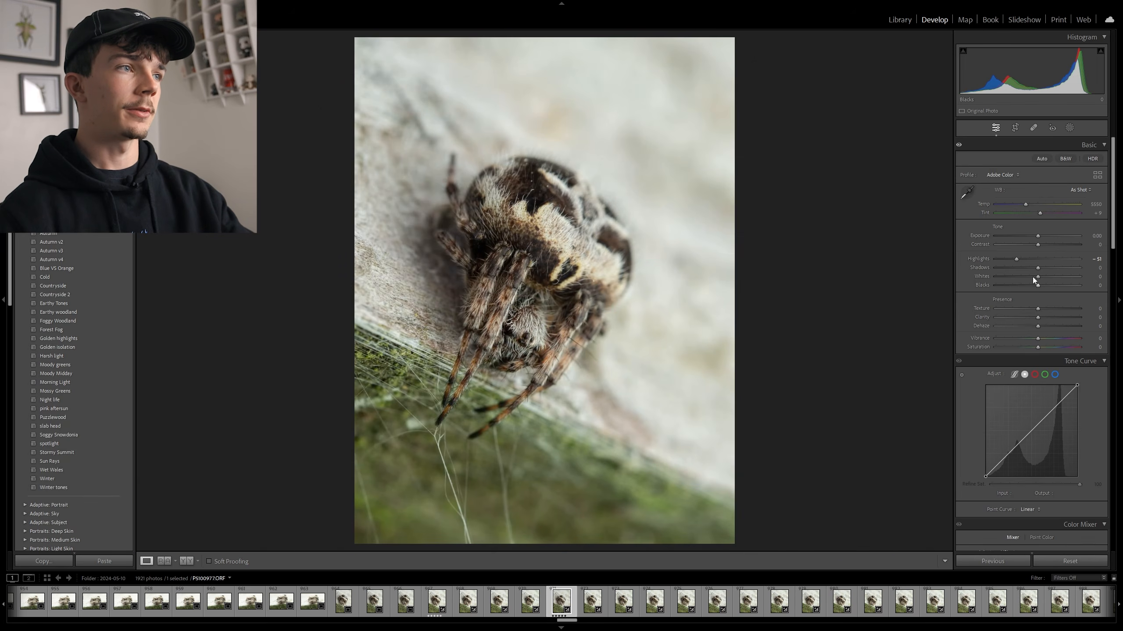
mouse_move(1038, 268)
mouse_down()
mouse_move(1047, 270)
mouse_move(1043, 247)
mouse_up()
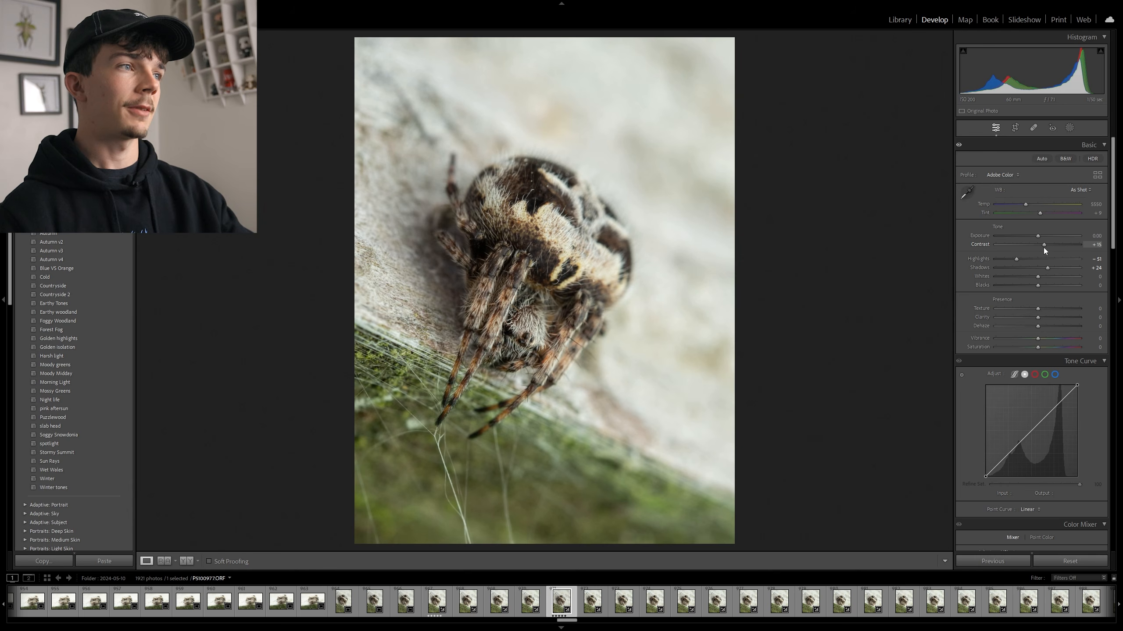
drag(1041, 317, 1044, 318)
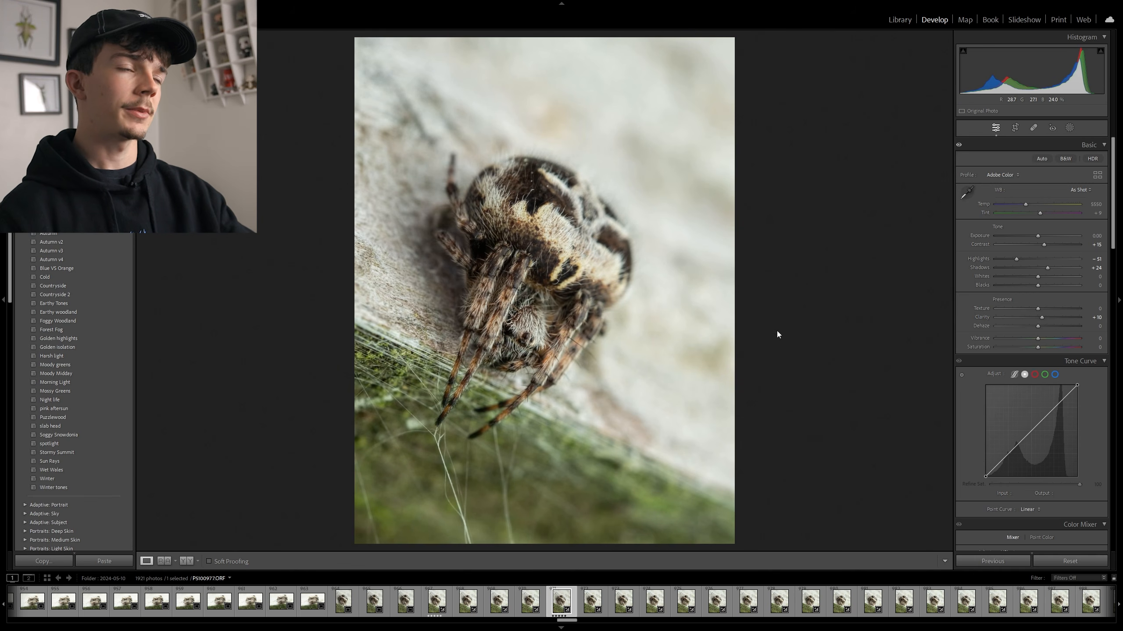
Set the sharpening Amount to 60 and Masking to 51, and enable Remove Chromatic Aberration and profile corrections
scroll(1052, 306, down, 10)
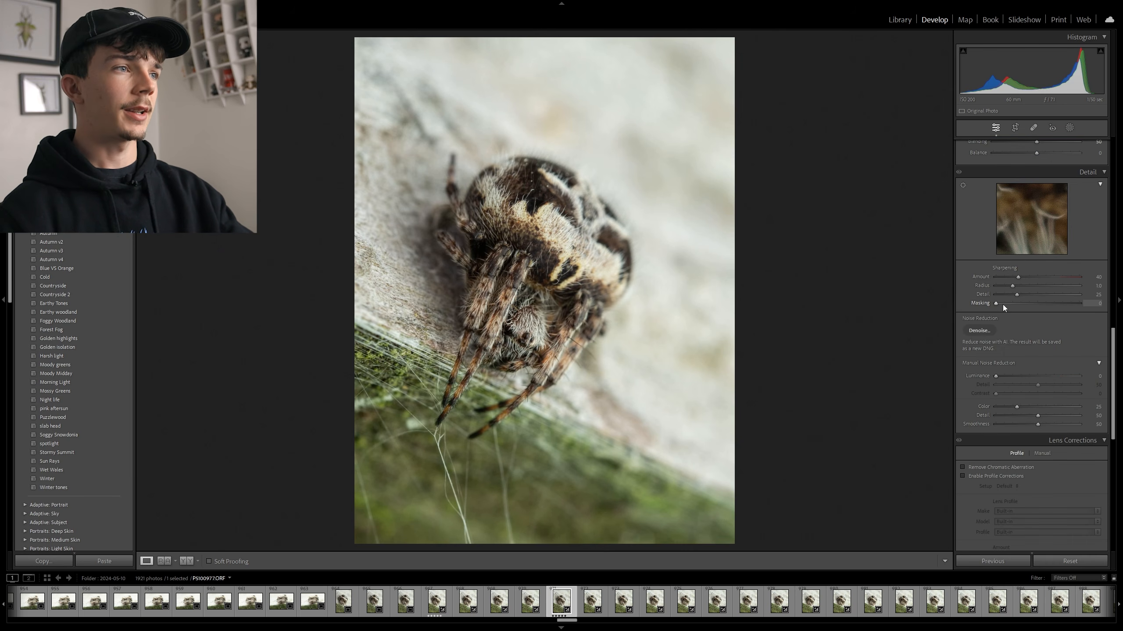
key(alt)
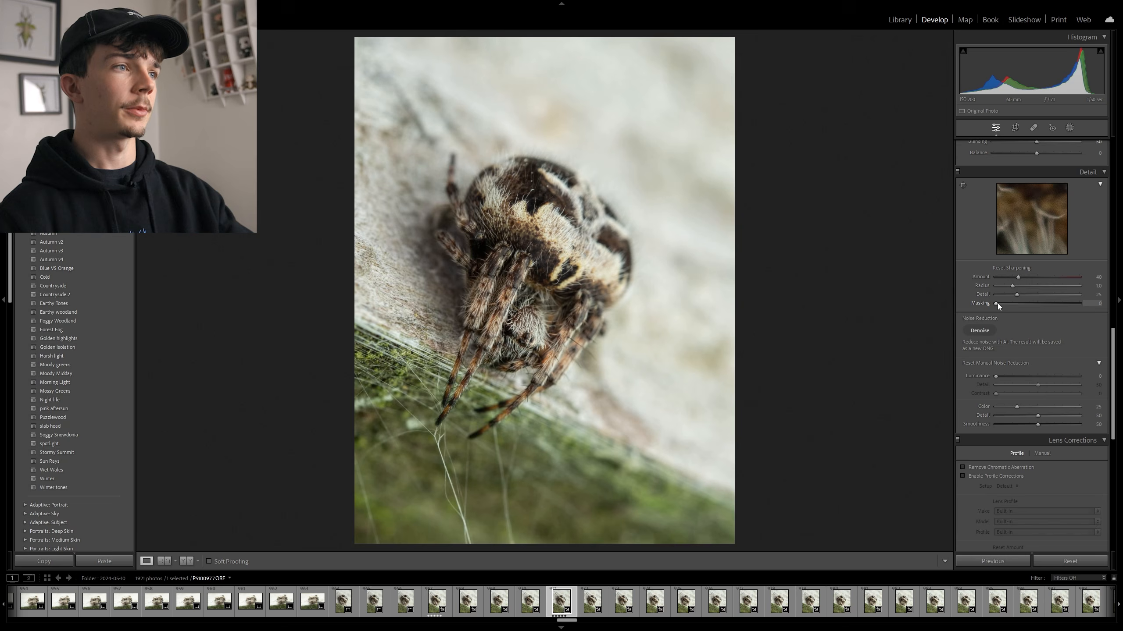
drag(997, 303, 1041, 301)
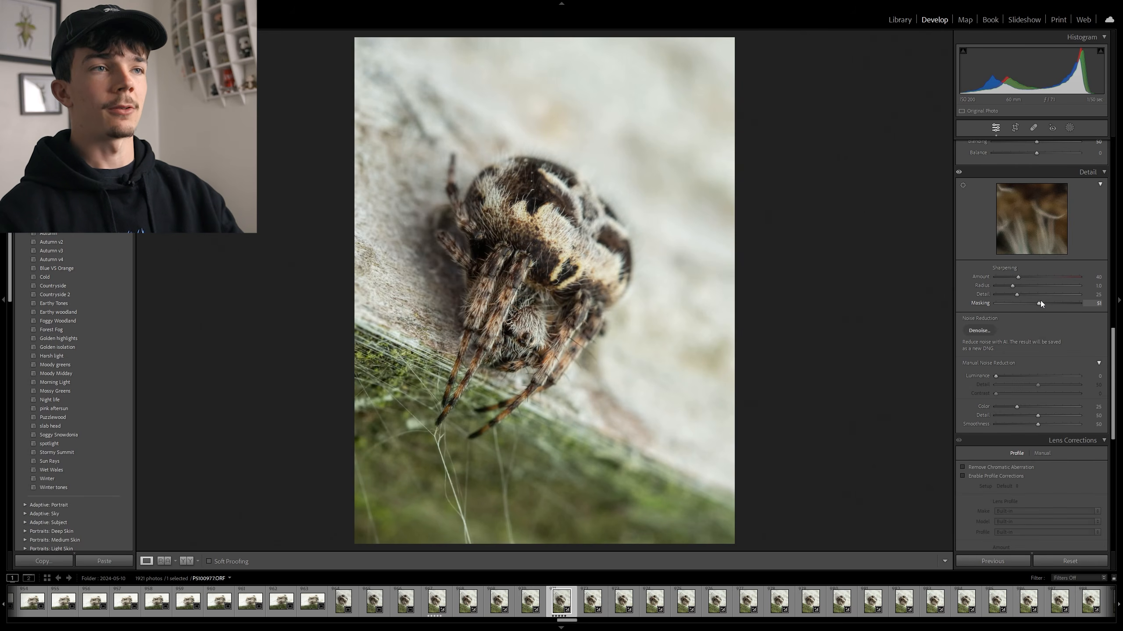
click(1098, 277)
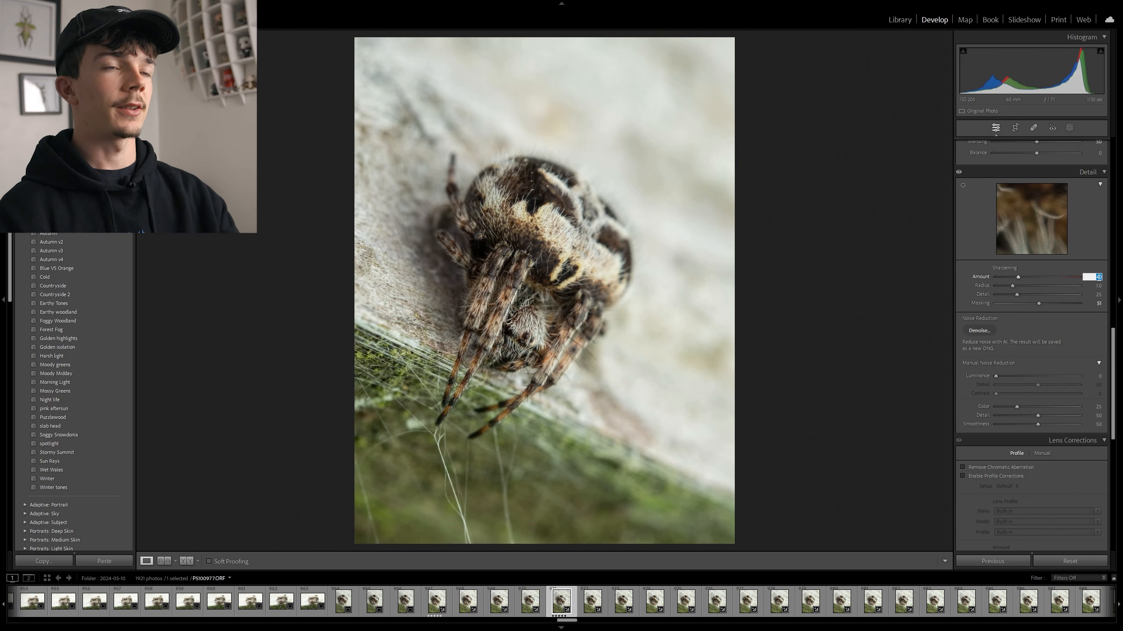
click(925, 327)
click(536, 333)
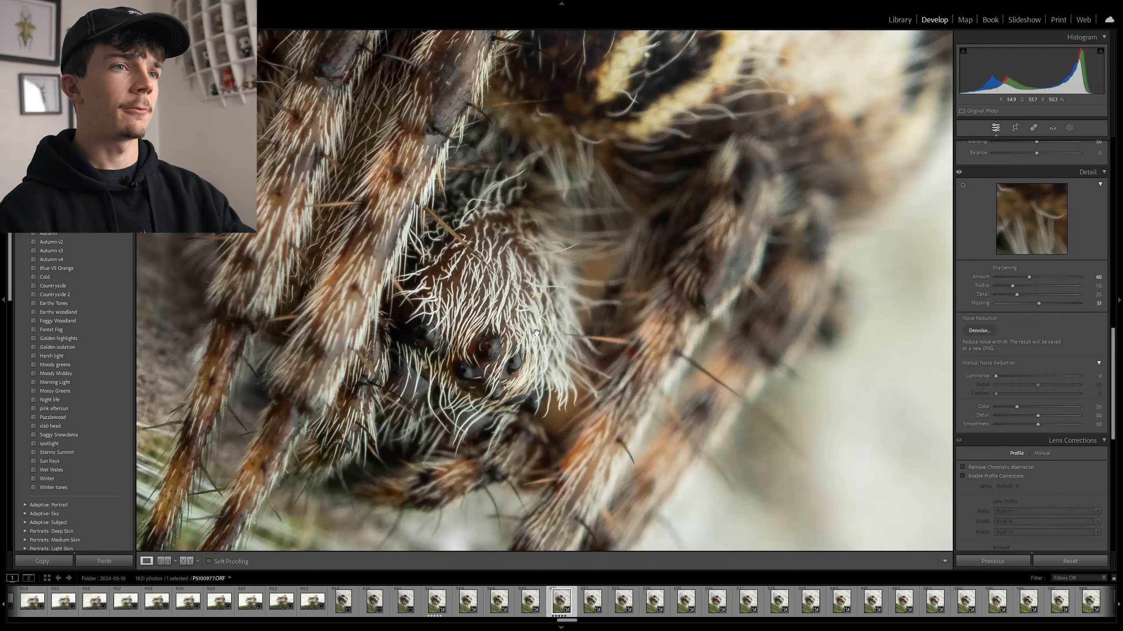
drag(536, 333, 553, 309)
click(633, 290)
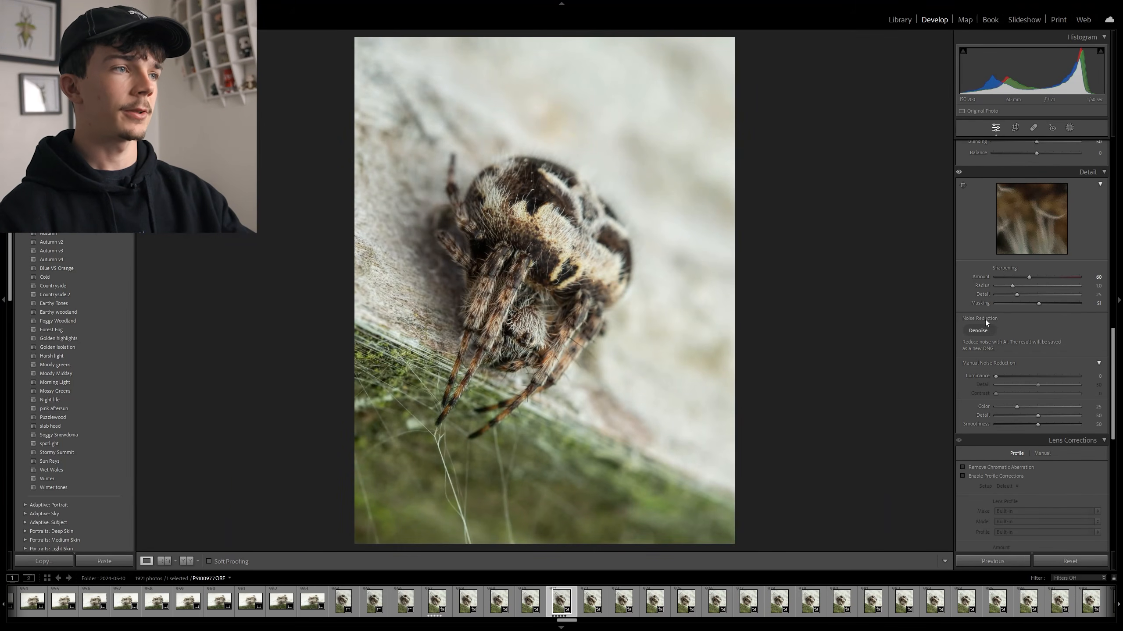
scroll(988, 305, down, 5)
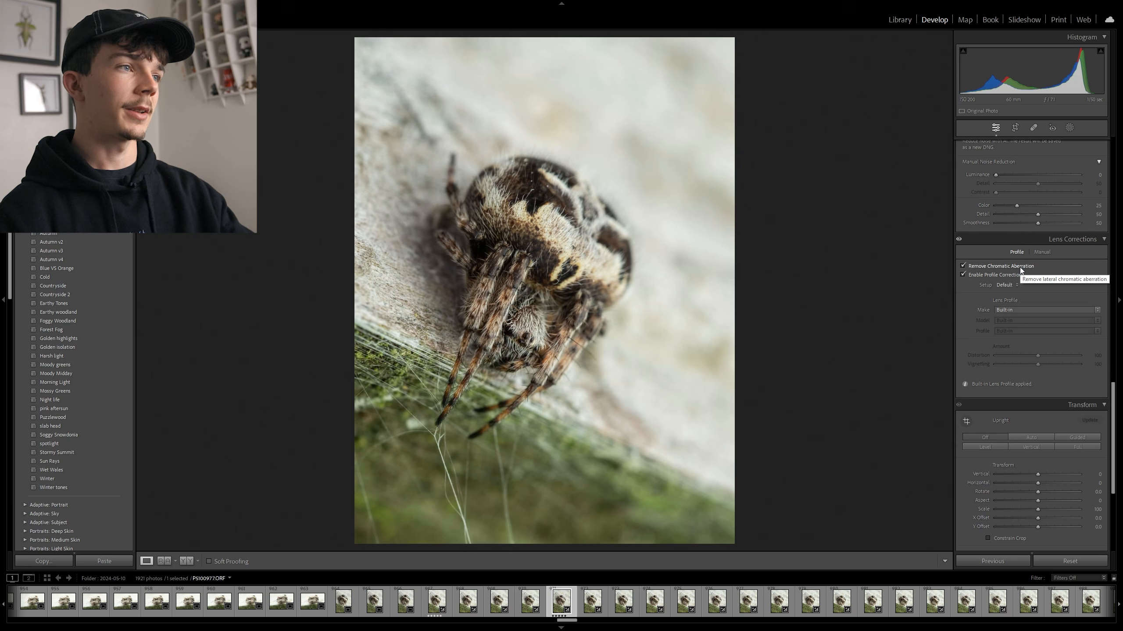
Set the photo's Vibrance to +23 and Saturation to -3
scroll(1051, 283, up, 10)
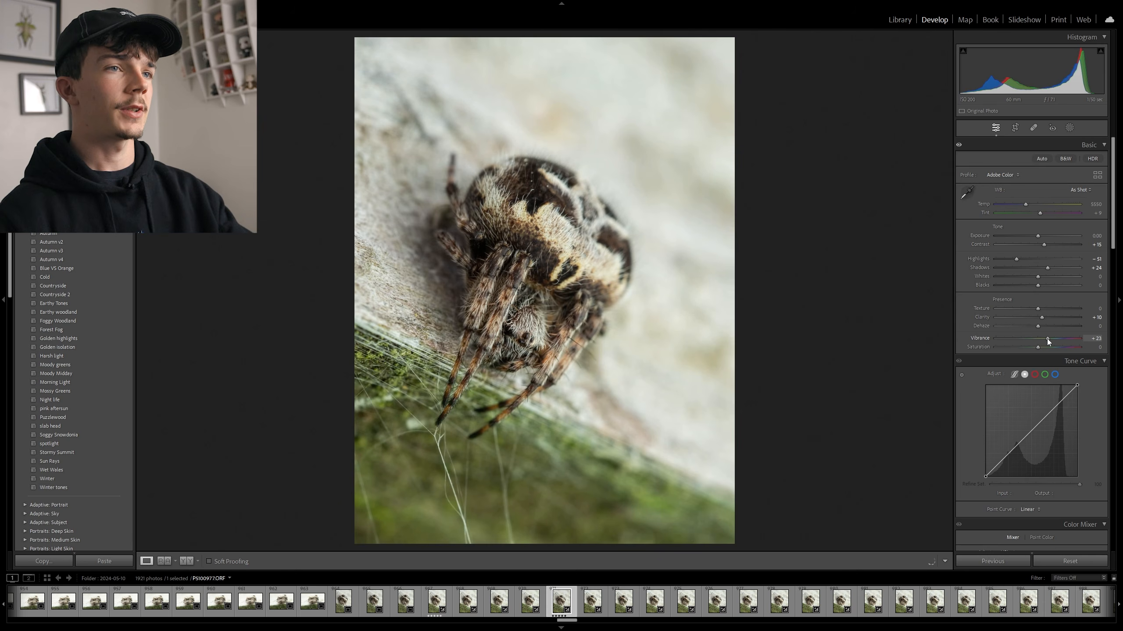
drag(1048, 340, 1050, 340)
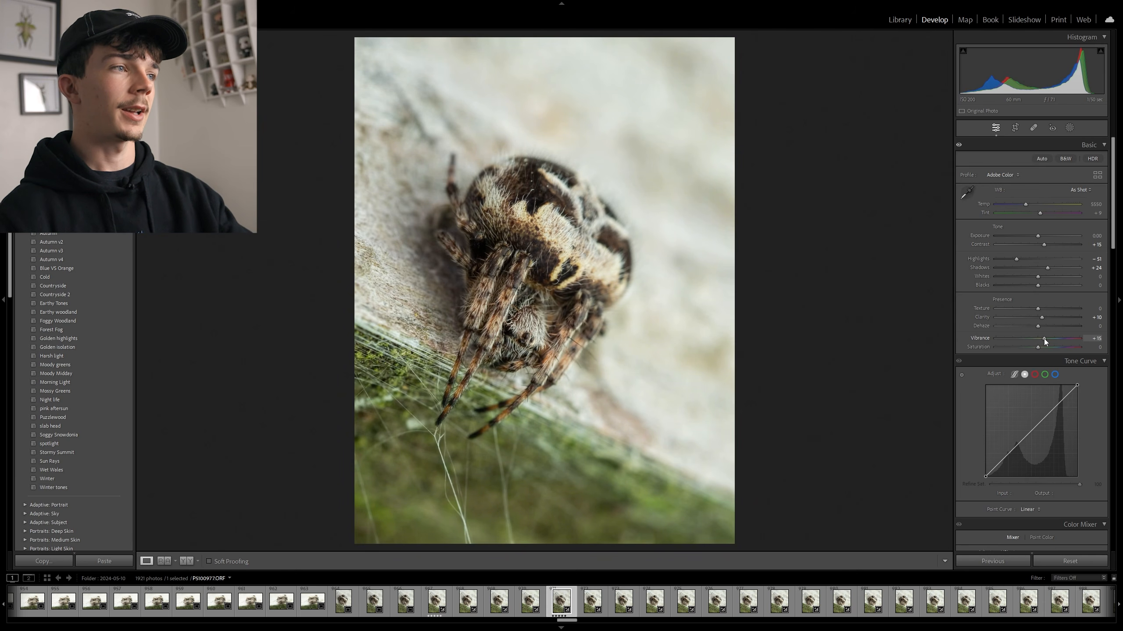
drag(1045, 338, 1047, 338)
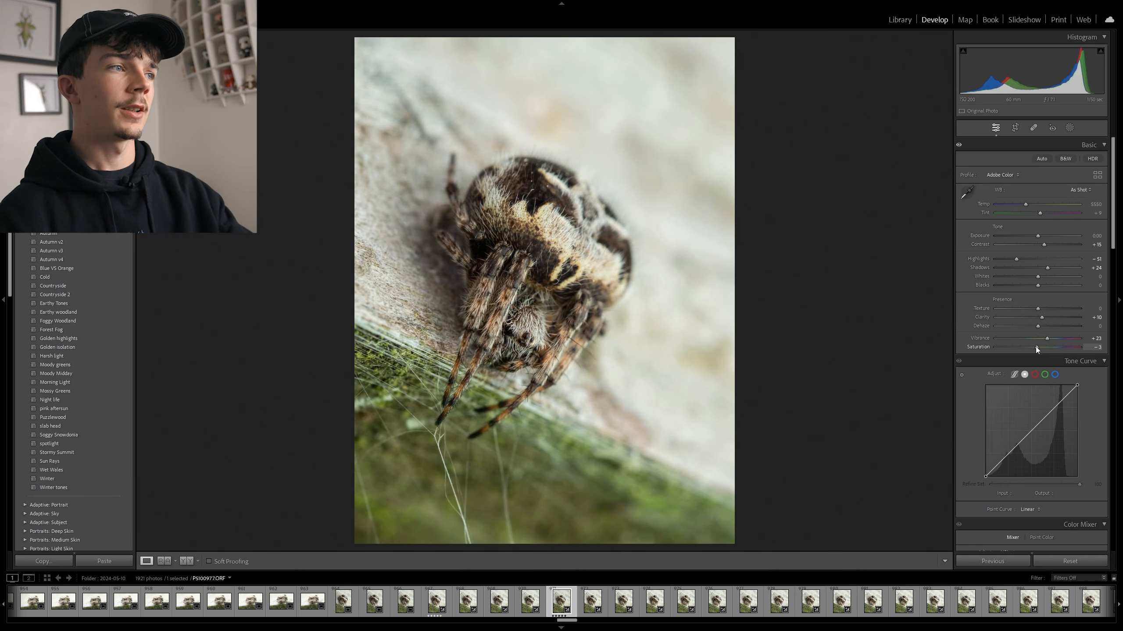
drag(1035, 347, 1035, 347)
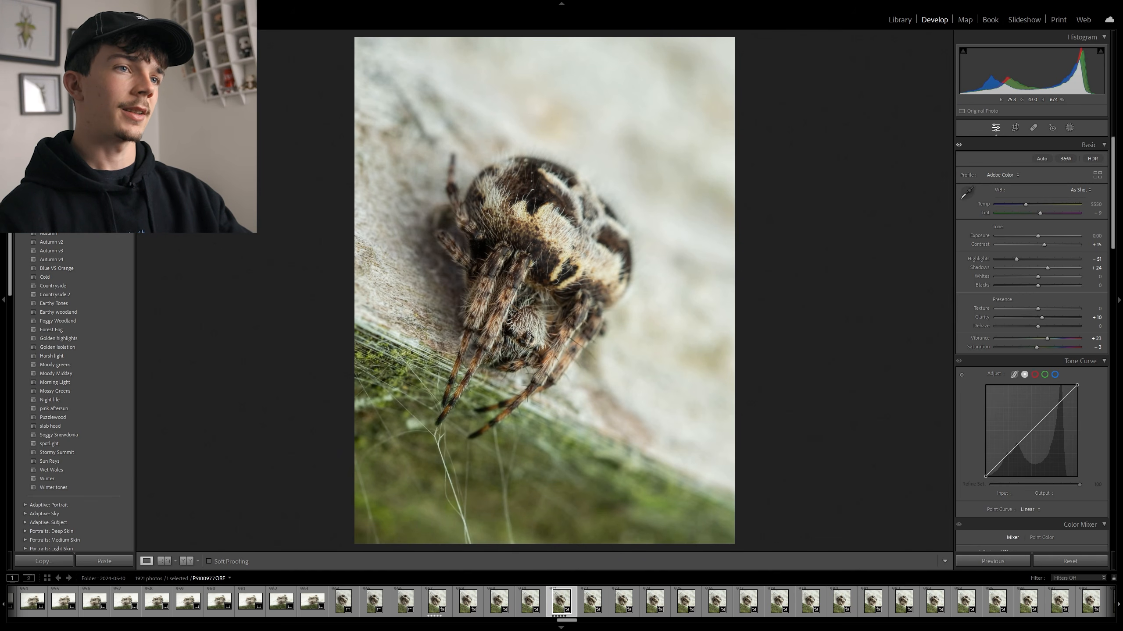
Try a tone curve adjustment with points in the highlights and shadows, and reset the curve to linear
scroll(1052, 316, down, 3)
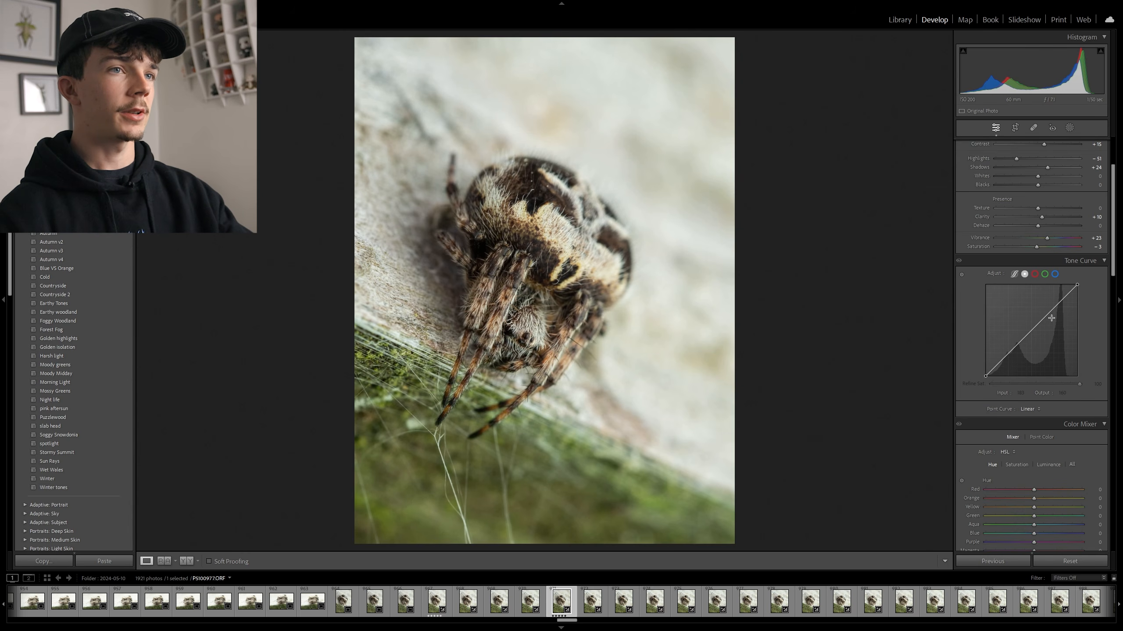
drag(1054, 310, 1056, 303)
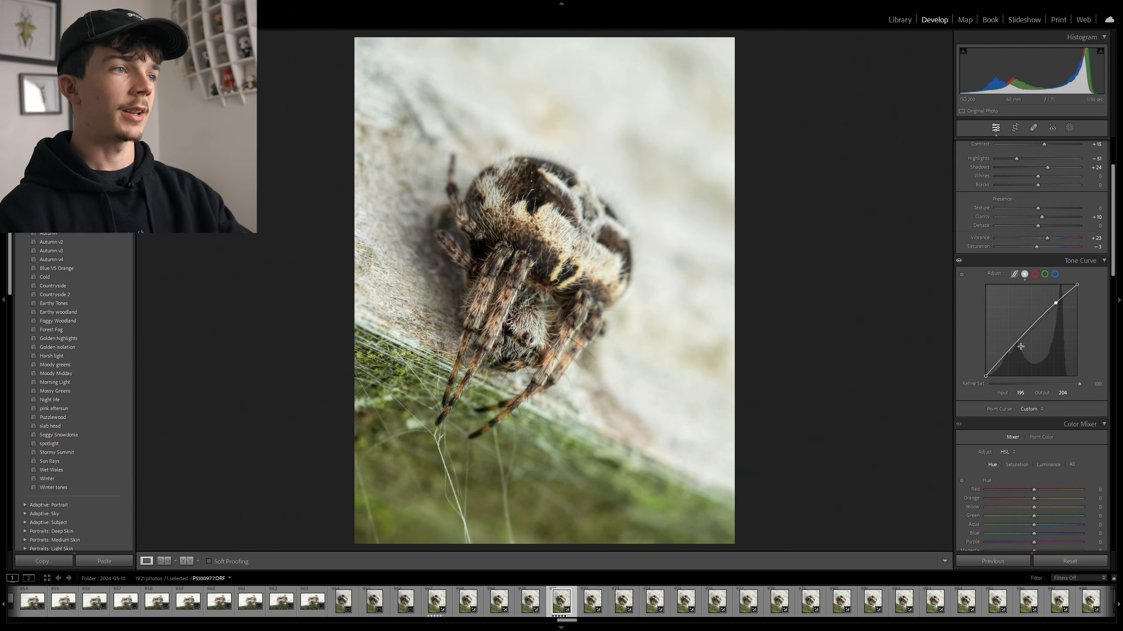
drag(1007, 356, 1007, 357)
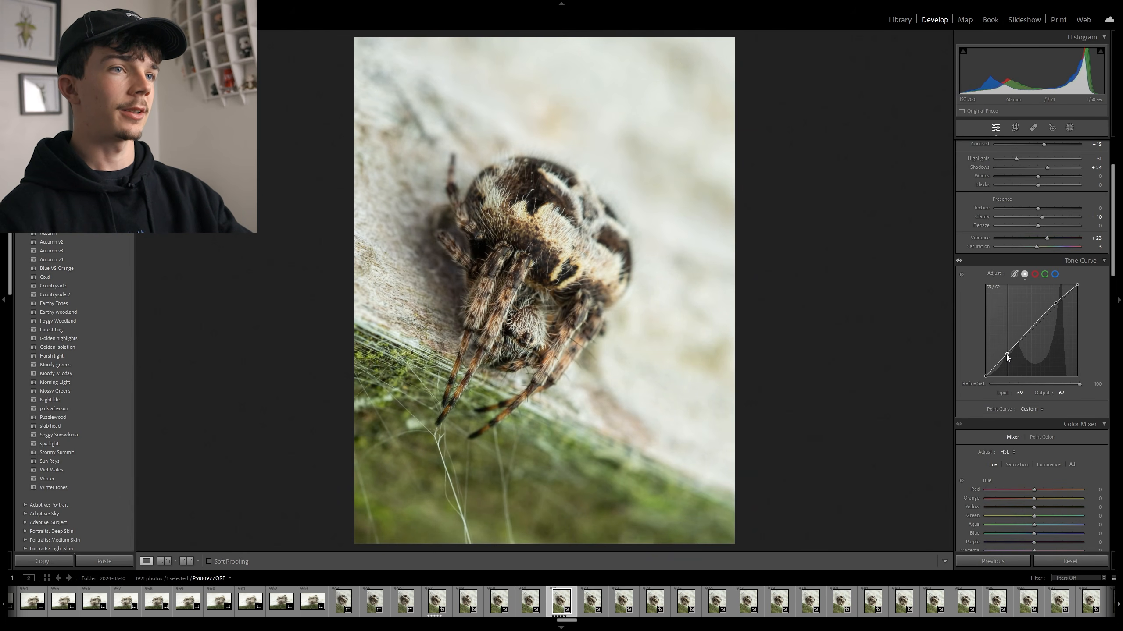
right_click(1032, 329)
click(1046, 336)
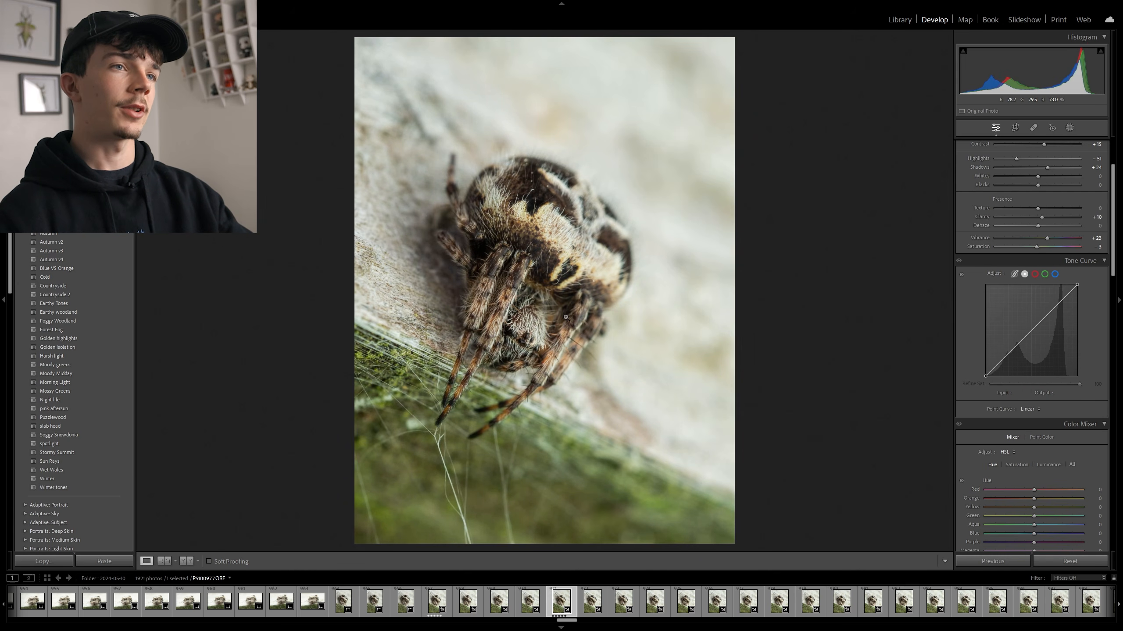
Copy the edited spider photo's develop settings from the Library grid, keeping the ticked setting groups
scroll(1039, 322, down, 5)
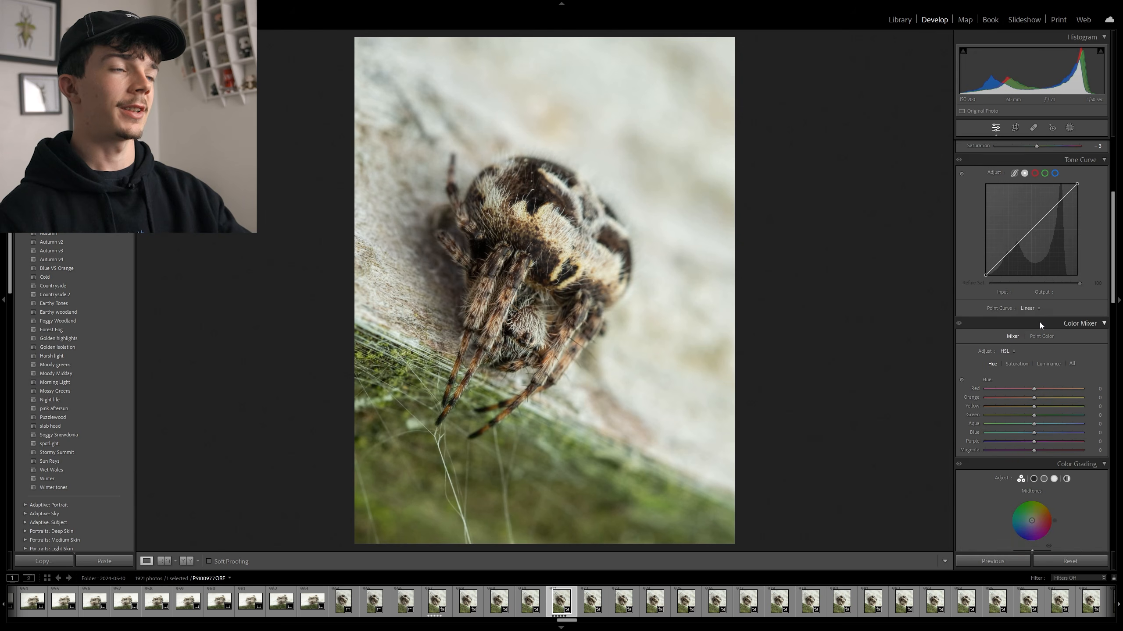
scroll(1043, 333, down, 12)
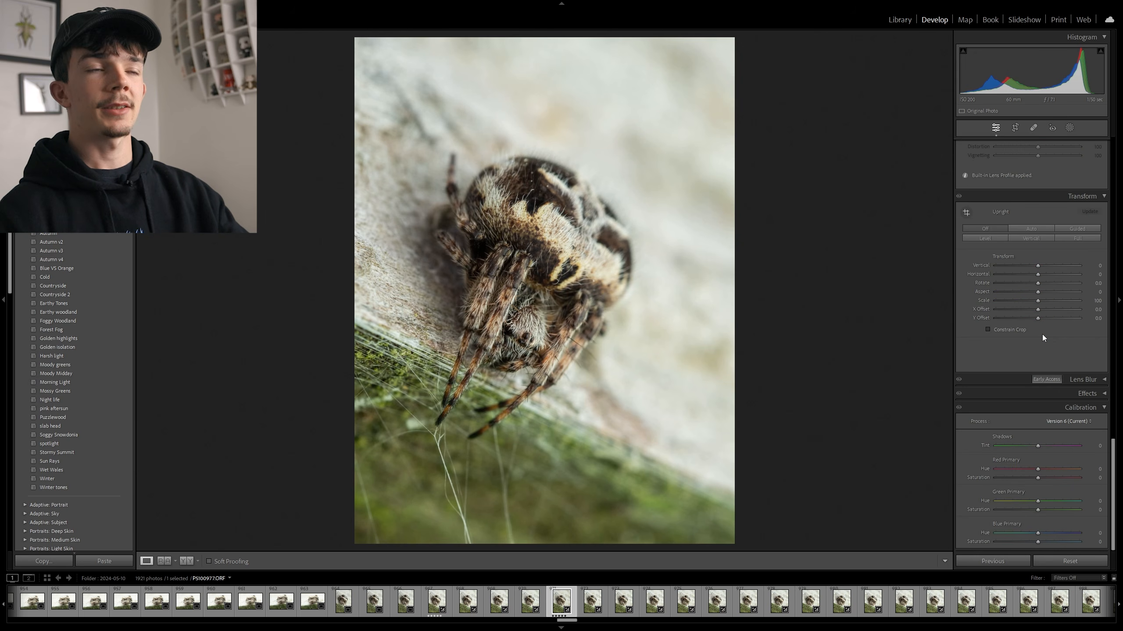
click(899, 20)
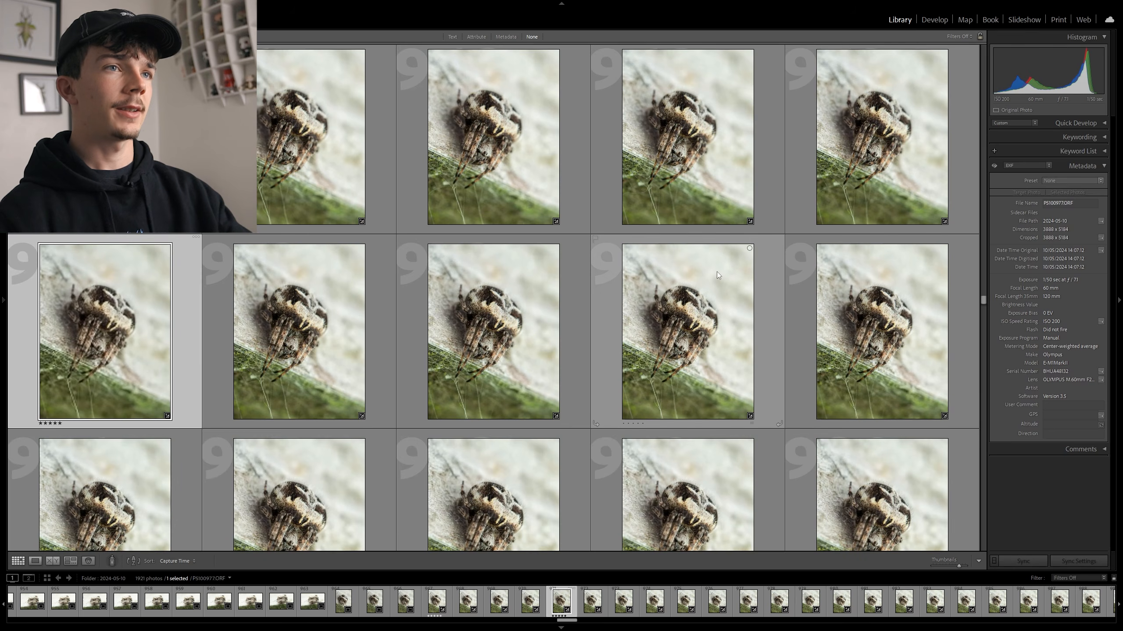
right_click(130, 327)
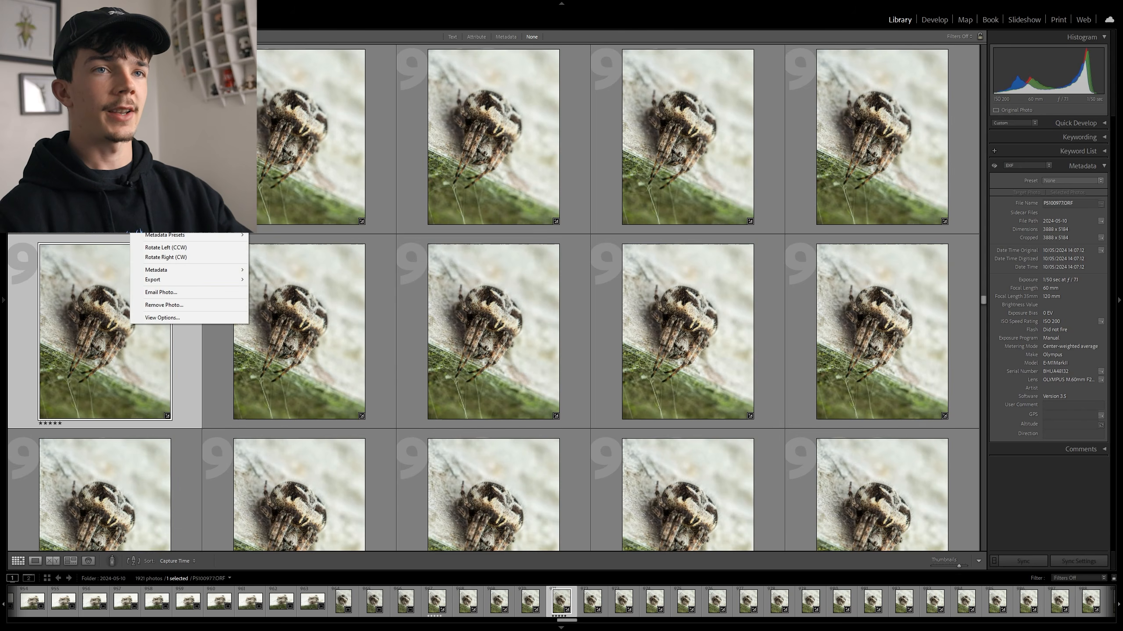
mouse_move(221, 225)
click(280, 247)
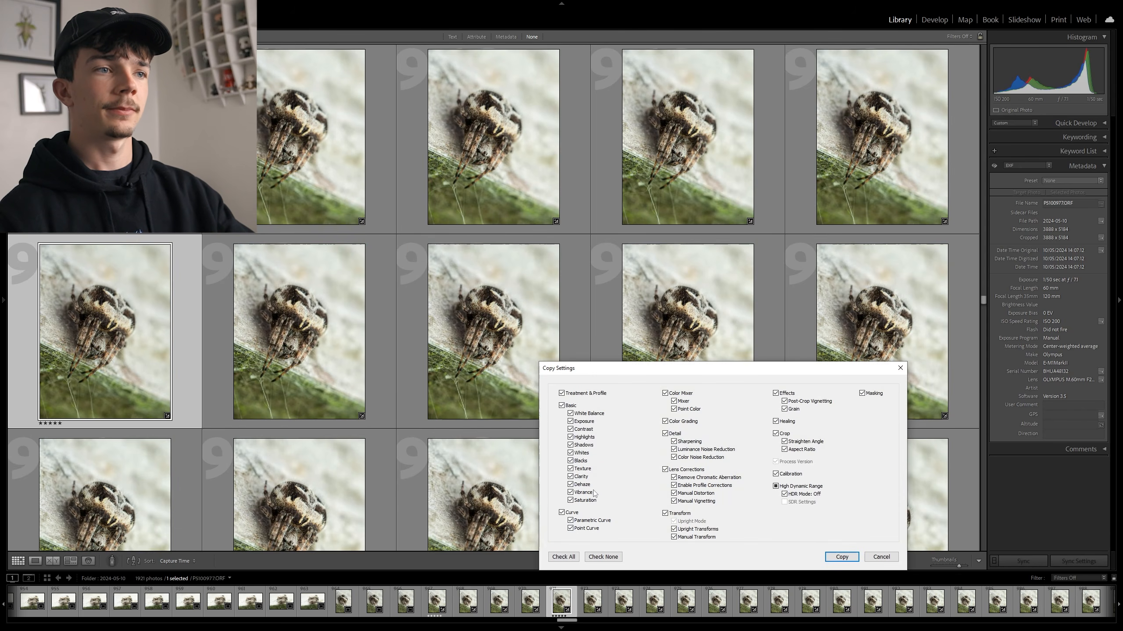
click(848, 558)
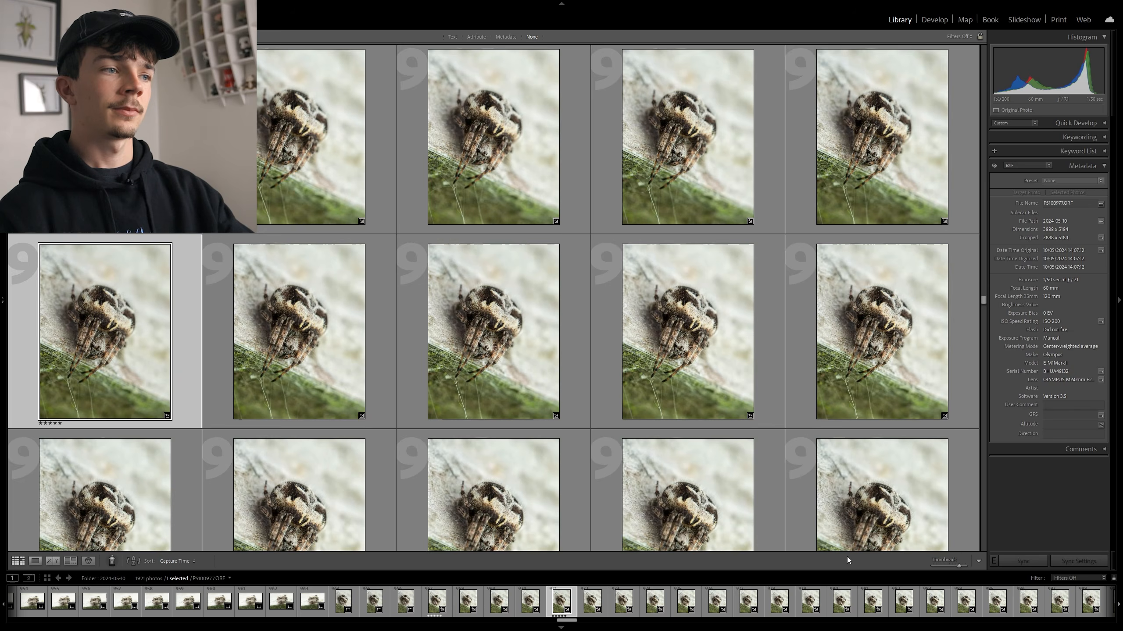
Examine the first frames of the vertical spider series at full zoom to judge which parts are in focus
scroll(321, 211, up, 3)
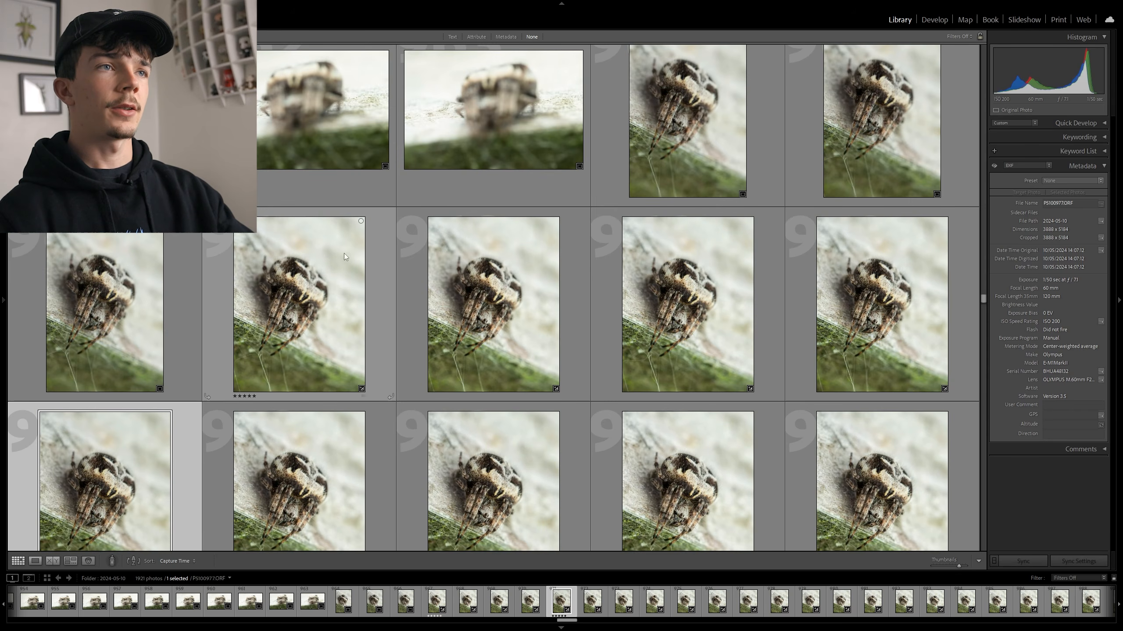
double_click(695, 126)
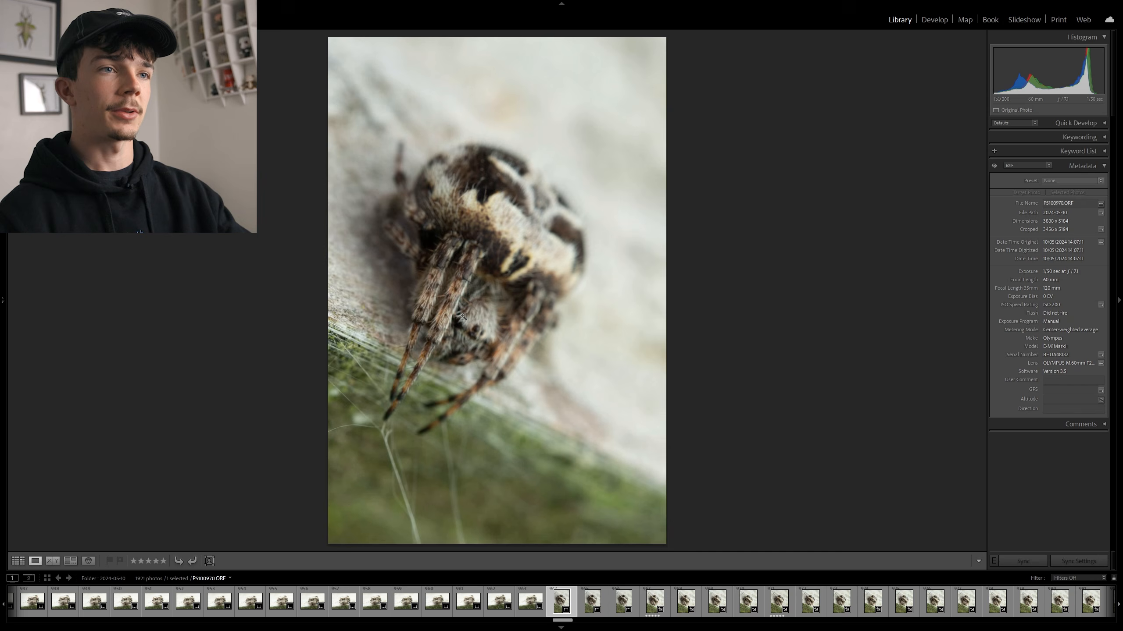
click(462, 317)
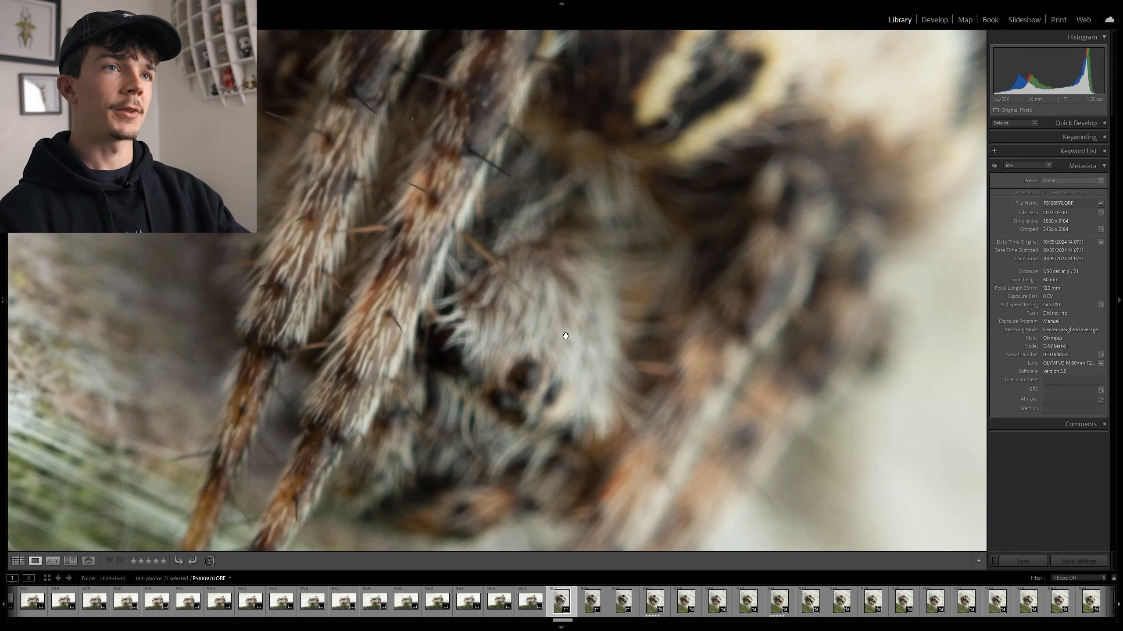
drag(547, 349, 565, 219)
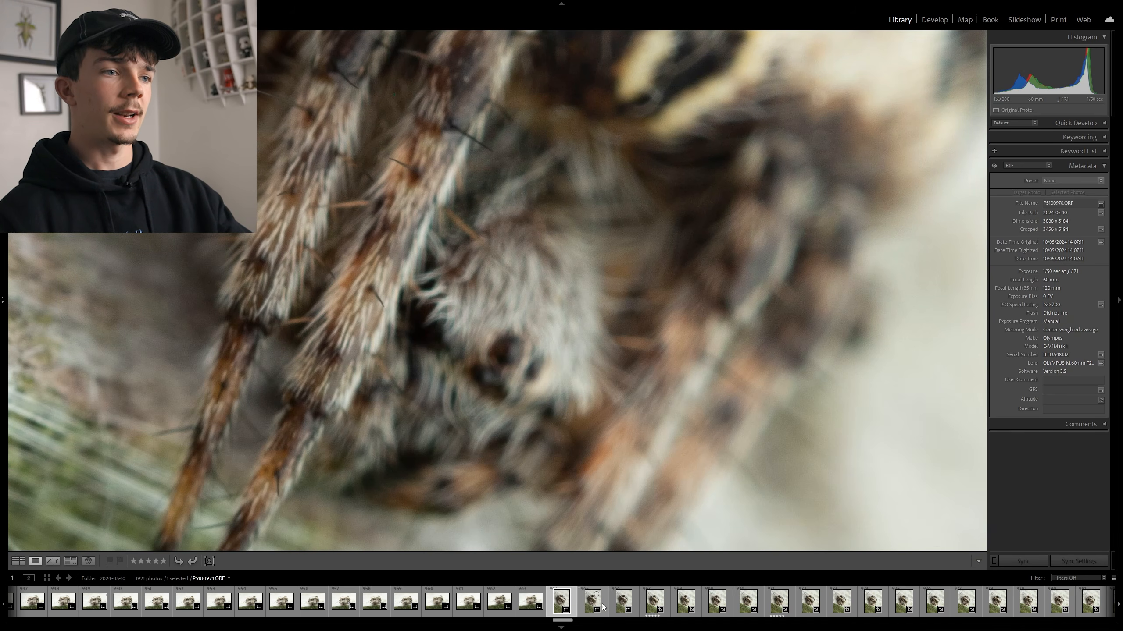
click(621, 606)
key(Right)
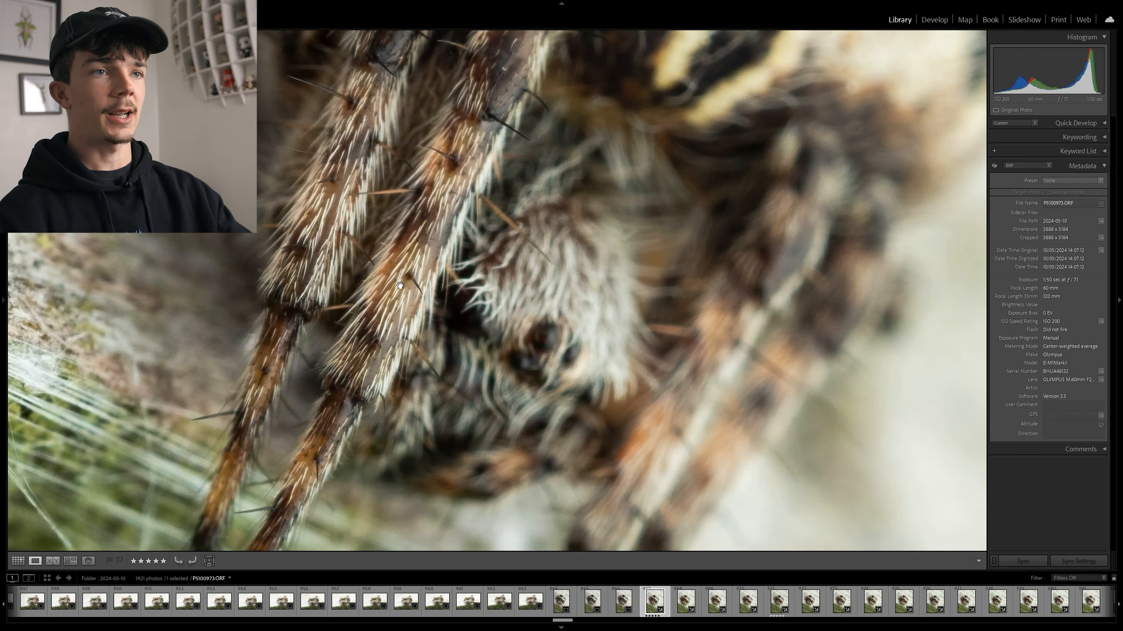
drag(438, 257, 340, 449)
drag(462, 334, 429, 466)
drag(521, 302, 479, 449)
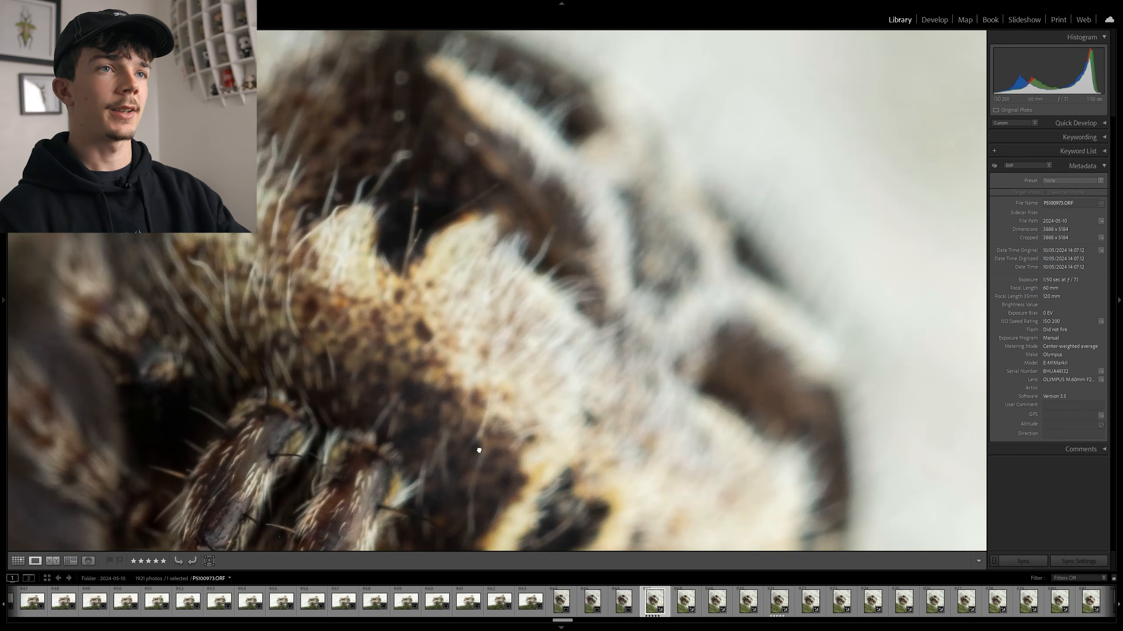
Examine frame P5101006 toward the end of the vertical spider series at full zoom to judge which parts are in focus
key(g)
scroll(512, 322, down, 10)
scroll(512, 324, down, 10)
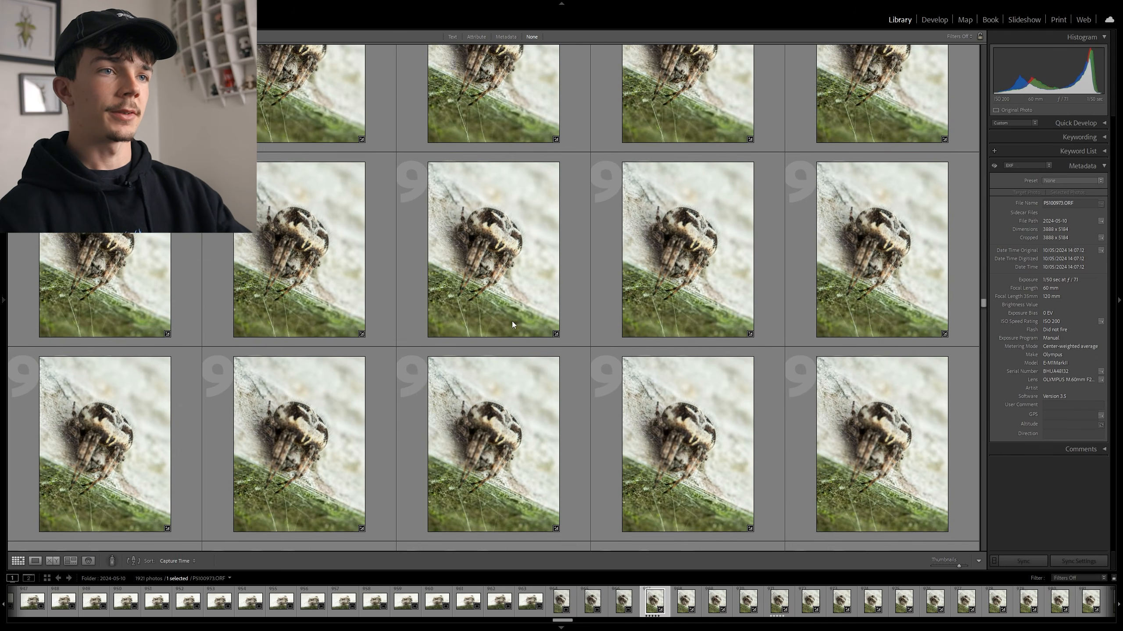
scroll(513, 321, up, 5)
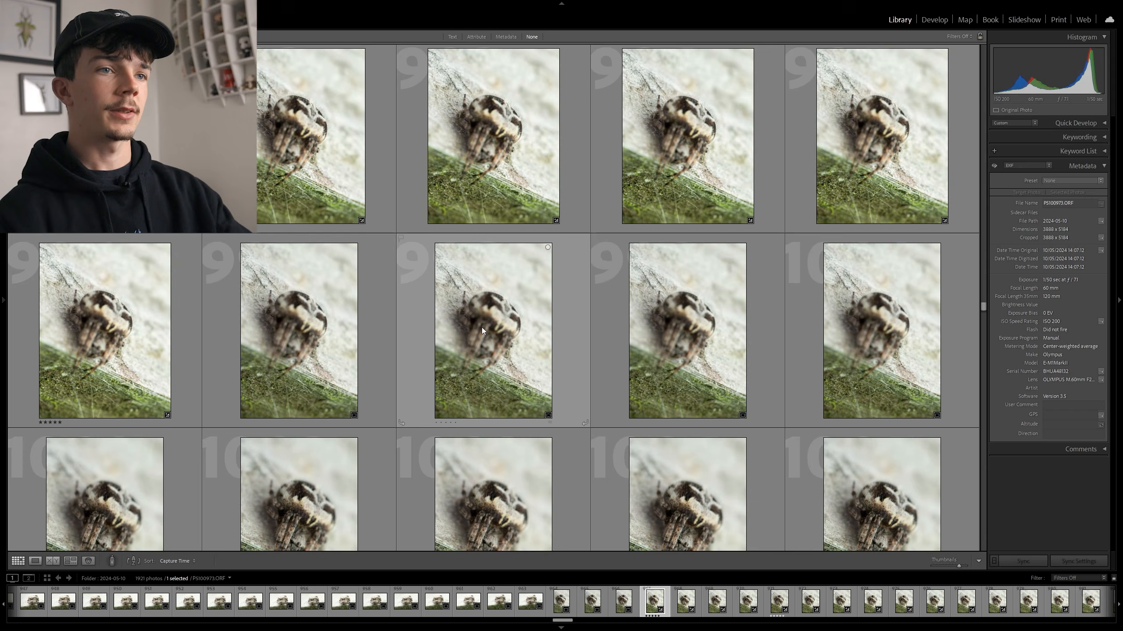
scroll(481, 329, down, 2)
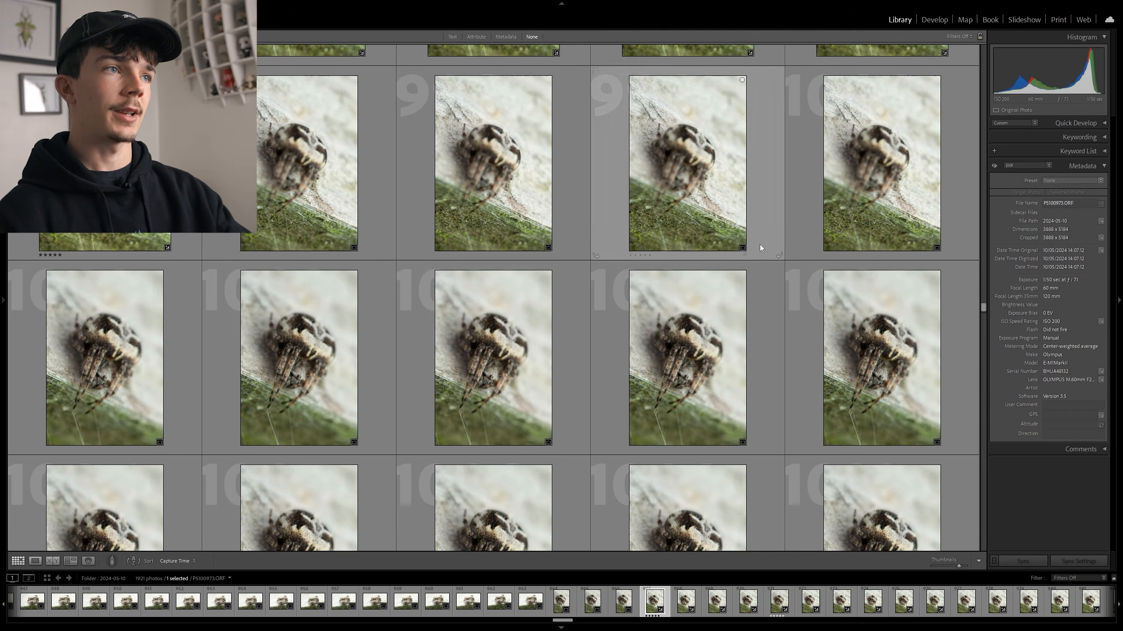
double_click(847, 187)
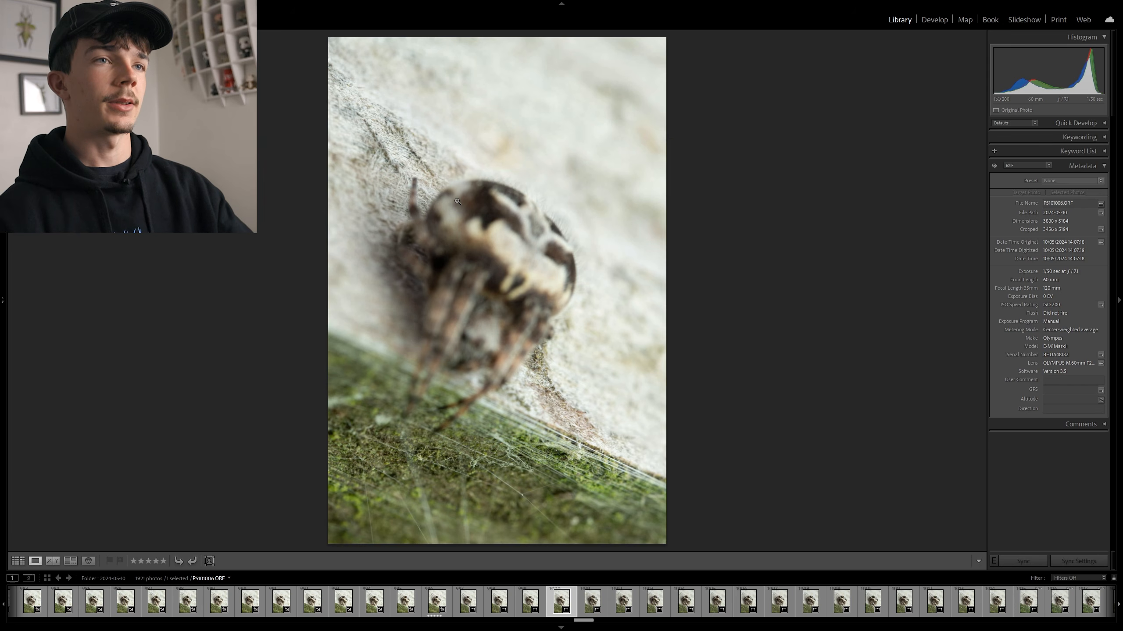
click(396, 190)
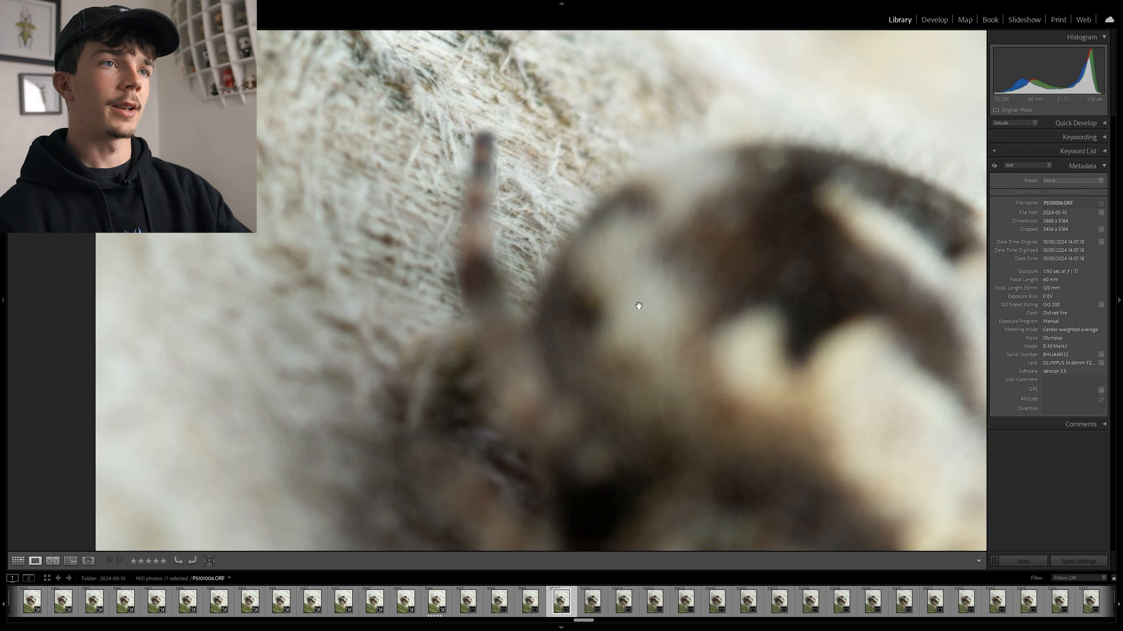
drag(645, 309, 366, 238)
drag(621, 377, 762, 472)
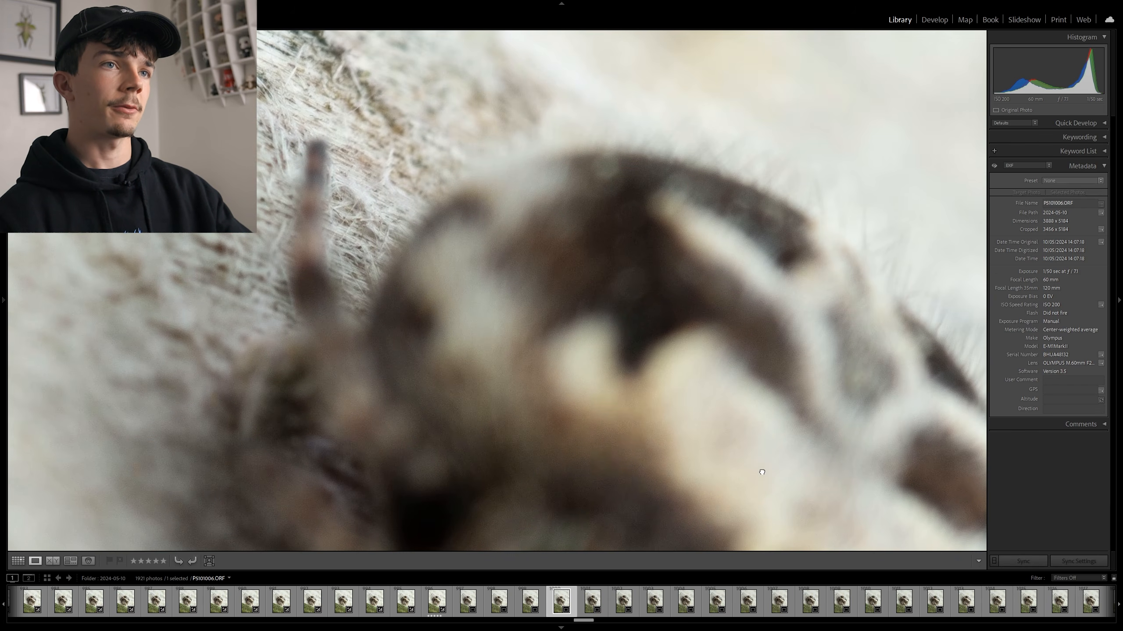
drag(607, 487, 582, 288)
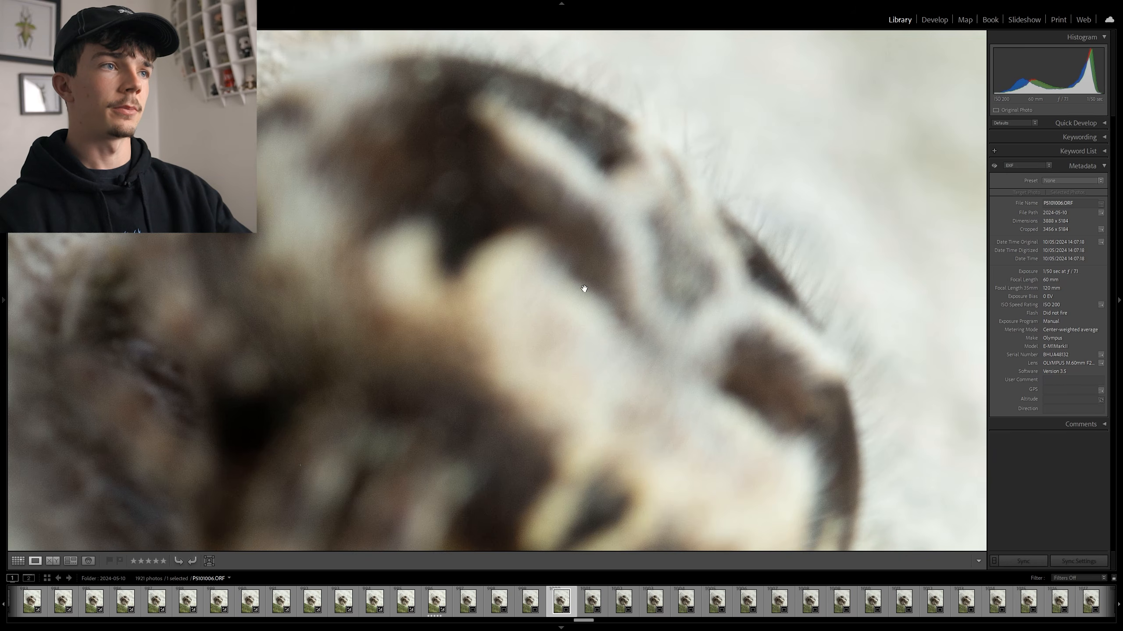
click(581, 288)
click(548, 284)
click(549, 285)
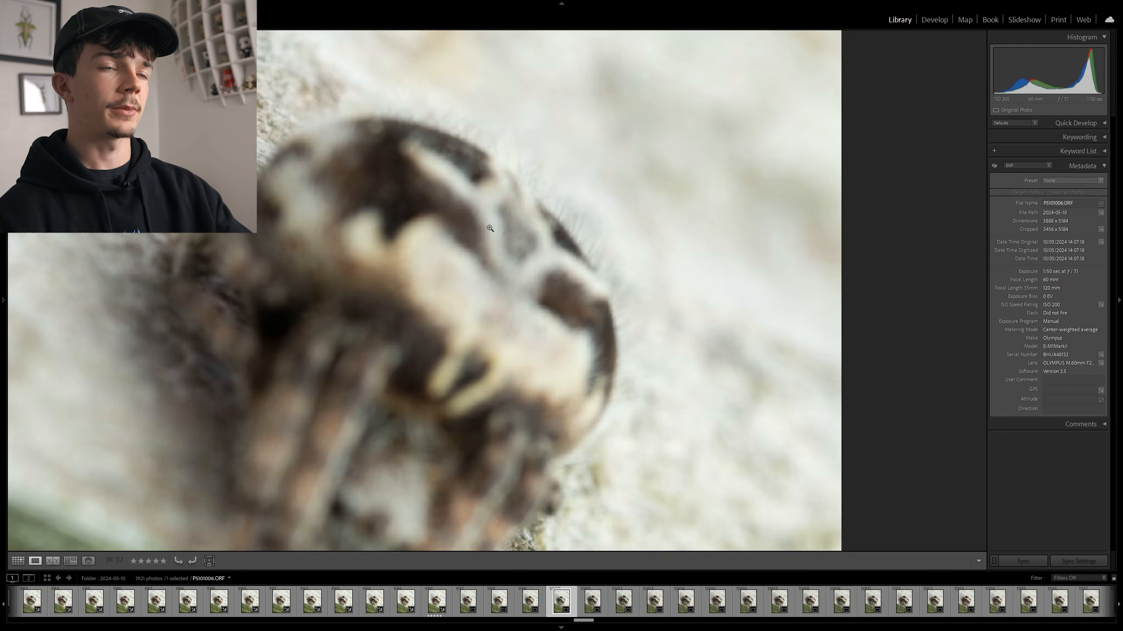
Go back to frame P5101002 and examine the hairs along the spider's abdomen at full zoom to judge its focus
key(Left)
key(Left)
key(Left)
key(Left)
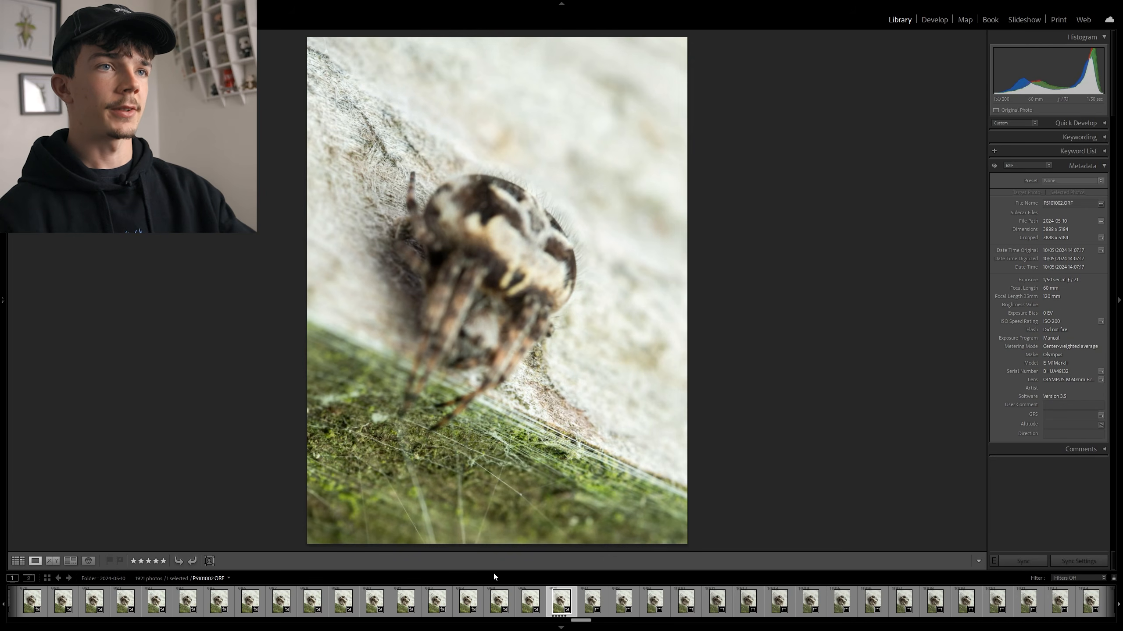
click(558, 223)
drag(558, 223, 602, 279)
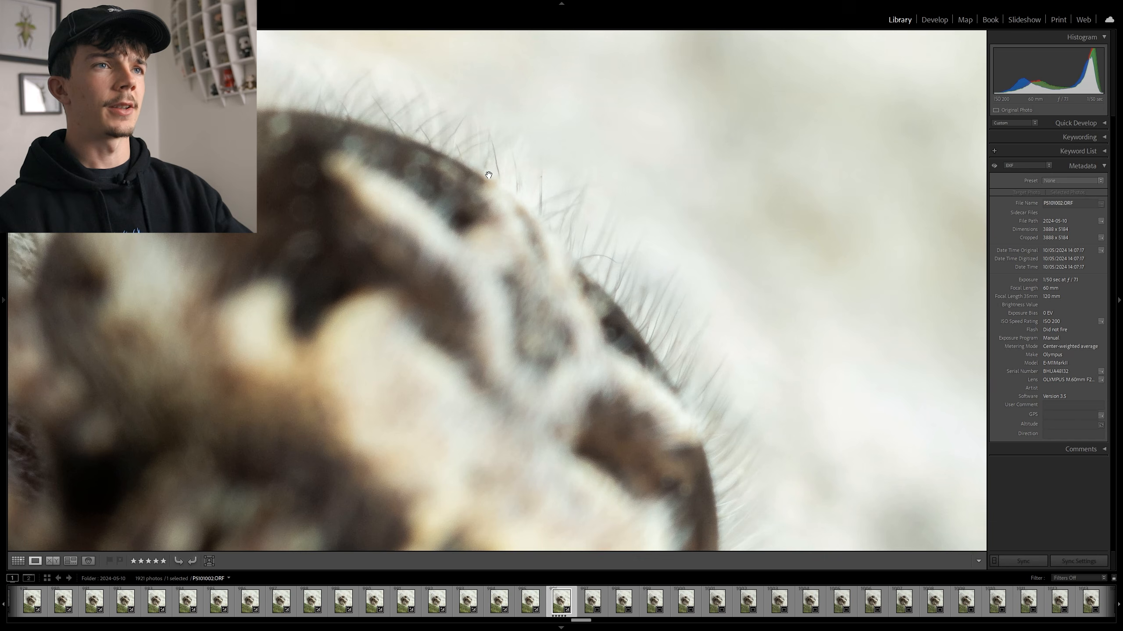
drag(494, 189, 534, 194)
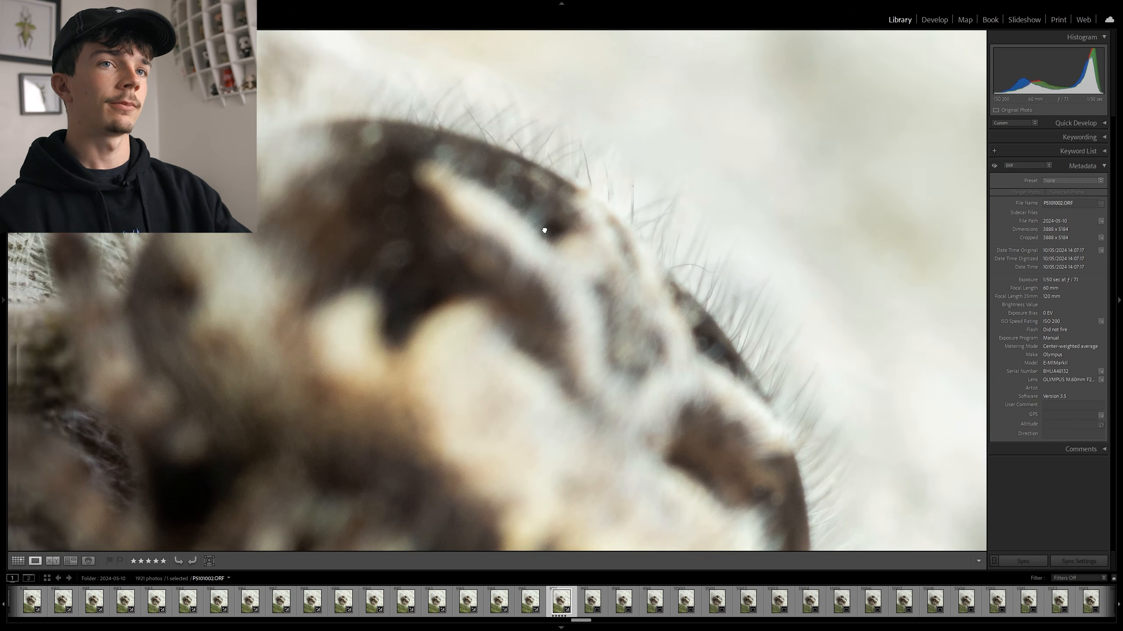
click(543, 230)
click(682, 610)
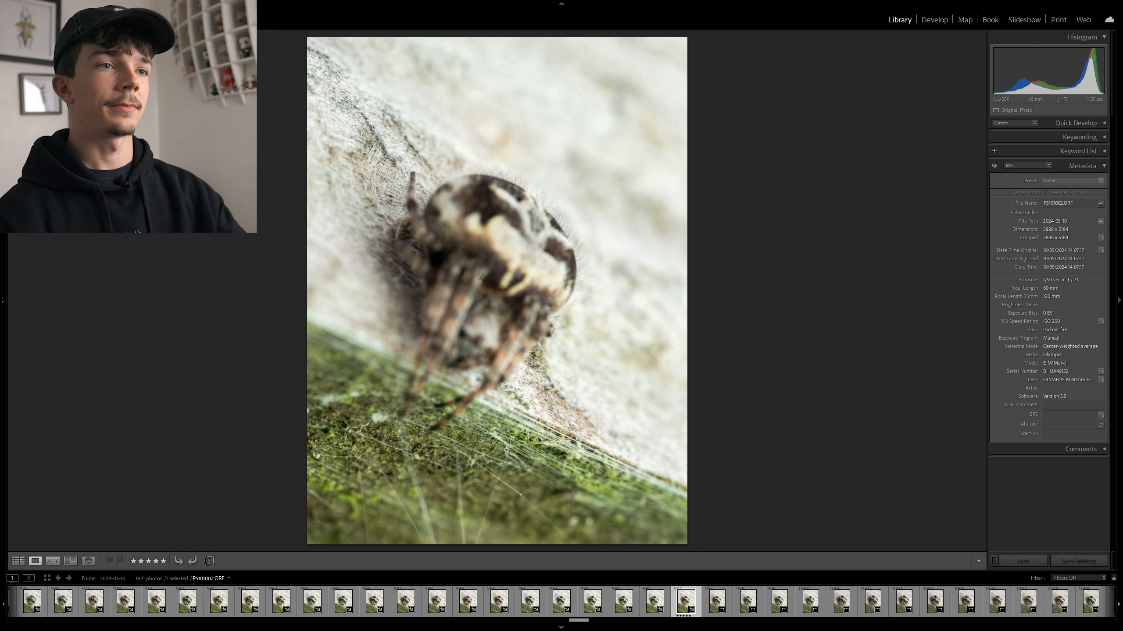
Select the range of vertical spider frames from P5101002 back to P5100973 in the Library grid
key(g)
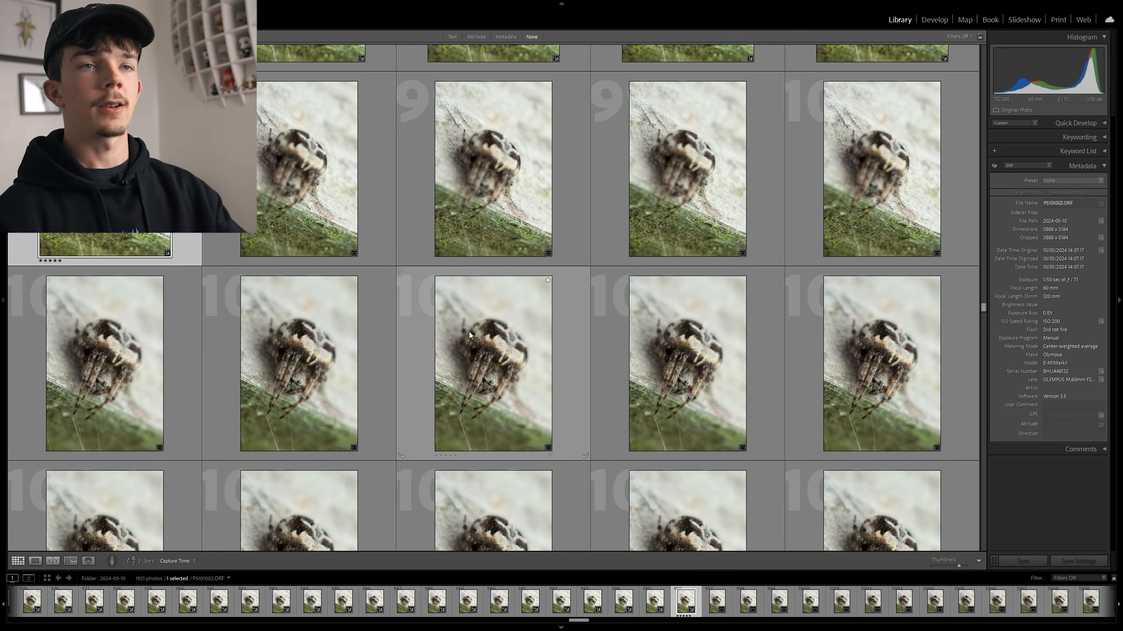
scroll(312, 293, down, 1)
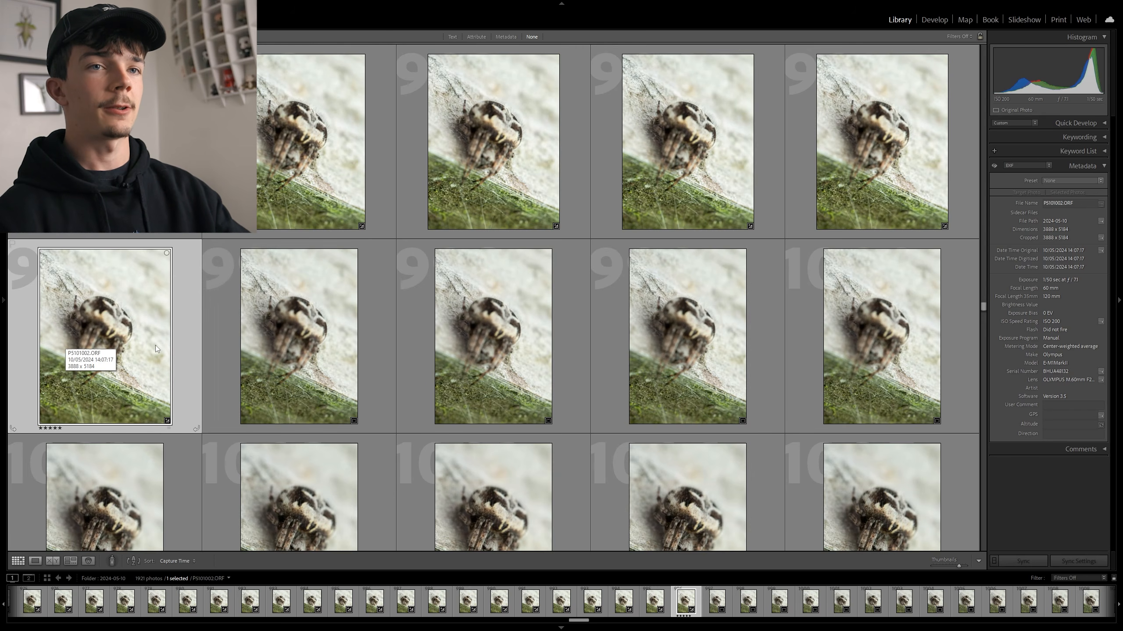
scroll(155, 346, down, 3)
scroll(319, 321, up, 3)
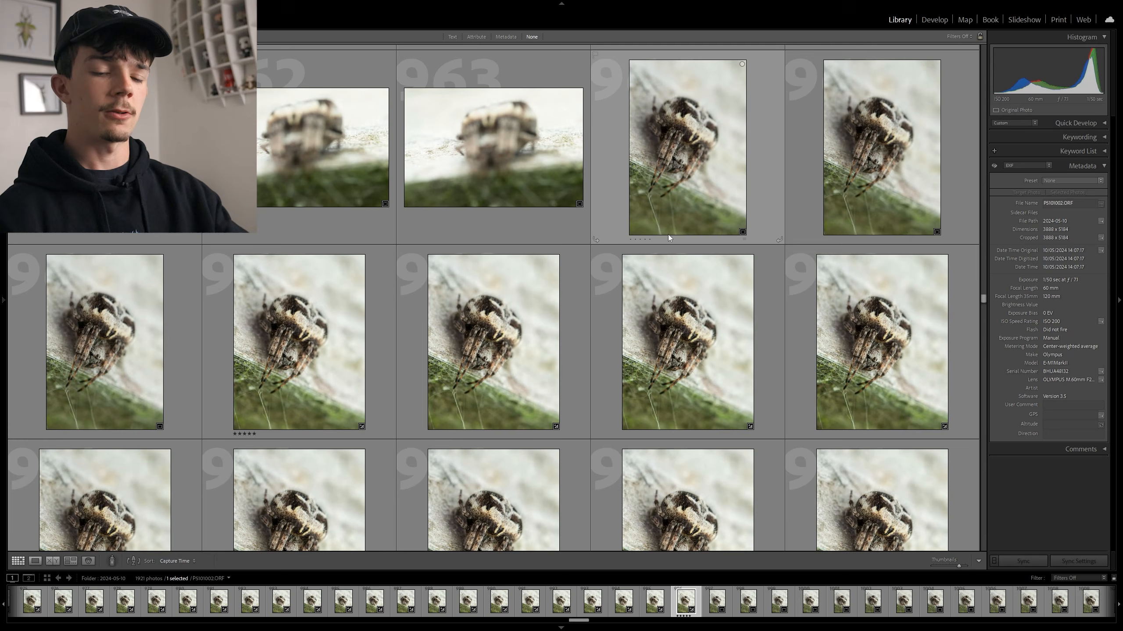
shift+click(325, 333)
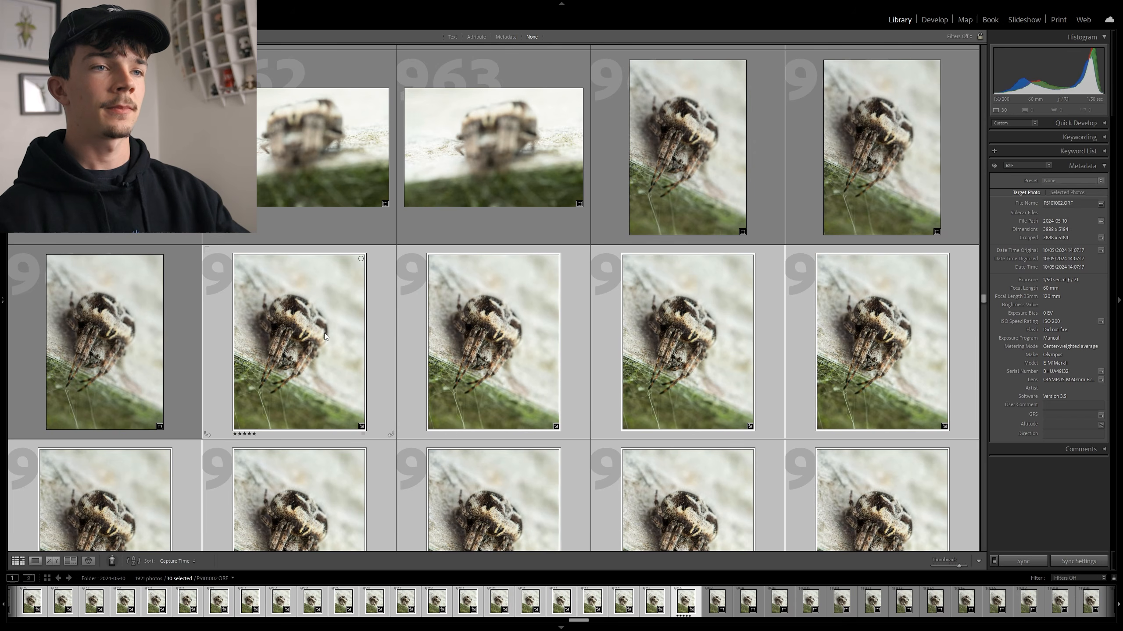
scroll(372, 363, down, 4)
scroll(377, 331, up, 4)
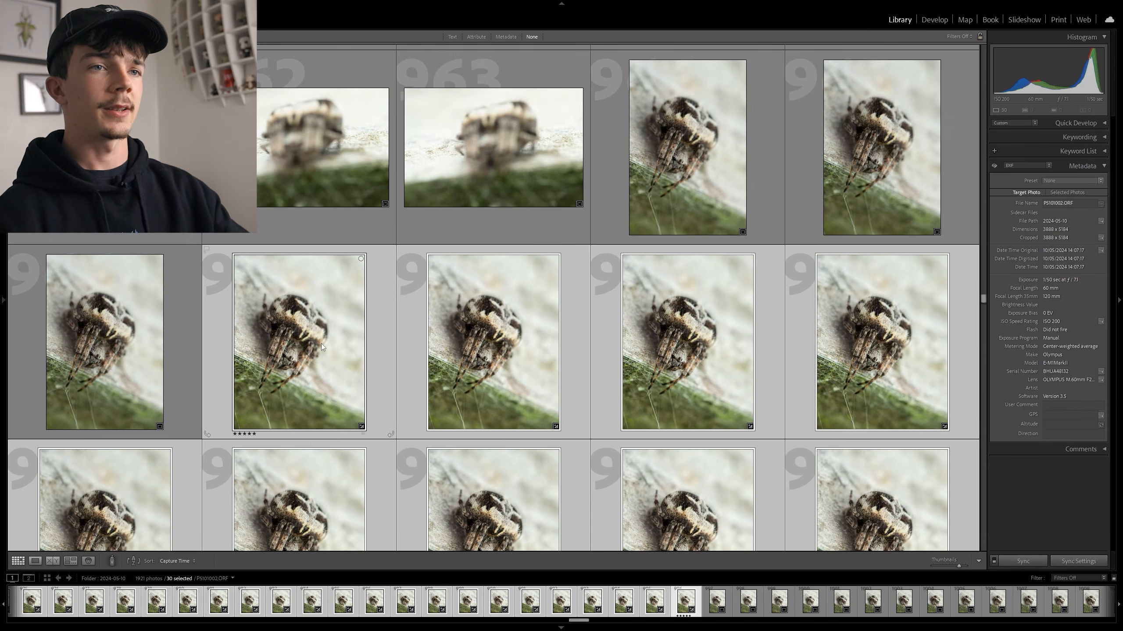
Paste the copied develop settings onto the selected spider frames and make P5100973 the active photo of the selection
right_click(321, 344)
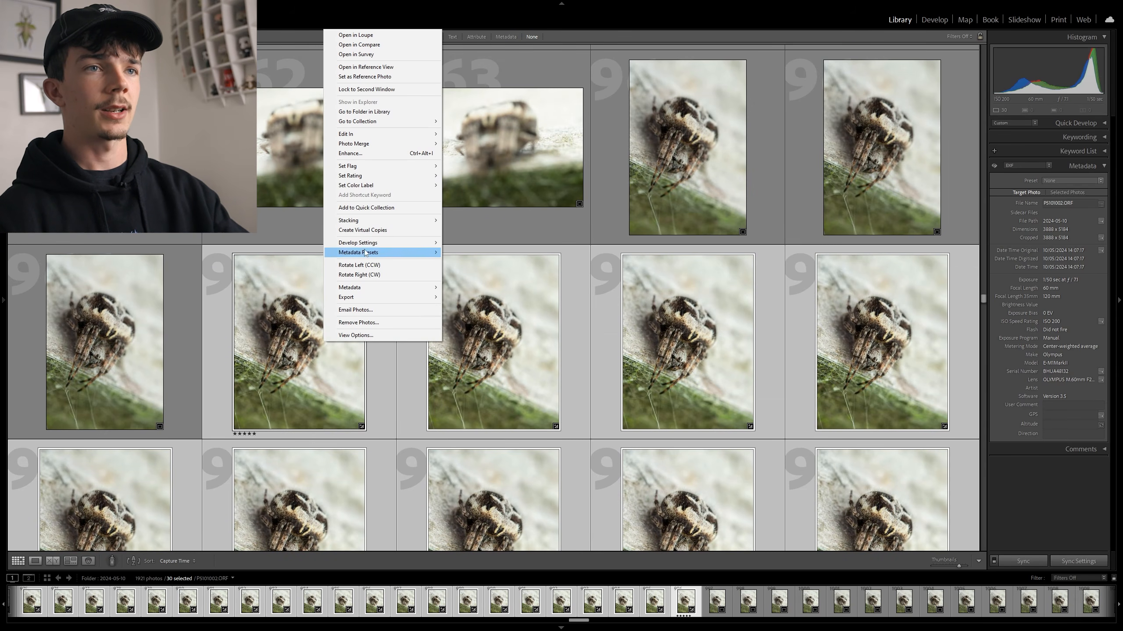
mouse_move(367, 243)
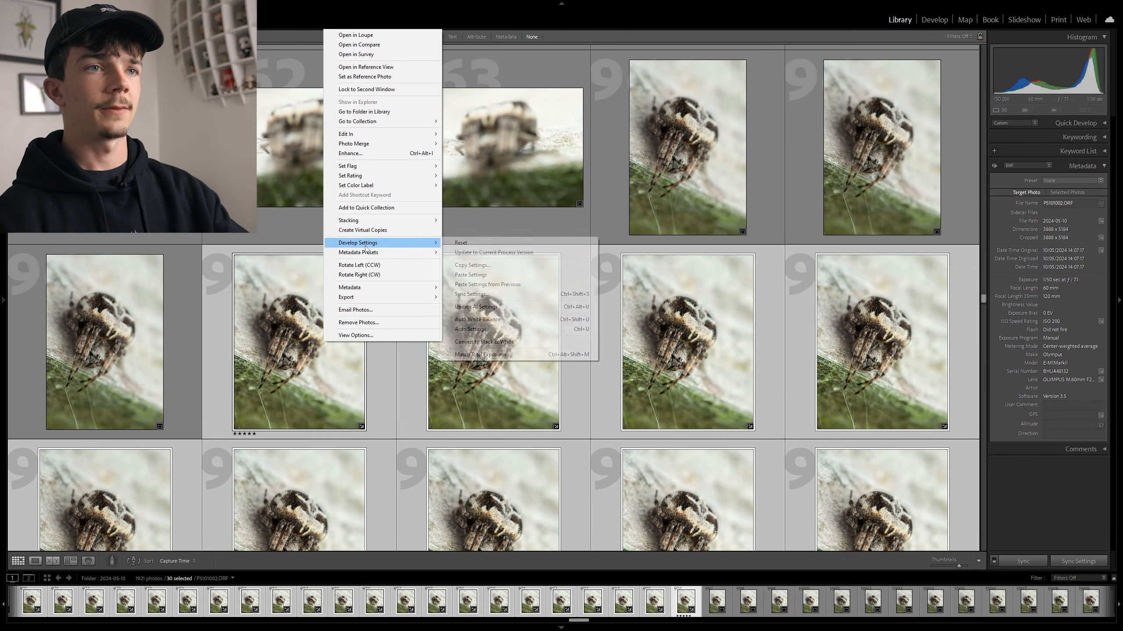
click(471, 274)
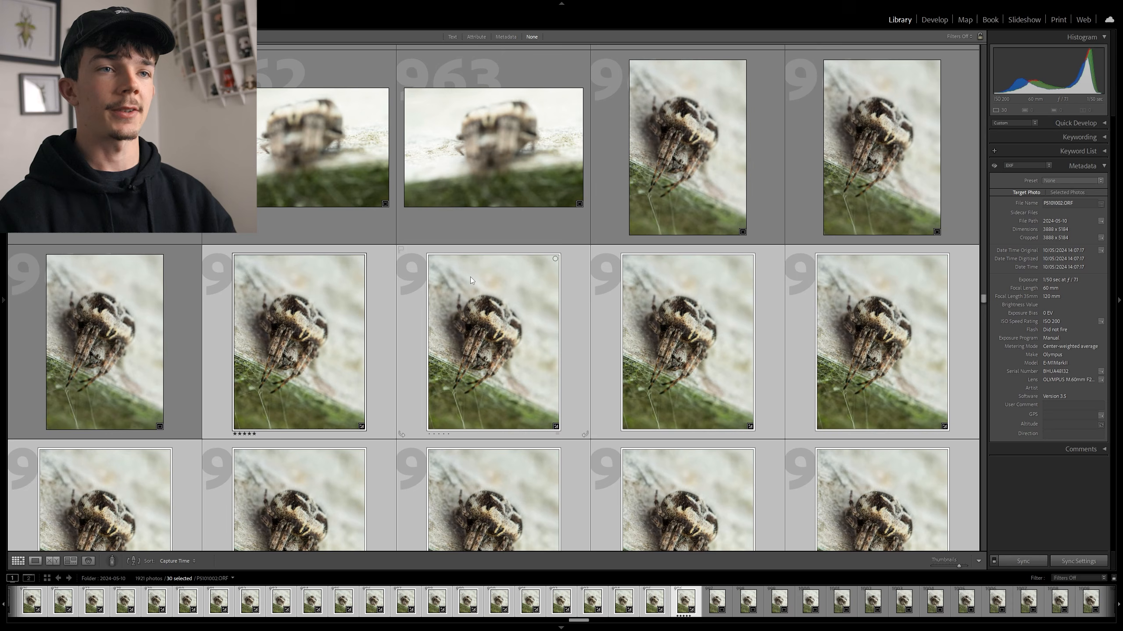
scroll(470, 277, up, 5)
click(135, 341)
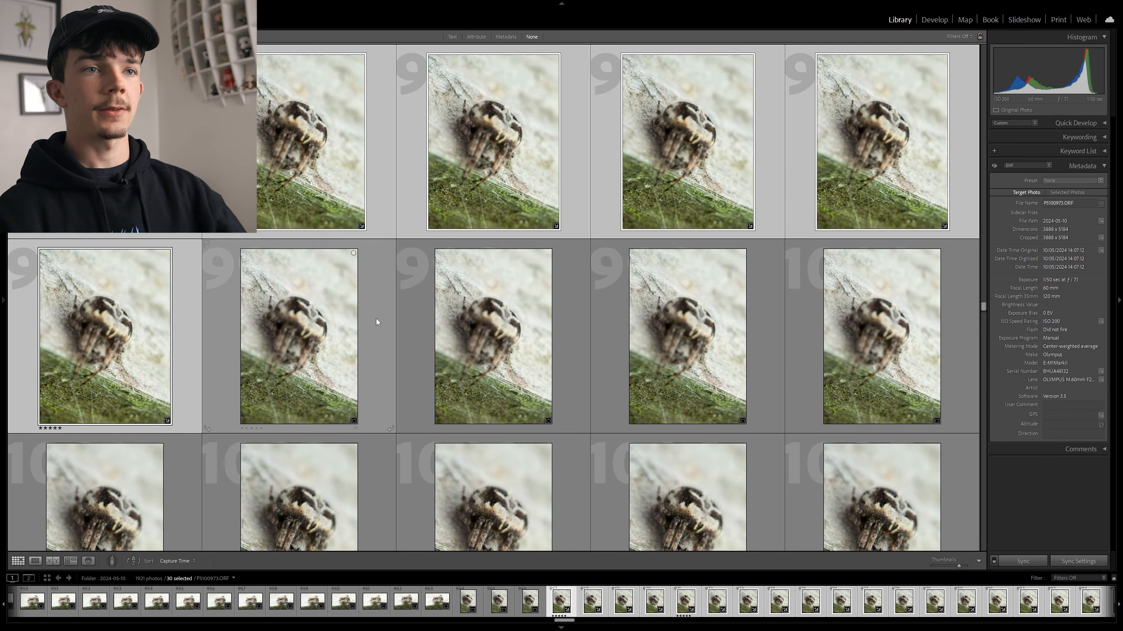
scroll(377, 320, up, 9)
scroll(380, 335, down, 1)
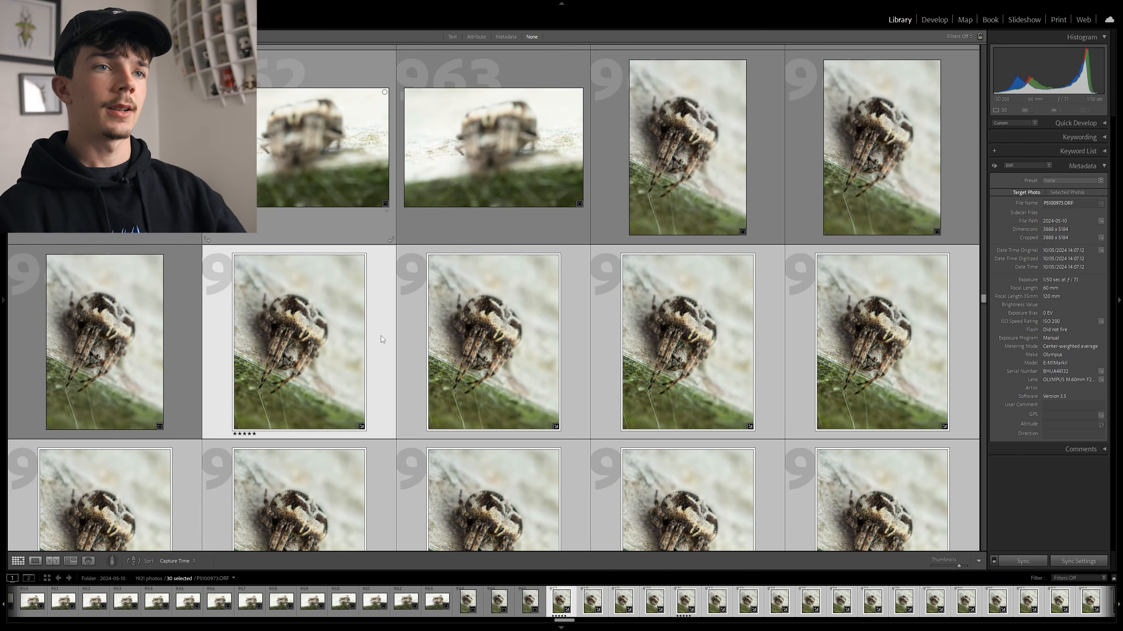
Export the selected frames to the Focus Stacking Images folder as uncompressed TIFFs in sRGB at 16 bits/component
right_click(322, 340)
mouse_move(375, 300)
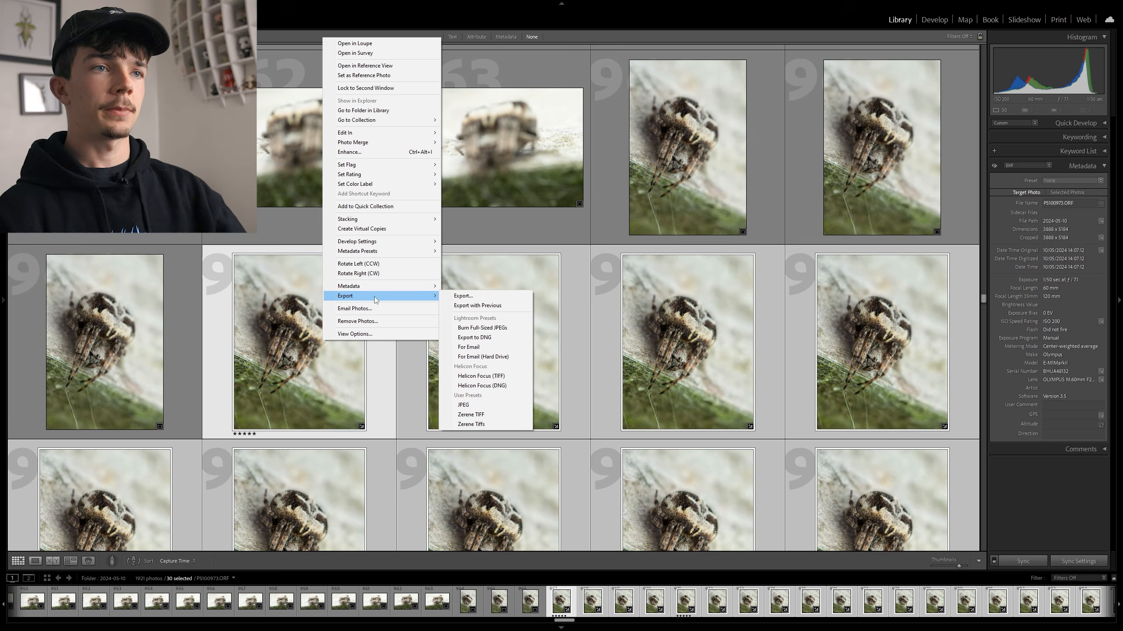
click(467, 297)
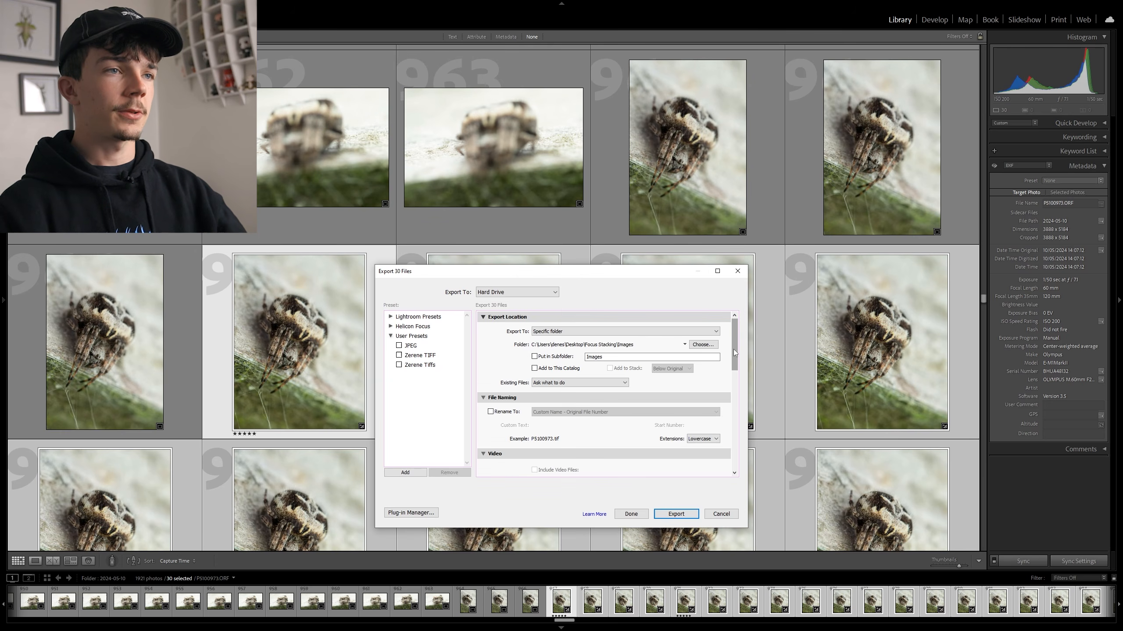
mouse_move(734, 350)
mouse_down()
mouse_move(734, 412)
mouse_move(736, 343)
mouse_up()
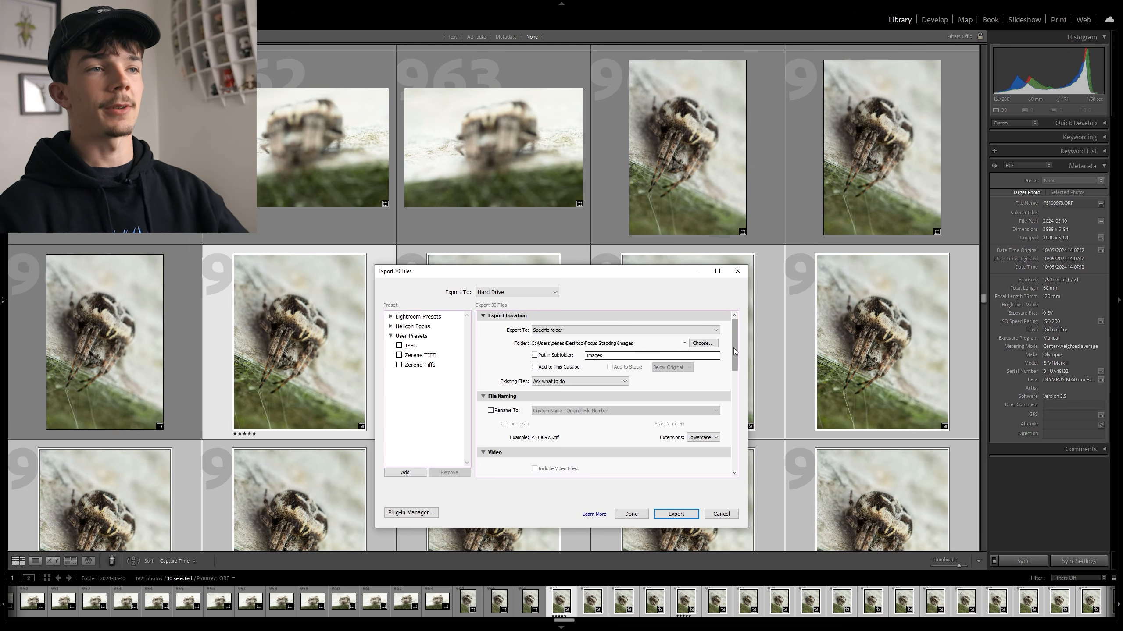
drag(734, 352, 735, 402)
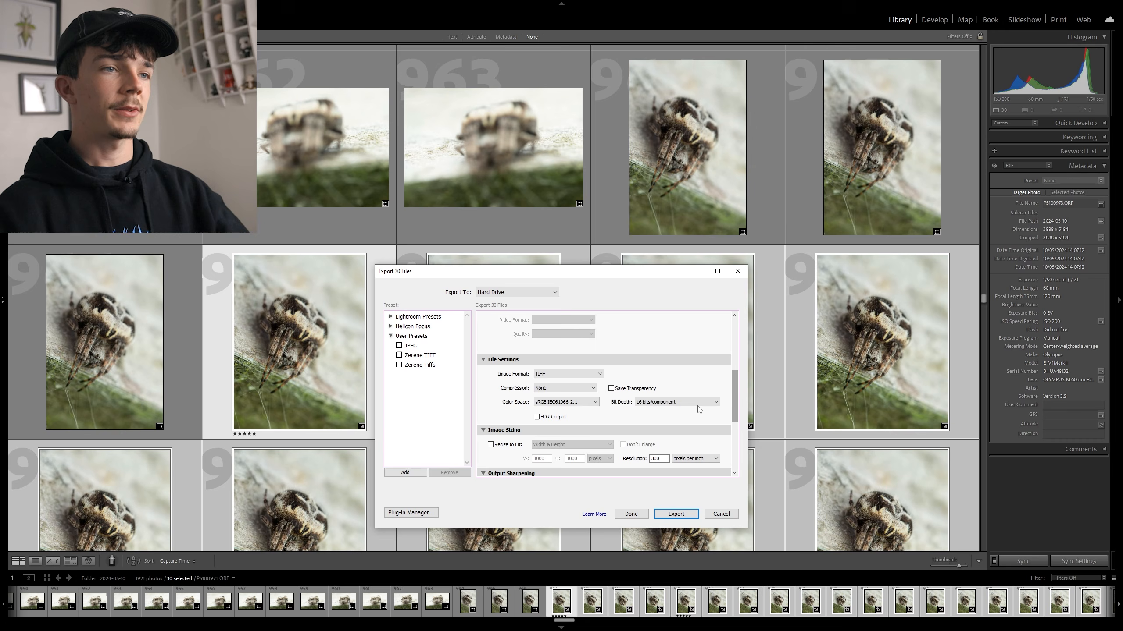
click(571, 403)
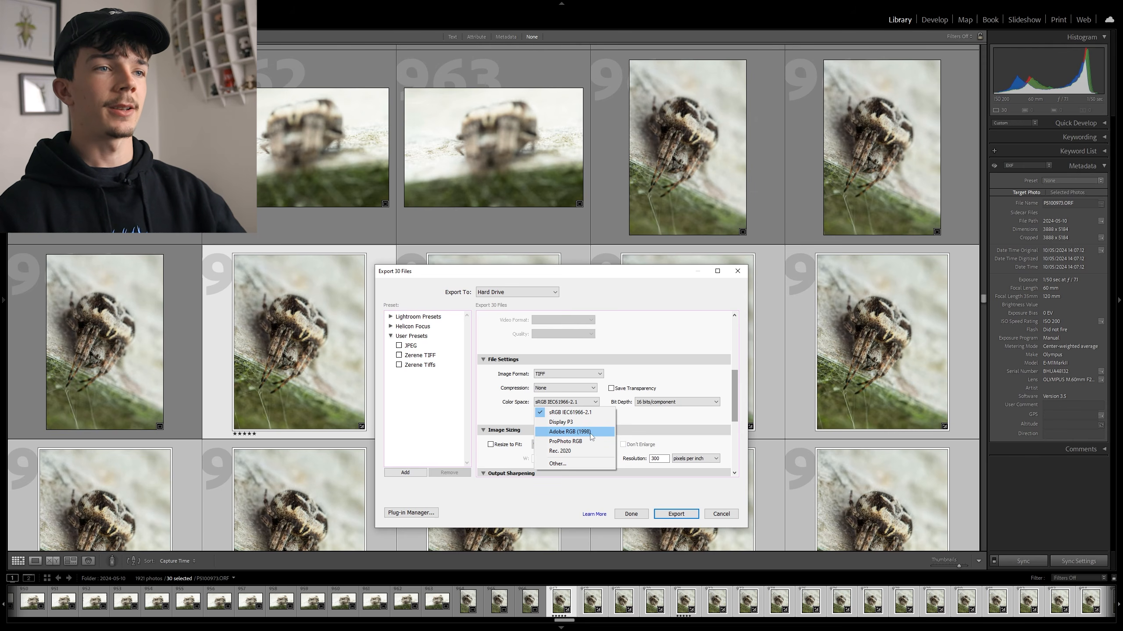
click(674, 401)
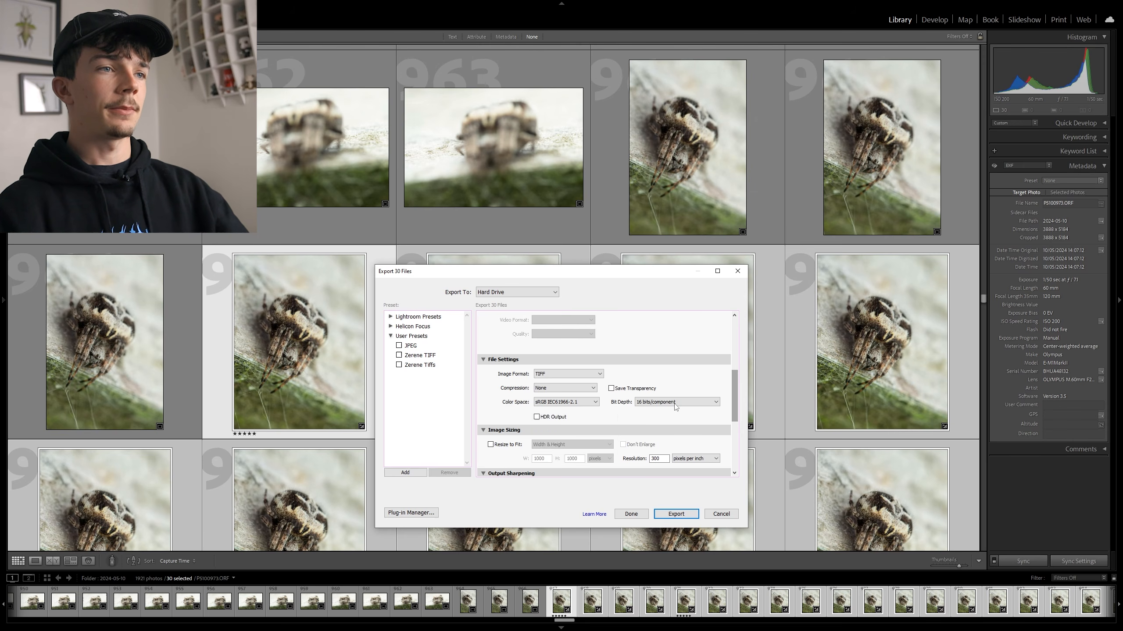
click(702, 401)
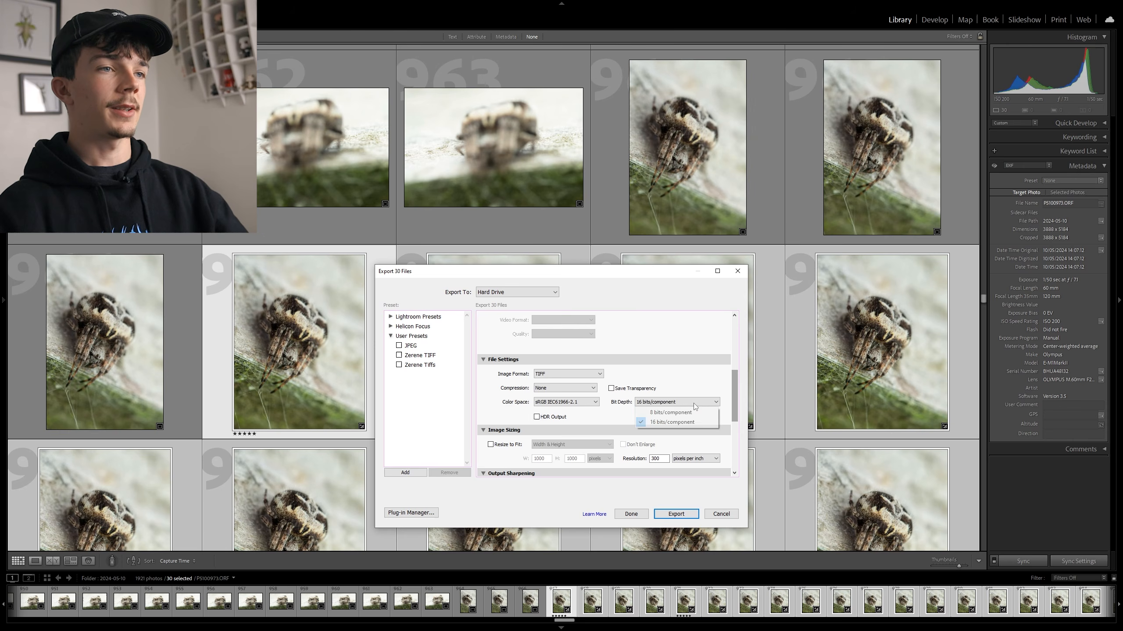
scroll(693, 404, down, 3)
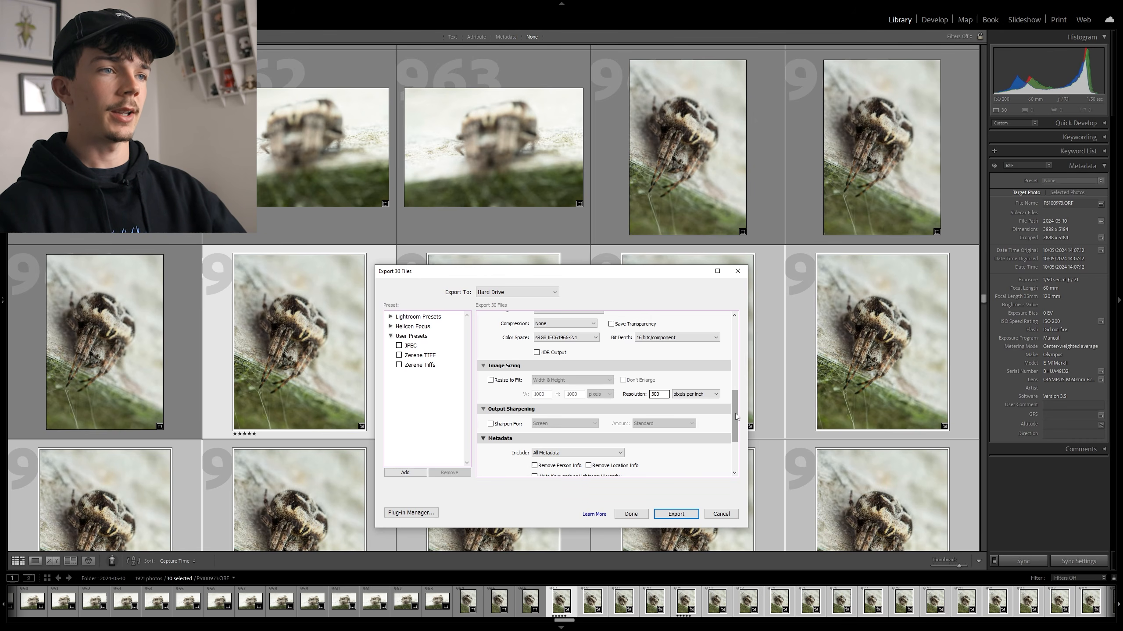
scroll(735, 414, up, 5)
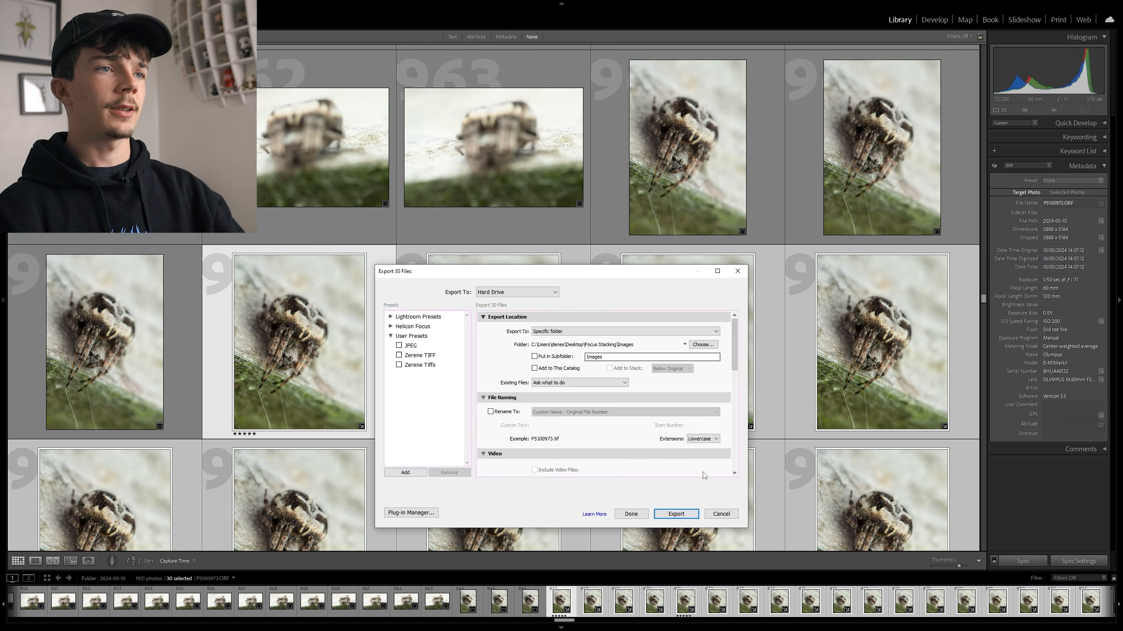
click(677, 514)
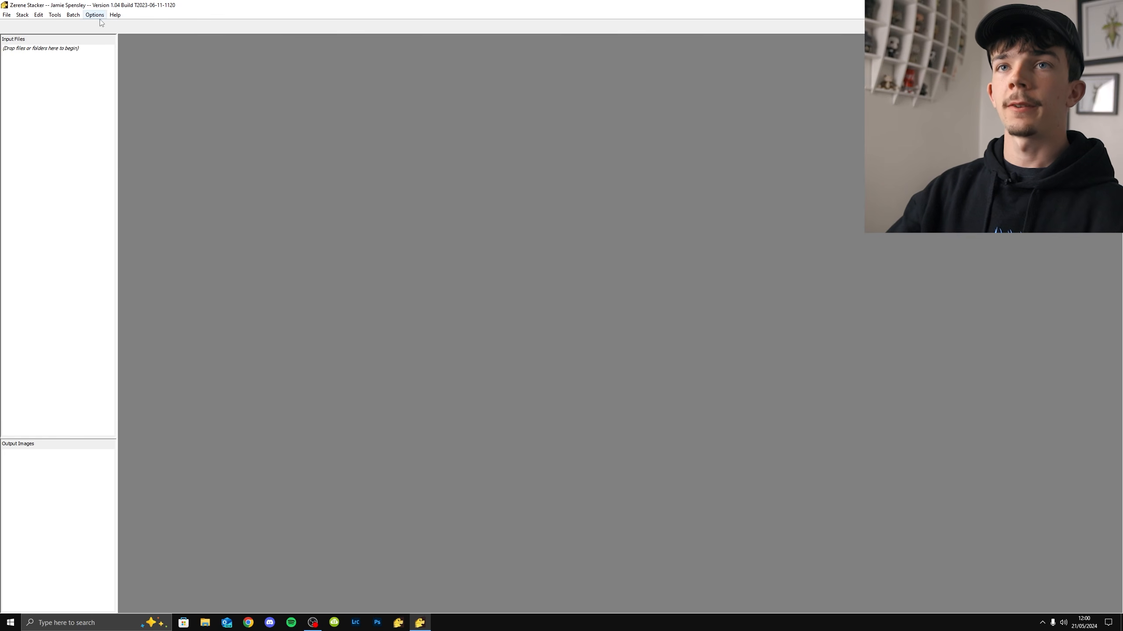
Add the spider frames P5100973.tif through P5101002.tif from the Images folder as source files
click(6, 16)
click(13, 40)
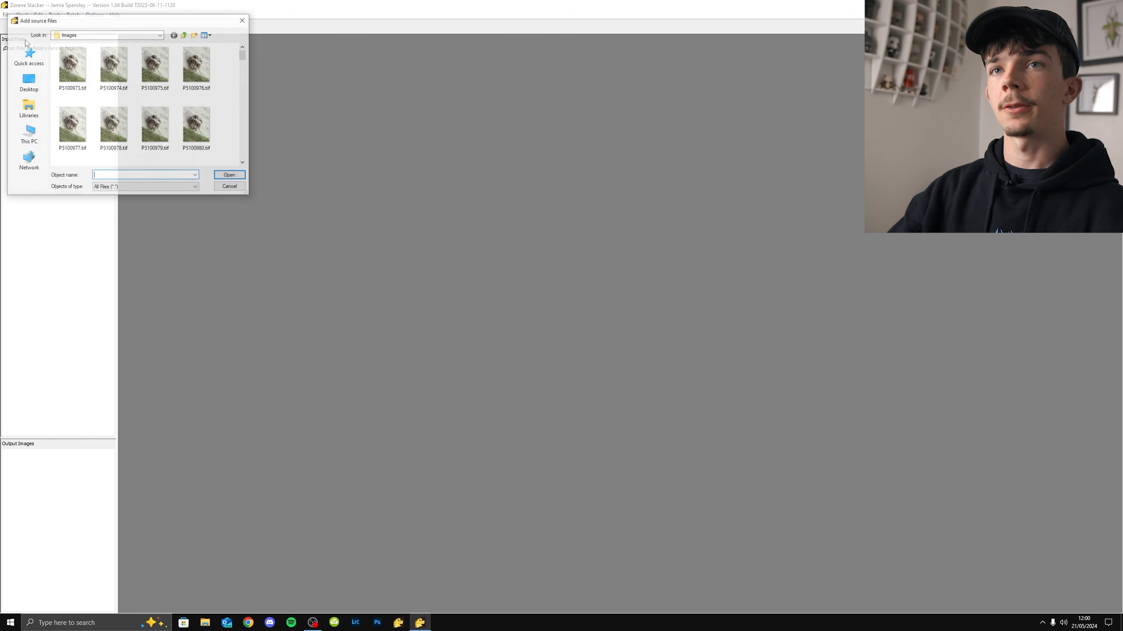
click(86, 75)
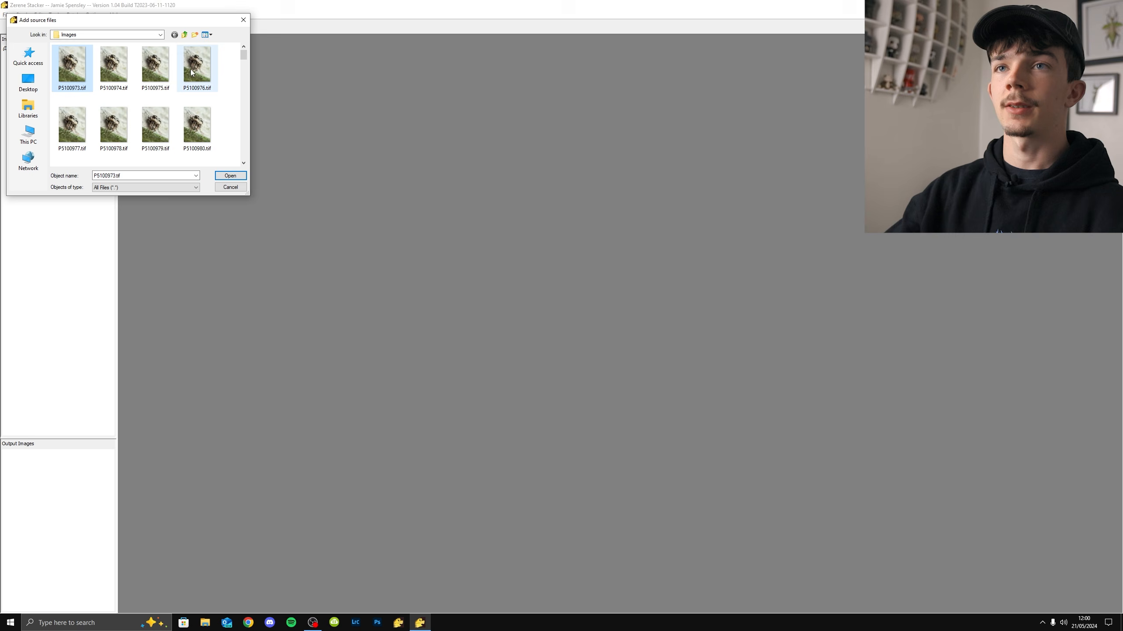
scroll(189, 80, down, 5)
scroll(189, 80, down, 2)
shift+click(117, 127)
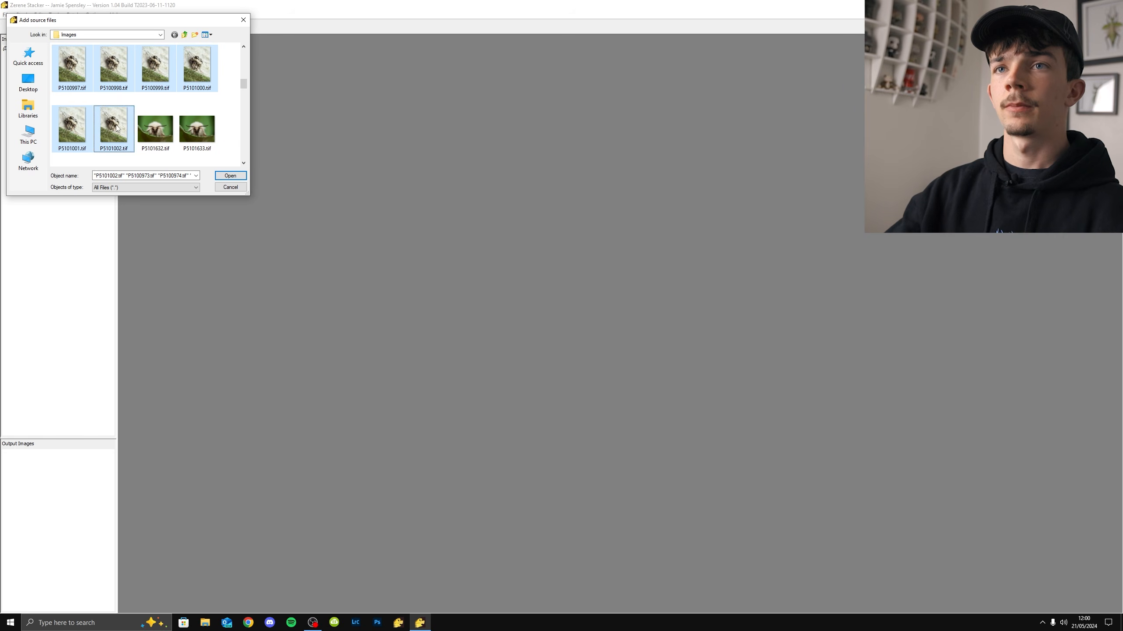
click(224, 176)
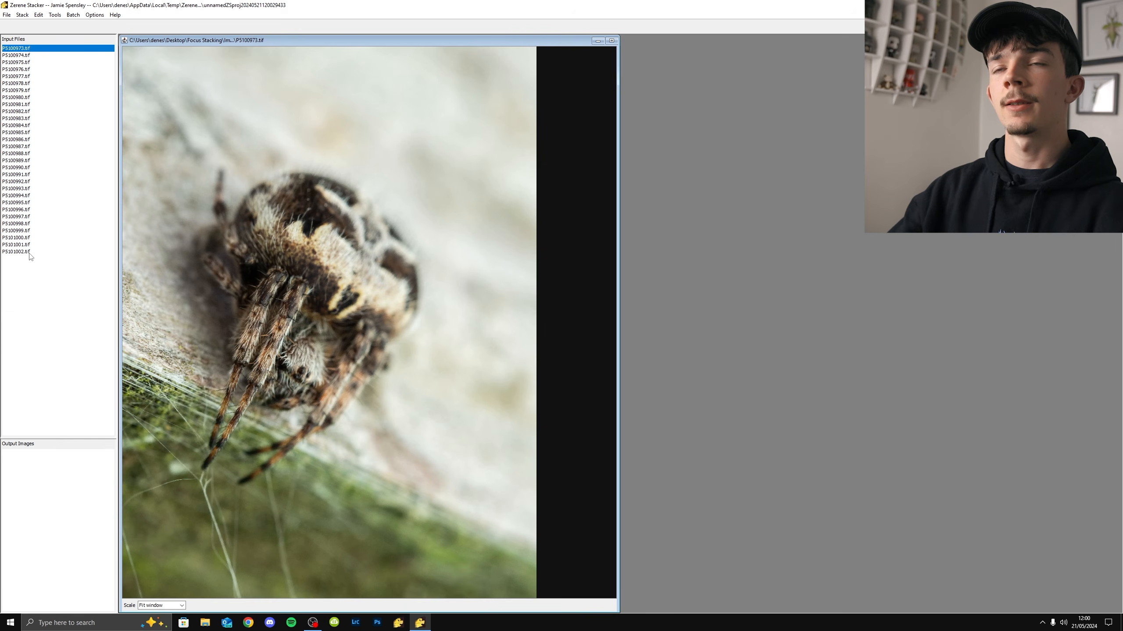
Preview a few of the loaded frames, and align and stack all of them with both the PMax and DMap methods
click(34, 69)
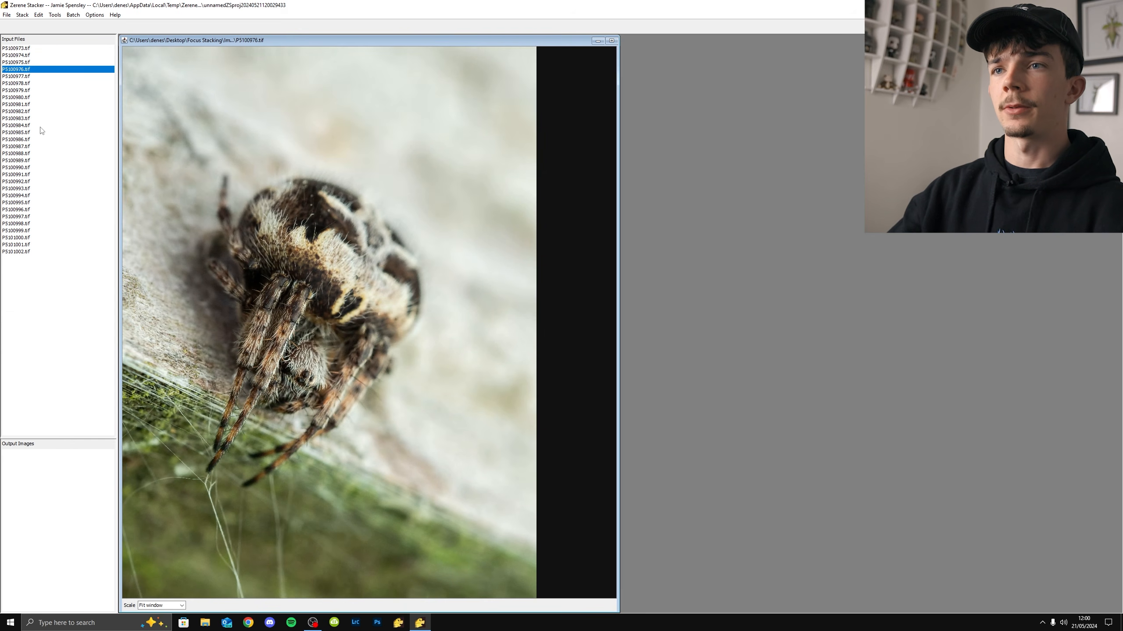
click(52, 147)
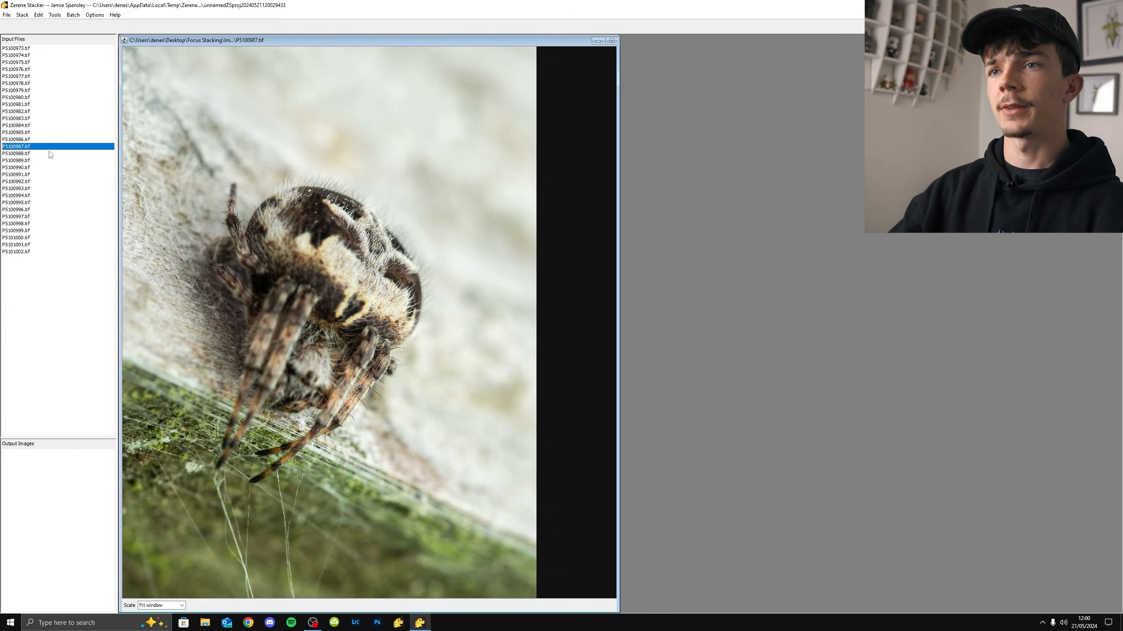
click(52, 48)
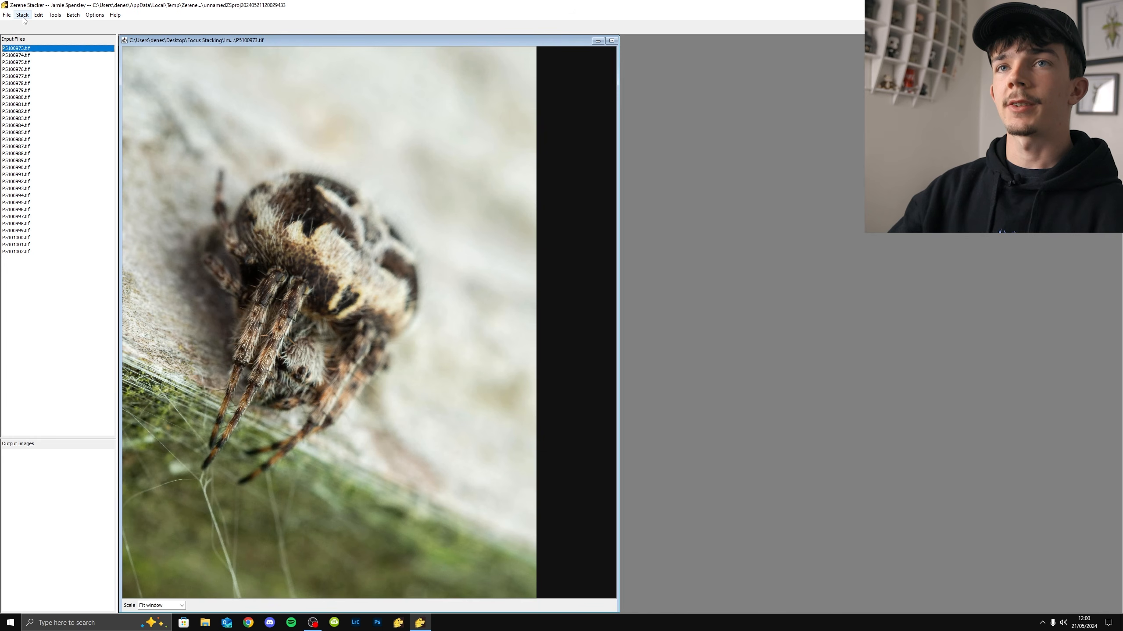
click(23, 16)
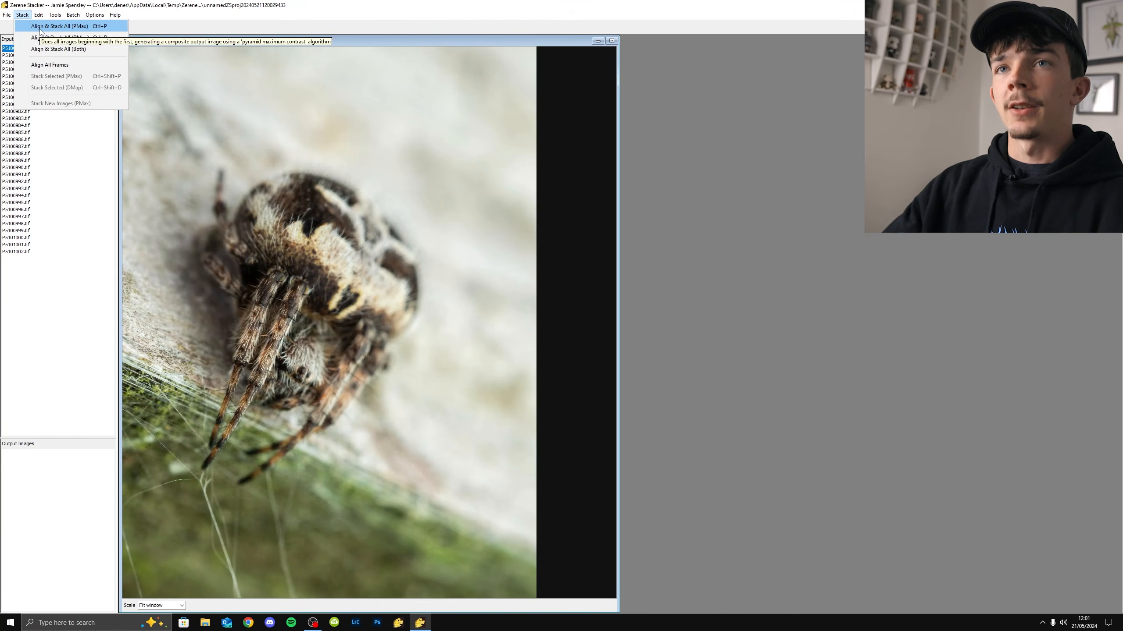
click(40, 28)
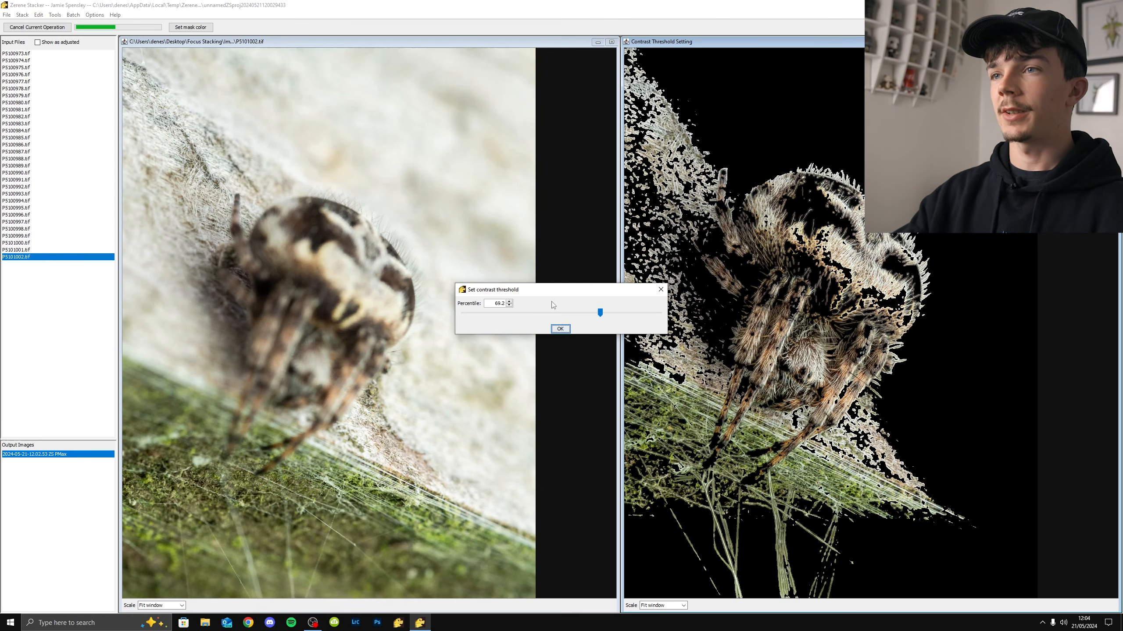
Set the DMap contrast threshold to the 51.4 percentile and accept it
drag(601, 315, 561, 309)
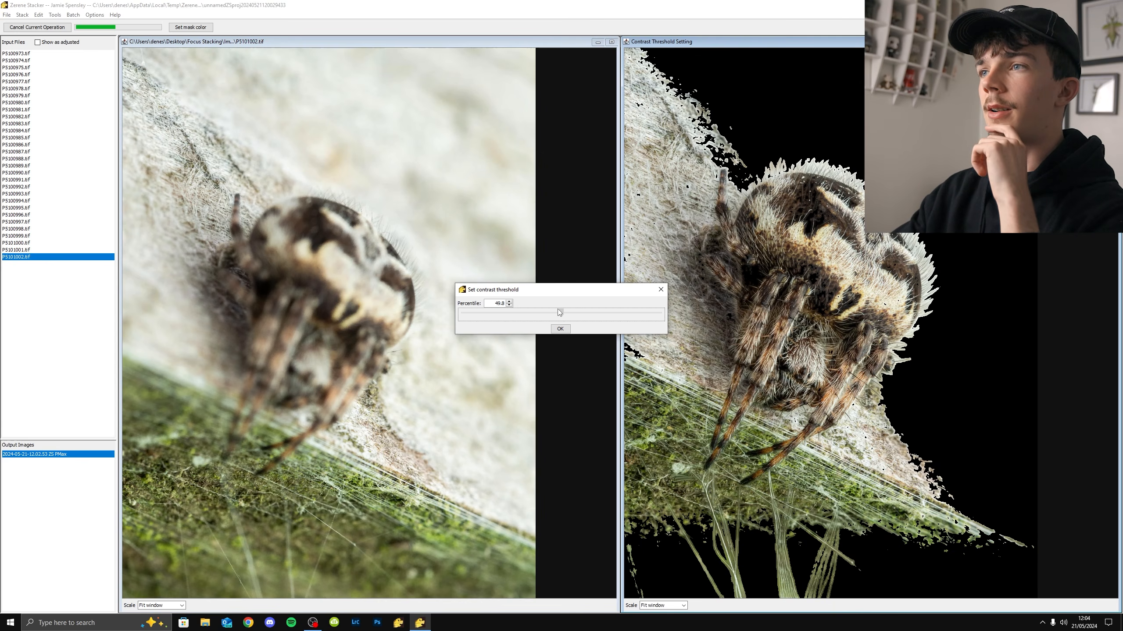
mouse_move(561, 312)
mouse_down()
mouse_move(479, 310)
mouse_move(549, 313)
mouse_up()
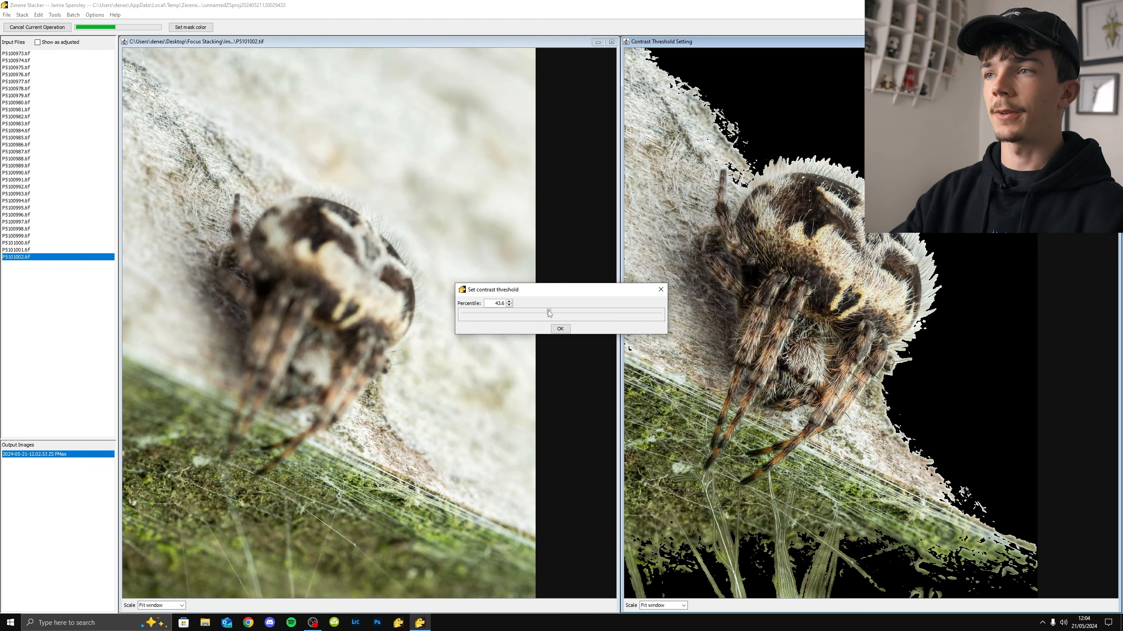
mouse_move(549, 311)
mouse_down()
mouse_move(590, 306)
mouse_move(557, 306)
mouse_move(583, 304)
mouse_move(565, 311)
mouse_up()
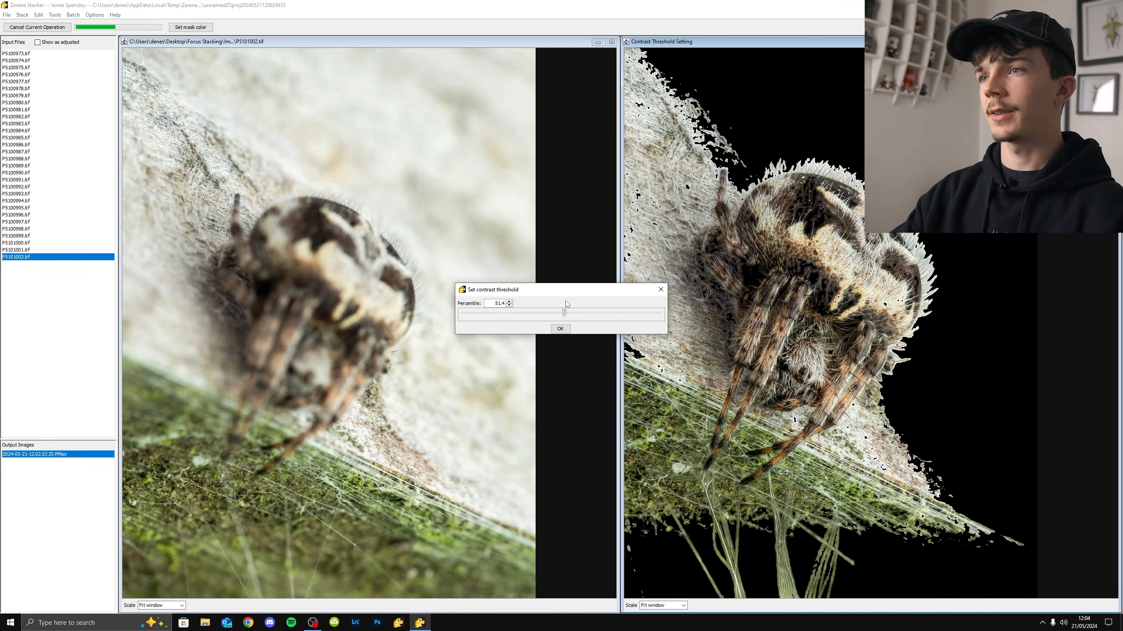
click(560, 329)
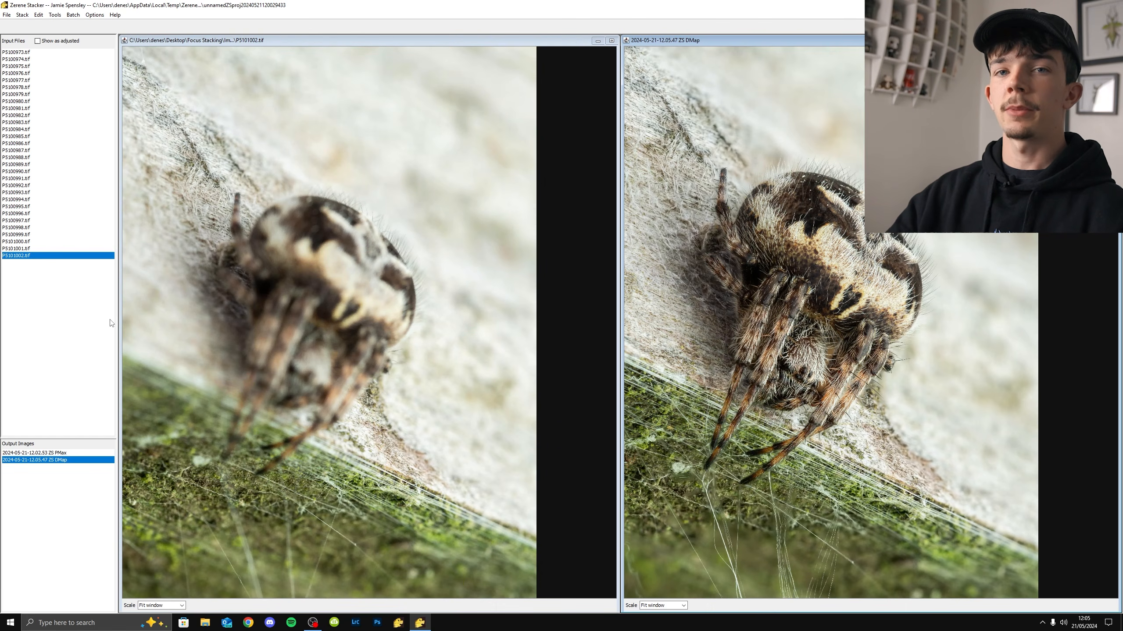
Compare the PMax and DMap outputs with source frame P5100973, examining the spider's face and front legs up close
click(23, 52)
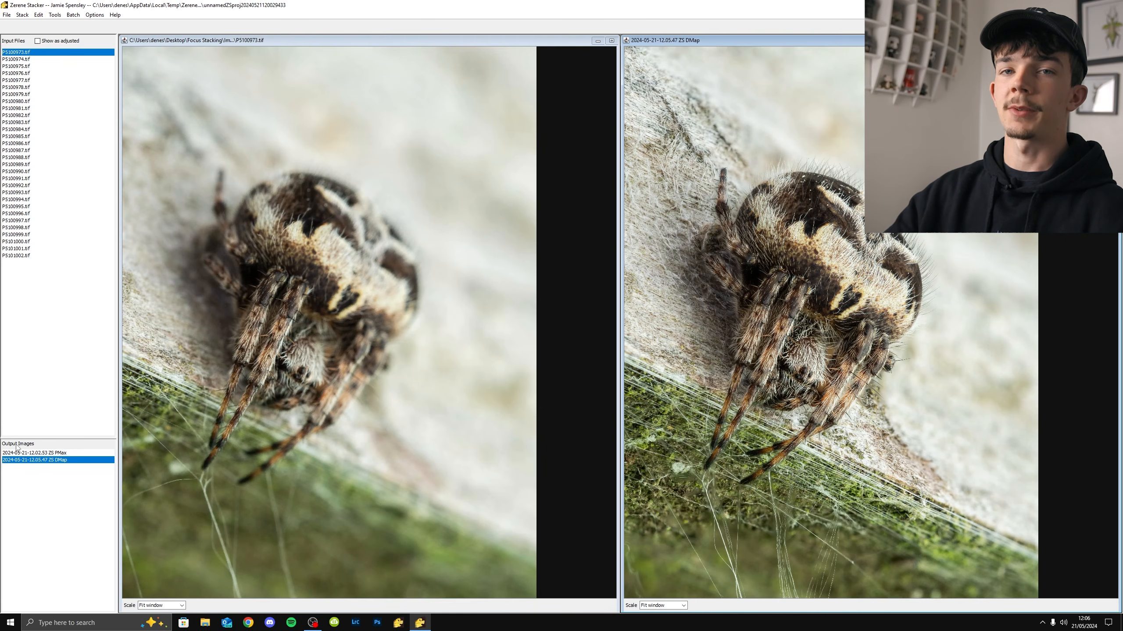
click(38, 455)
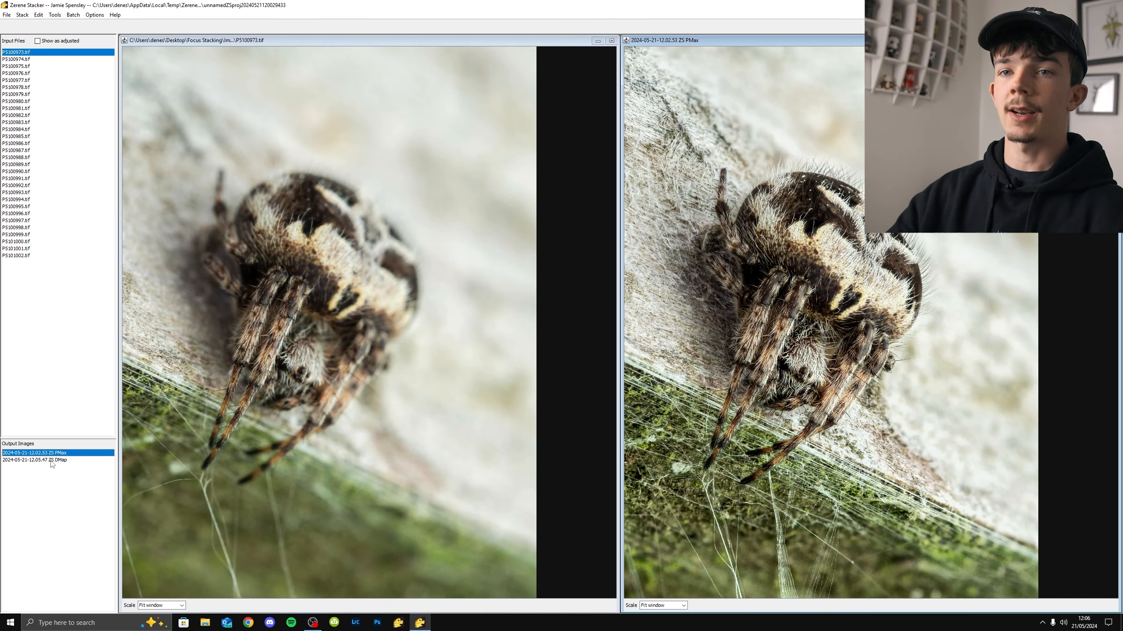
click(51, 462)
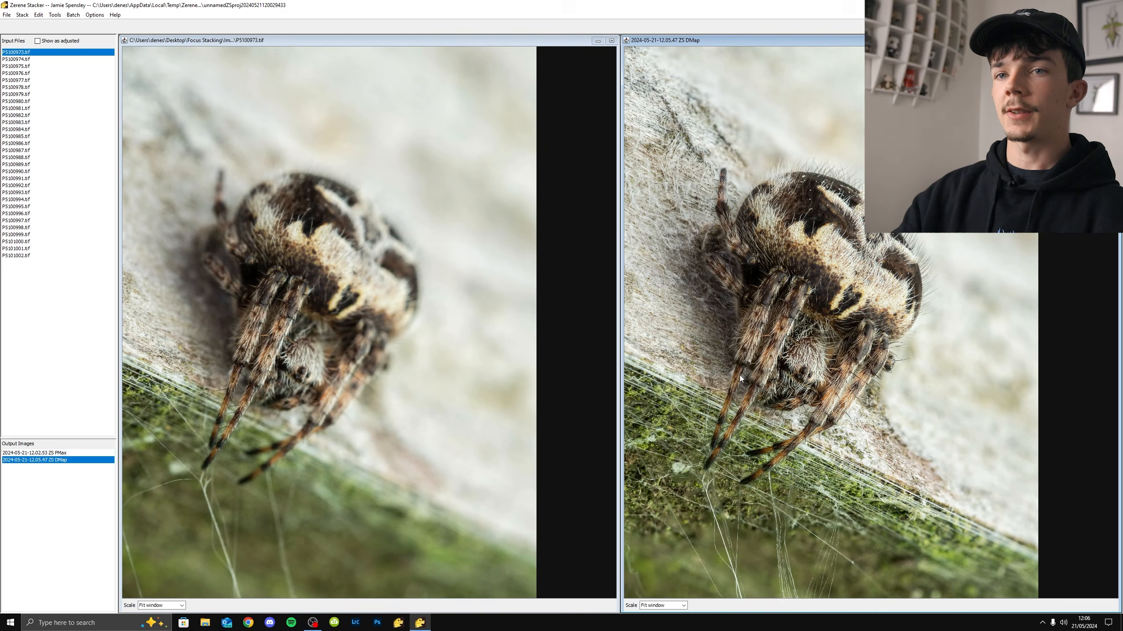
scroll(739, 375, up, 5)
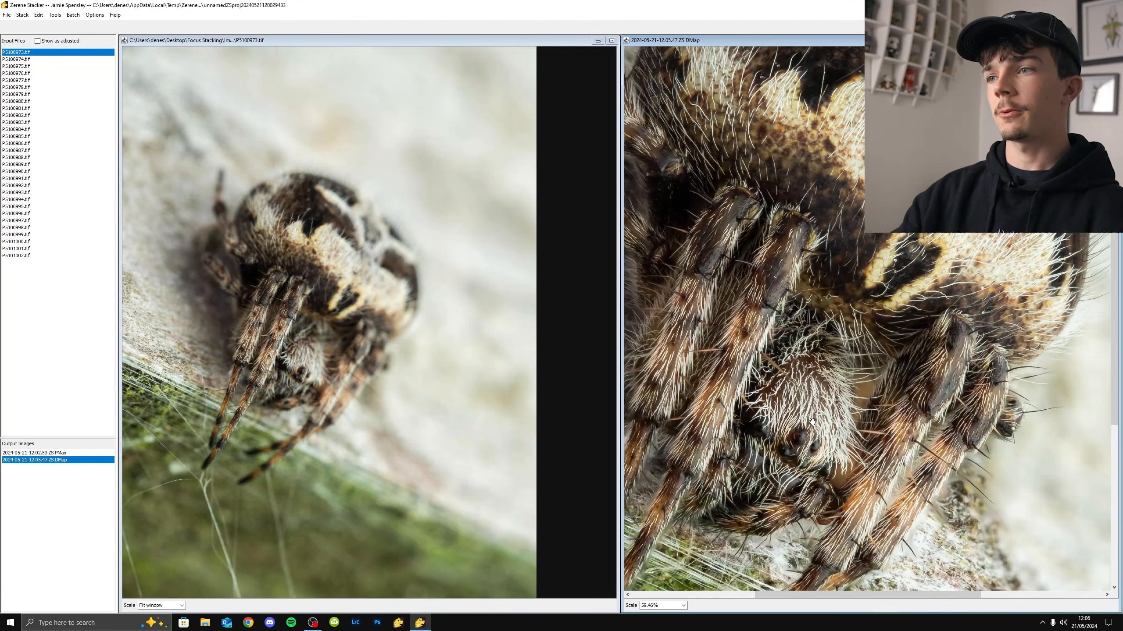
drag(813, 422, 911, 366)
click(57, 454)
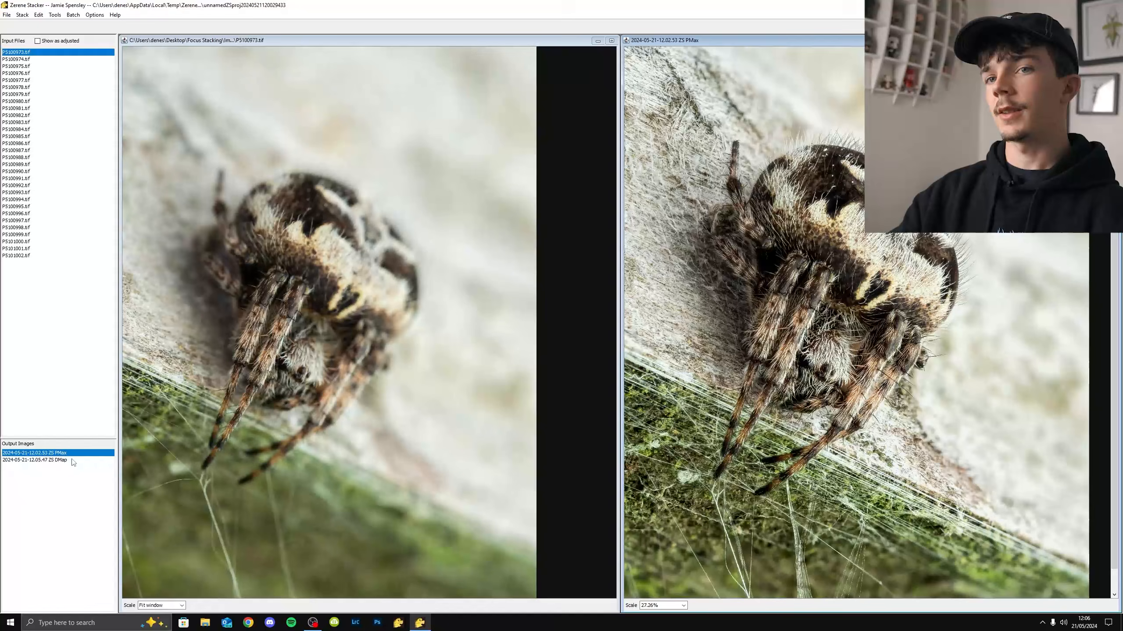
click(69, 460)
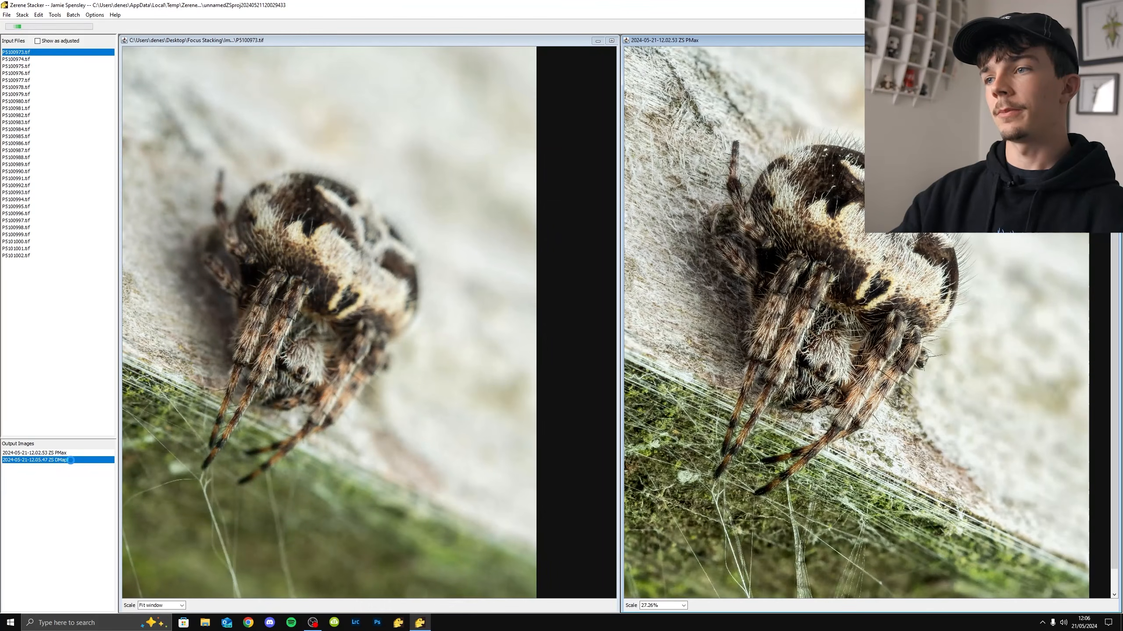
key(Up)
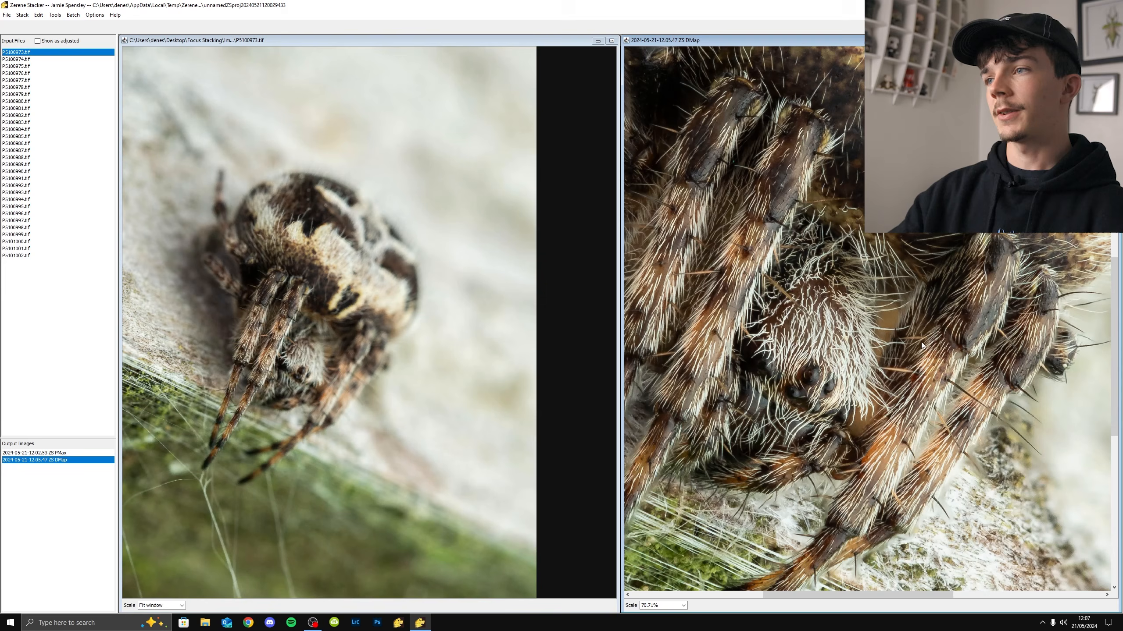
Compare the DMap and PMax outputs around the spider's raised rear leg, the surrounding background and the abdomen hairs
drag(913, 359, 1005, 422)
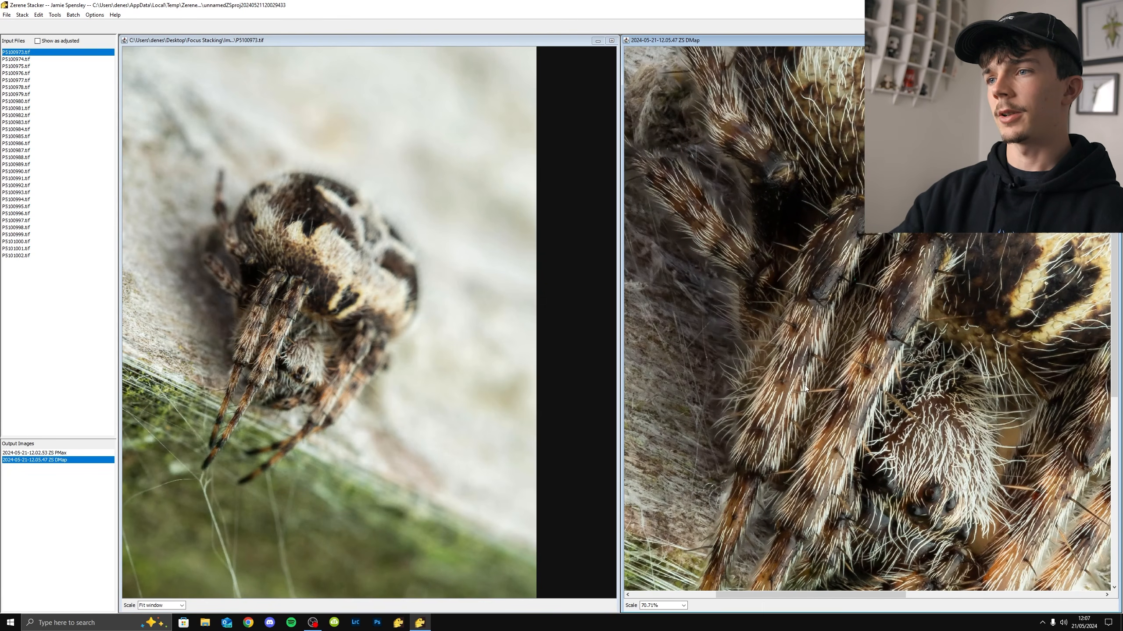
scroll(822, 336, up, 3)
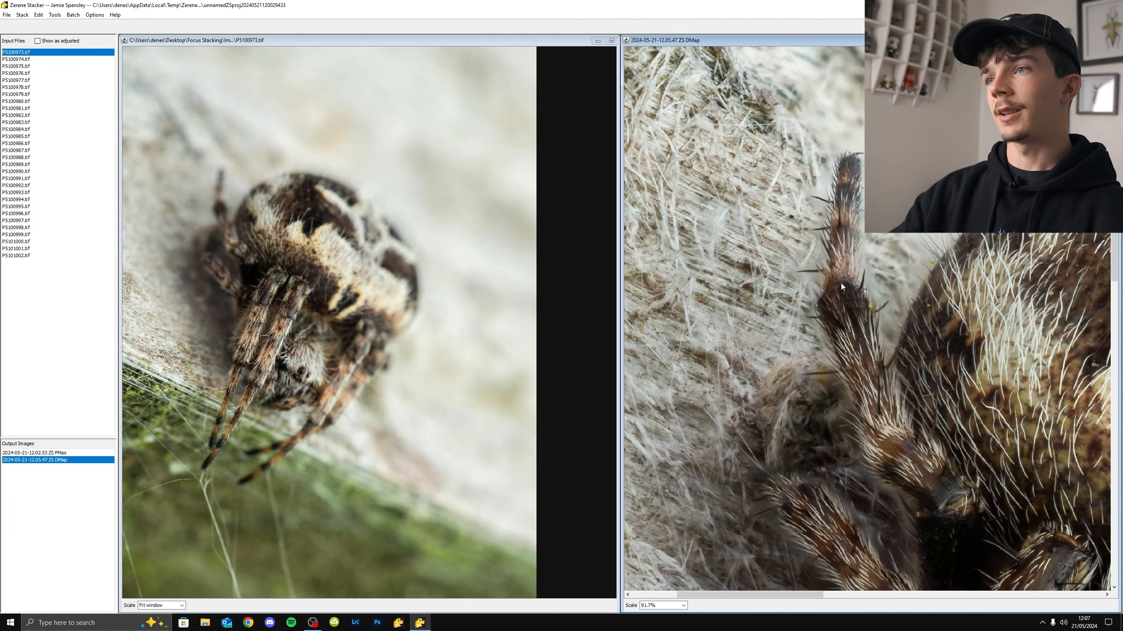
click(63, 454)
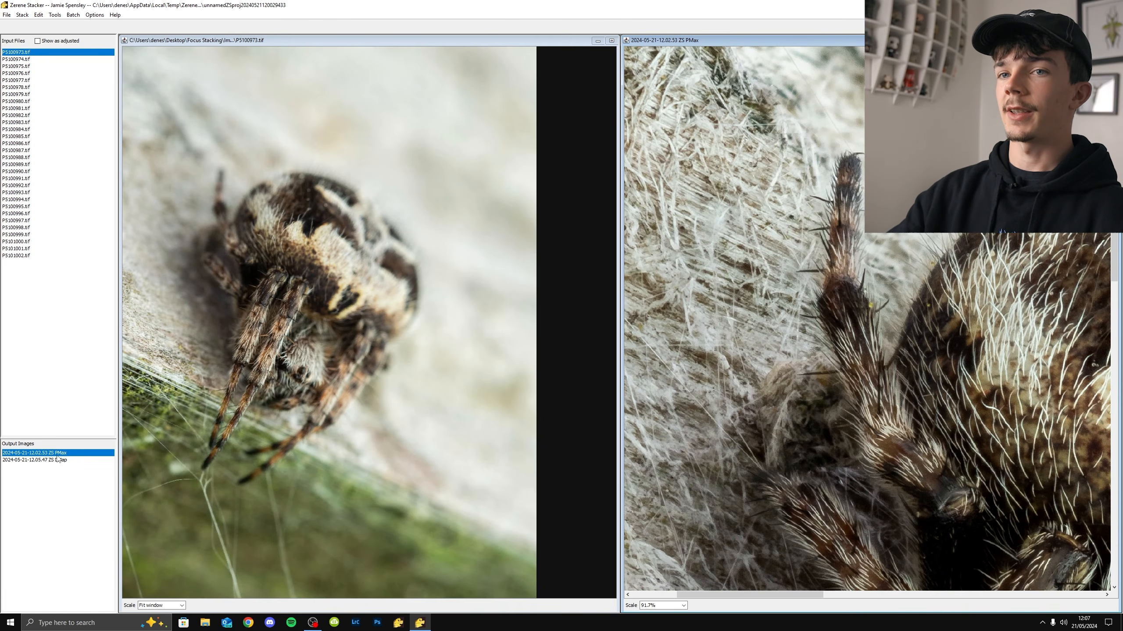
click(67, 460)
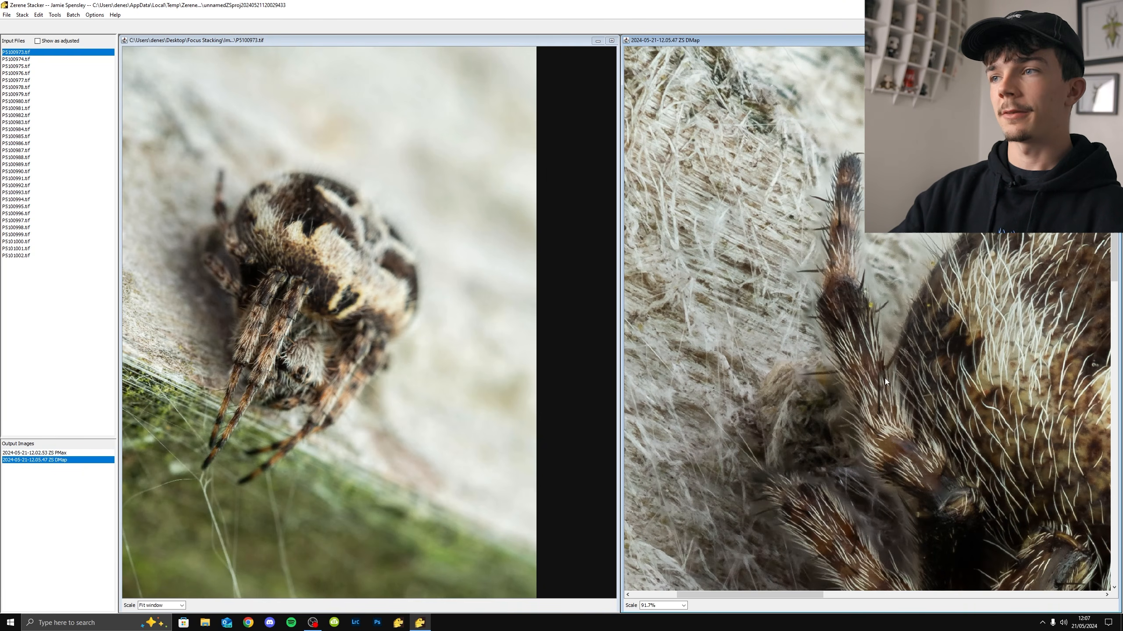
scroll(810, 284, down, 5)
drag(810, 285, 895, 238)
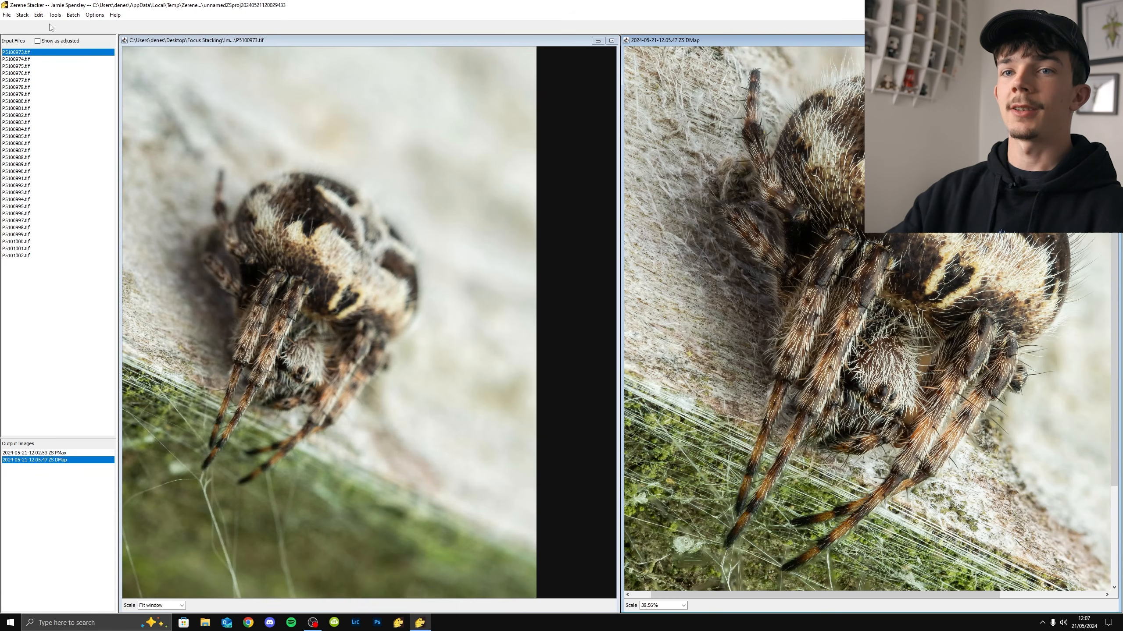
scroll(840, 284, up, 2)
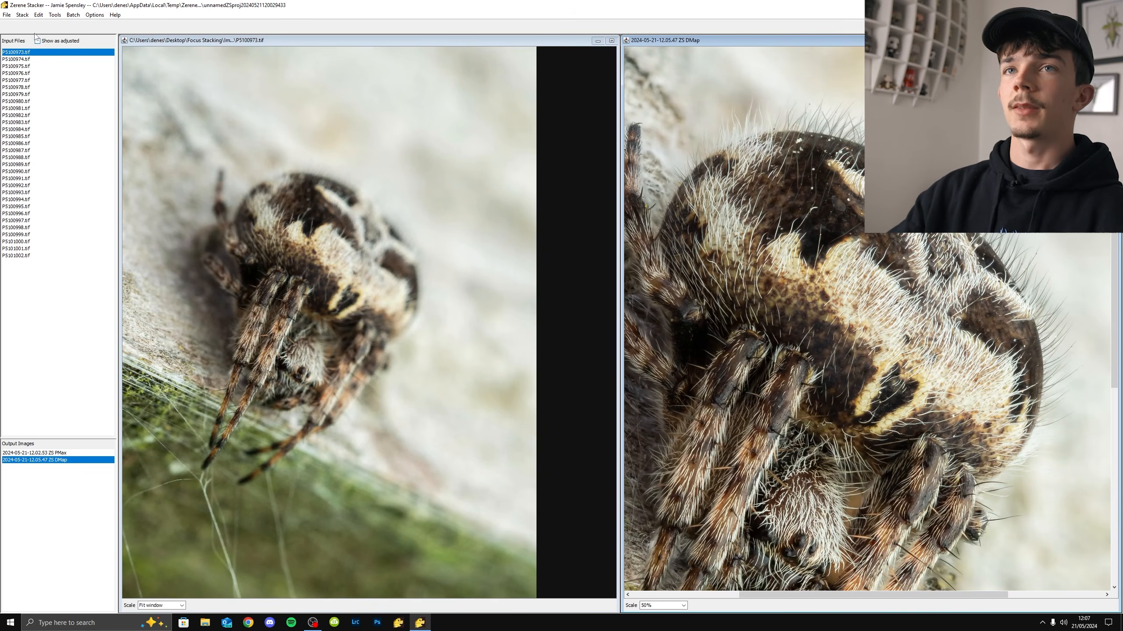
Start retouching the DMap output and choose the PMax output as the retouching source
click(39, 17)
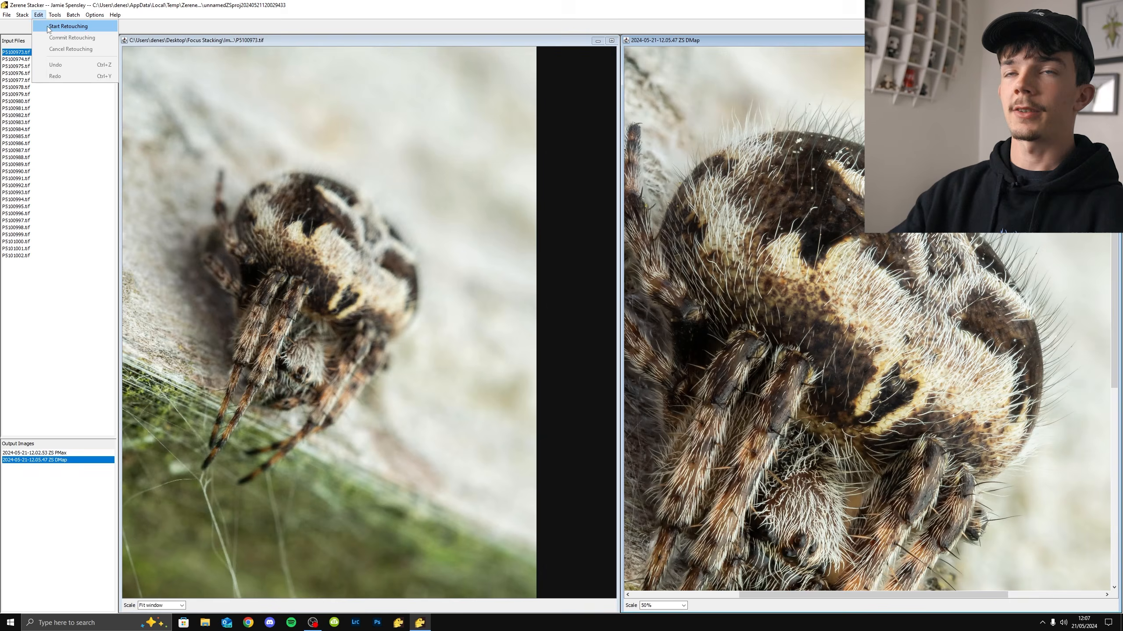
click(66, 26)
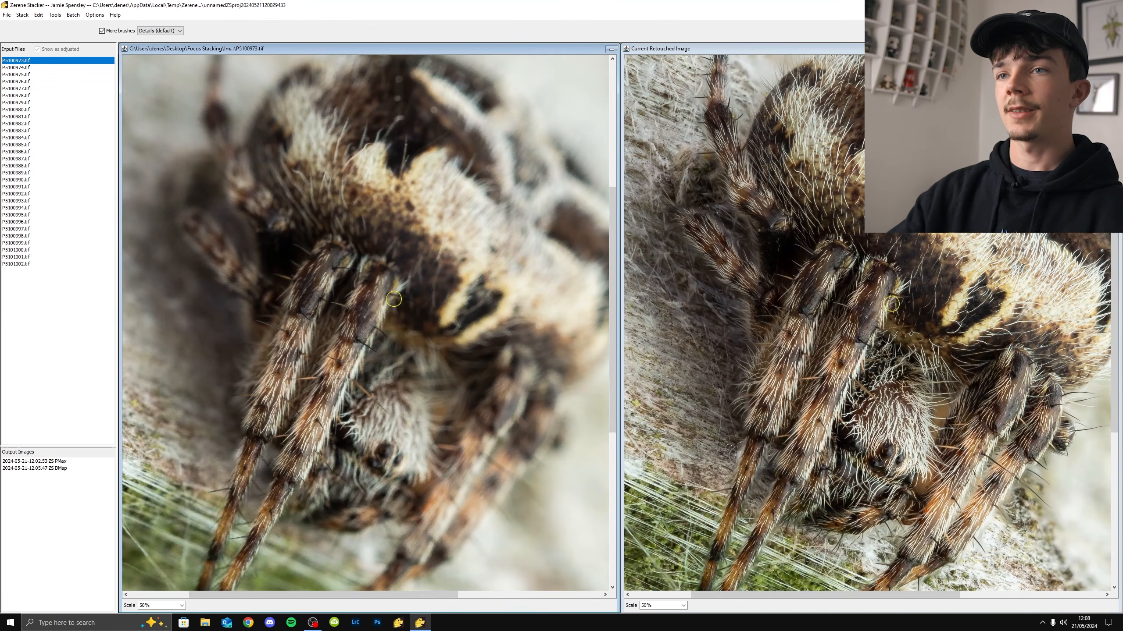
key(Down)
key(Down)
key(Down)
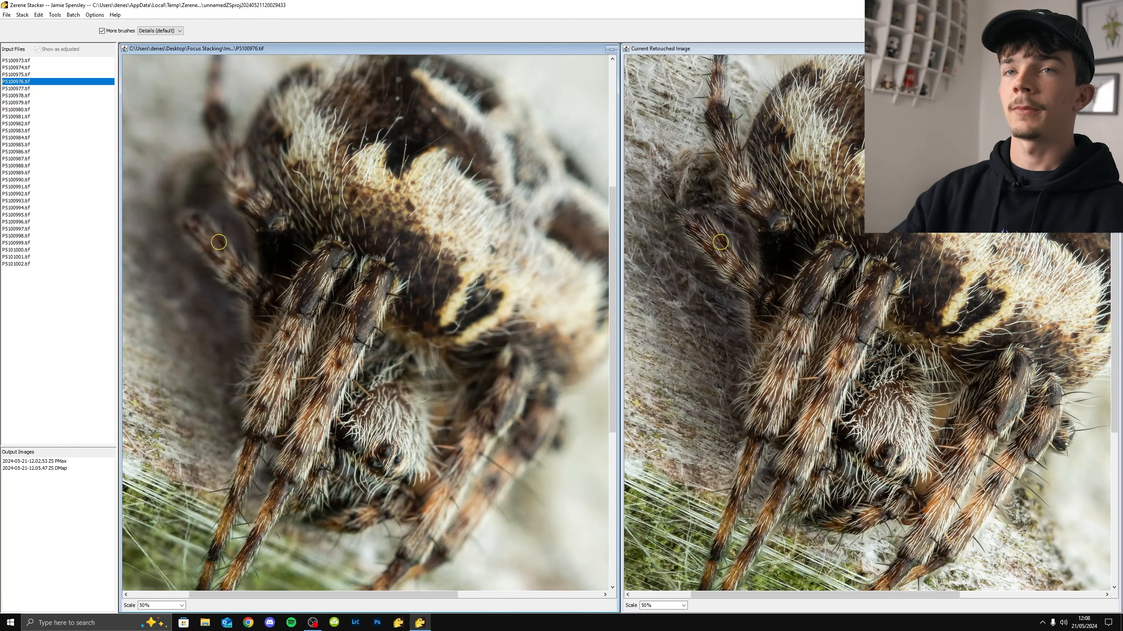
click(59, 462)
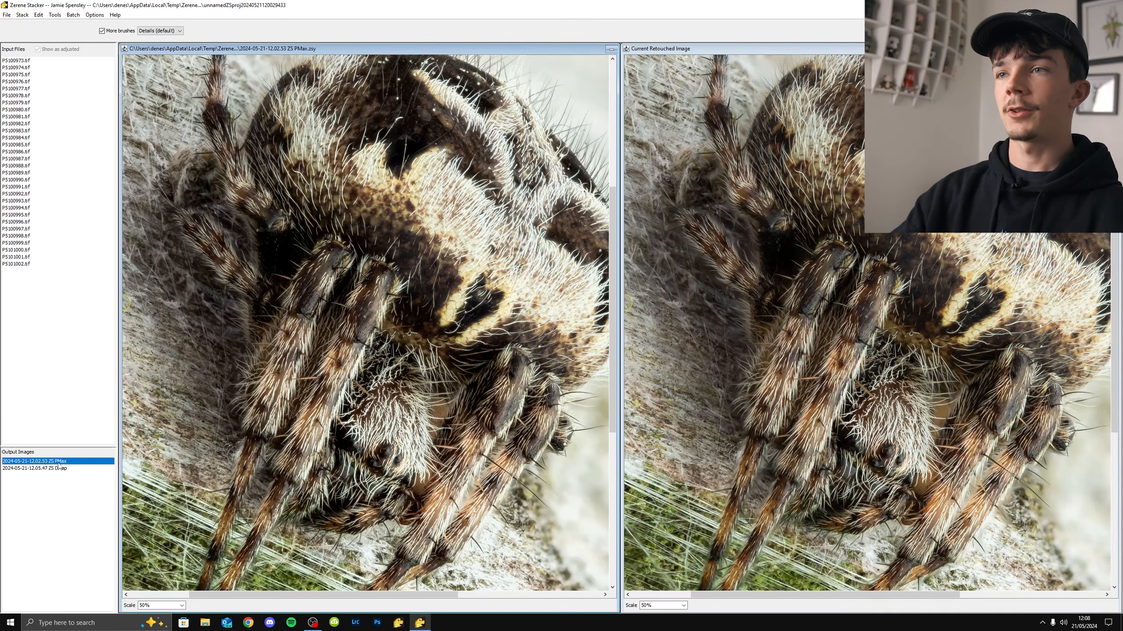
Compare the PMax source with the current retouched image around the spider's raised rear leg at high zoom
scroll(393, 475, up, 5)
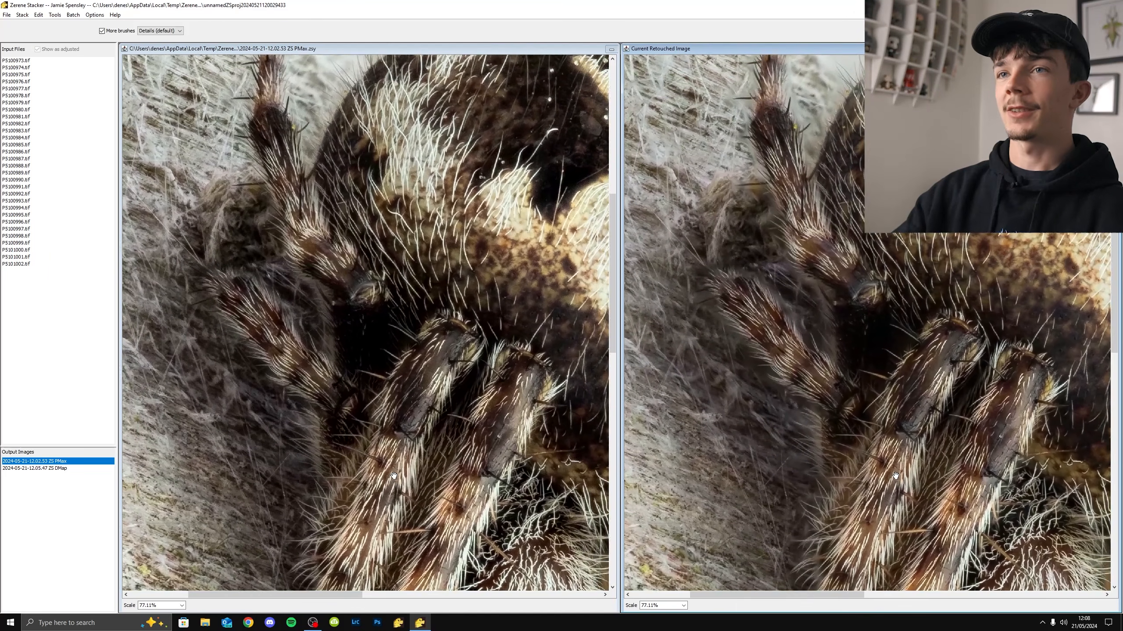
drag(394, 476, 381, 507)
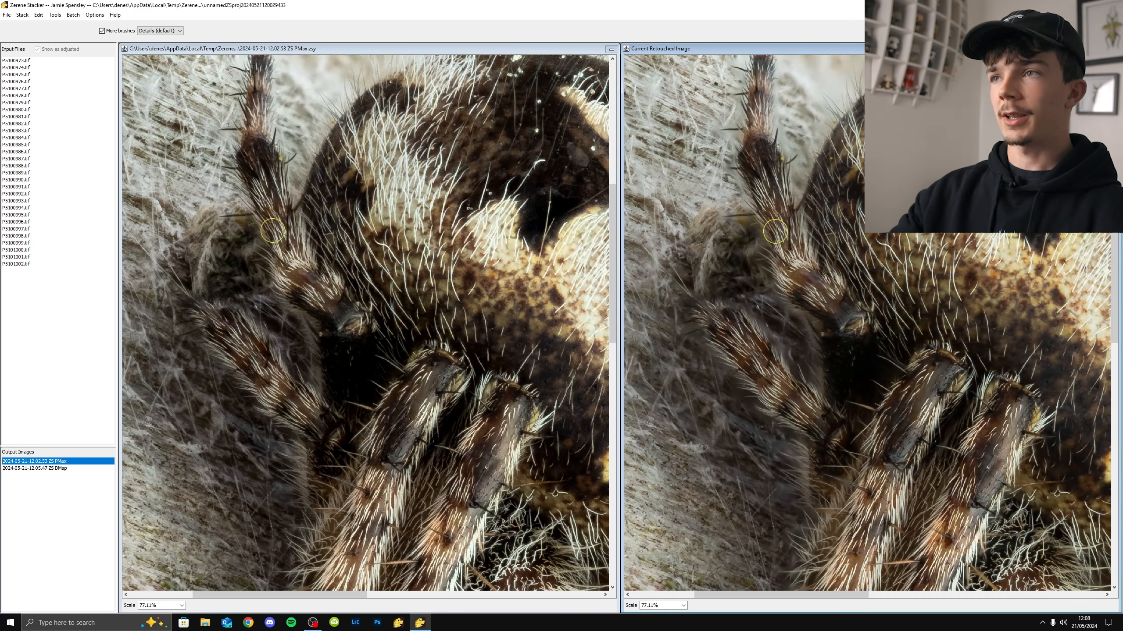
key(s)
key(s)
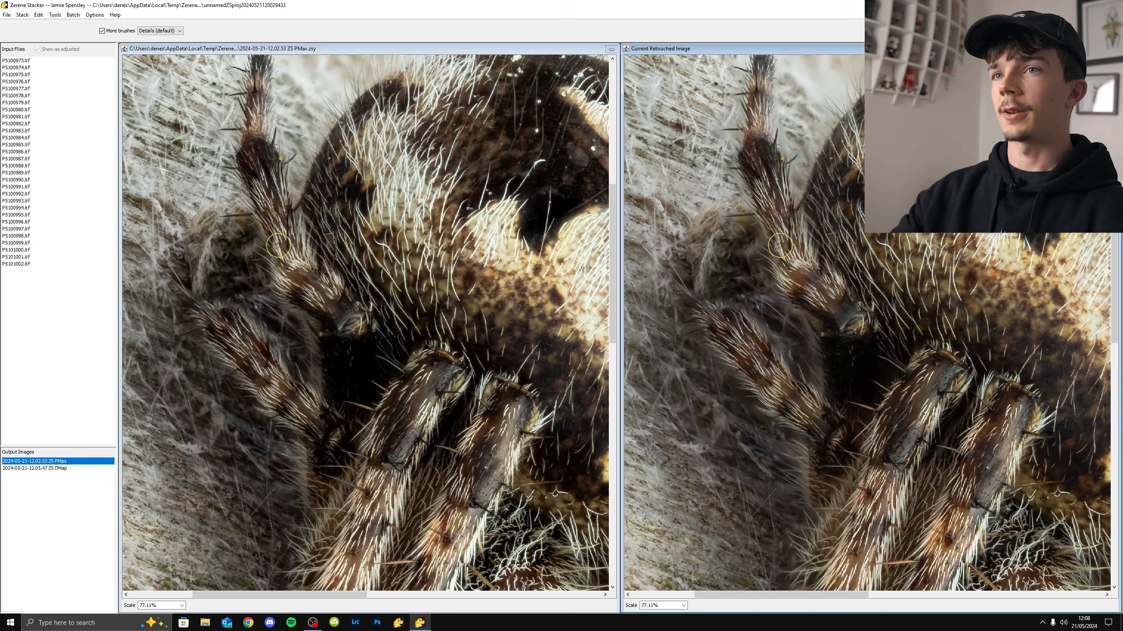
scroll(730, 194, up, 5)
drag(761, 146, 852, 323)
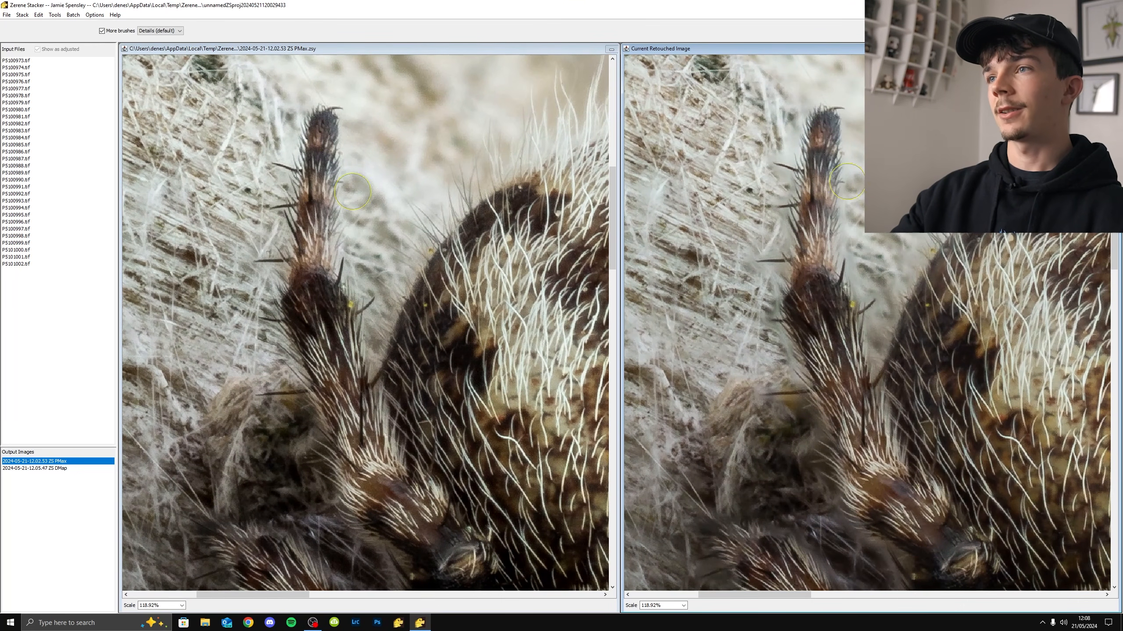
key(s)
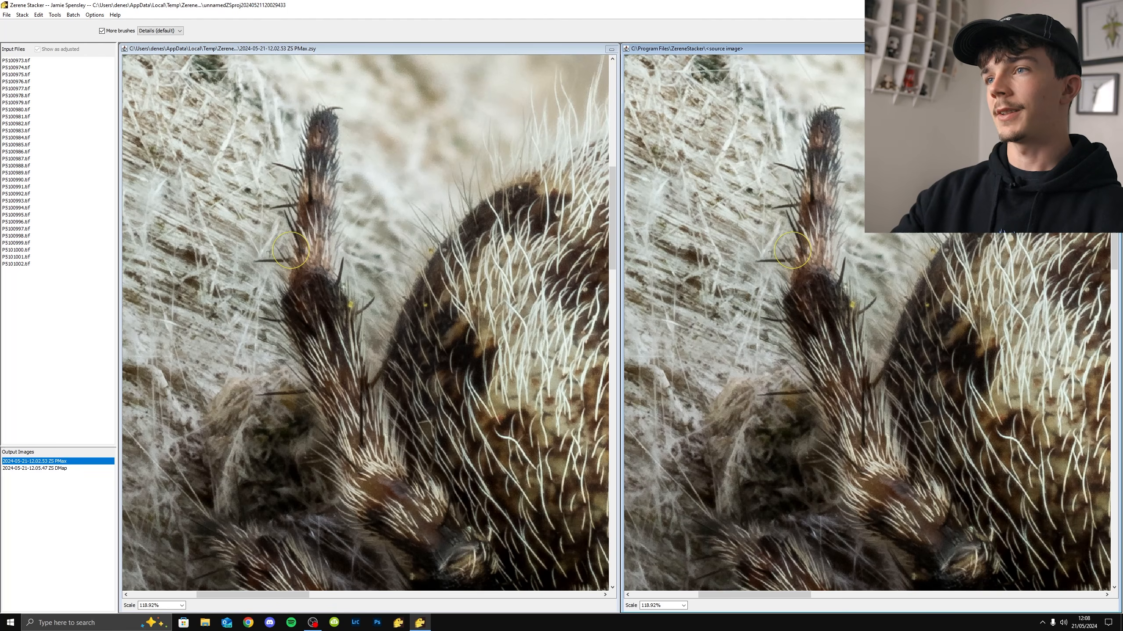
Paint PMax detail over the bristles along the spider's raised rear leg, comparing the source with the retouched image
key(s)
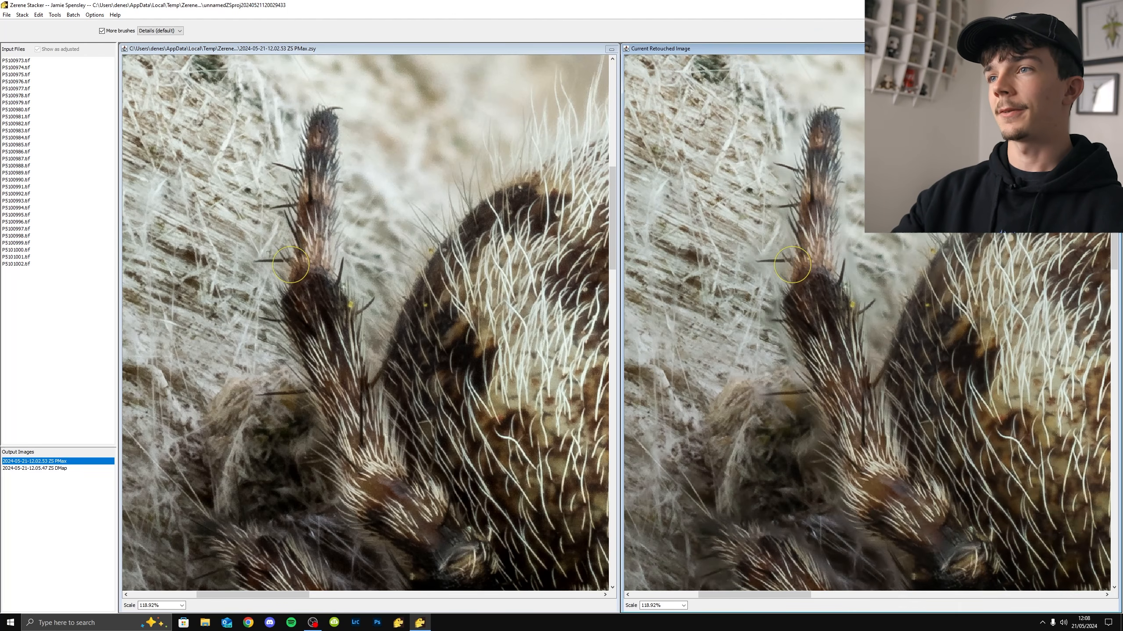
key(s)
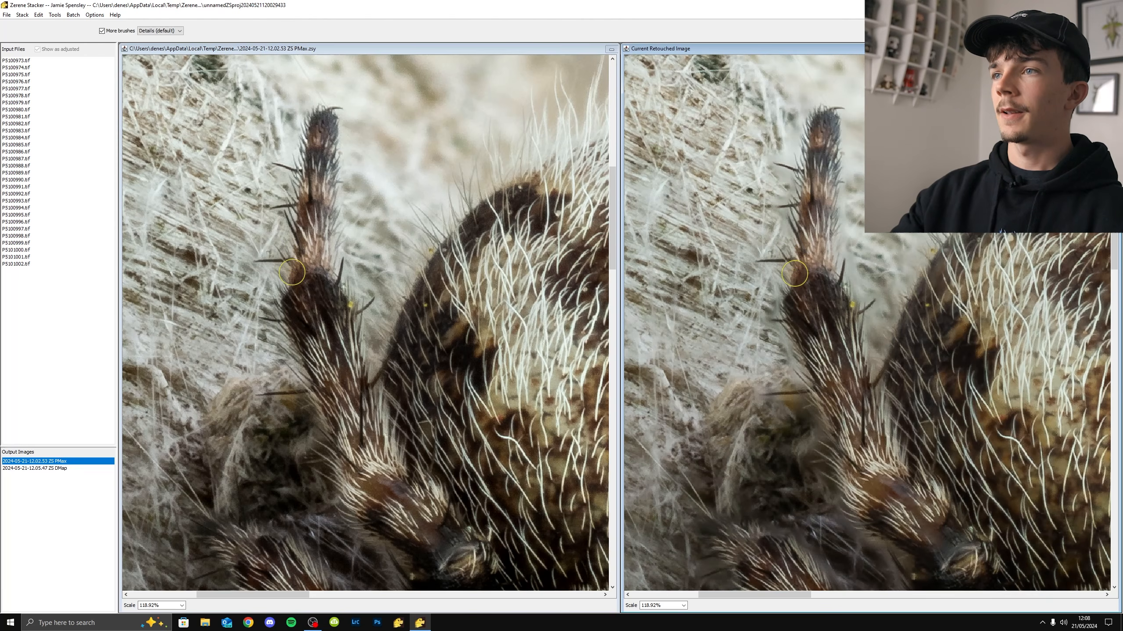
key(s)
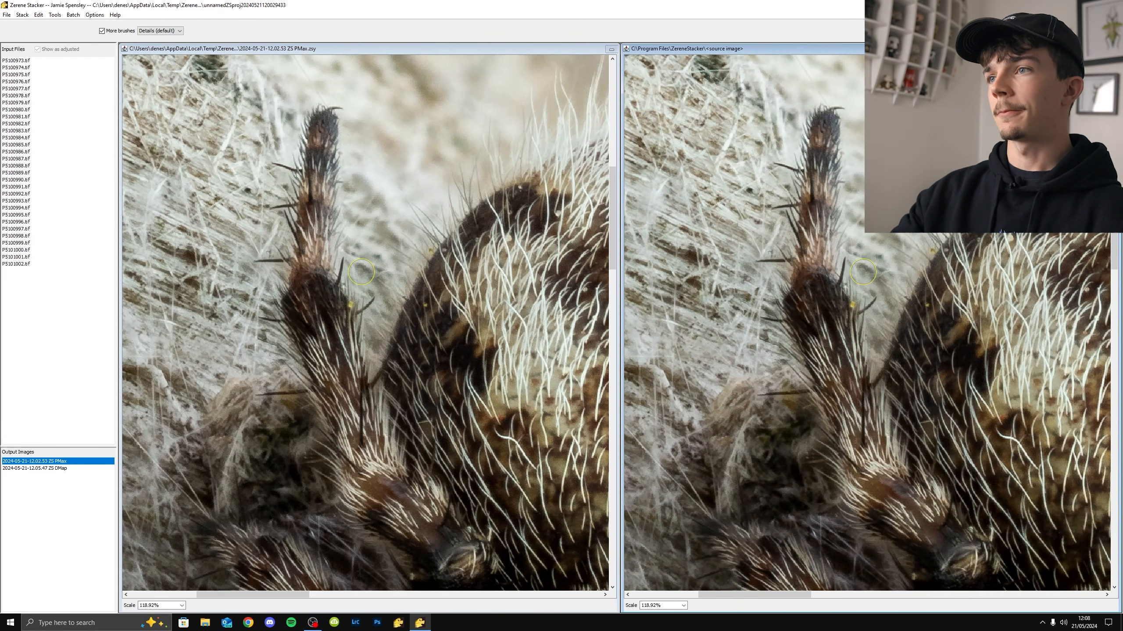
scroll(296, 365, down, 1)
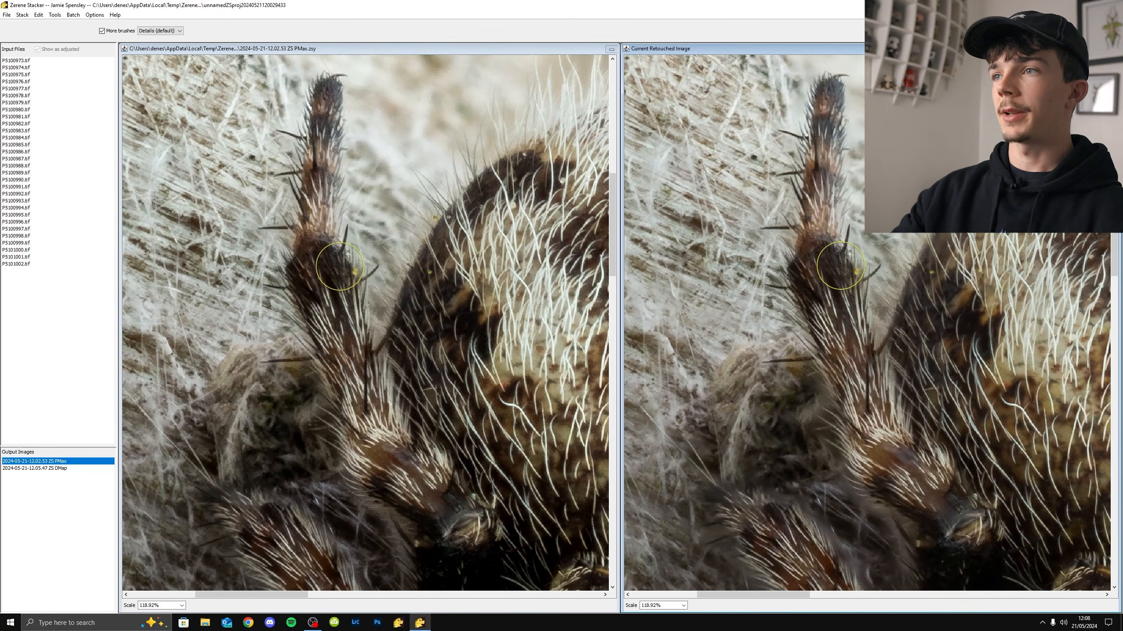
drag(341, 266, 285, 272)
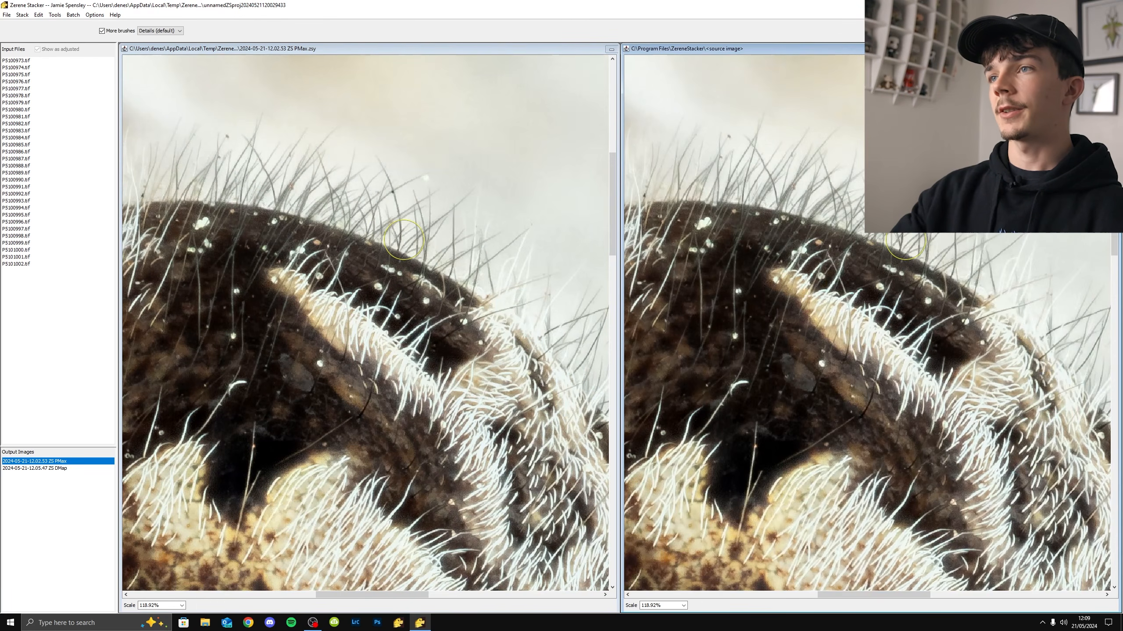
Paint PMax detail over the fine dark hairs along the abdomen's outer edge, checking the result against the source
scroll(403, 241, up, 1)
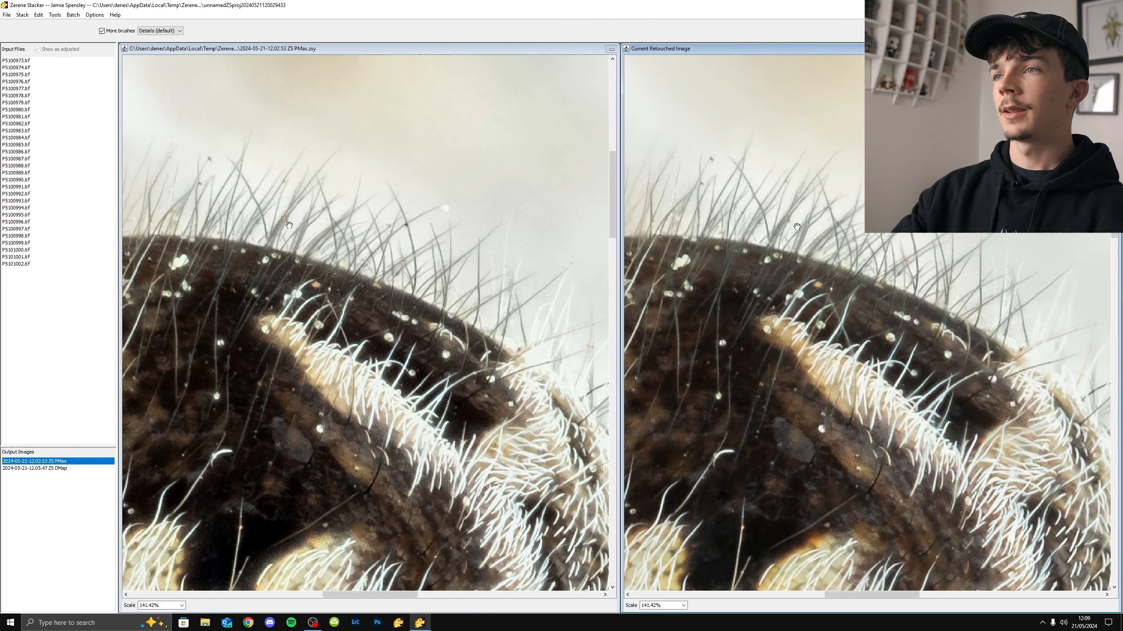
drag(796, 226, 935, 251)
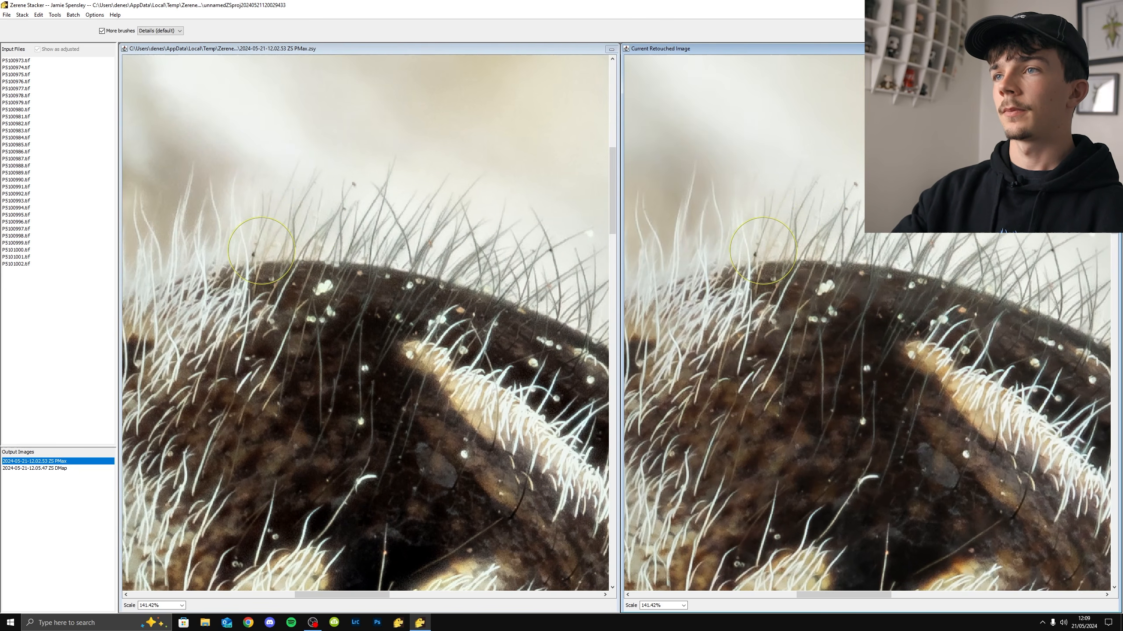
scroll(764, 251, down, 3)
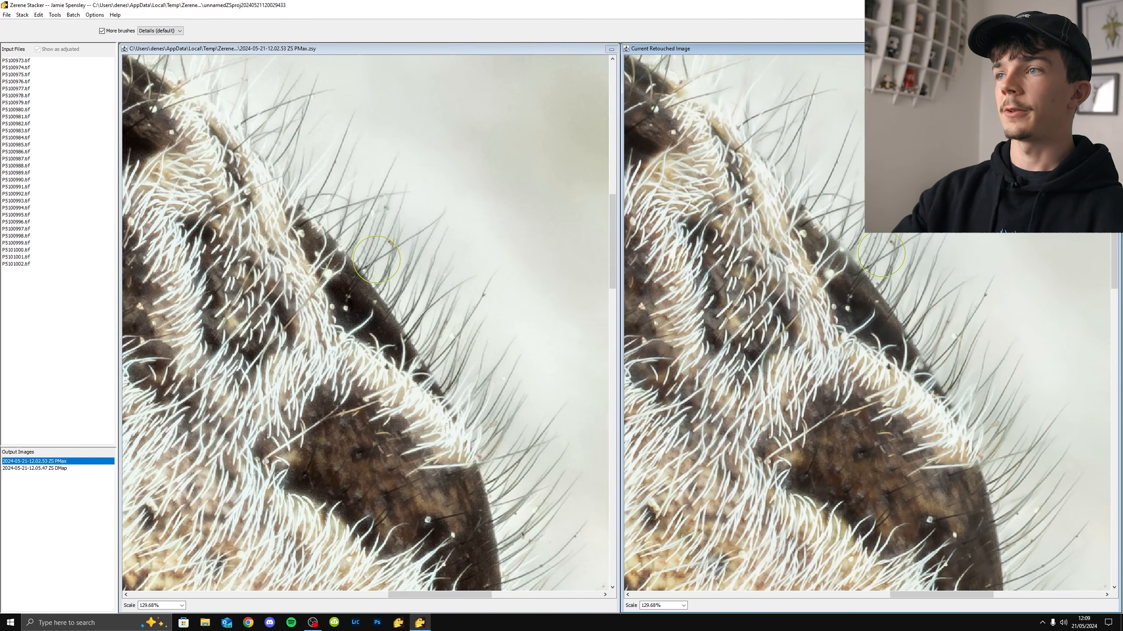
drag(881, 254, 906, 296)
key(p)
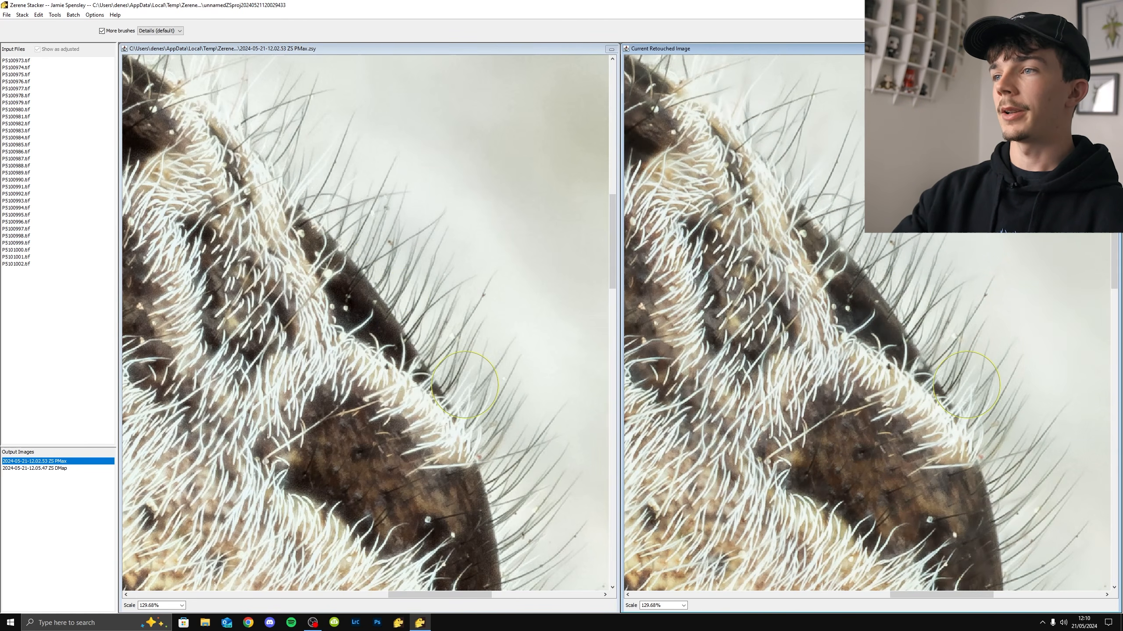
drag(967, 385, 944, 314)
key(p)
drag(990, 412, 955, 337)
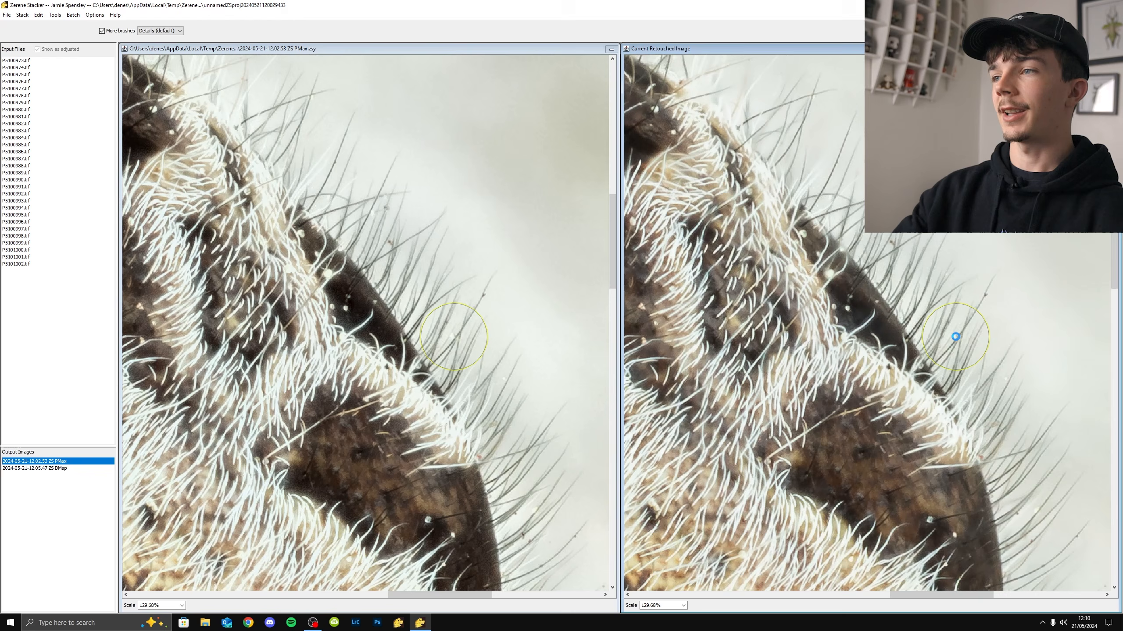
key(p)
click(1035, 437)
key(p)
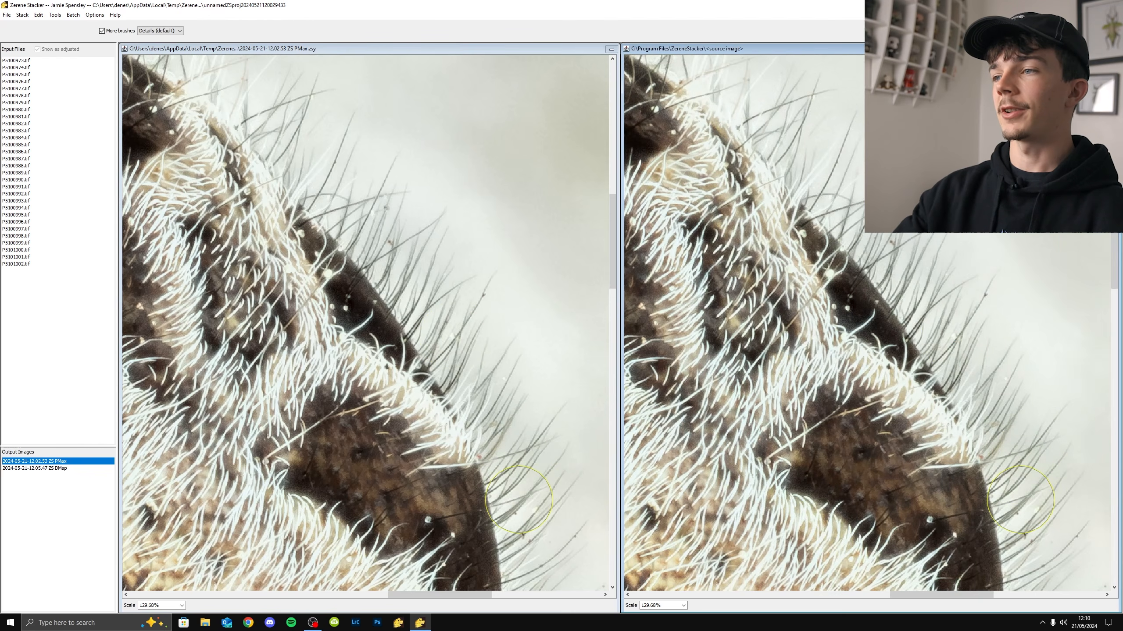
key(p)
Compare the PMax source with the retouched image around the abdomen's lower edge and the spider's front legs
scroll(368, 226, down, 2)
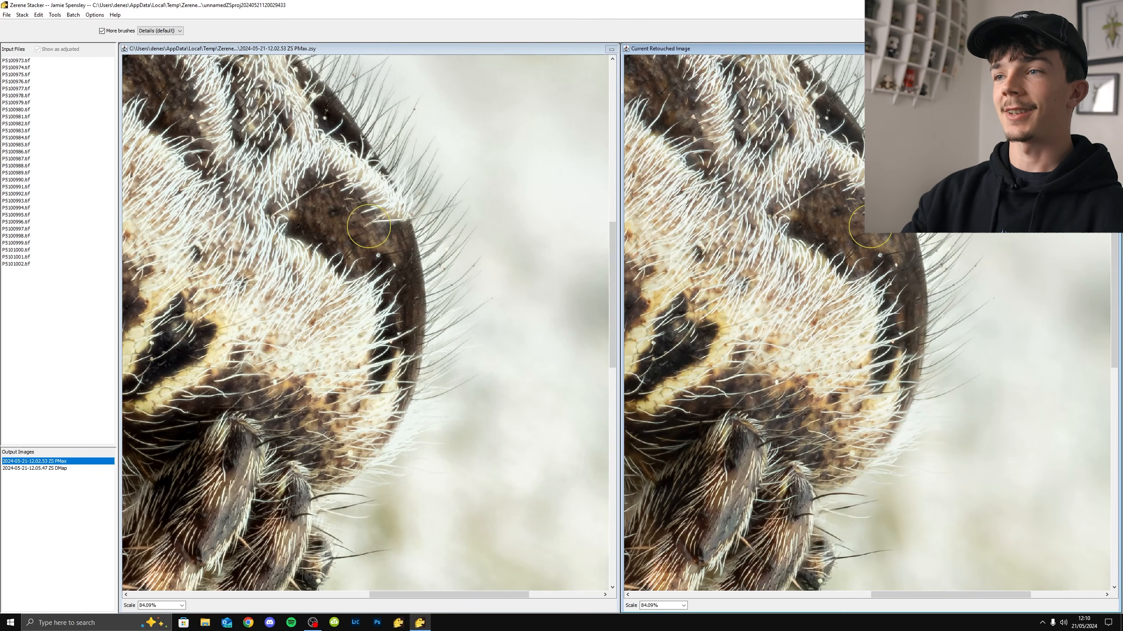
drag(325, 420, 417, 256)
scroll(359, 314, up, 3)
drag(361, 323, 469, 251)
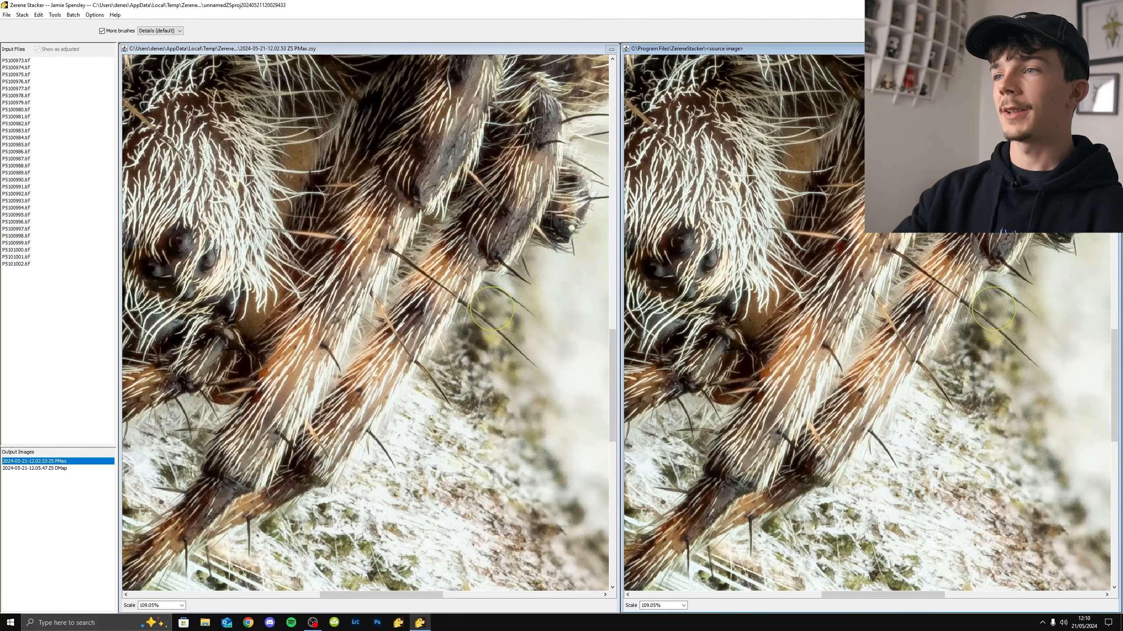
key(s)
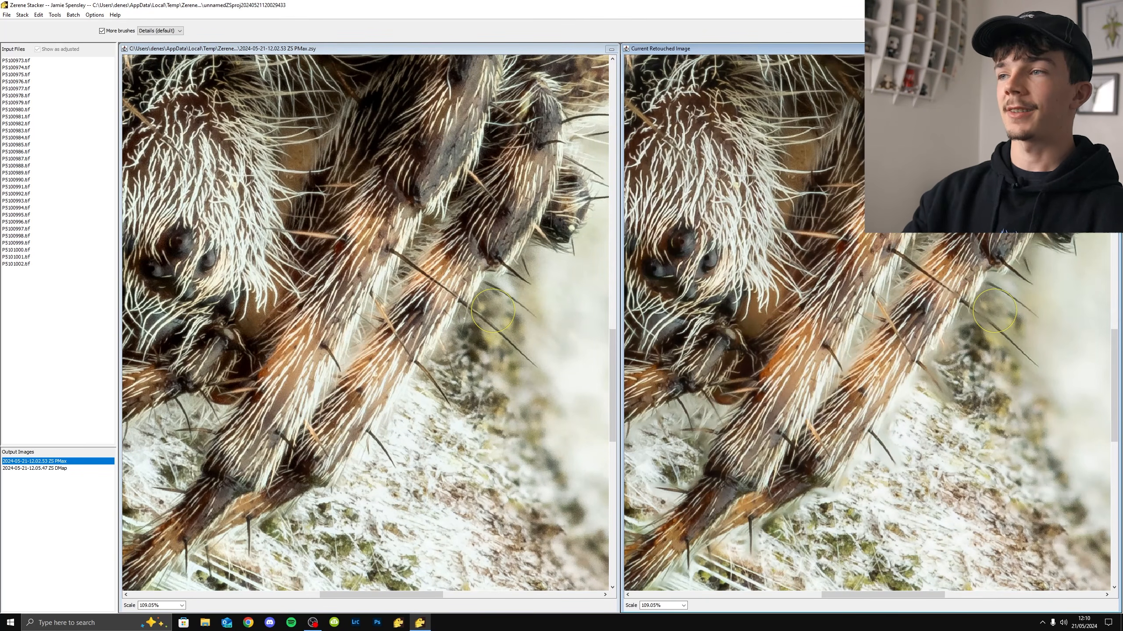
scroll(462, 409, up, 3)
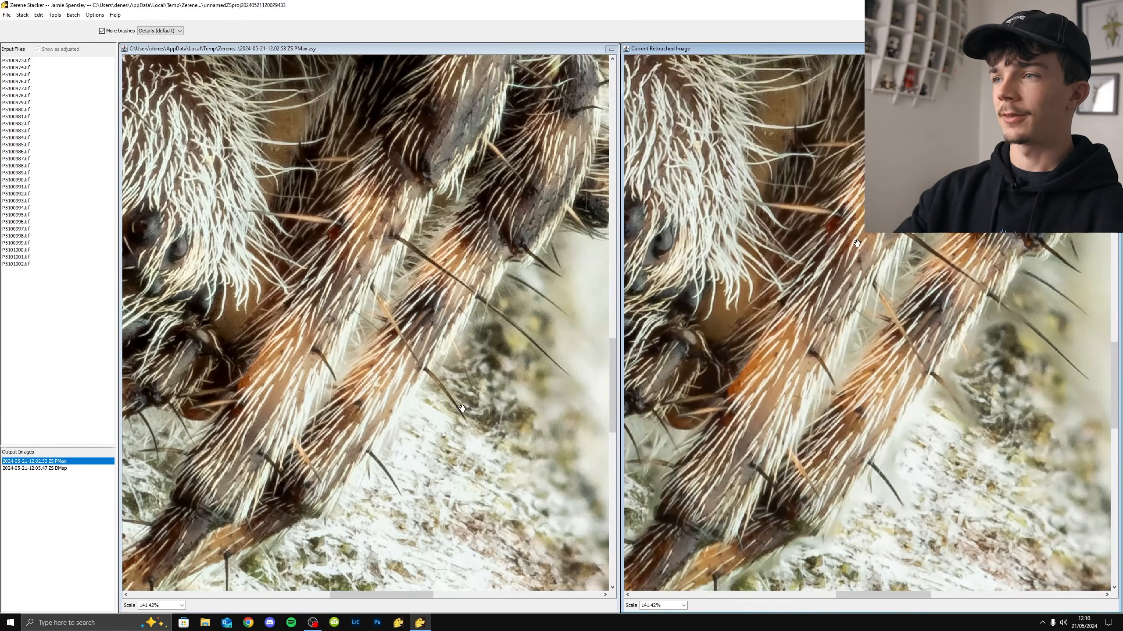
scroll(462, 409, up, 1)
key(s)
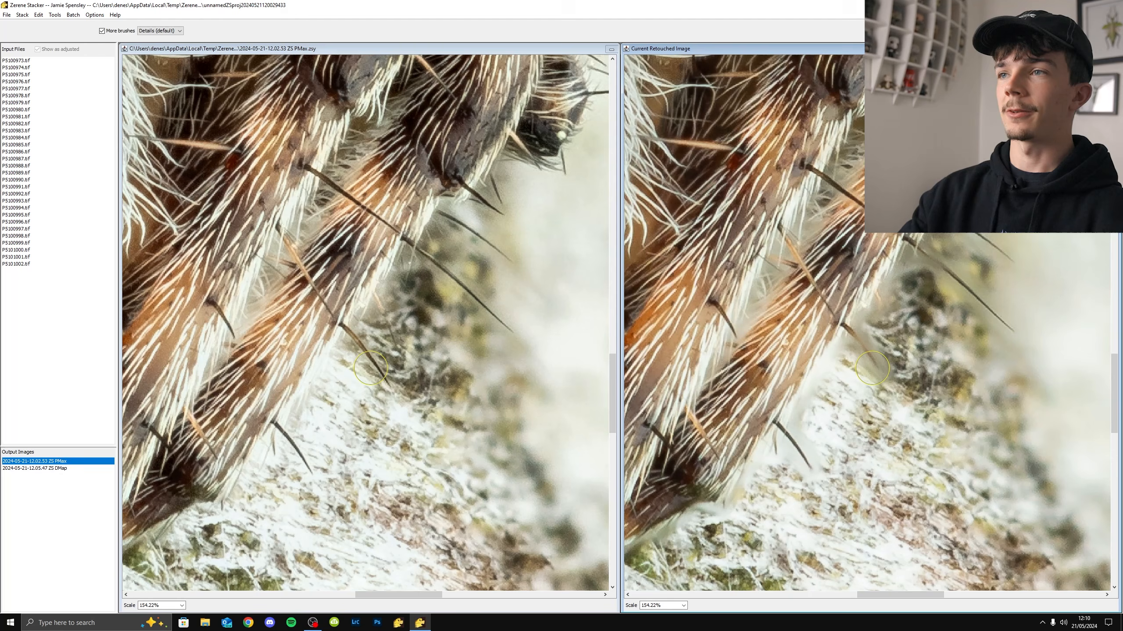
Paint PMax detail over the dark bristles and blurred edge along the outer front leg, comparing with the source
key(s)
key(Right)
key(Right)
key(Right)
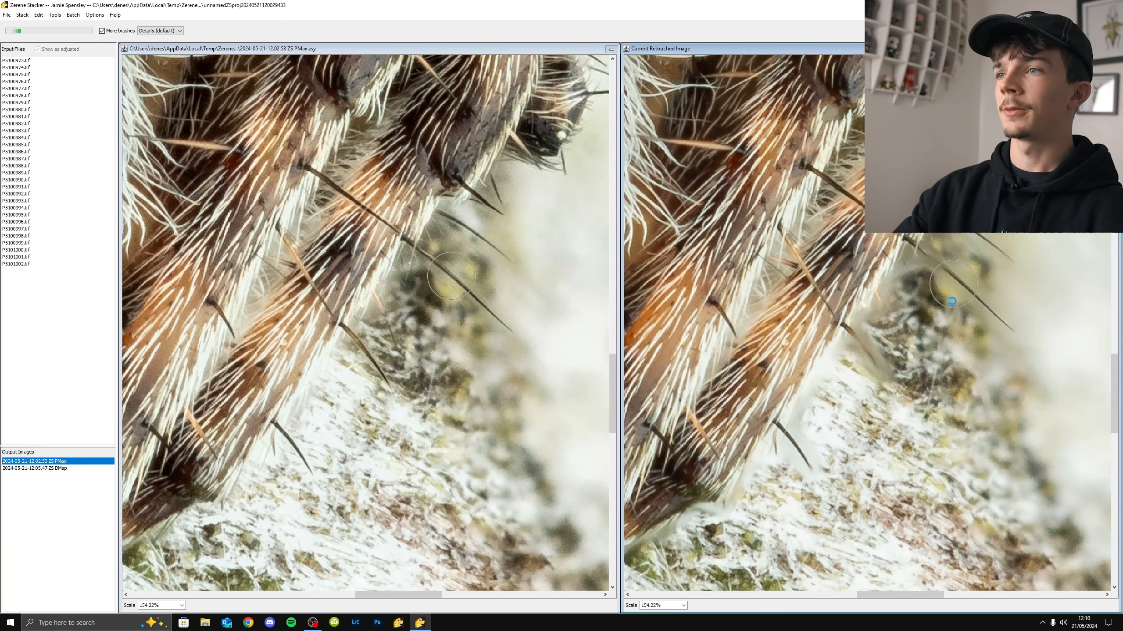
key(Right)
key(Right)
key(Right)
drag(810, 456, 805, 429)
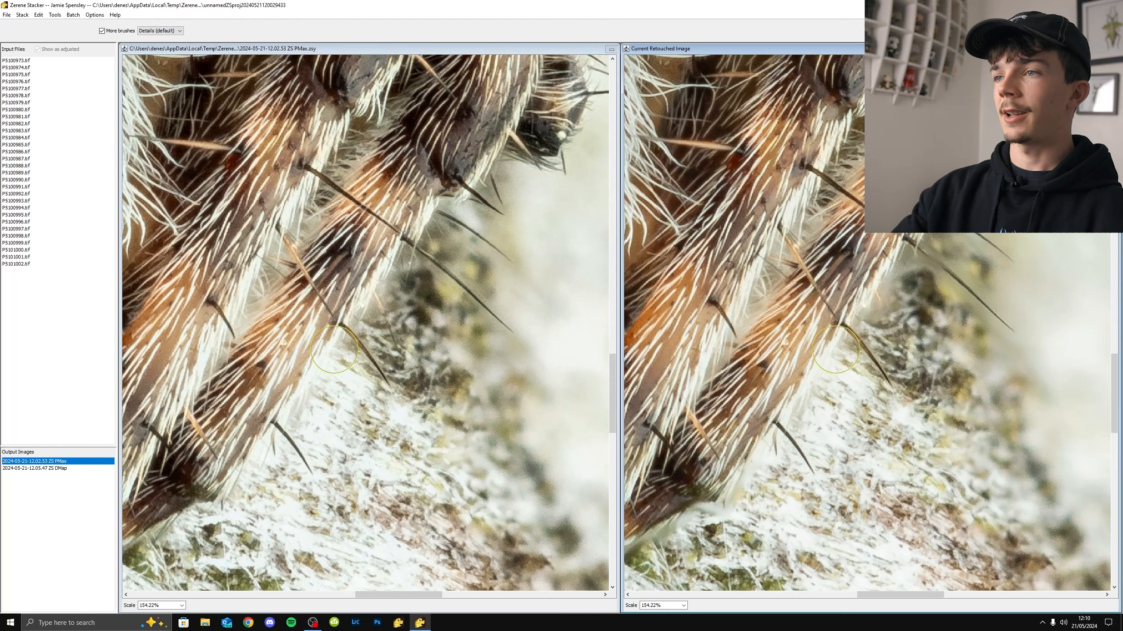
drag(835, 350, 810, 433)
drag(725, 492, 774, 427)
key(s)
key(Right)
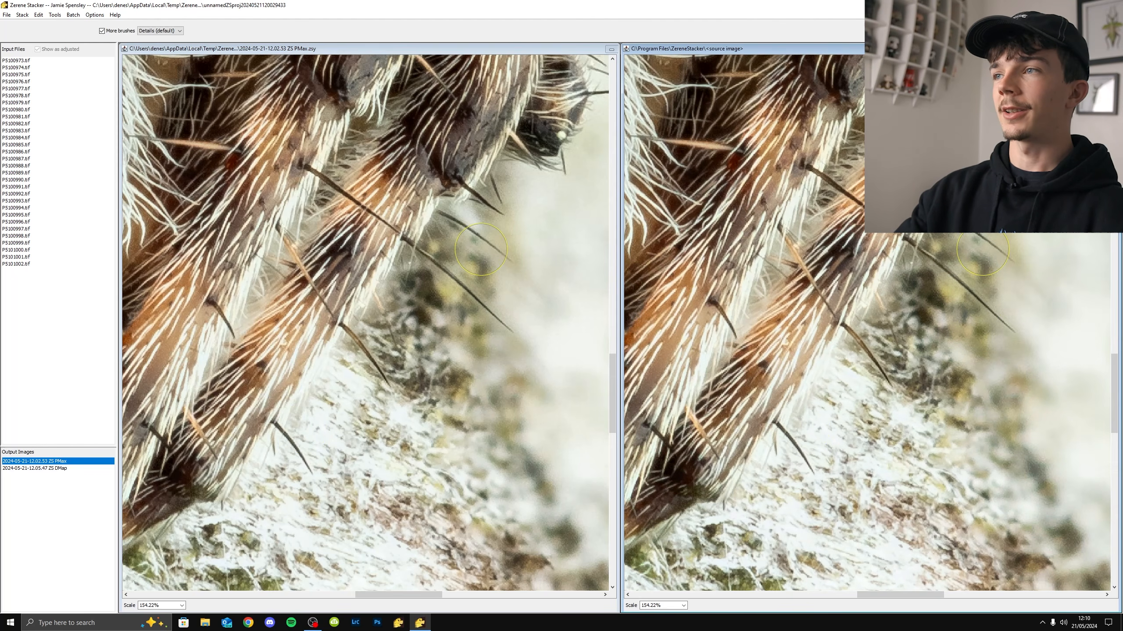
key(s)
key(Left)
key(Left)
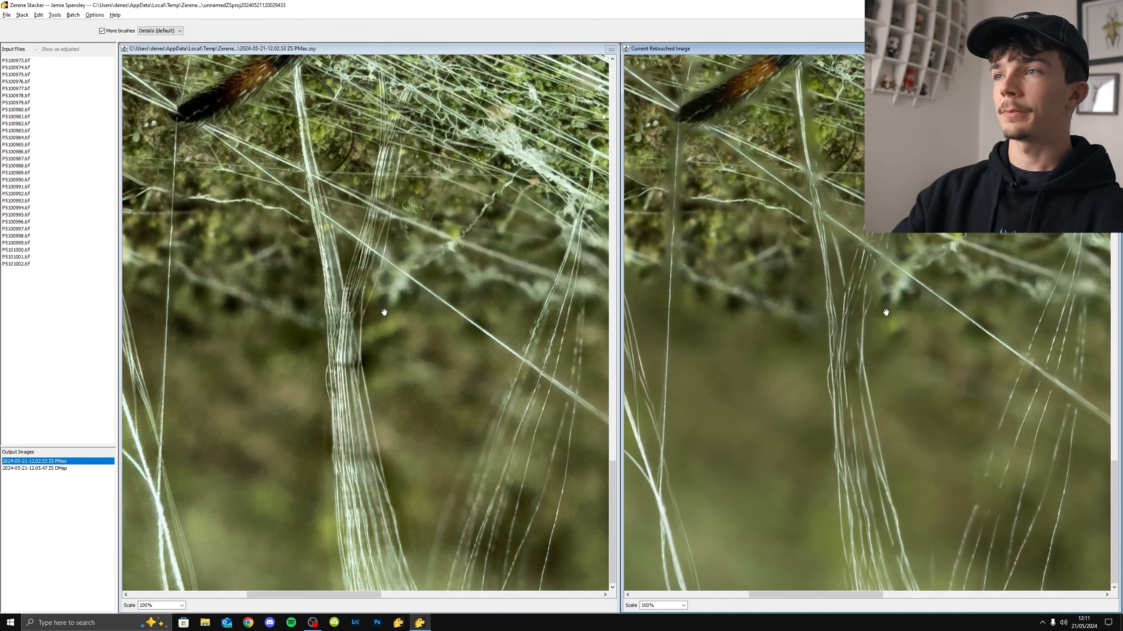
Compare the DMap and PMax outputs around the vertical silk strands below the spider's leg tip
click(60, 469)
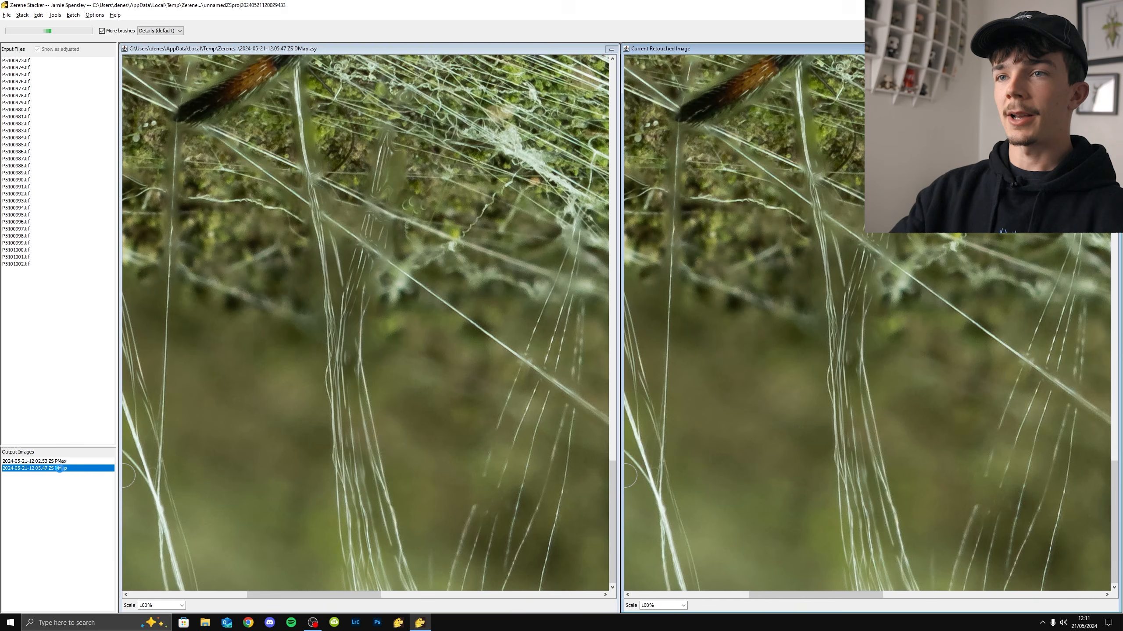
click(59, 461)
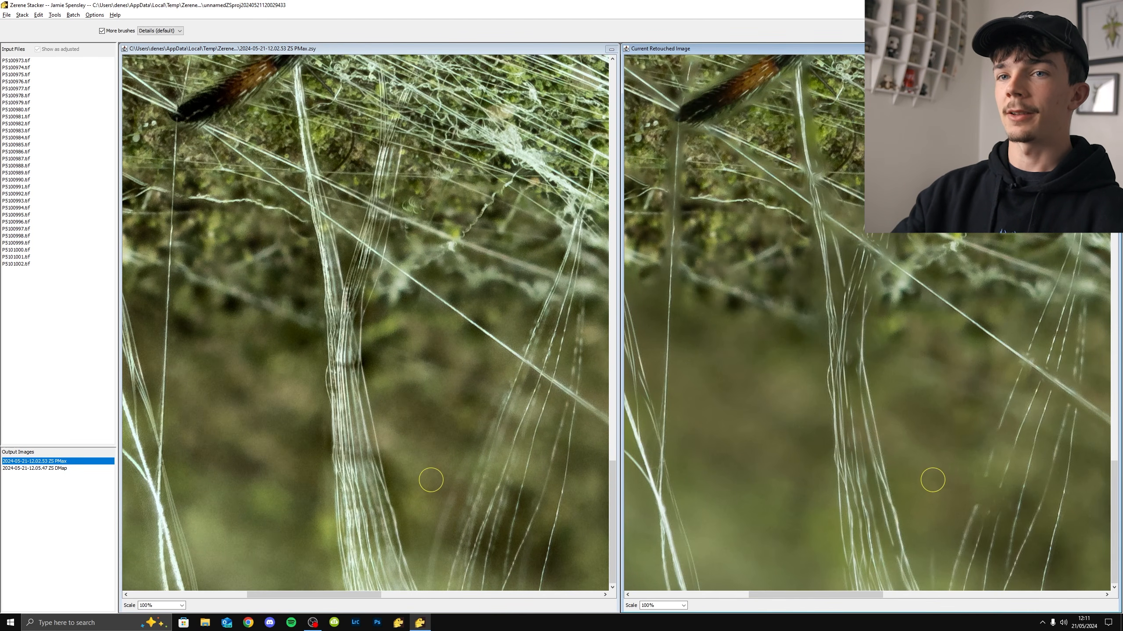
key(space)
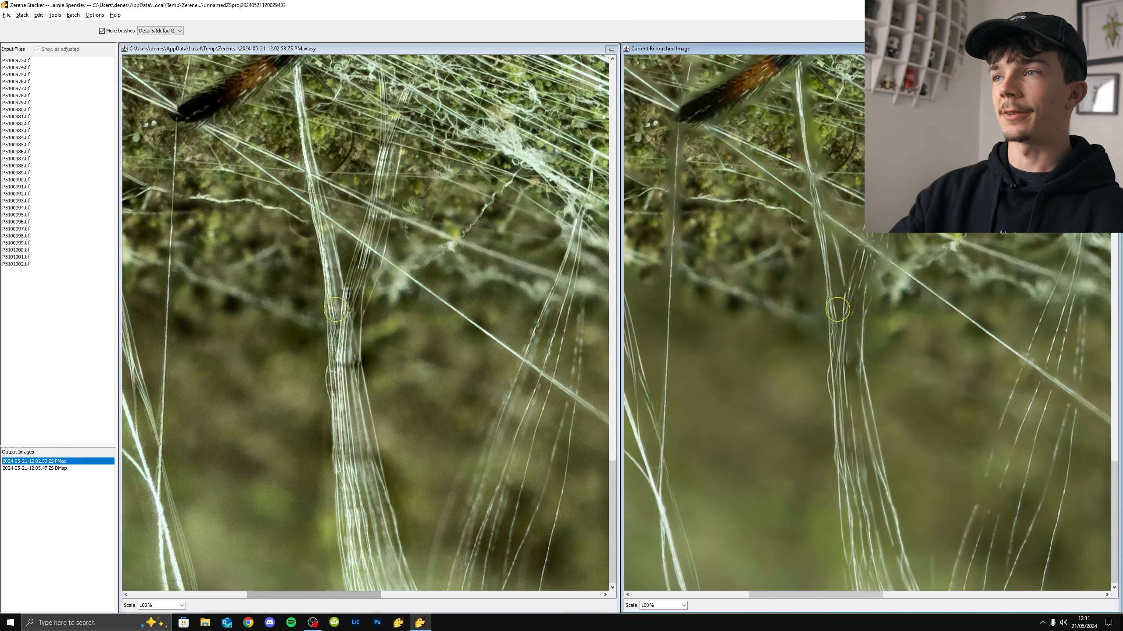
key(space)
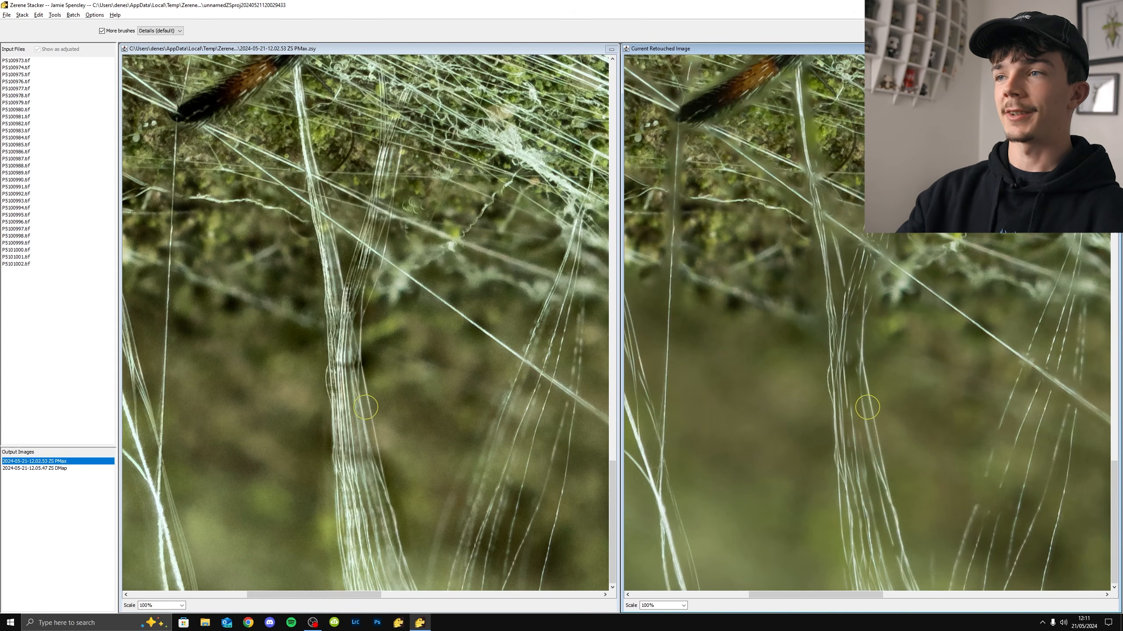
click(31, 468)
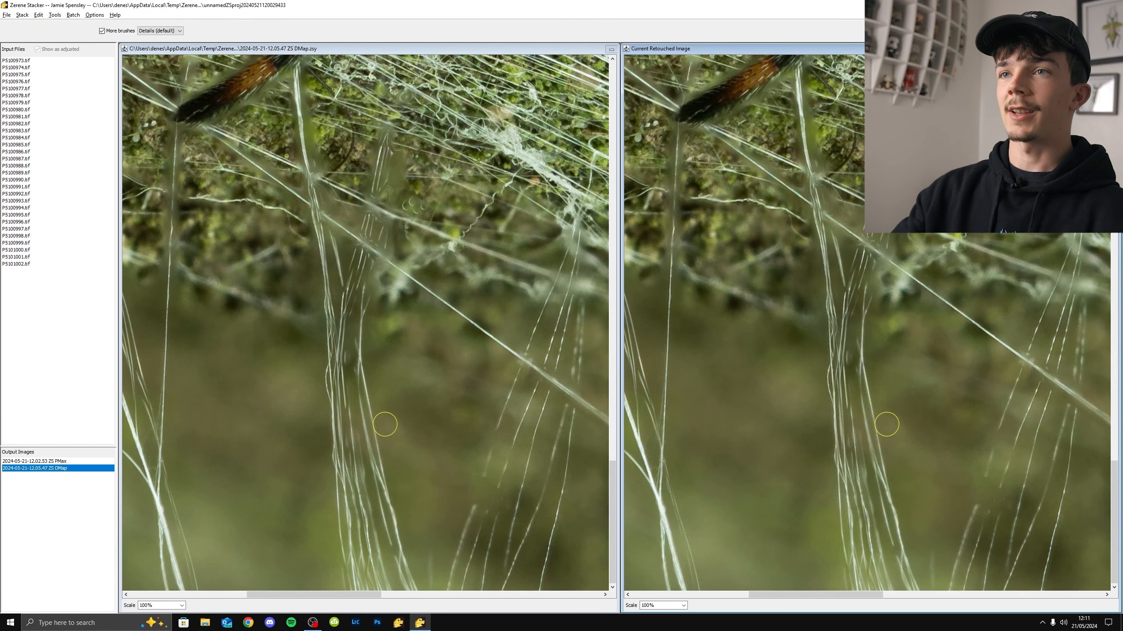
scroll(367, 232, up, 1)
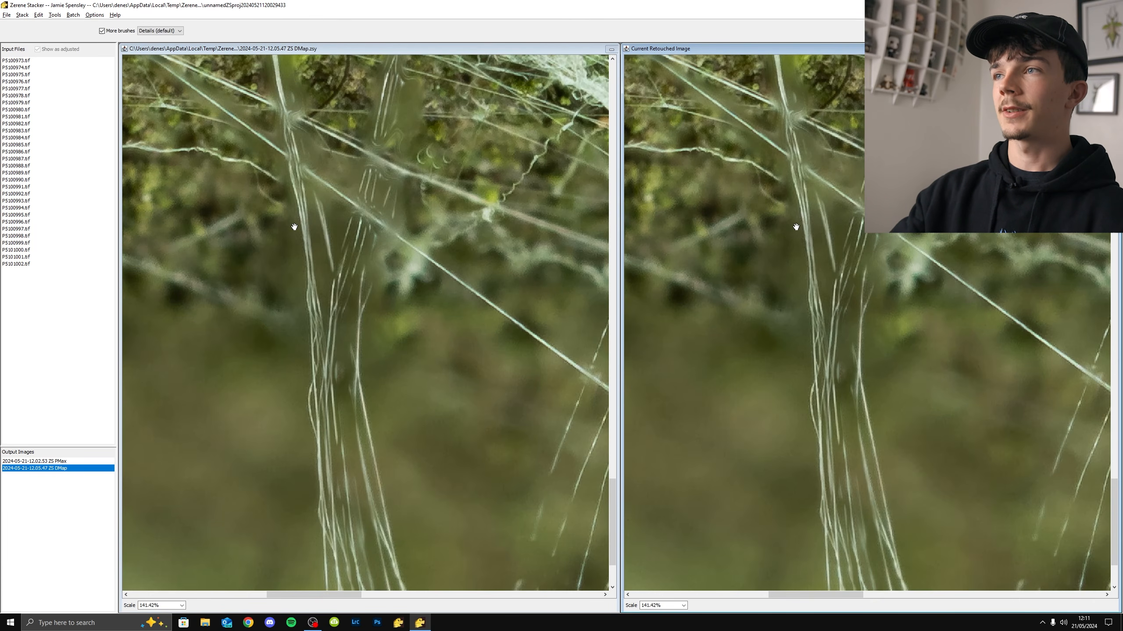
drag(294, 226, 380, 266)
scroll(325, 259, down, 2)
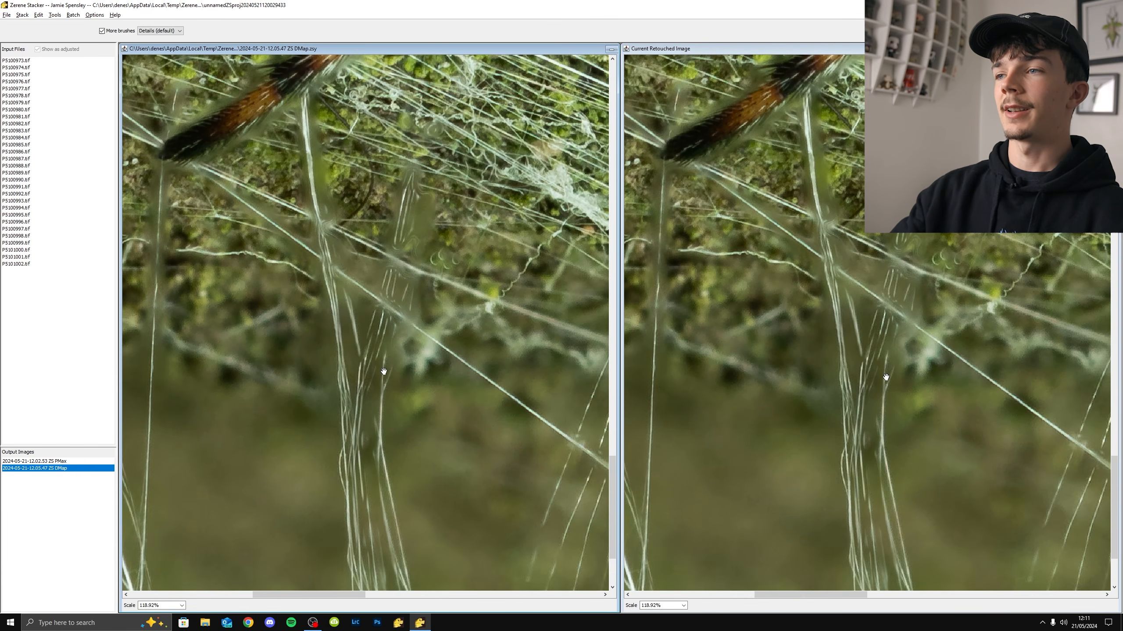
Examine individual source frames, including P5100987 and P5101002, for the silk strands and background below the leg tip
click(20, 188)
click(41, 160)
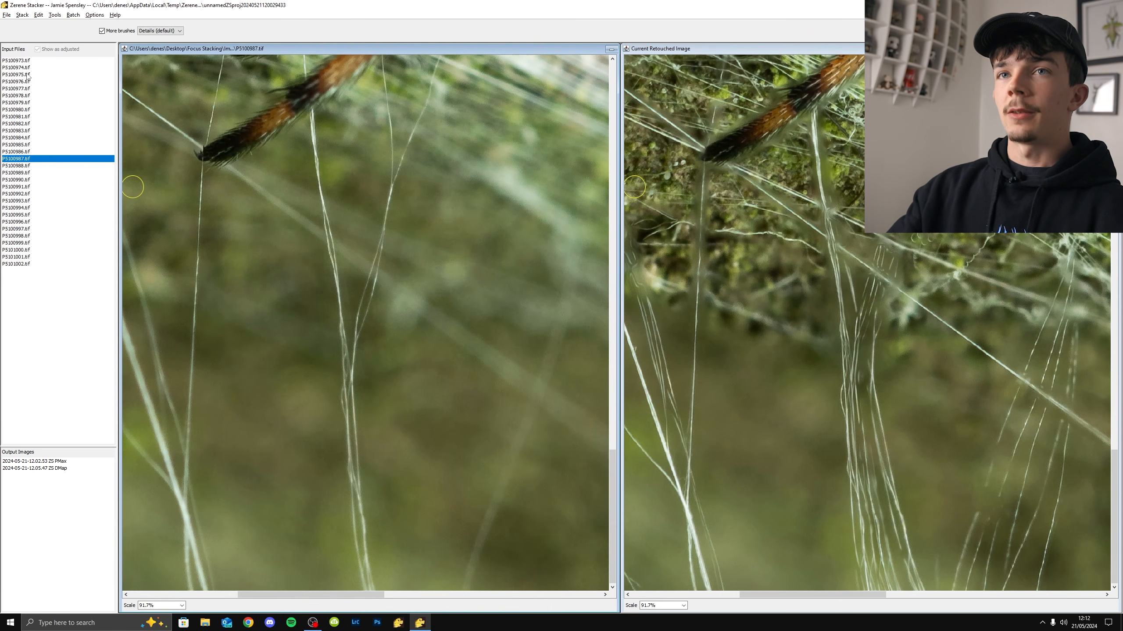
click(25, 61)
click(33, 263)
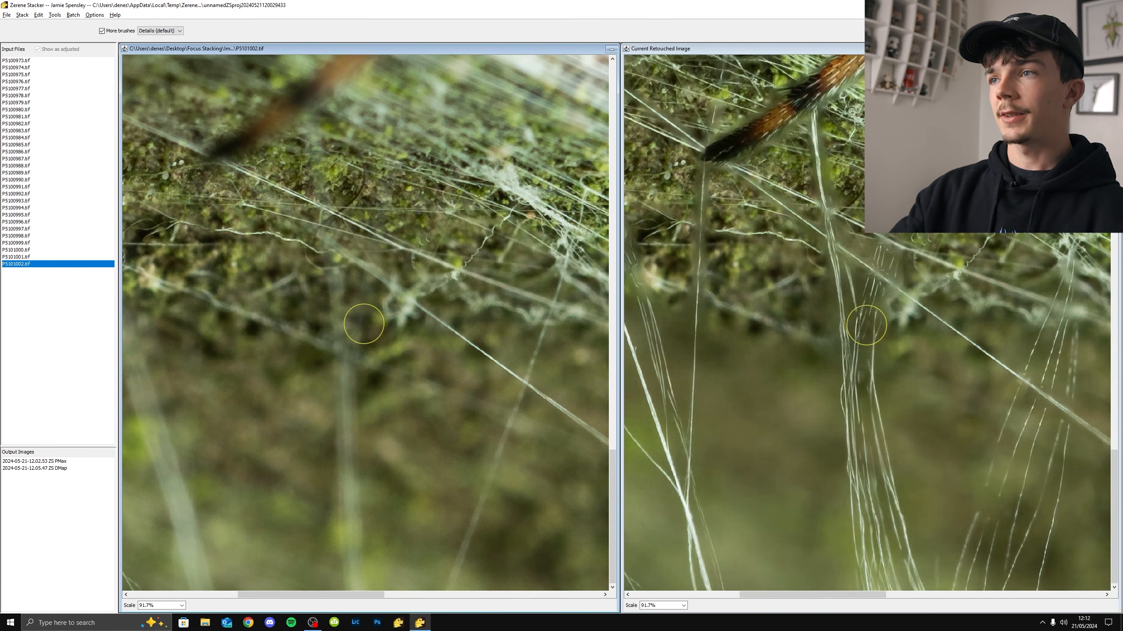
scroll(322, 201, up, 2)
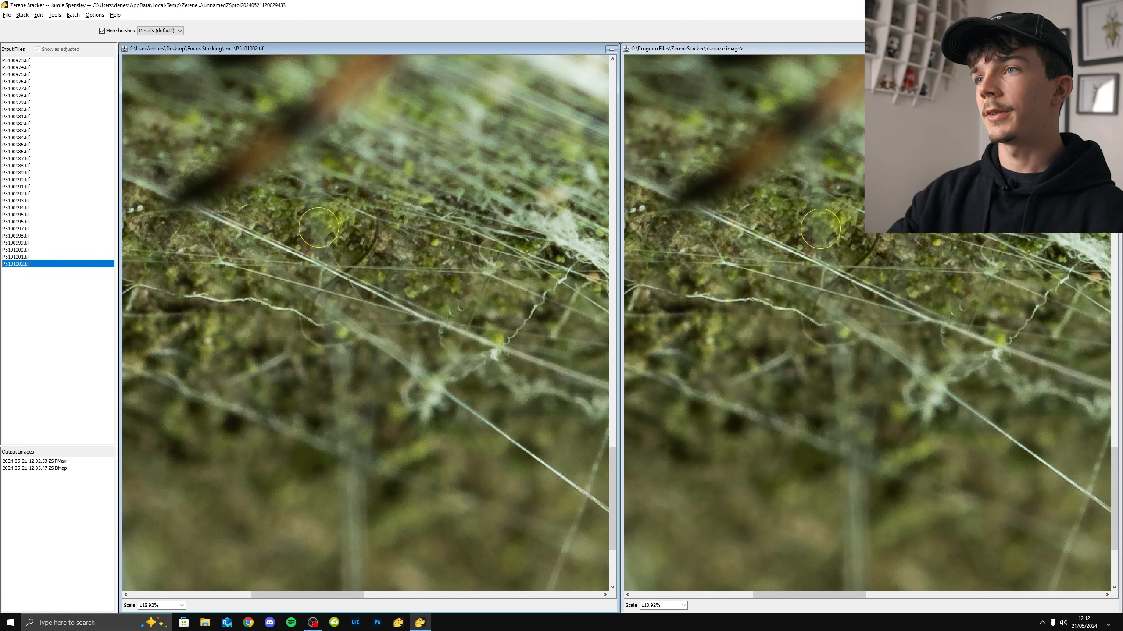
key(Up)
key(Up)
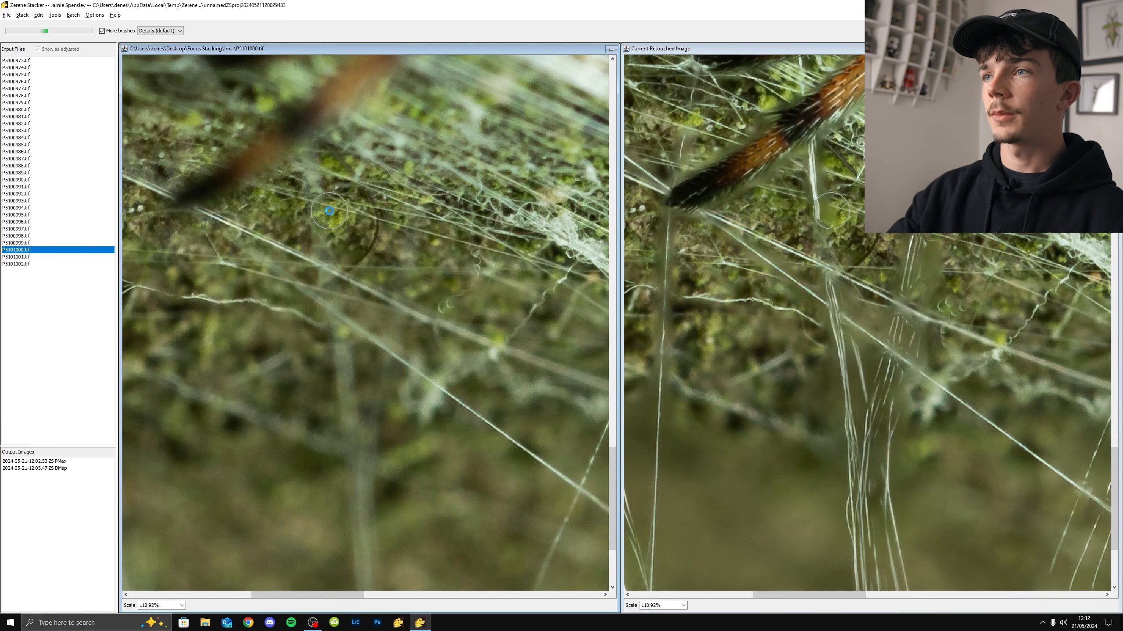
key(Up)
key(Up)
key(Up)
key(Up)
key(Up)
key(Up)
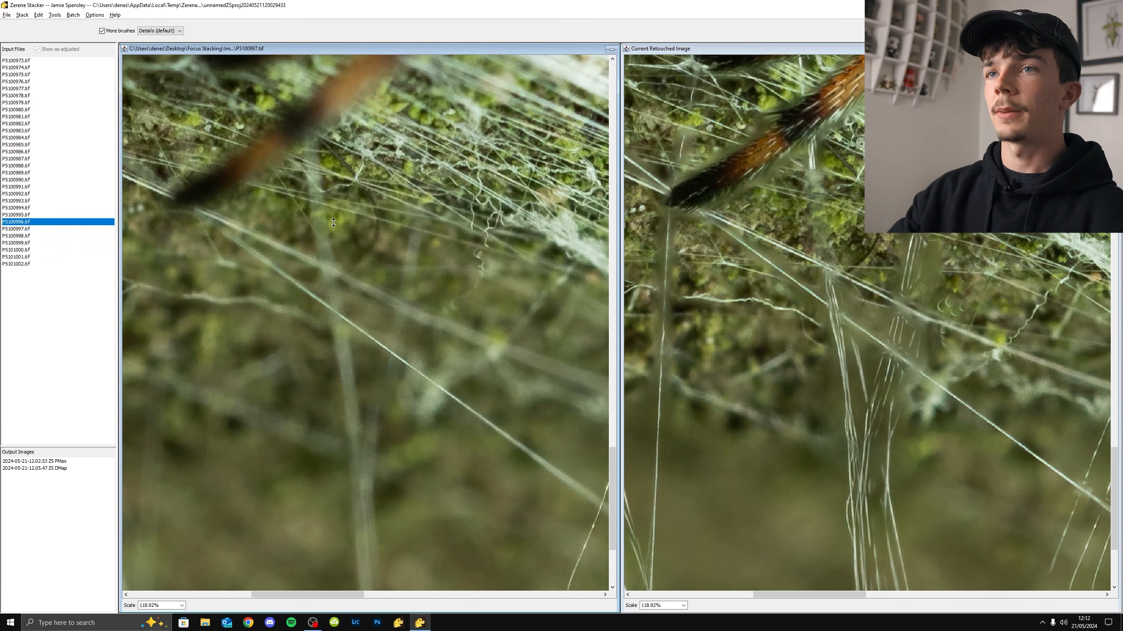
Paint blurred background from source frame P5101002 over the duplicated vertical silk strands below the spider's leg tip
key(Down)
key(Down)
key(Down)
key(Down)
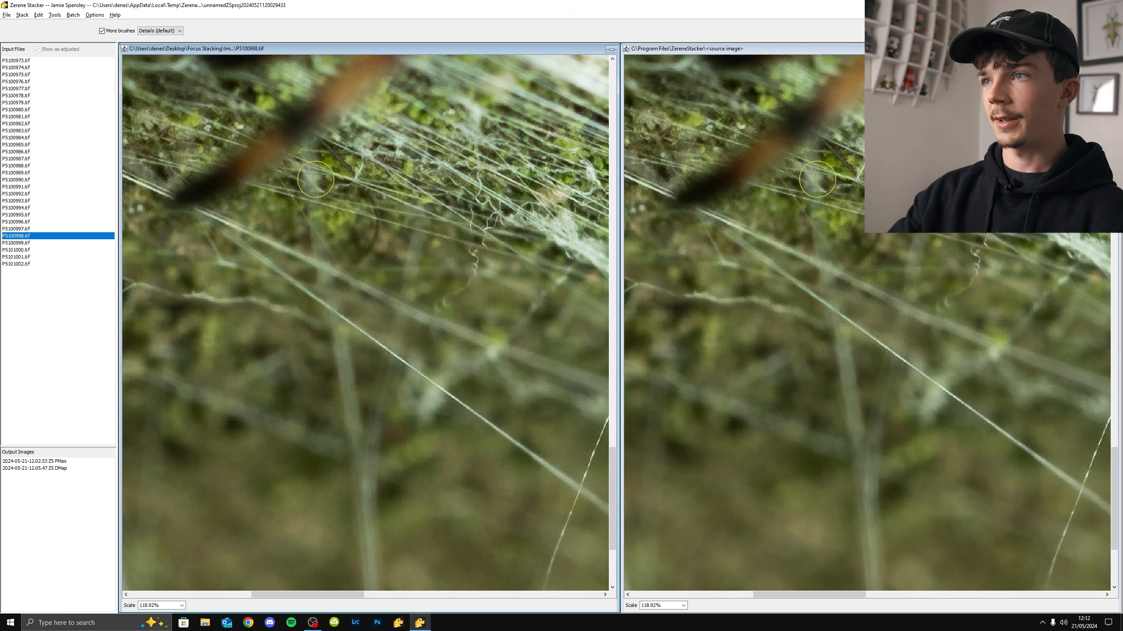
key(s)
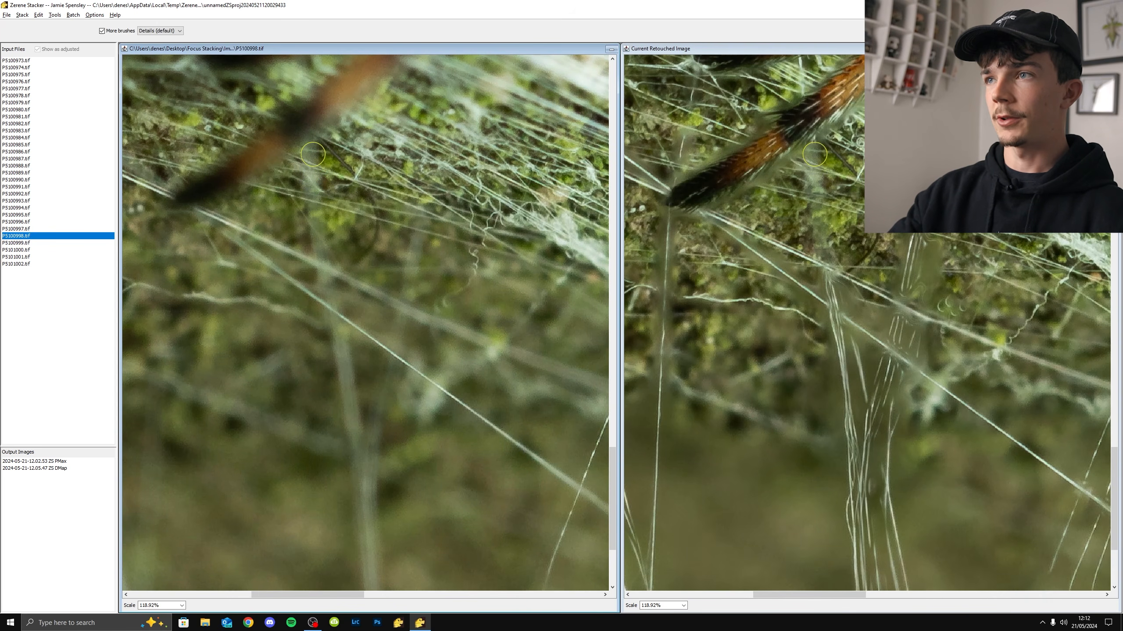
mouse_move(828, 282)
mouse_down()
mouse_move(848, 348)
mouse_move(864, 514)
mouse_up()
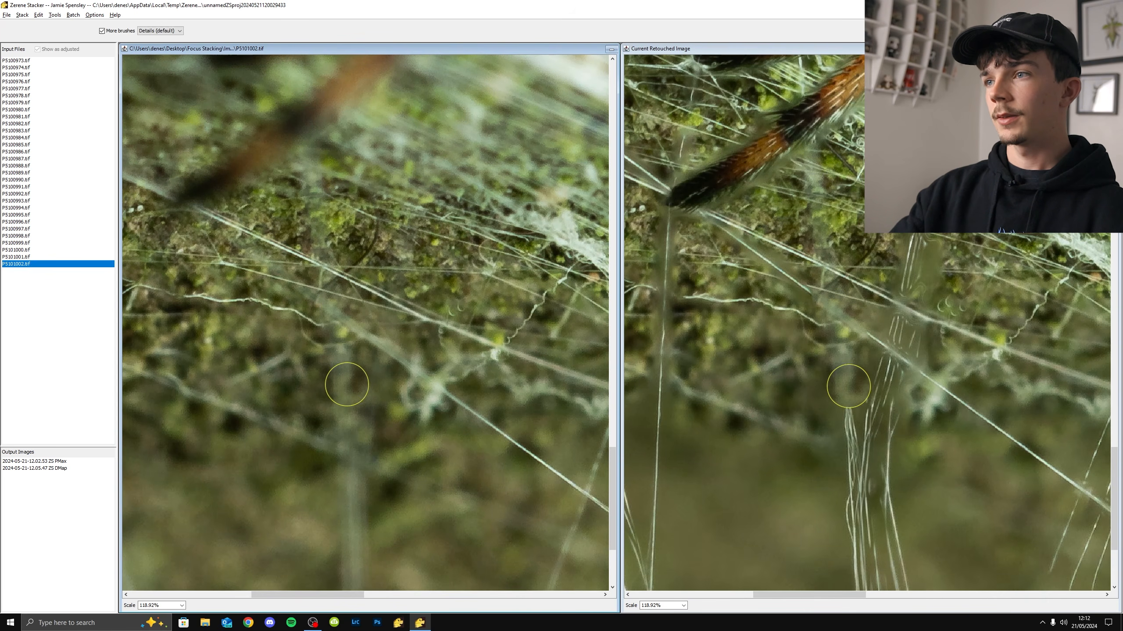
key(s)
scroll(853, 418, up, 4)
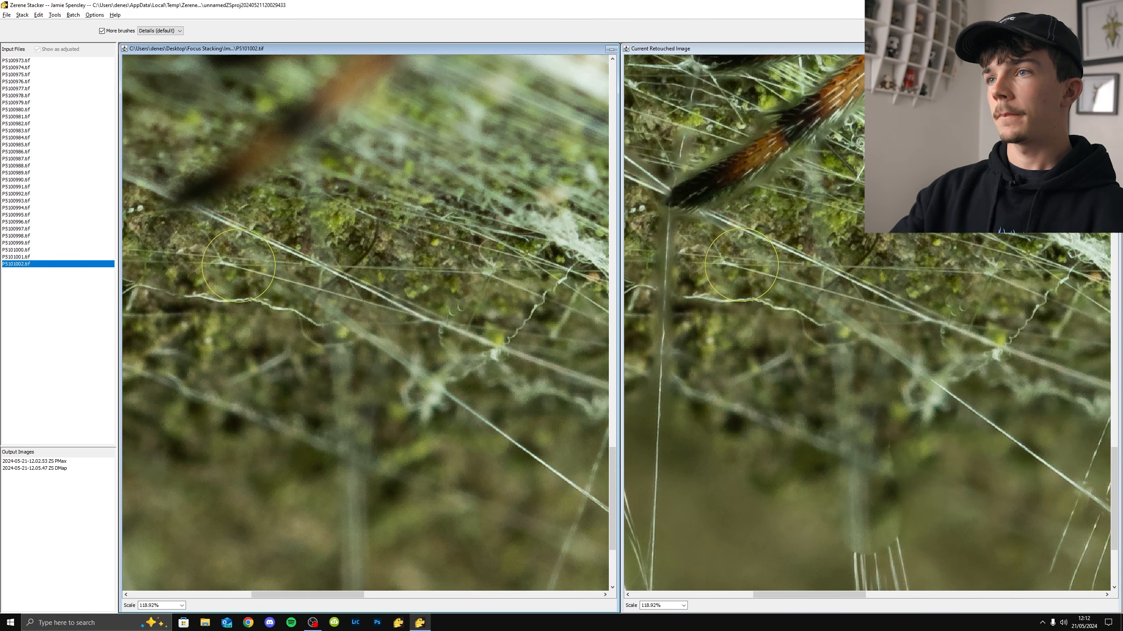
mouse_move(441, 384)
mouse_down()
mouse_move(353, 530)
mouse_move(374, 550)
mouse_up()
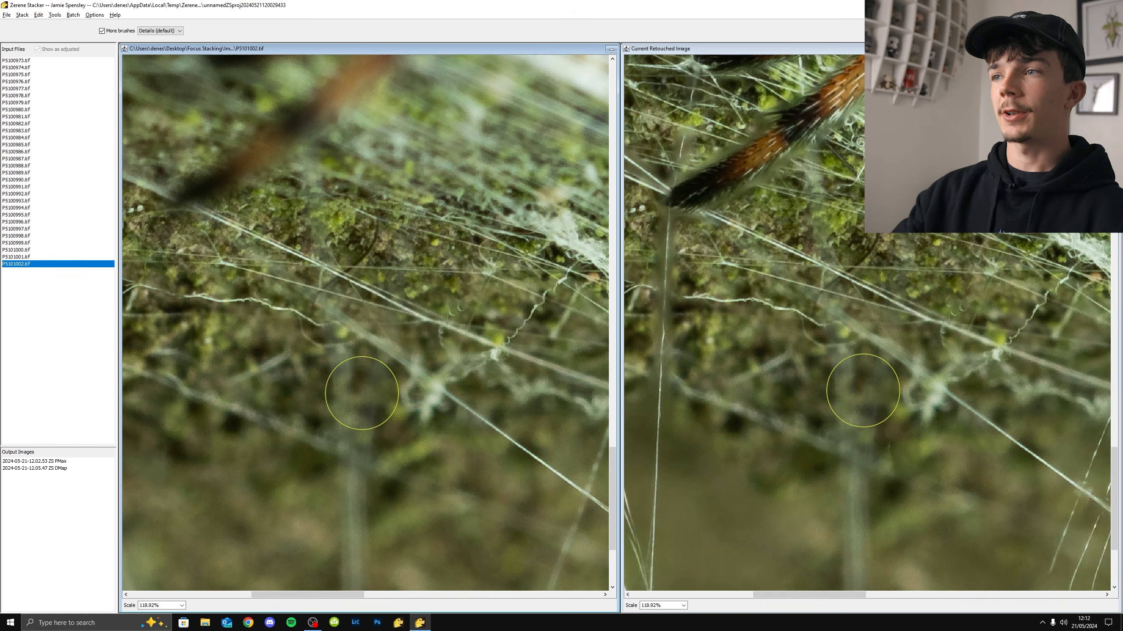
Choose frame P5100988 as the retouching source and compare its vertical silk strands with the retouched image
click(26, 187)
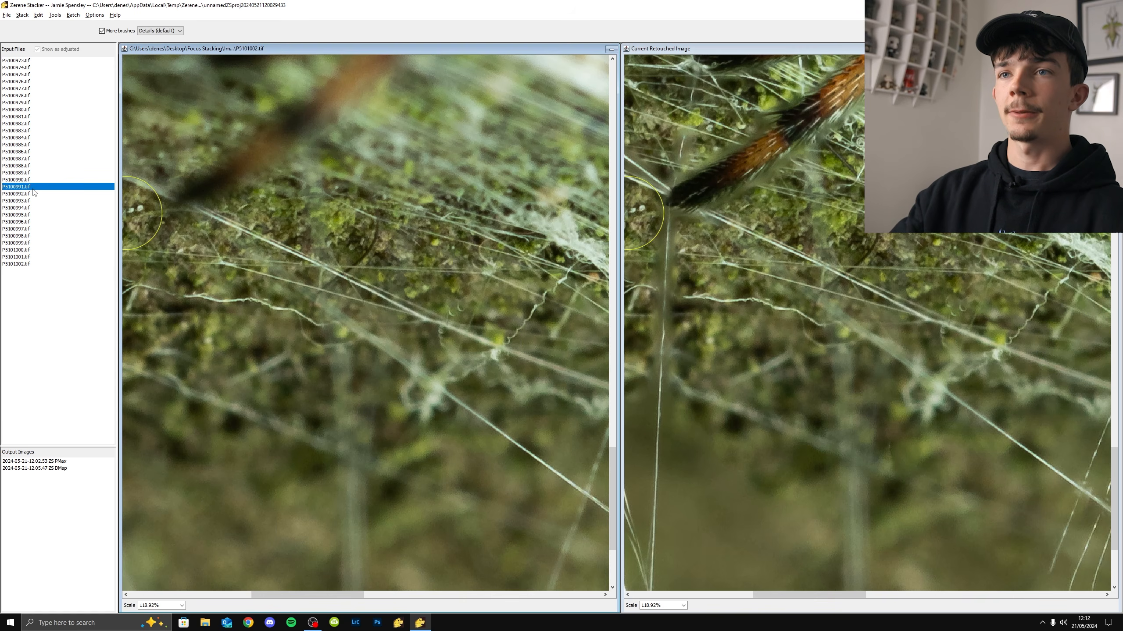
key(Up)
key(Up)
key(Up)
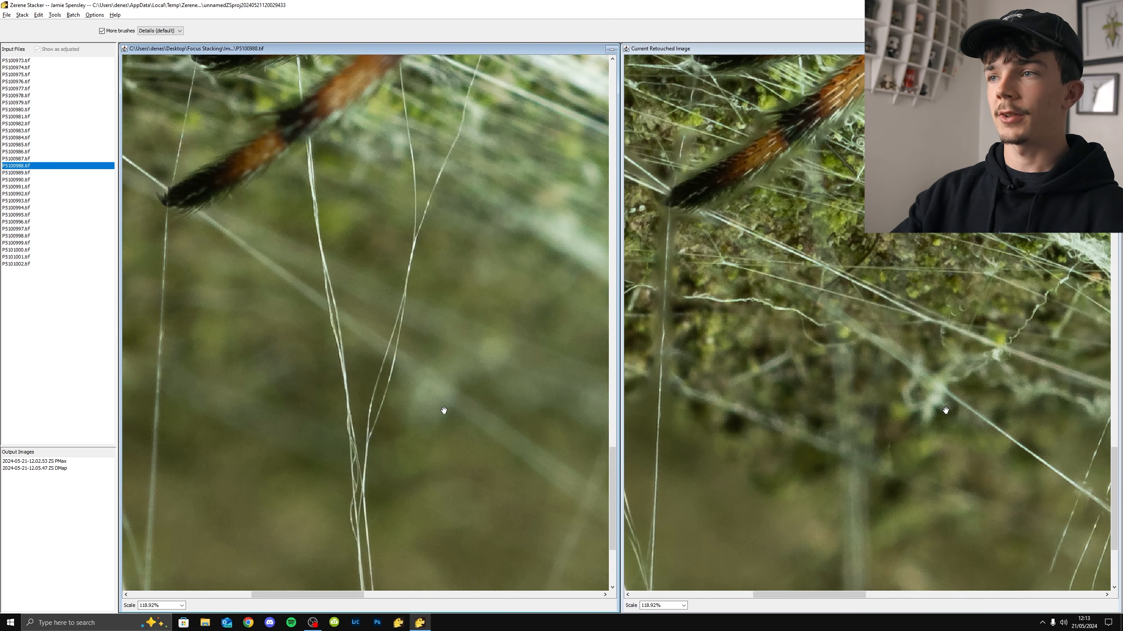
scroll(345, 375, down, 3)
scroll(367, 241, down, 1)
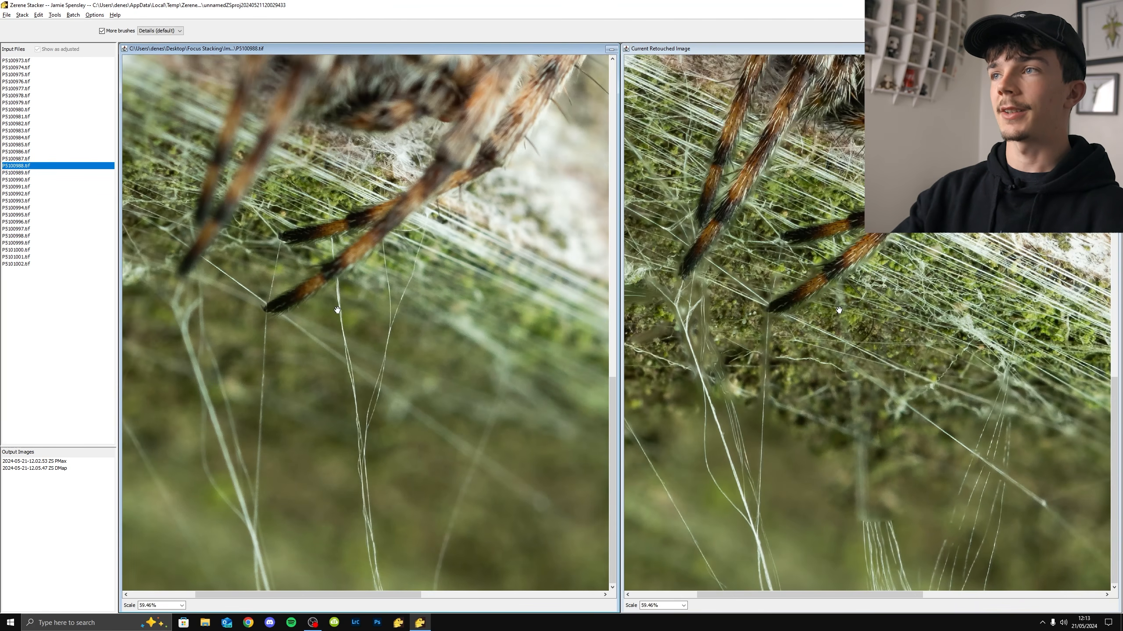
scroll(338, 310, up, 4)
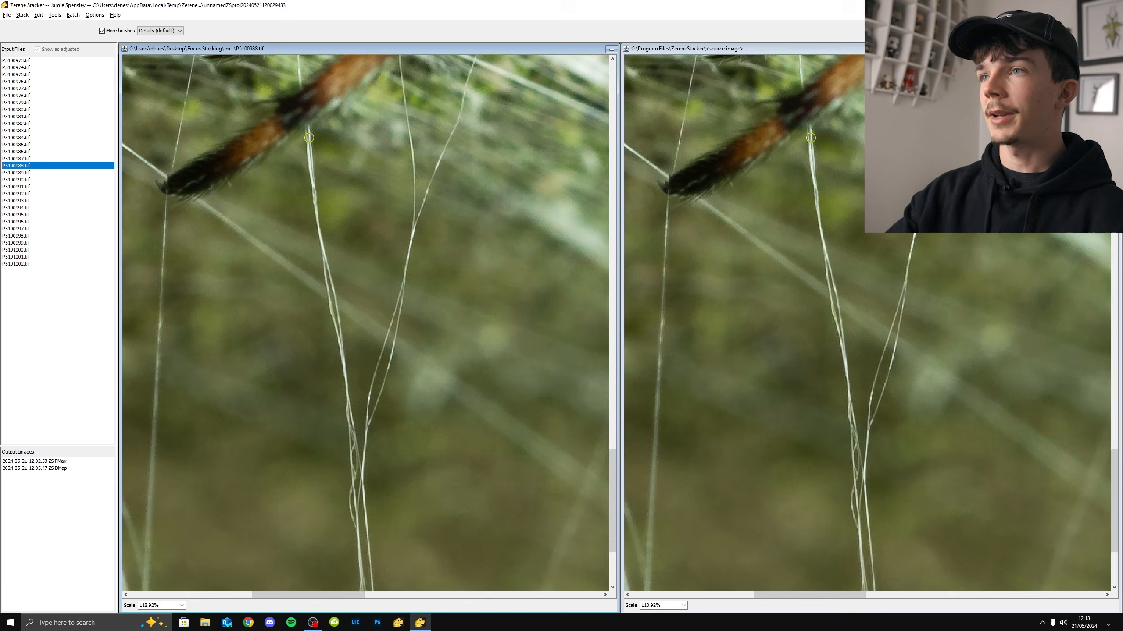
scroll(331, 288, up, 1)
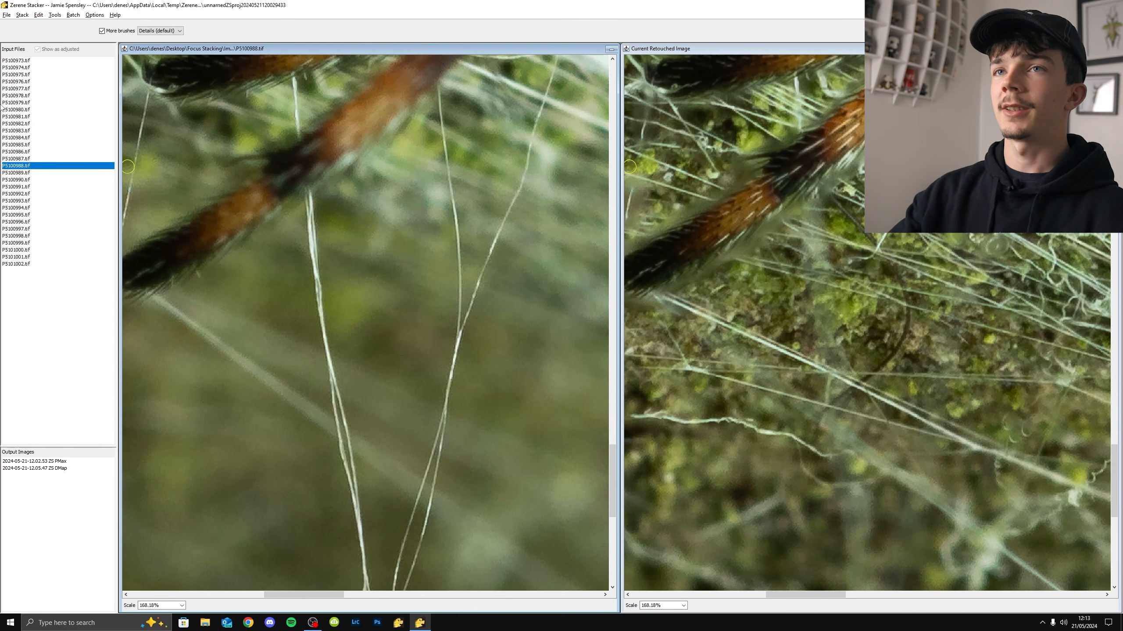
Switch the brush to (Pro) Pixels and paint the upper part of the main vertical strand from P5100988, starting below the leg
click(155, 31)
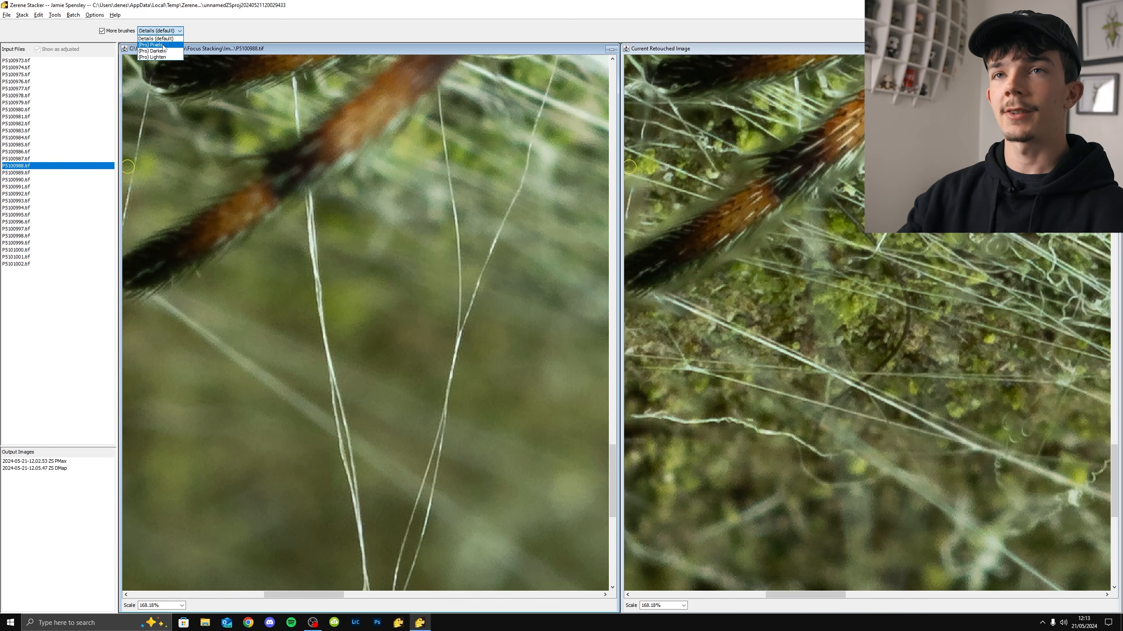
click(163, 45)
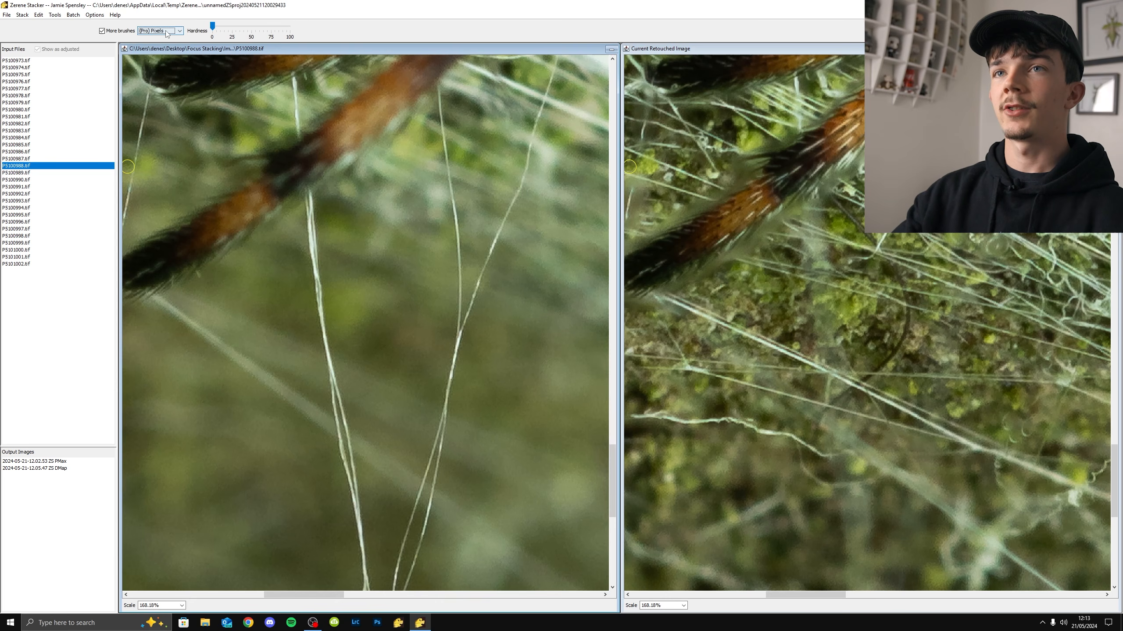
key(s)
key(s)
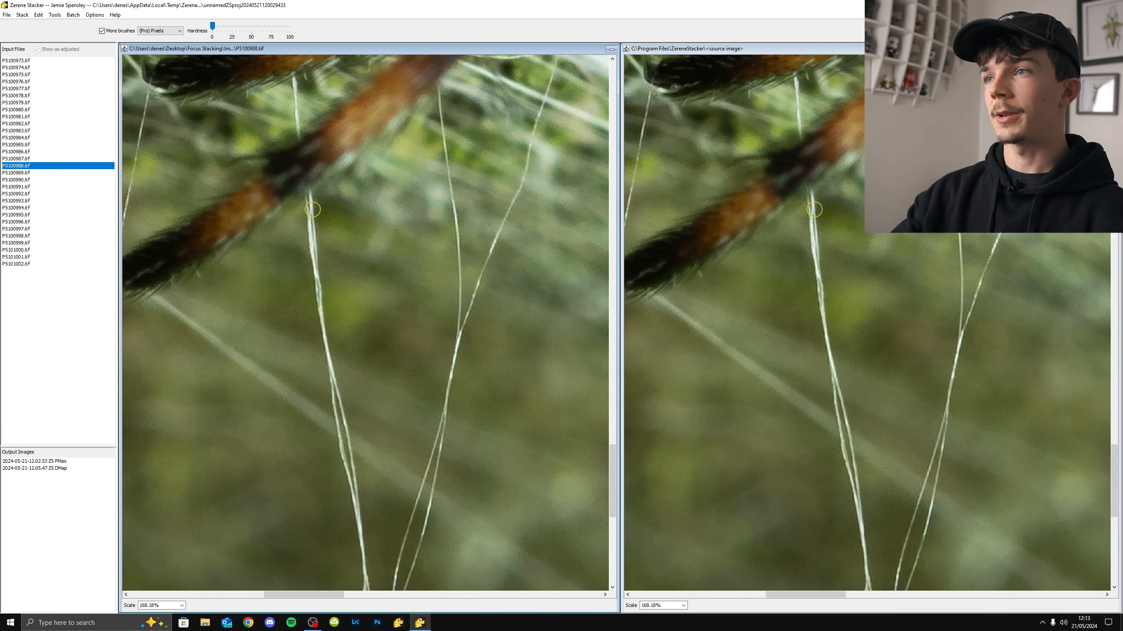
key(s)
drag(313, 209, 329, 364)
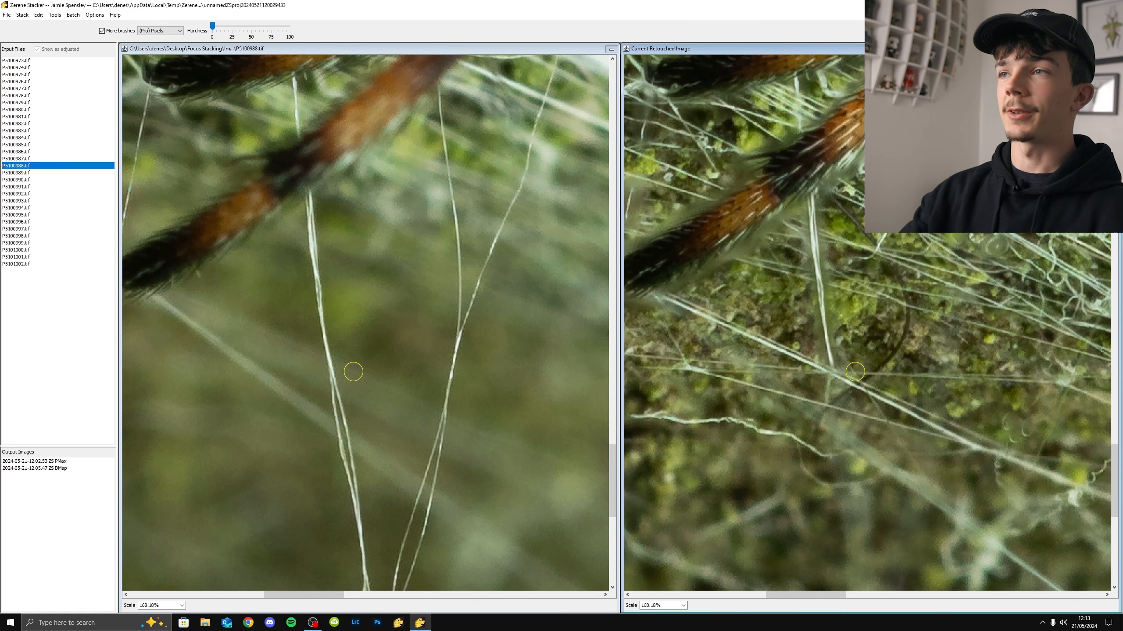
mouse_move(348, 383)
mouse_down()
mouse_move(333, 310)
mouse_move(320, 315)
mouse_move(332, 382)
mouse_up()
Continue painting the main vertical strand from P5100988 down to where the second strand meets it
key(s)
scroll(322, 321, down, 2)
key(s)
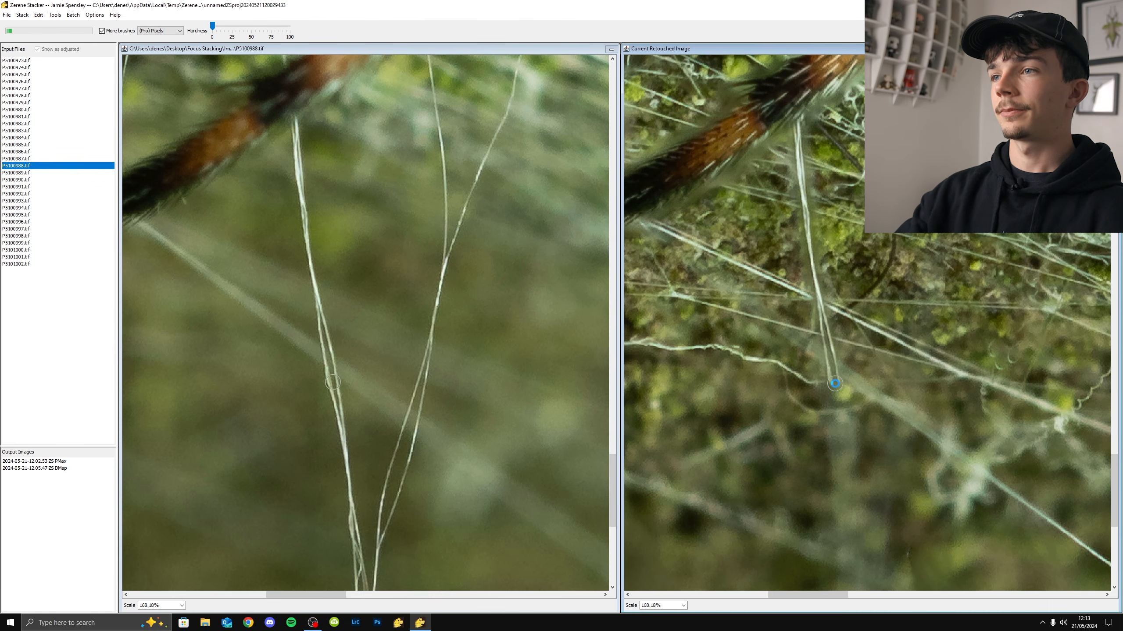
key(s)
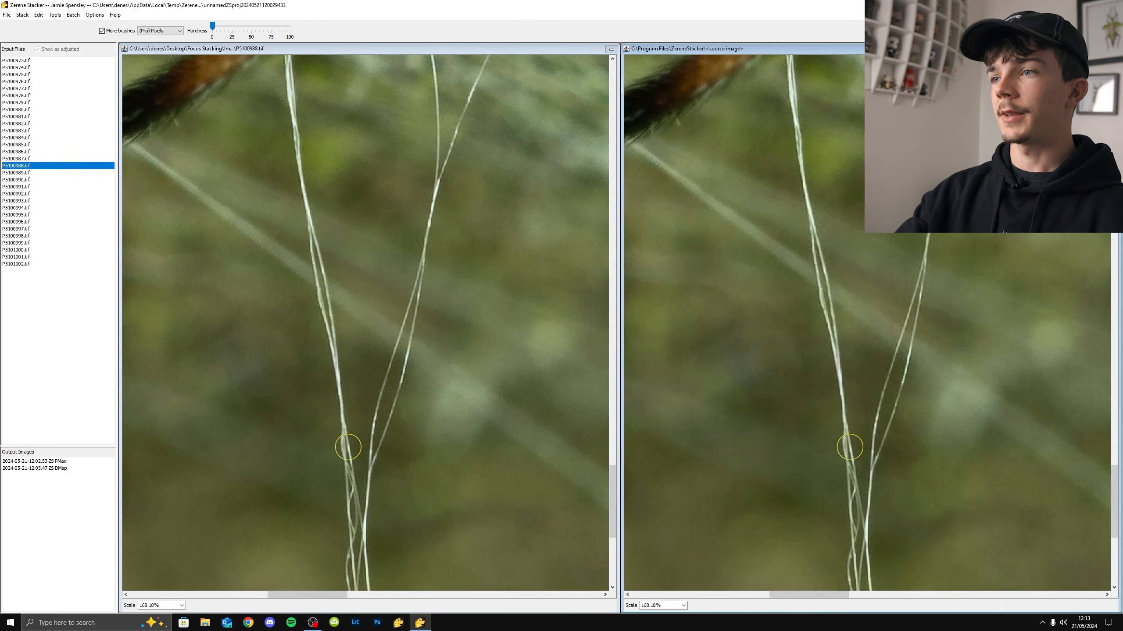
key(s)
drag(845, 411, 852, 474)
scroll(872, 463, down, 1)
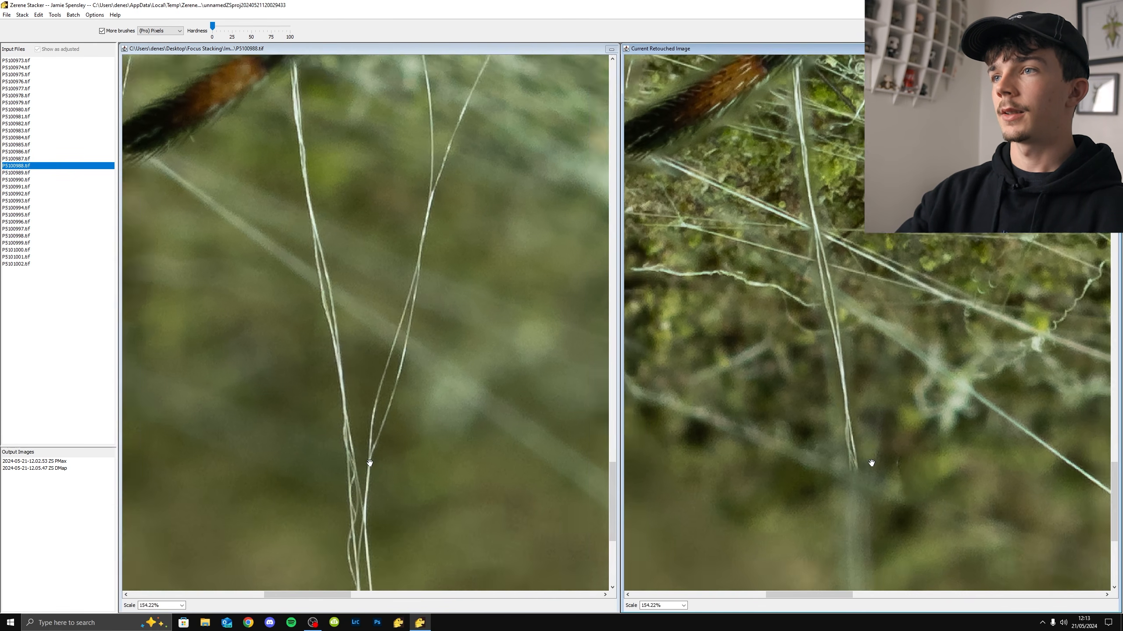
Paint the lower section of the joined silk strands from P5100988, enlarging the brush for the final pass
scroll(871, 463, up, 2)
key(s)
key(s)
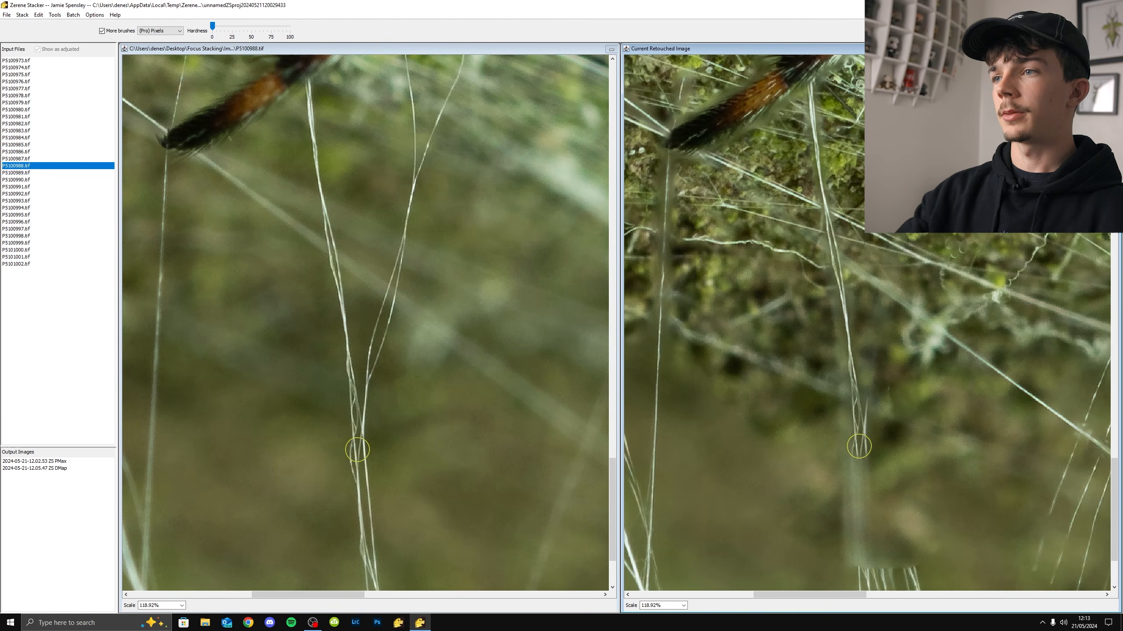
drag(859, 446, 871, 512)
key(s)
key(s)
key(bracketright)
drag(858, 455, 872, 538)
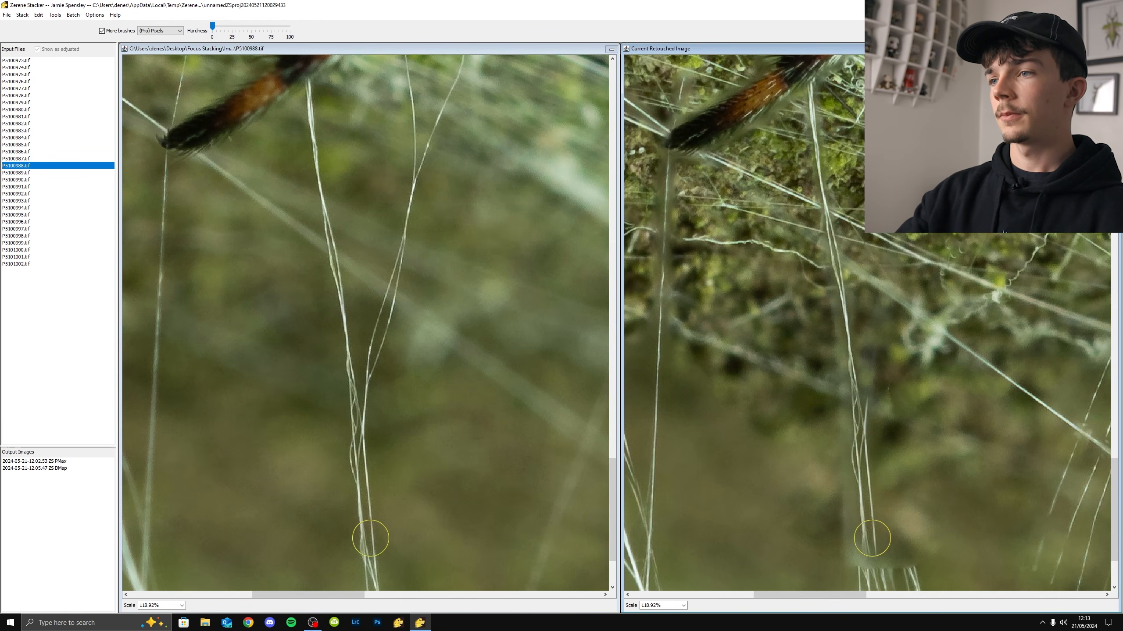
Paint P5100988 pixels over the duplicated strand remnants around the bottom of the silk bundle using a smaller brush
scroll(951, 519, down, 3)
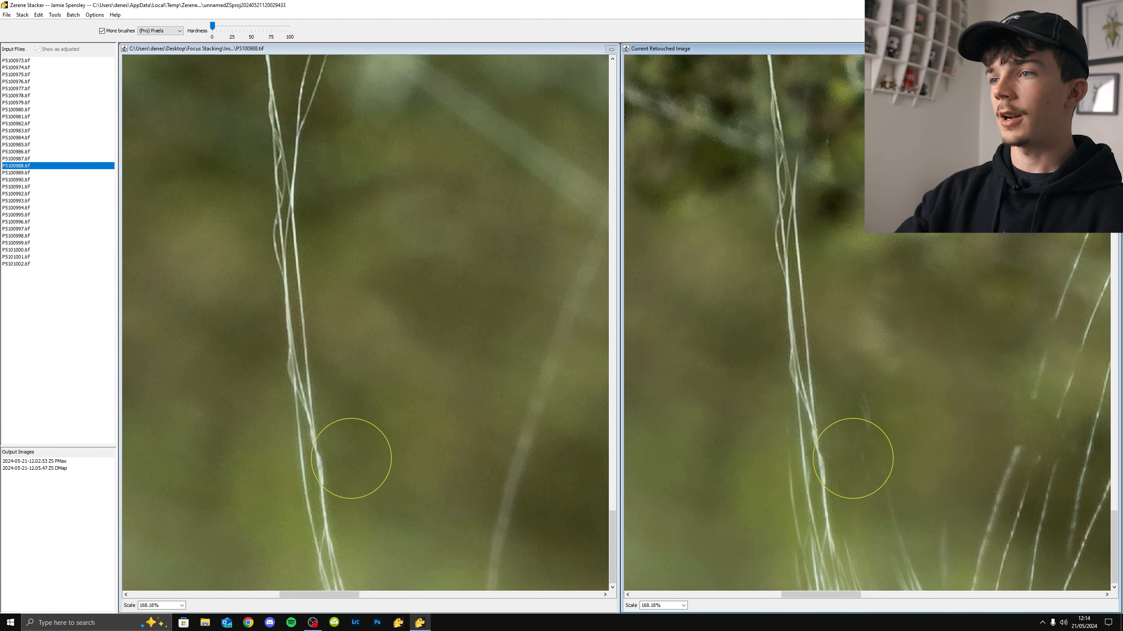
key(s)
key(bracketleft)
drag(905, 552, 910, 570)
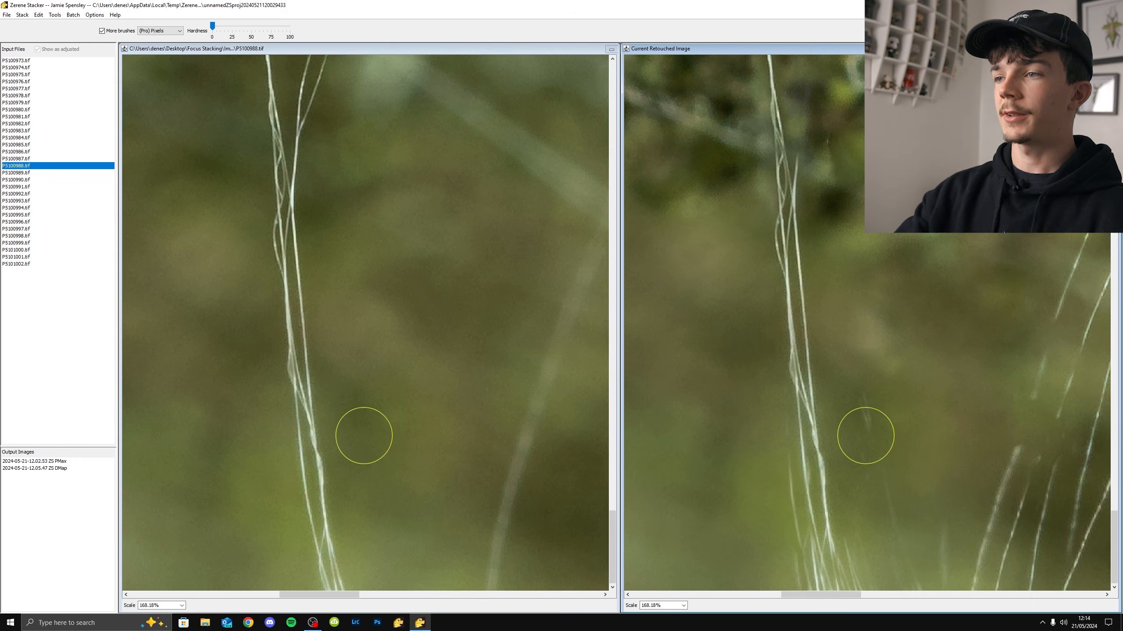
mouse_move(865, 436)
mouse_down()
mouse_move(856, 454)
mouse_move(854, 413)
mouse_move(834, 532)
mouse_move(805, 547)
mouse_up()
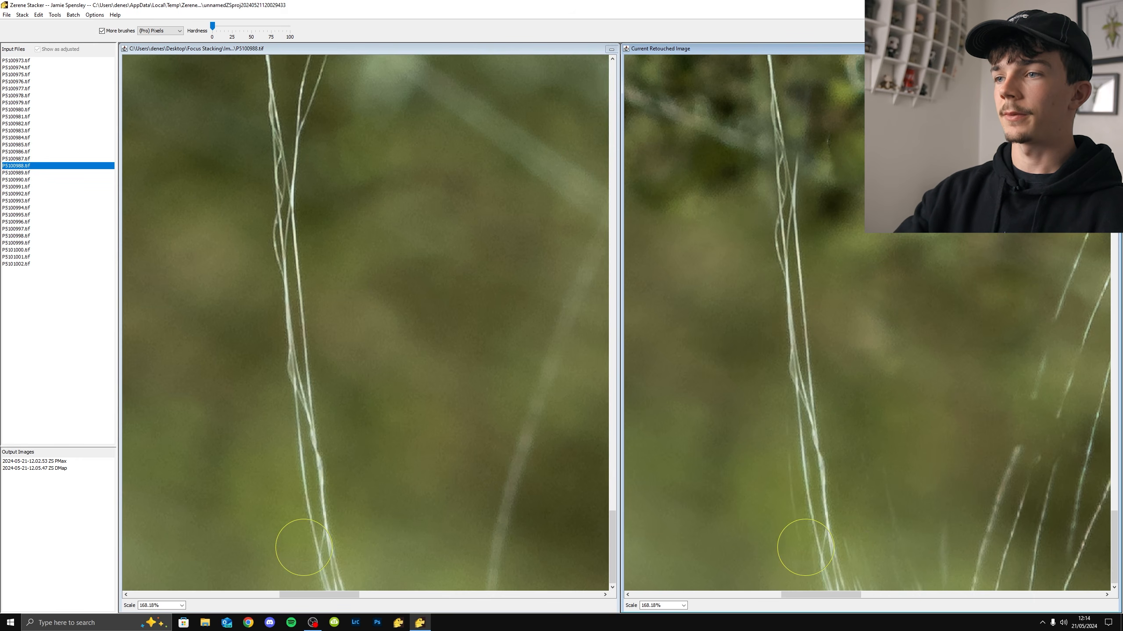
Switch the brush to Details (default) and paint the branching right-hand silk strand upward from the junction using P5100988
click(160, 30)
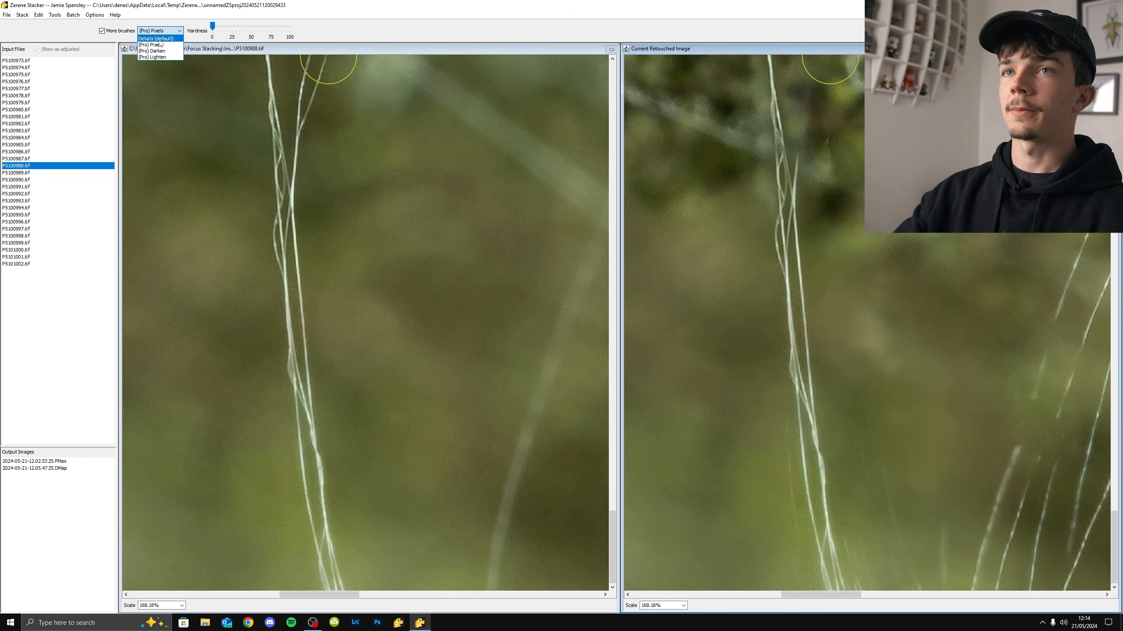
click(160, 39)
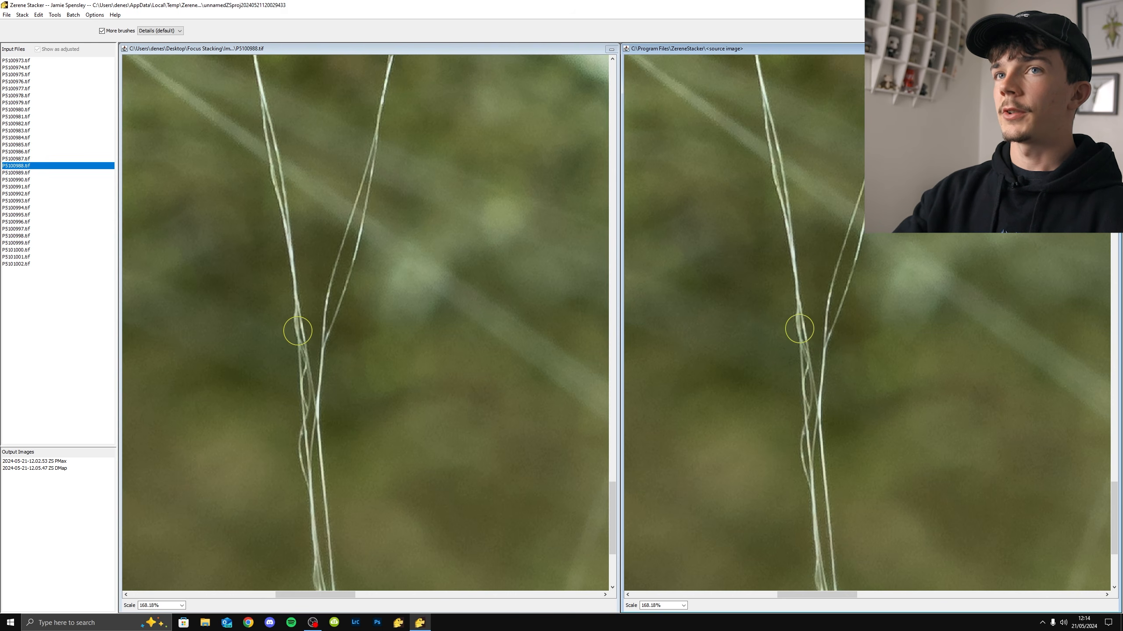
key(s)
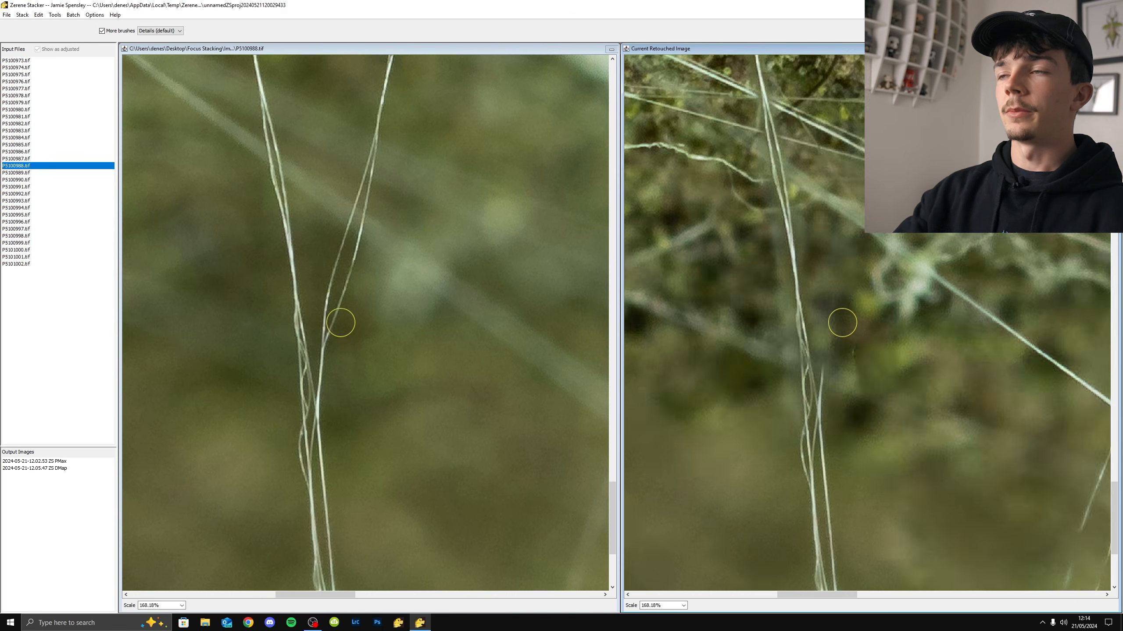
mouse_move(840, 314)
mouse_down()
mouse_move(823, 381)
mouse_move(858, 243)
mouse_up()
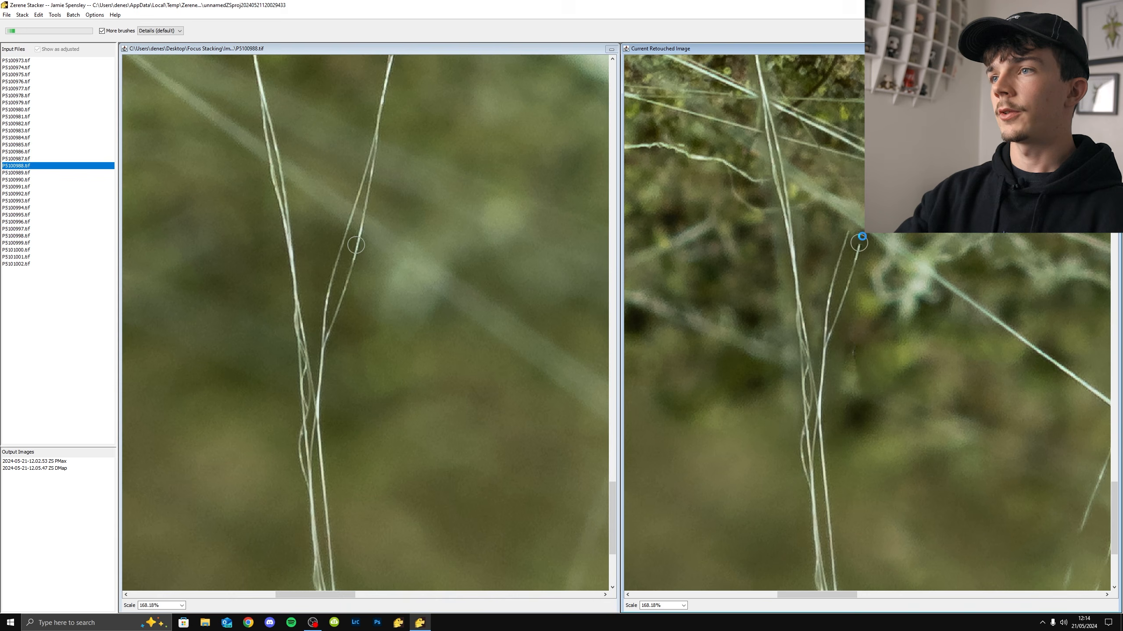
Compare the PMax and DMap outputs with the retouched image, from the cleaned silk strands out to the whole spider
click(60, 462)
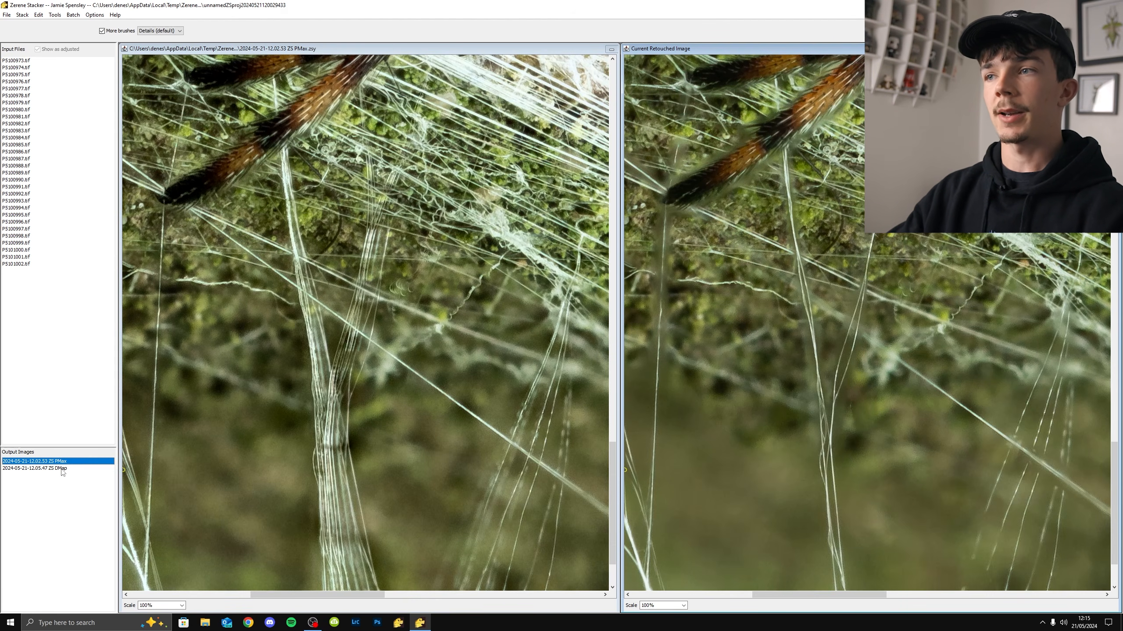
click(62, 469)
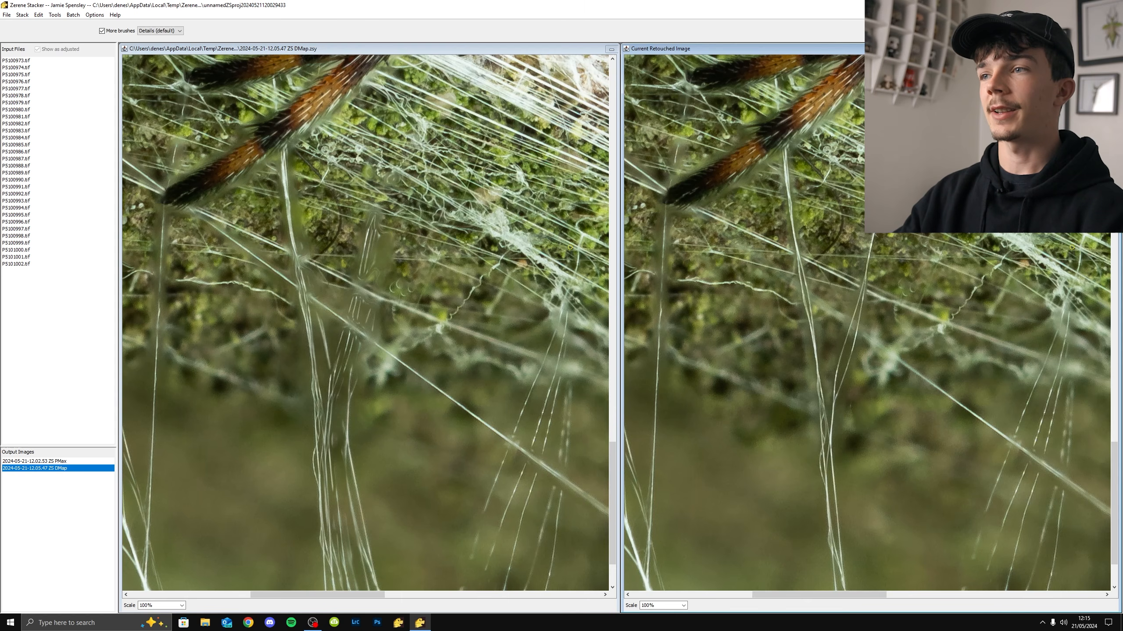
scroll(454, 372, down, 5)
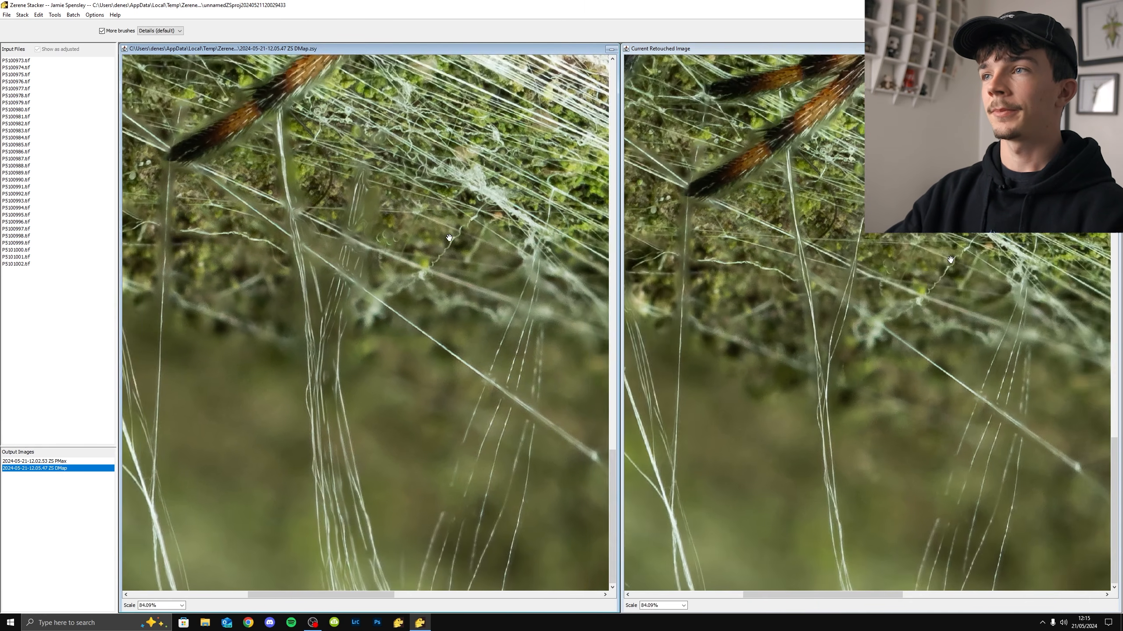
scroll(504, 484, down, 2)
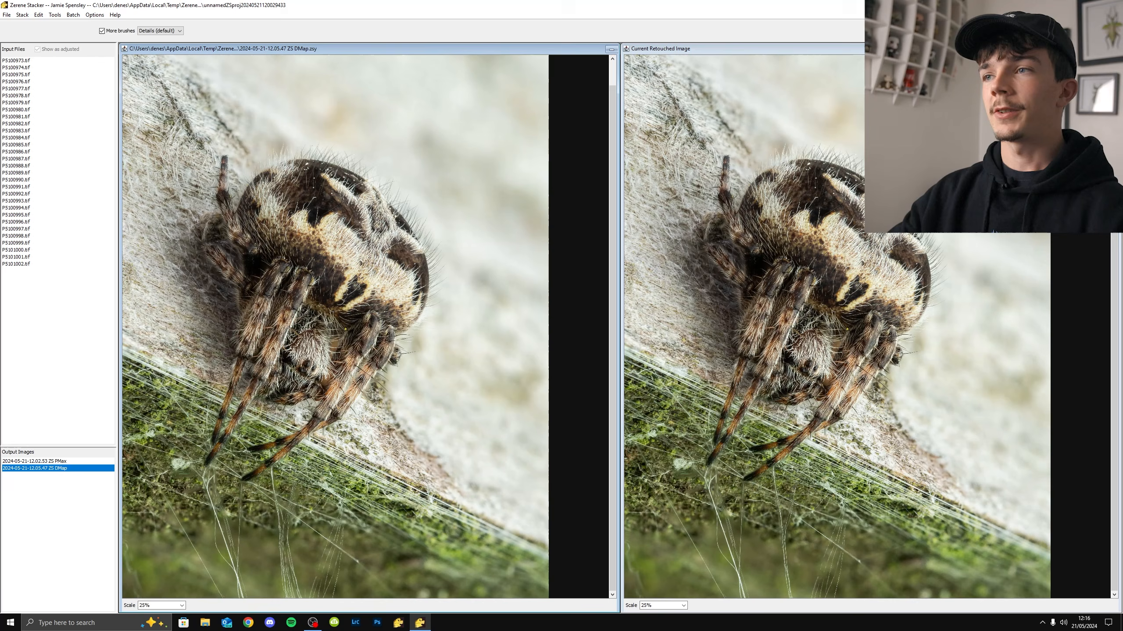
Commit the retouching as a new output image
click(38, 15)
click(52, 37)
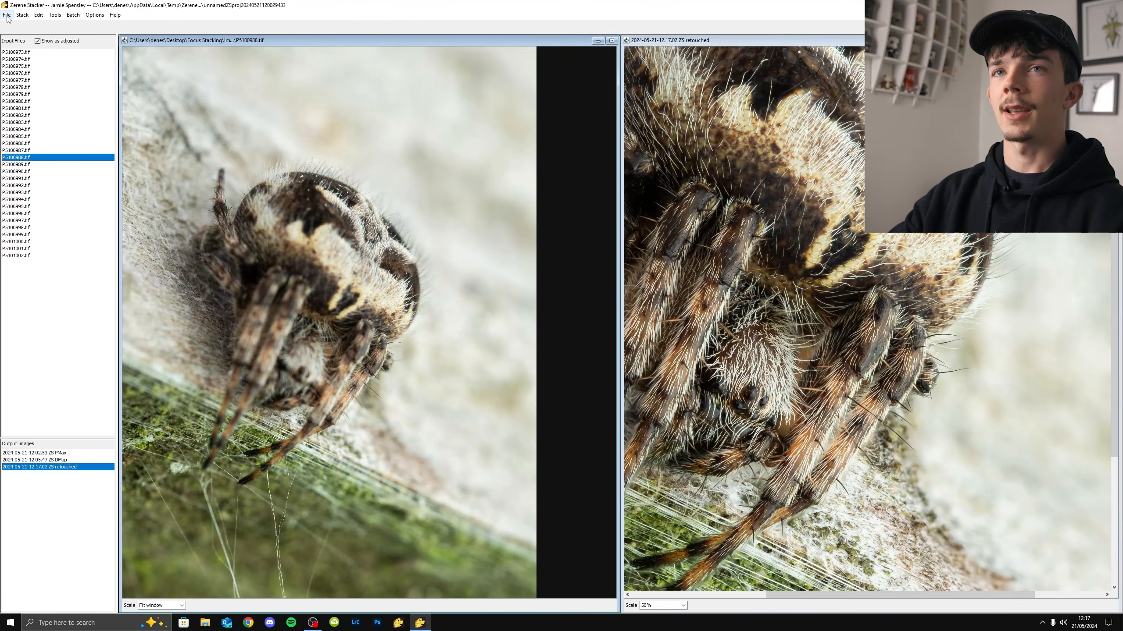
click(6, 15)
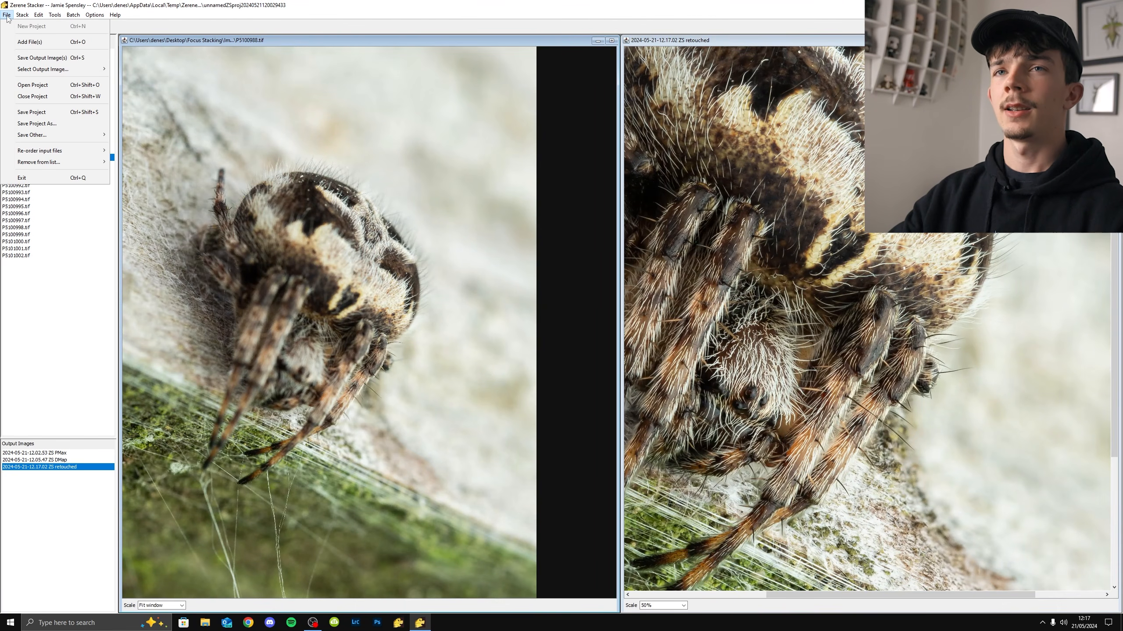
click(41, 124)
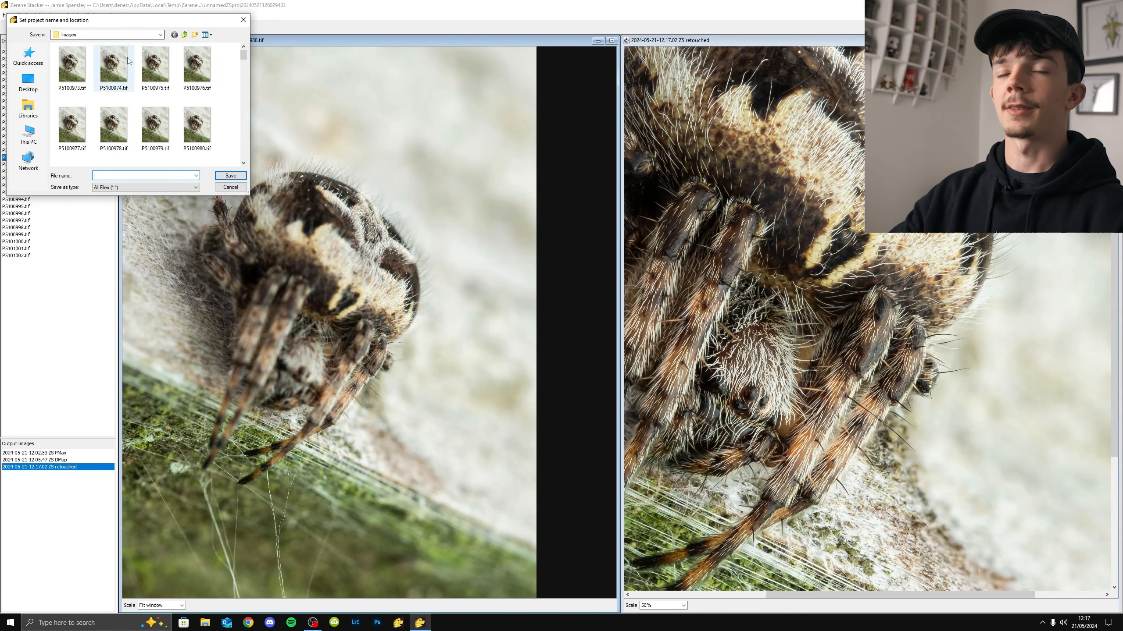
click(228, 188)
Start saving the retouched output image as a 16-bit RGB TIFF with no compression and no extended dynamic range
click(6, 16)
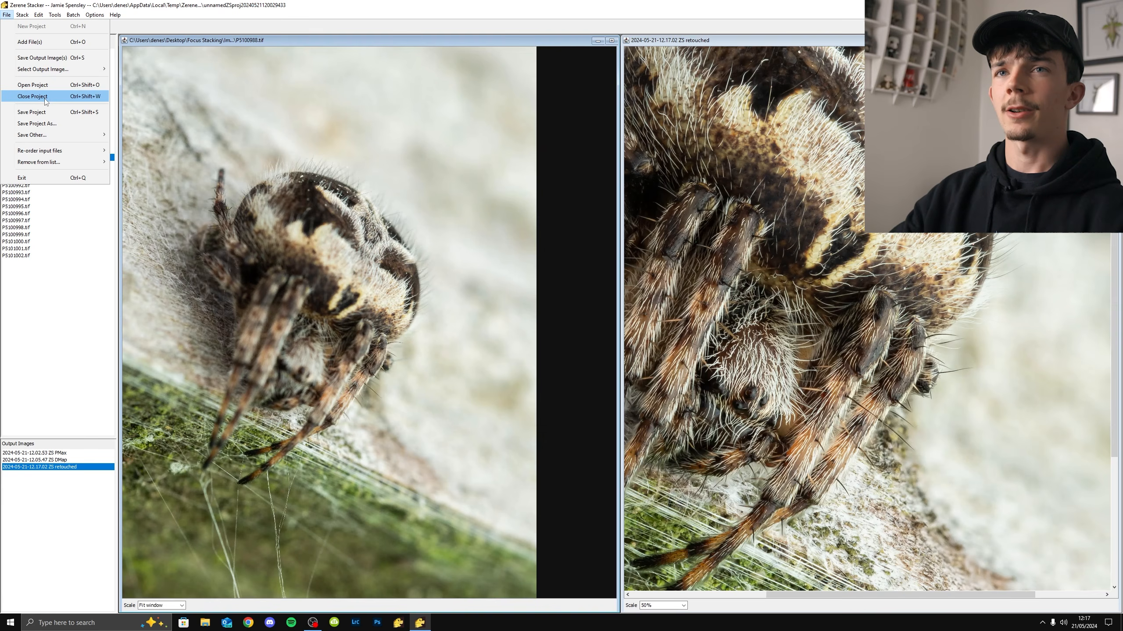
click(49, 62)
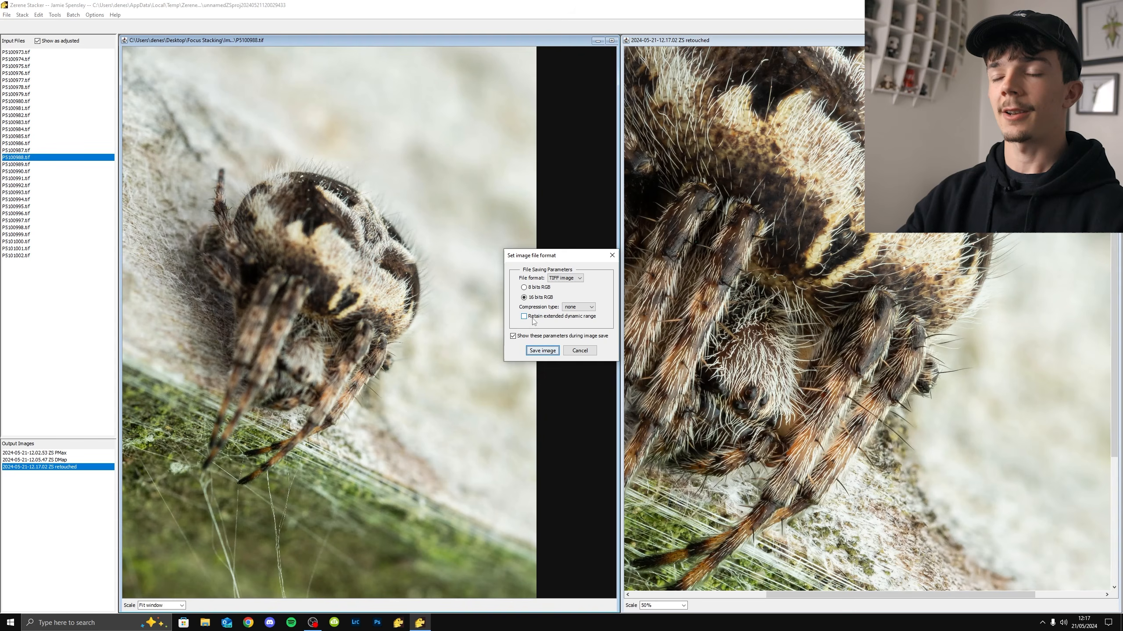
click(543, 351)
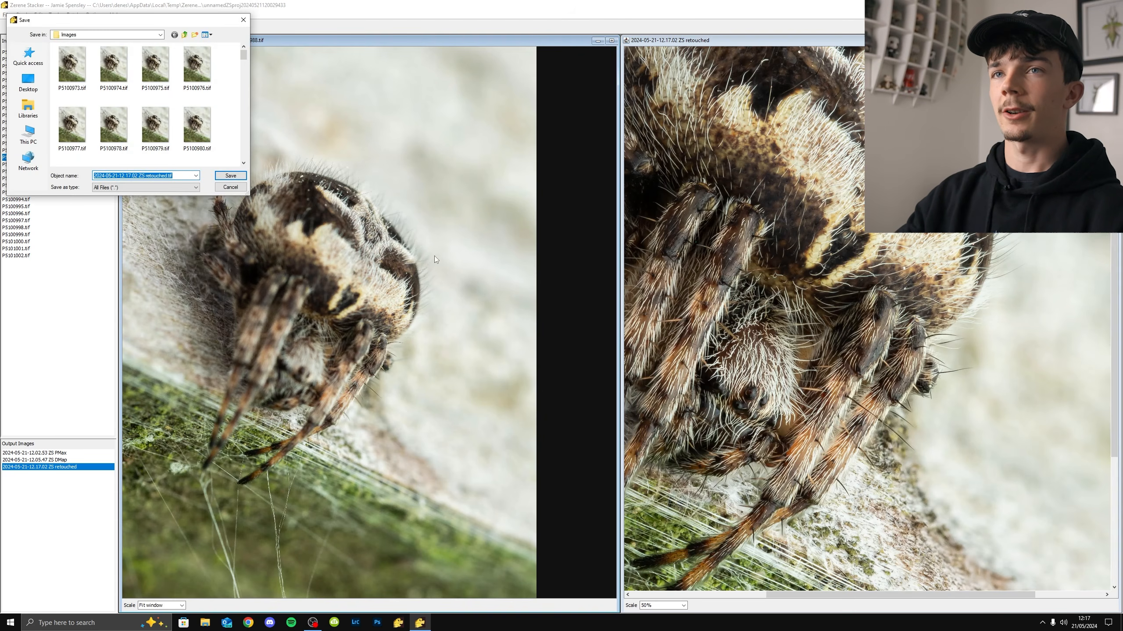
Save the retouched image under the name test in the Exports folder inside Focus Stacking
click(160, 34)
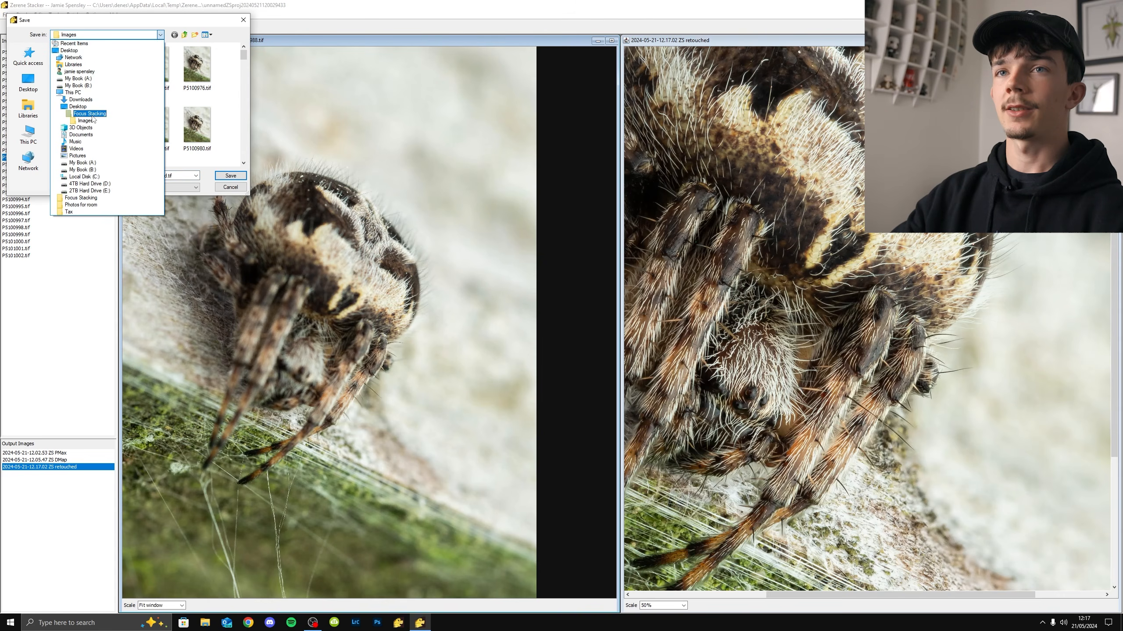
click(93, 116)
double_click(84, 75)
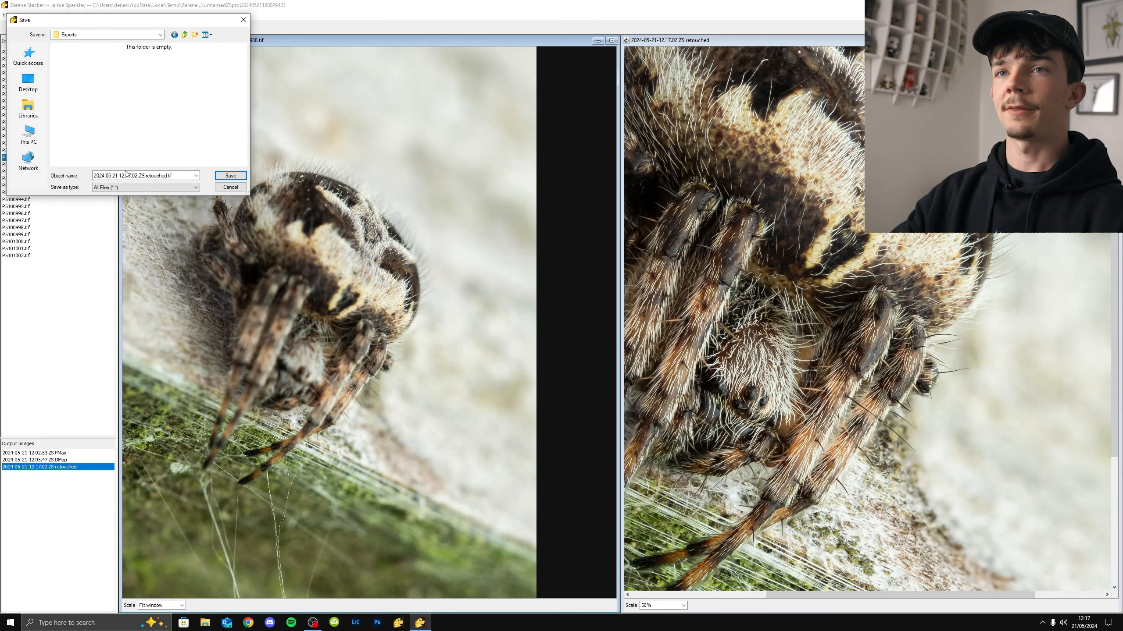
click(126, 176)
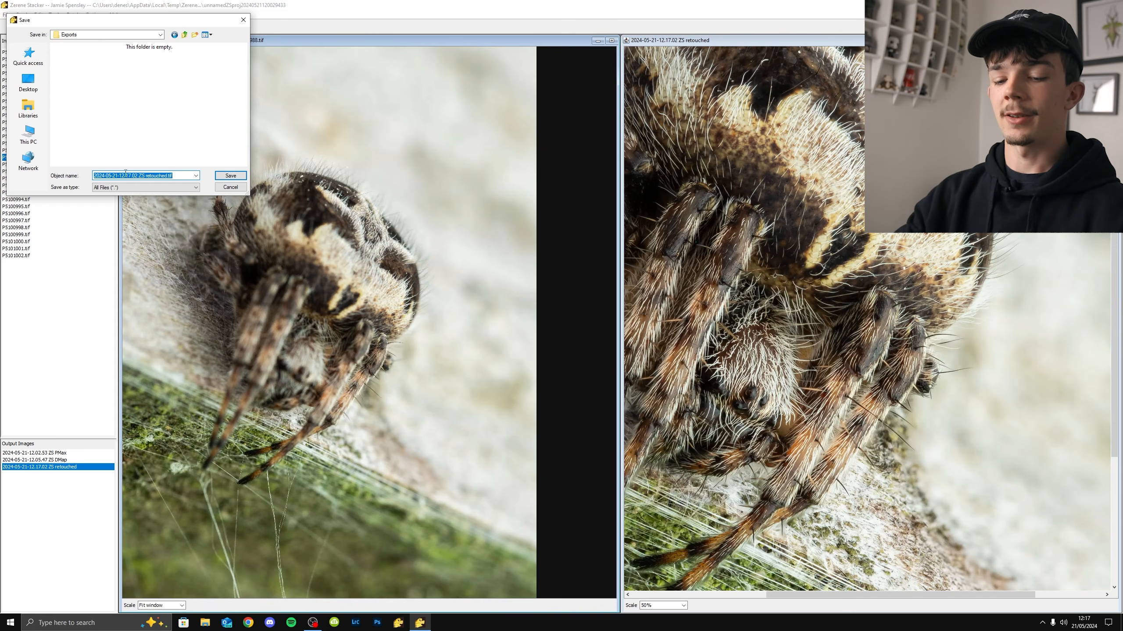
text(test)
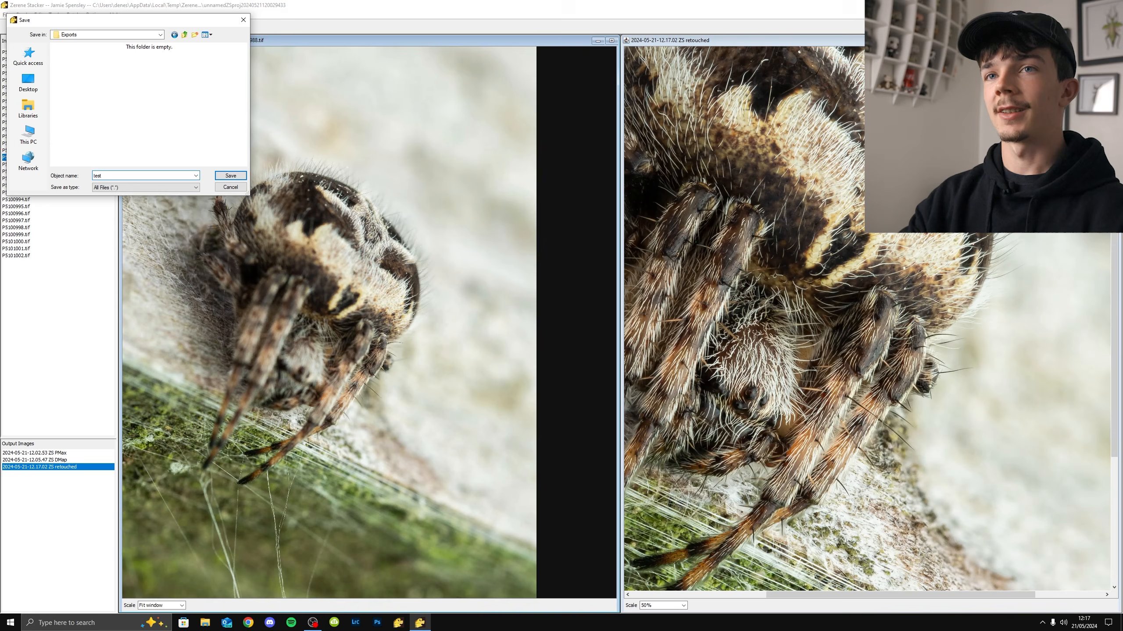
key(Return)
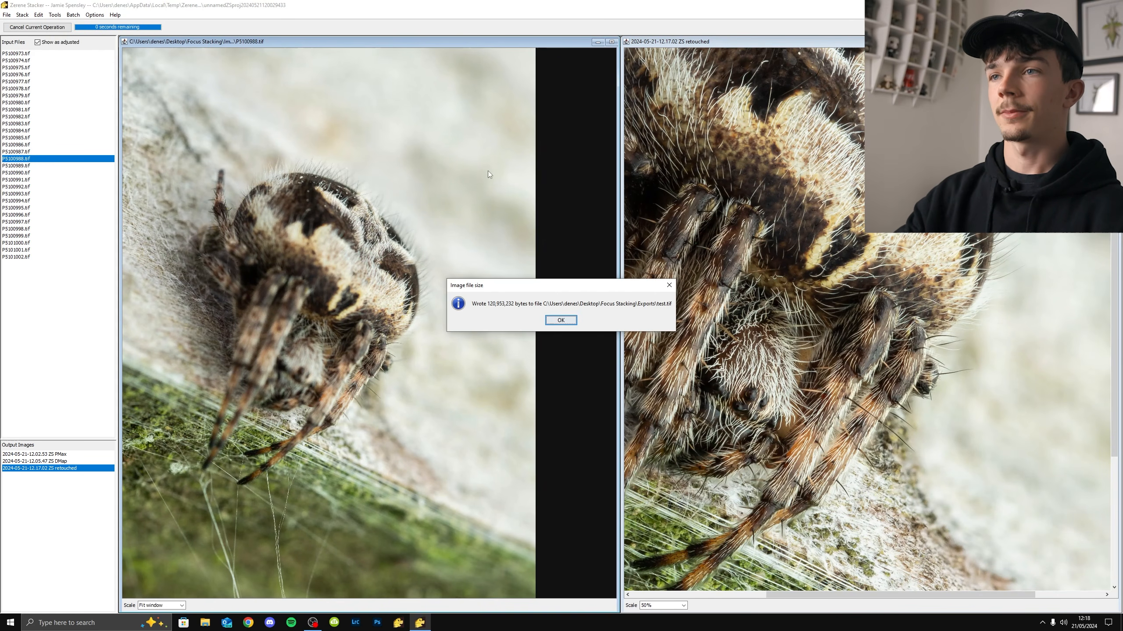
key(Return)
scroll(482, 180, up, 1)
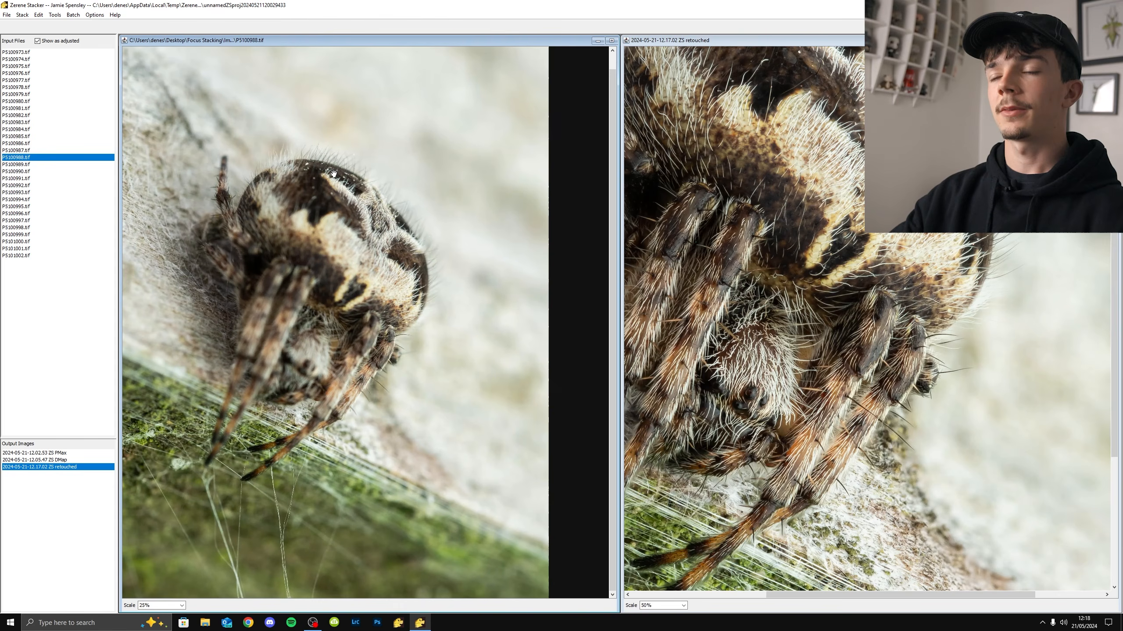
click(38, 15)
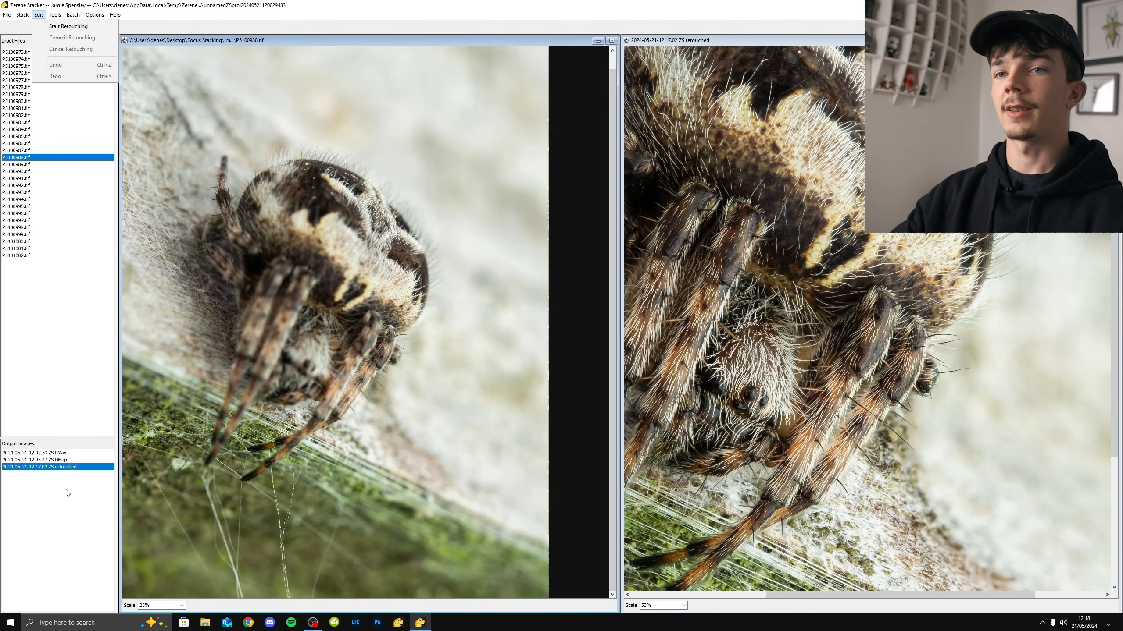
click(44, 29)
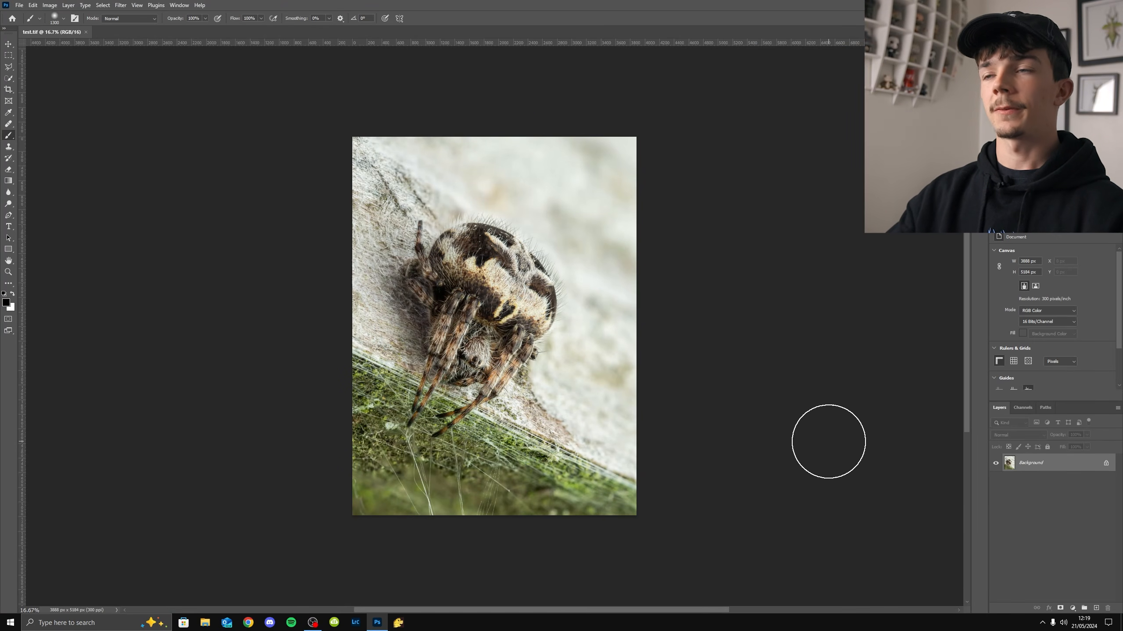
Convert the locked Background of test.tif into the regular layer Layer 0 and duplicate it
key(v)
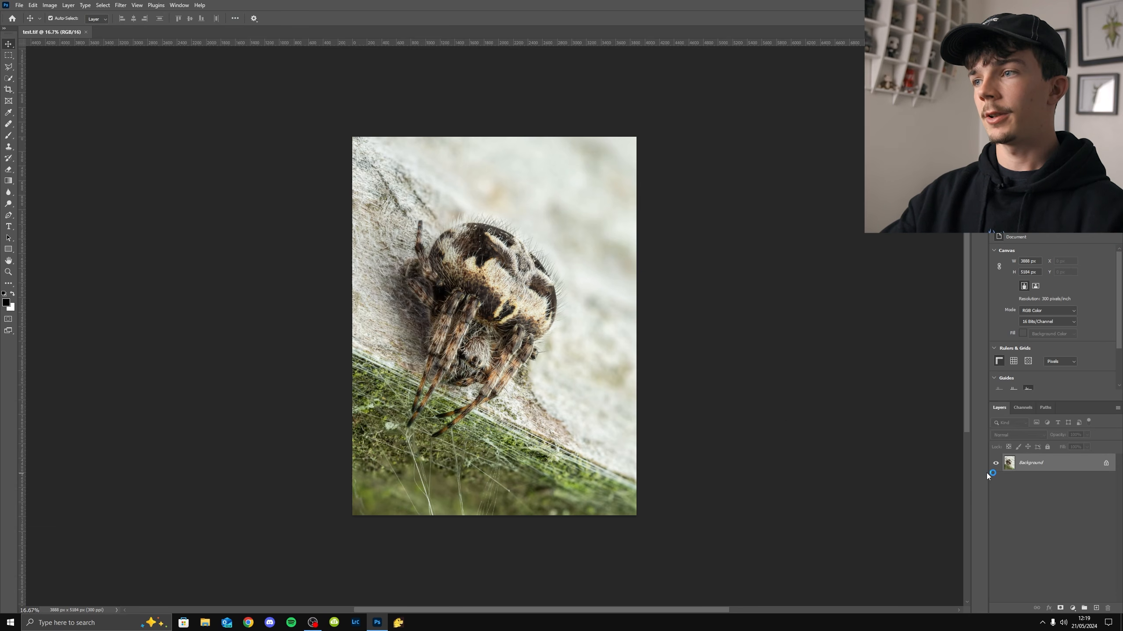
double_click(1035, 468)
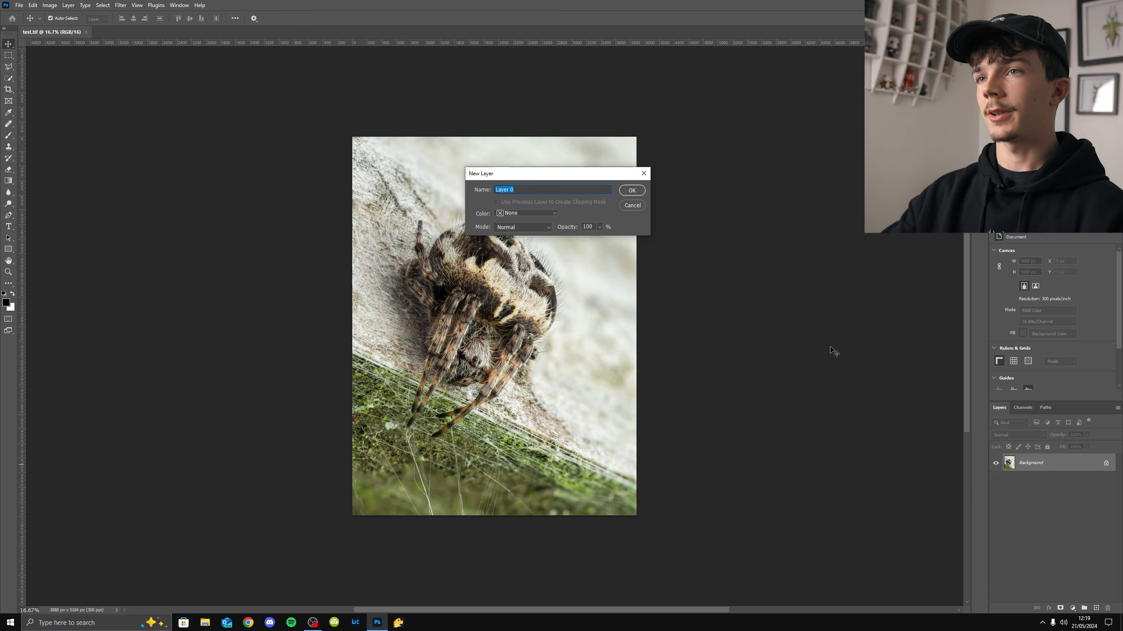
click(631, 190)
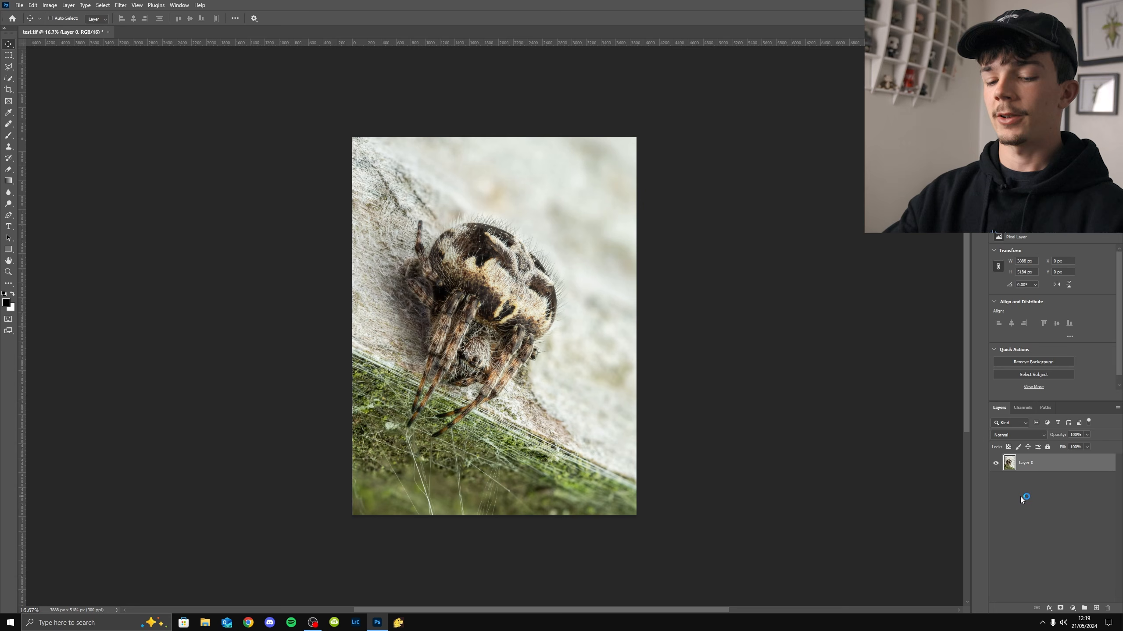
key(ctrl+j)
Add a Levels adjustment above the duplicated layer and brighten the highlights by lowering the white input level to 225
scroll(585, 311, up, 3)
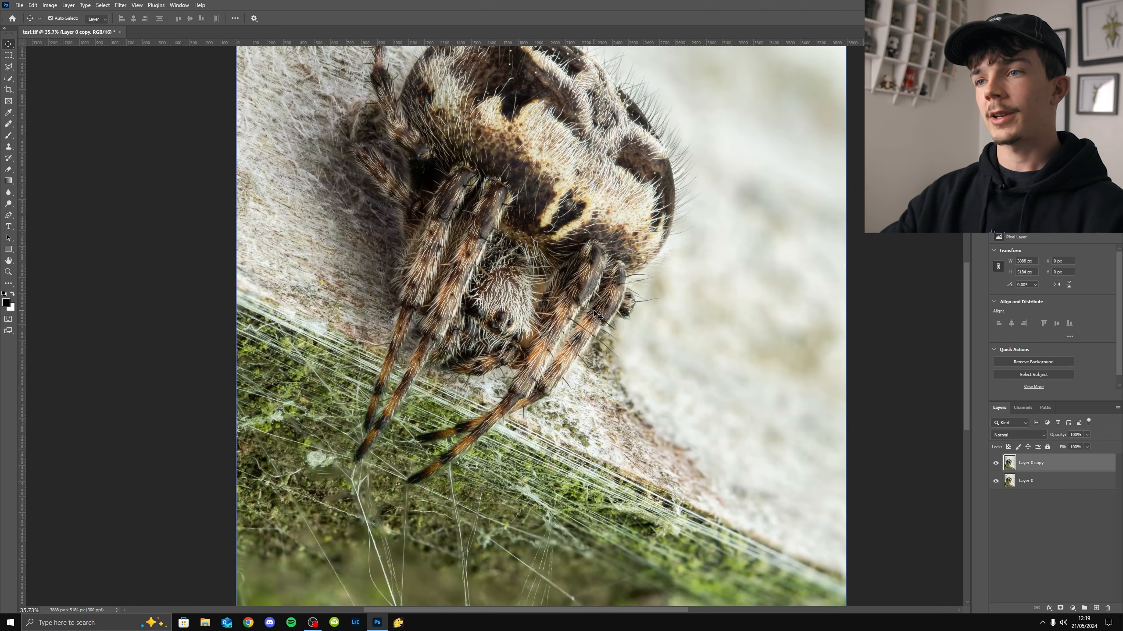
scroll(586, 310, down, 1)
drag(618, 286, 616, 337)
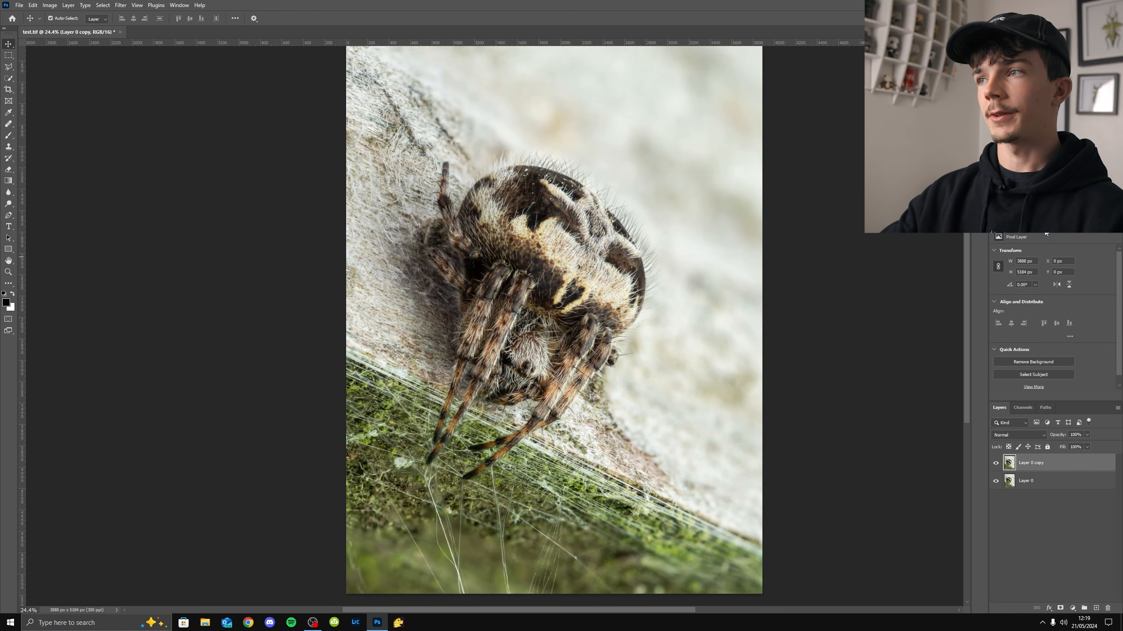
click(1031, 222)
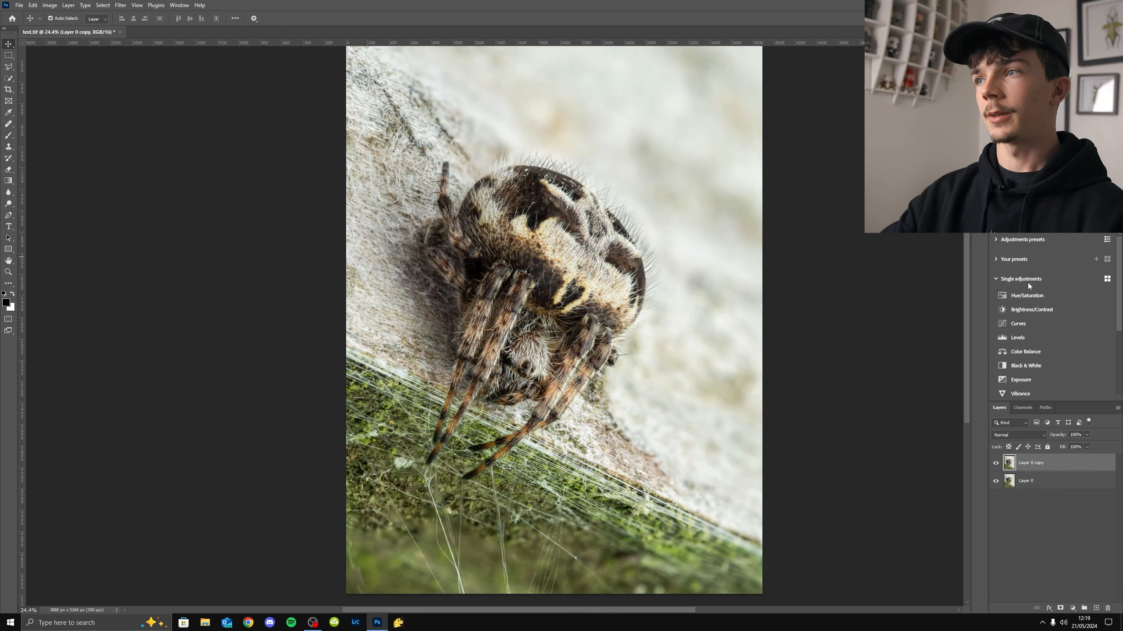
click(1024, 337)
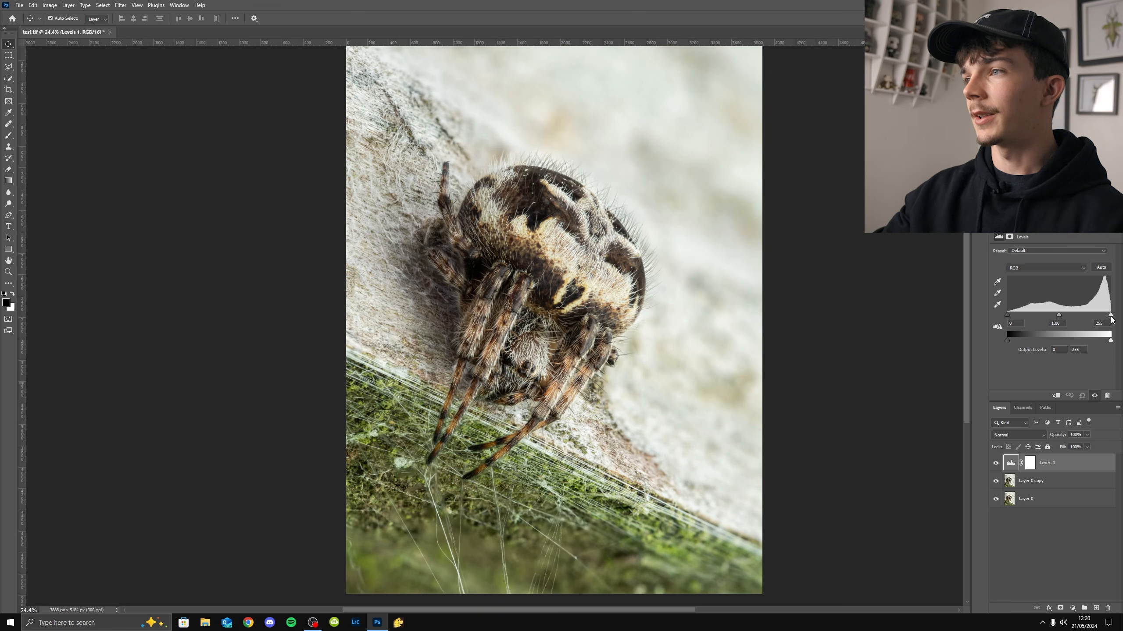
drag(1110, 316, 1115, 321)
scroll(534, 370, up, 10)
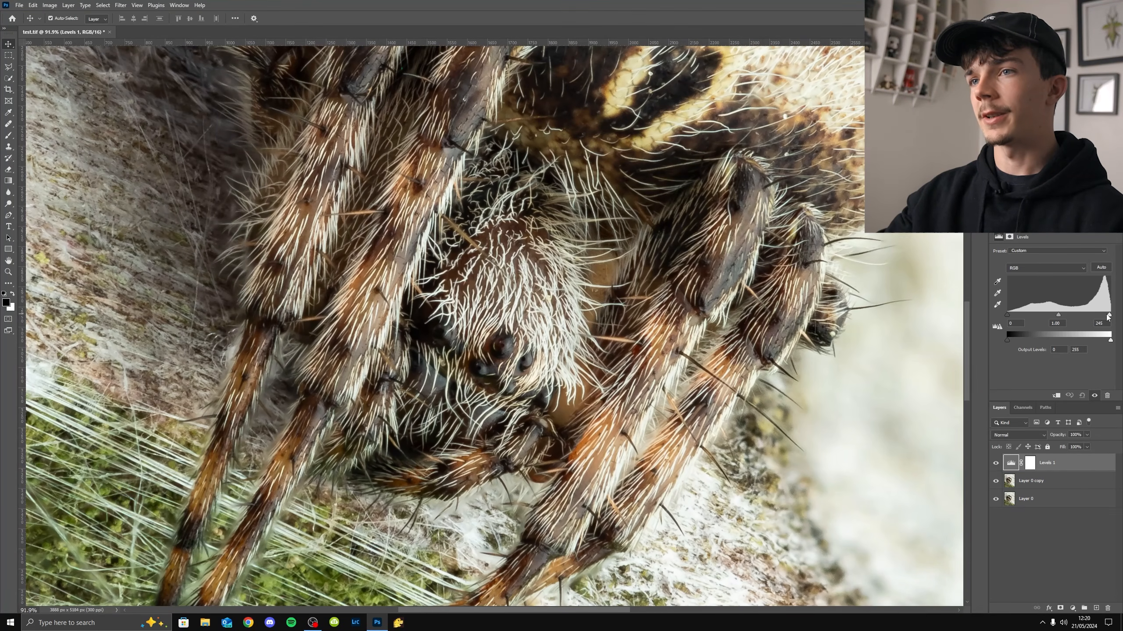
drag(1108, 316, 1100, 315)
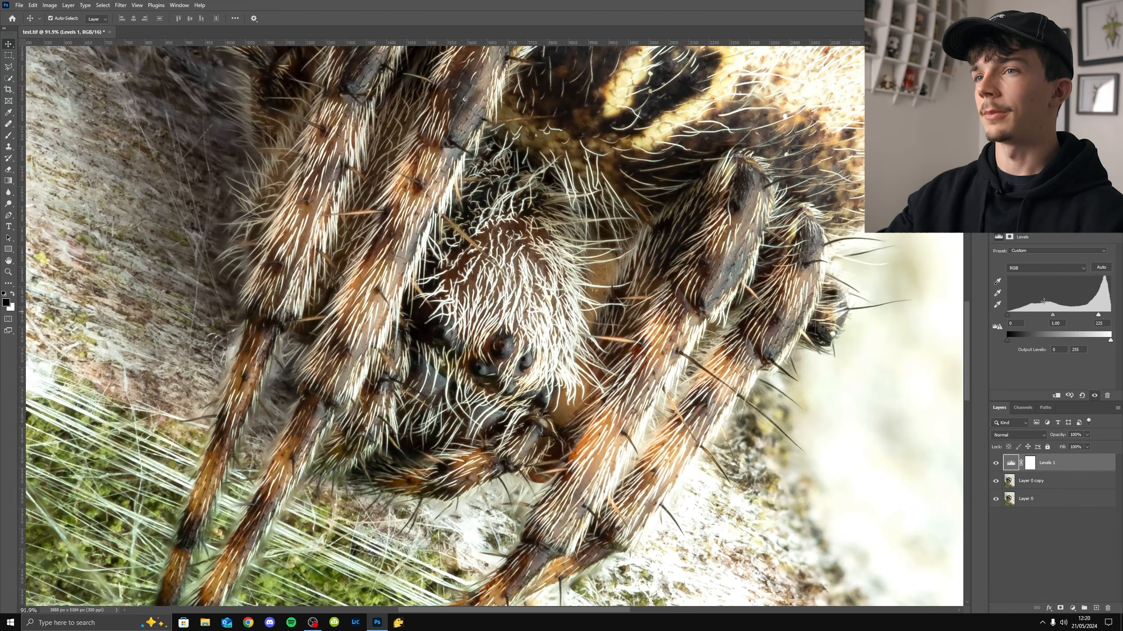
Invert the Levels layer's mask to black and ready a much smaller Brush for painting around the spider's eyes
click(501, 375)
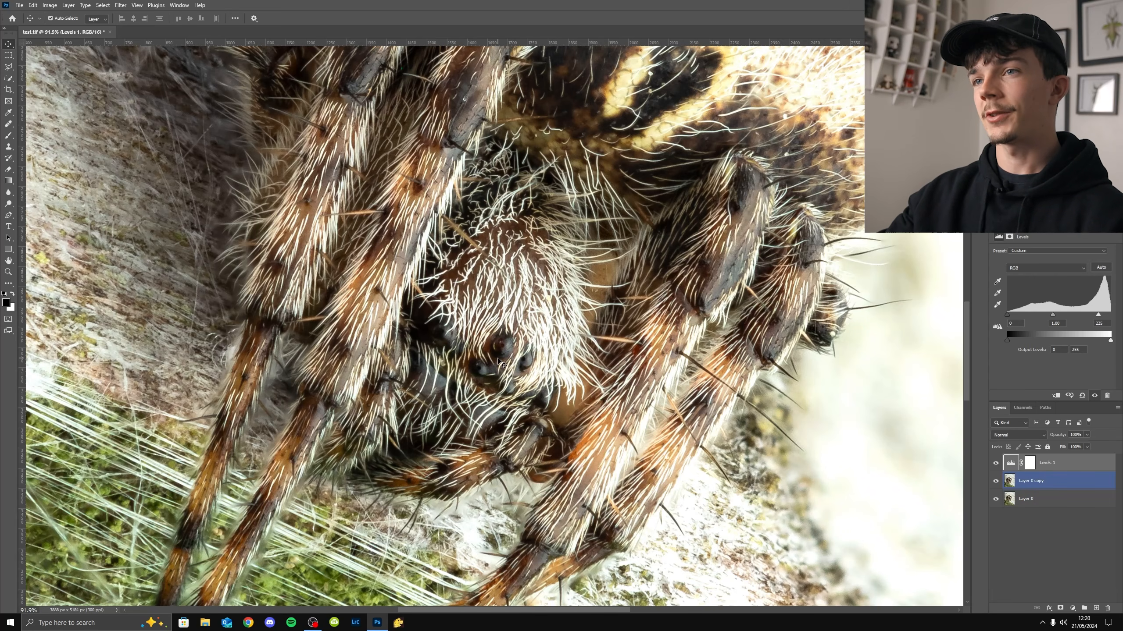
click(1030, 463)
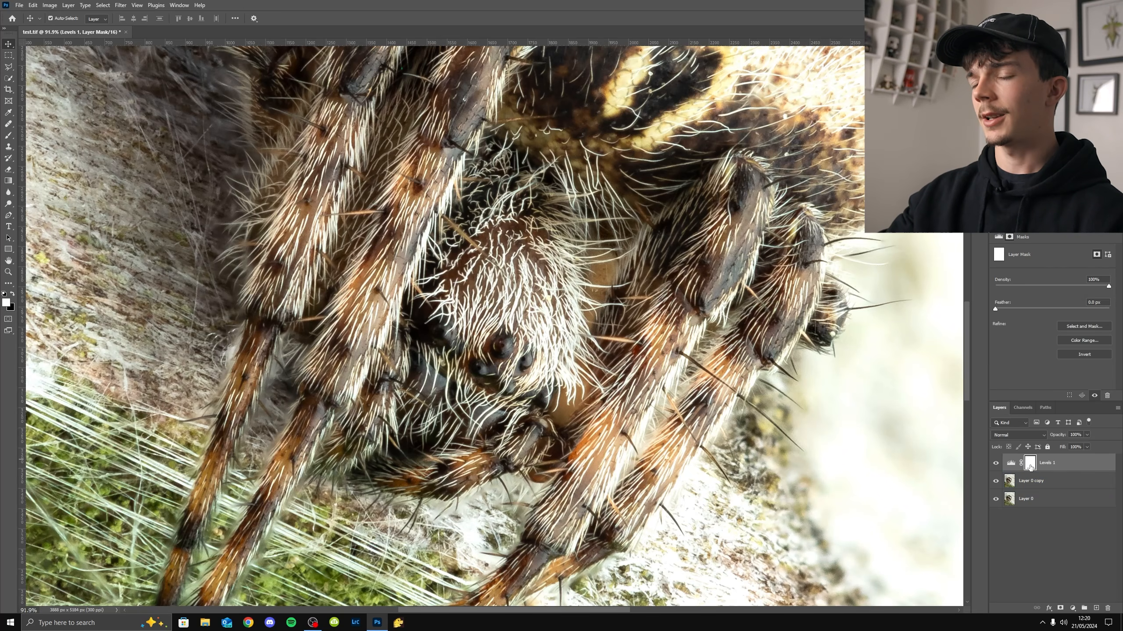
key(b)
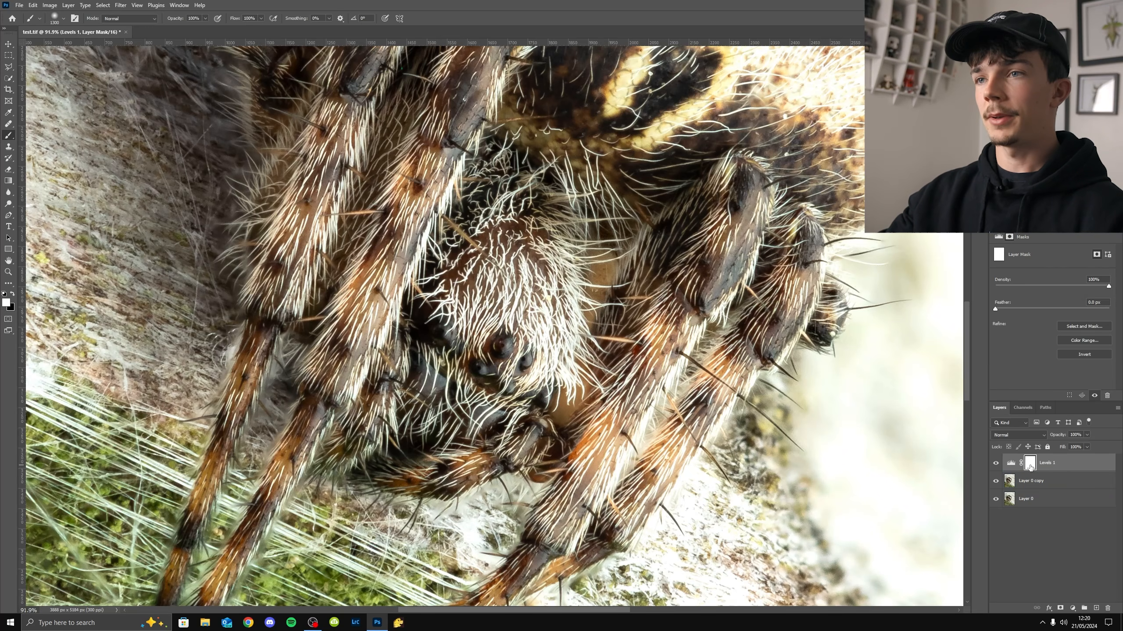
key(bracketleft)
key(bracketleft)
key(bracketleft)
key(bracketleft)
key(bracketleft)
key(bracketleft)
key(bracketleft)
key(bracketleft)
key(bracketleft)
key(bracketleft)
key(bracketleft)
key(bracketleft)
key(bracketleft)
key(bracketleft)
key(bracketleft)
key(bracketleft)
key(bracketleft)
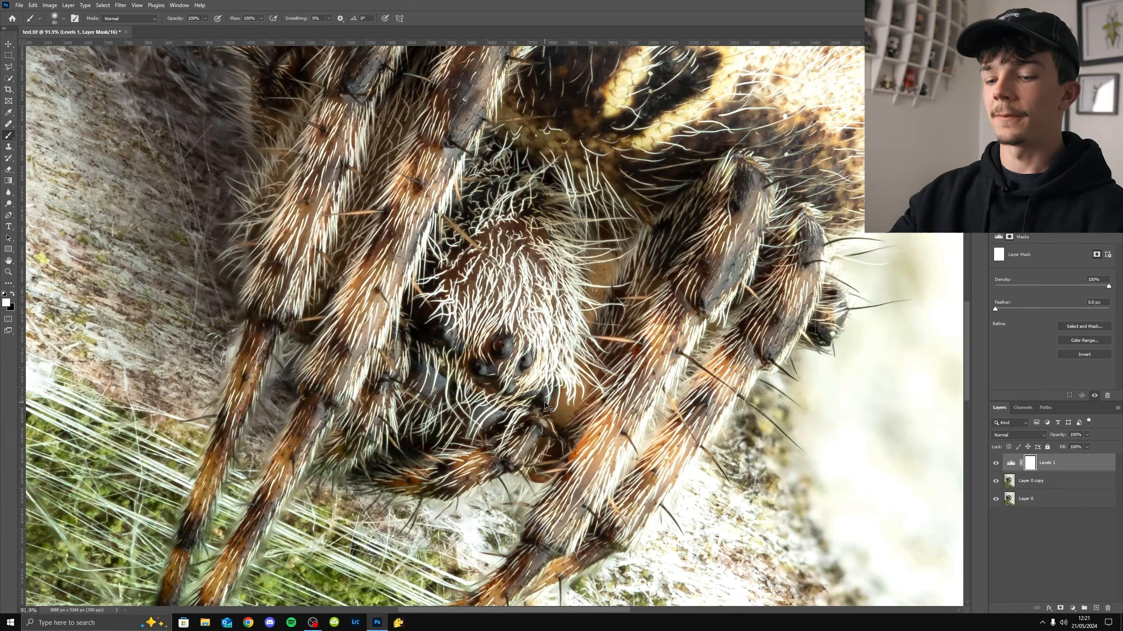
key(ctrl+i)
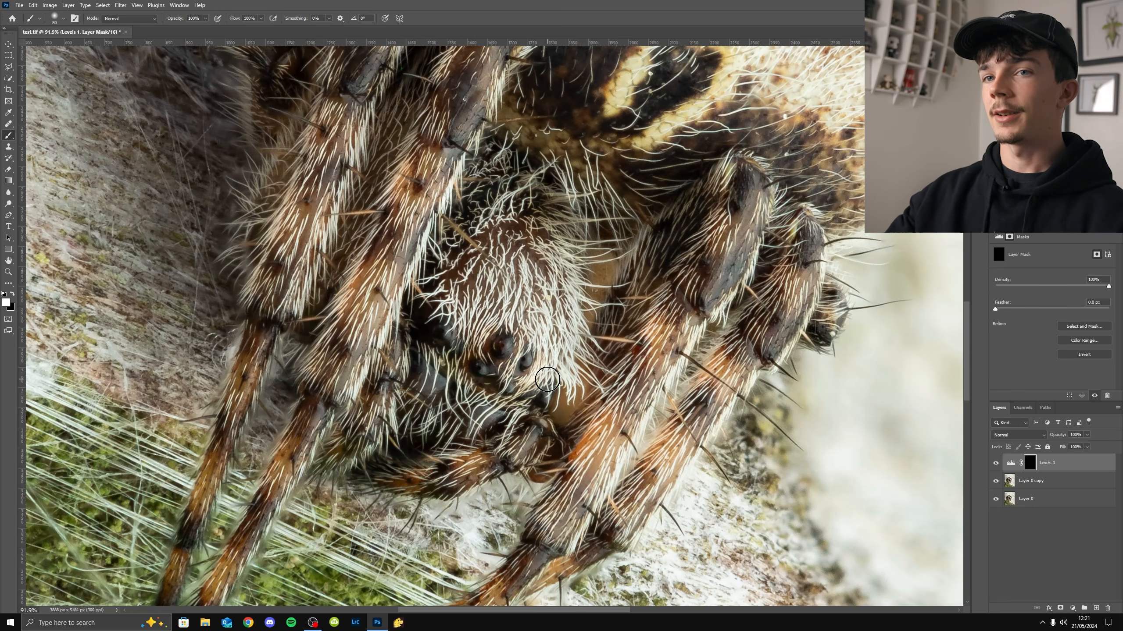
Paint white on the Levels mask over the spider's eyes and mouthparts, adapting the brush size to each detail
key(bracketleft)
key(bracketleft)
key(bracketleft)
key(bracketleft)
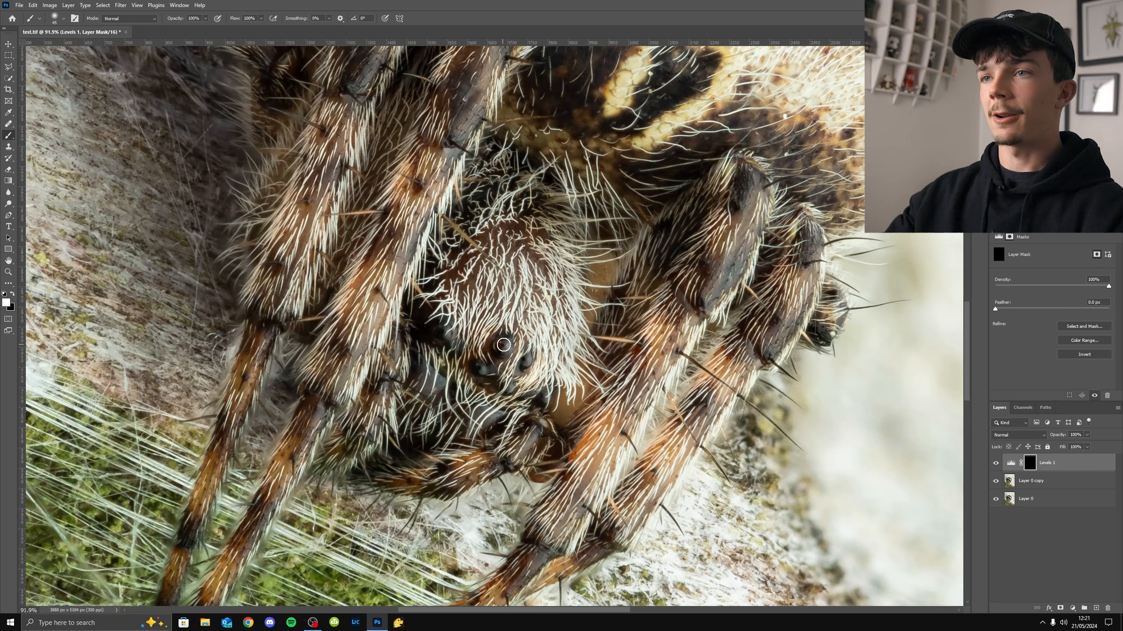
key(bracketleft)
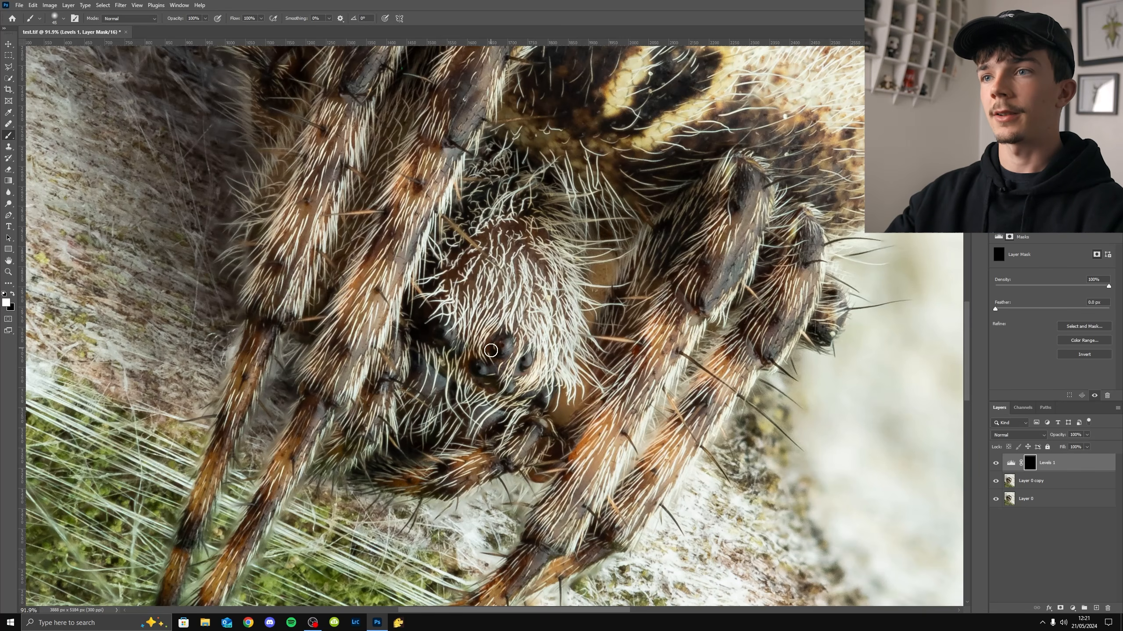
key(bracketright)
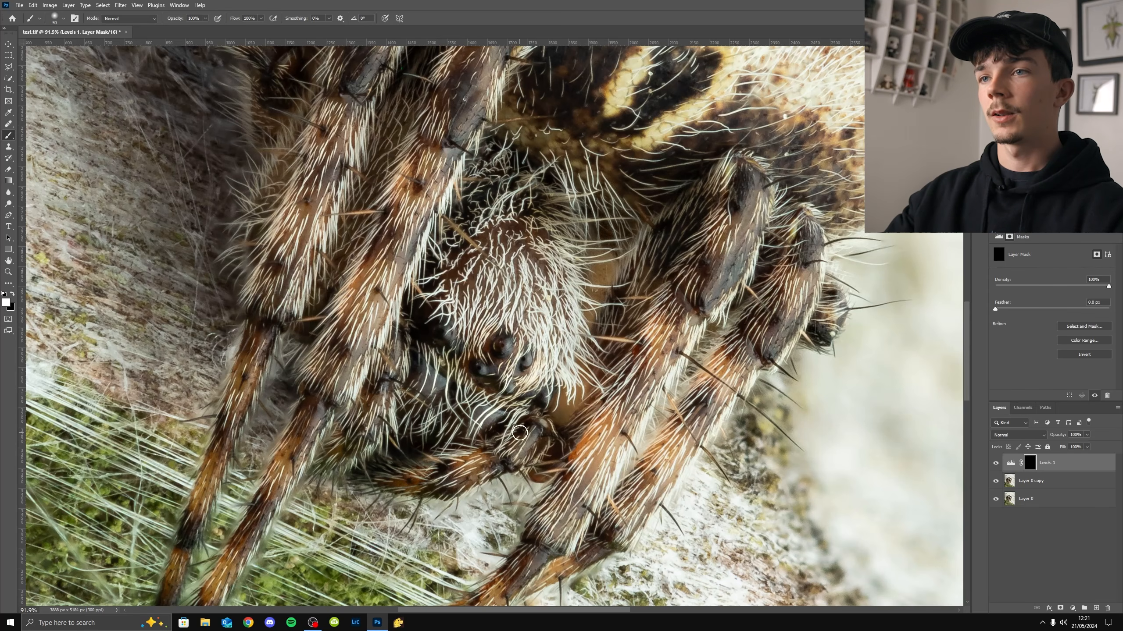
key(bracketright)
key(bracketright)
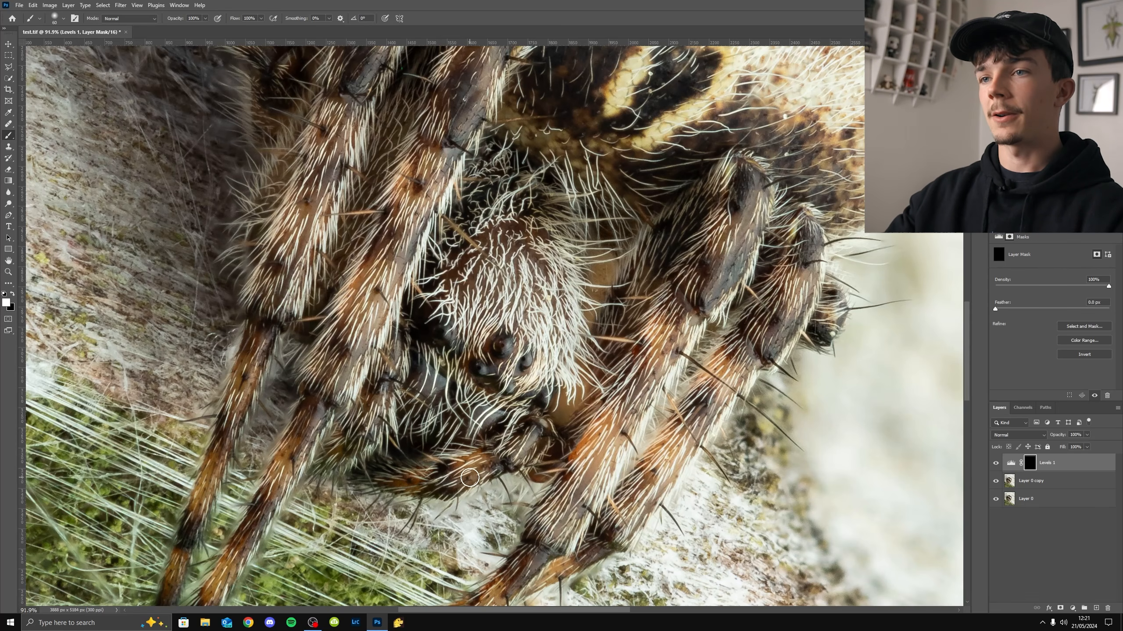
key(bracketright)
key(bracketright)
key(bracketright)
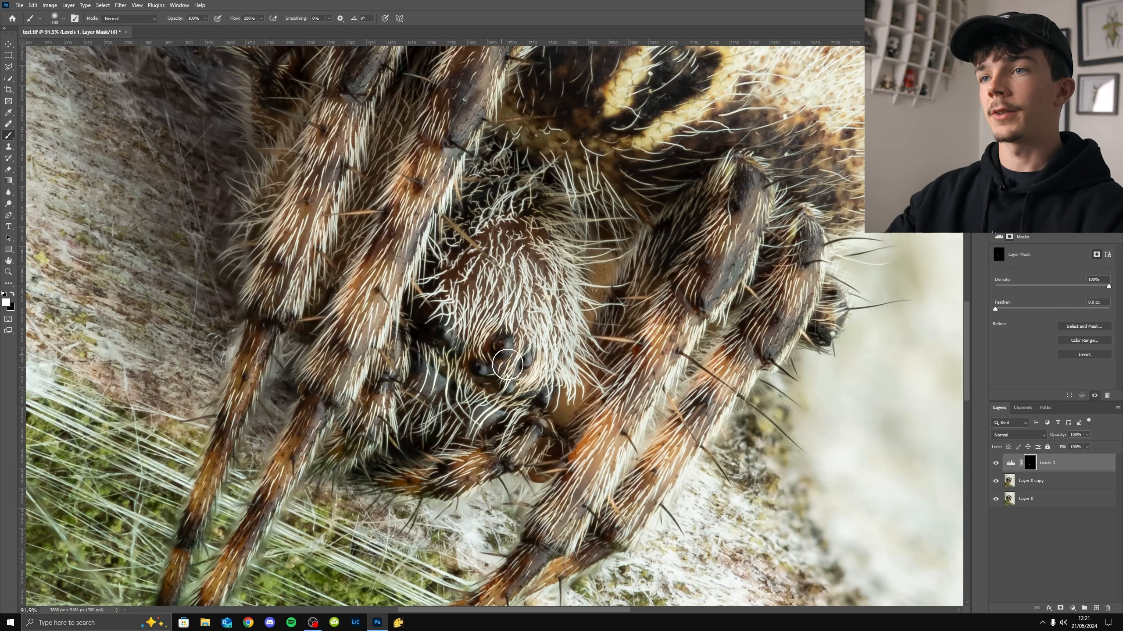
Compare the spider's face with and without the masked Levels adjustment, from close up to a wider view
scroll(617, 371, down, 3)
scroll(616, 371, down, 1)
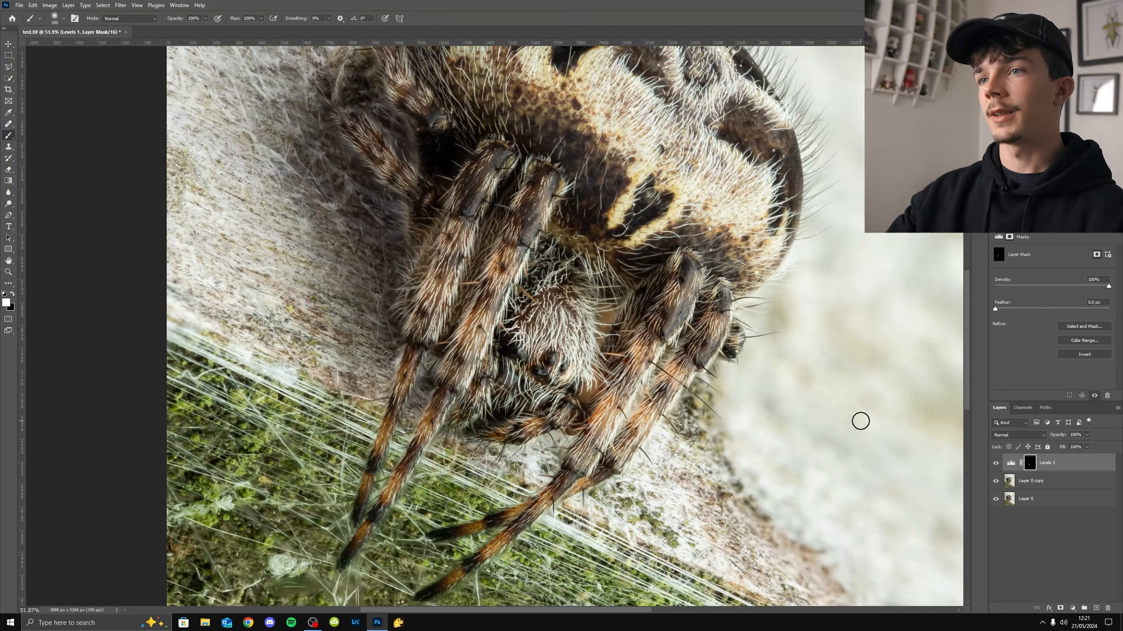
click(996, 463)
click(996, 463)
click(996, 463)
click(996, 464)
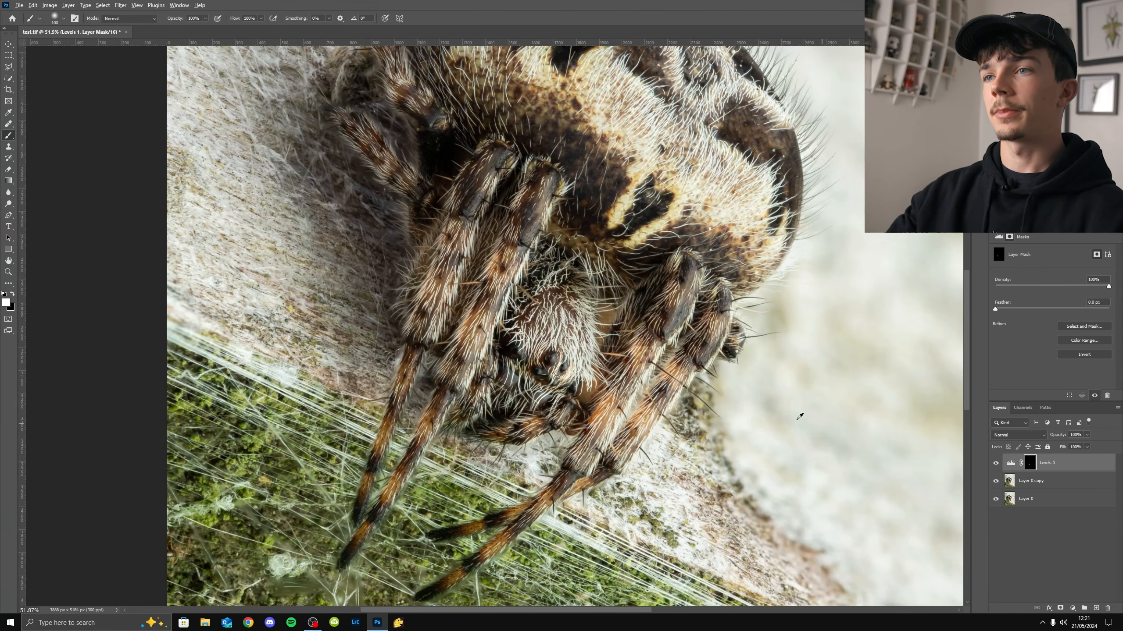
scroll(882, 429, down, 2)
click(996, 464)
click(996, 463)
drag(876, 512, 834, 438)
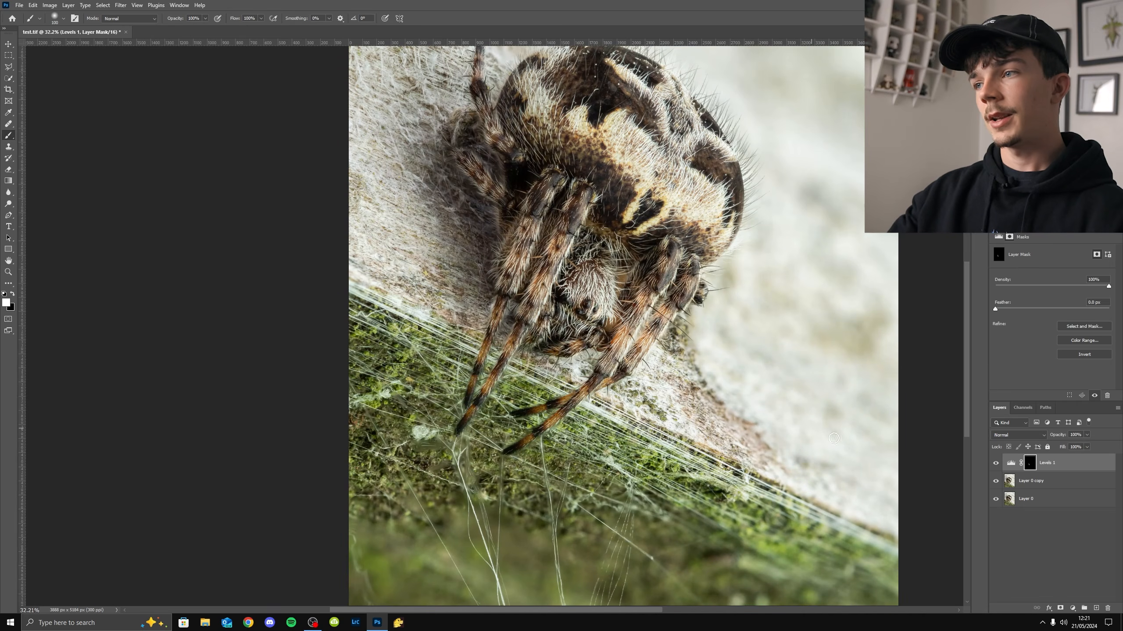
Heal away the white web clump beside the spider's left foot on Layer 0 copy, using the Healing Brush sampled from nearby moss
click(1016, 485)
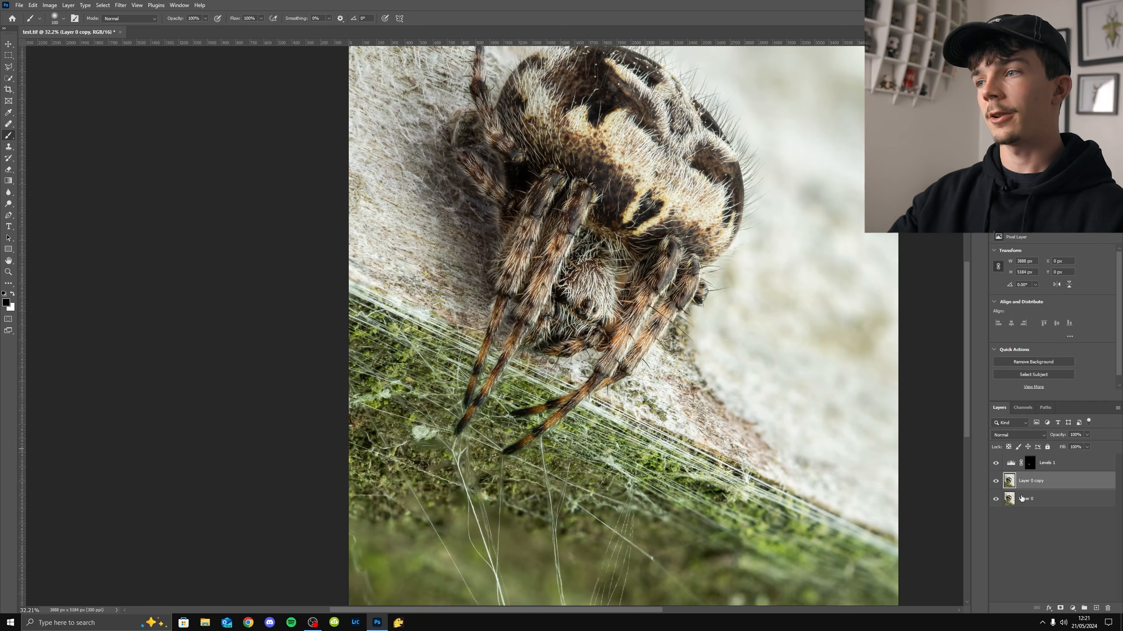
key(j)
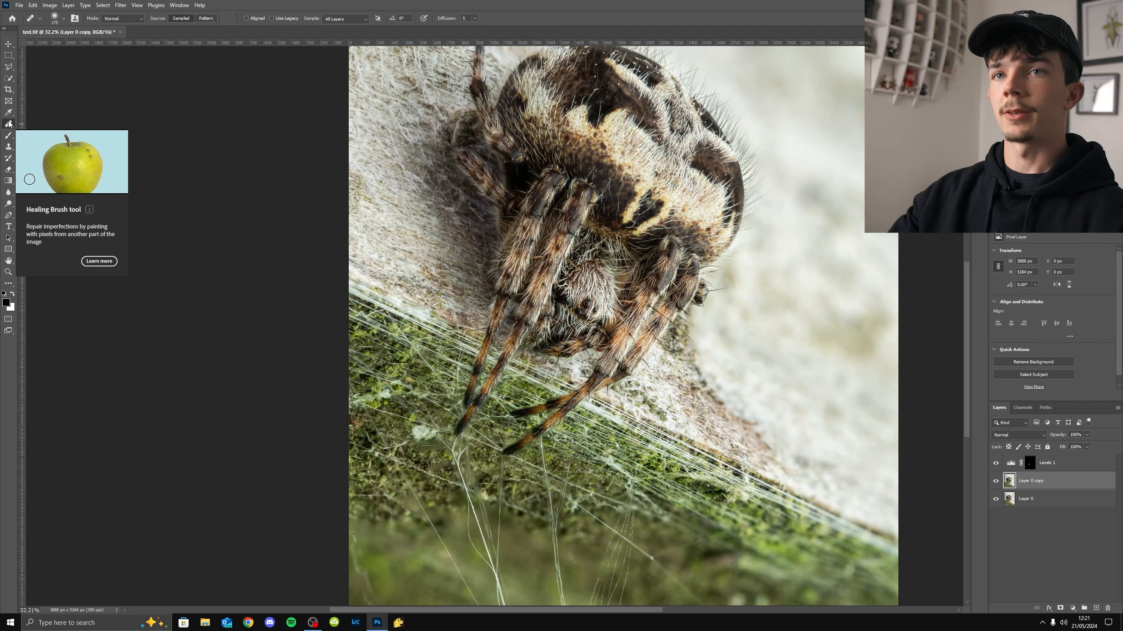
scroll(420, 239, up, 3)
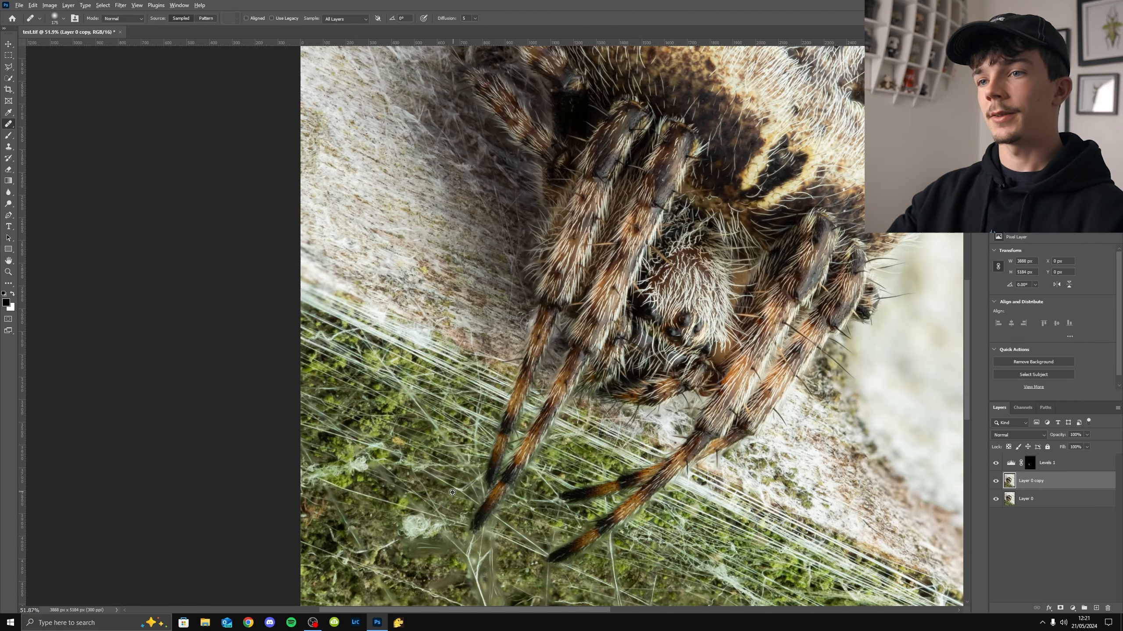
scroll(450, 499, up, 2)
drag(461, 520, 514, 352)
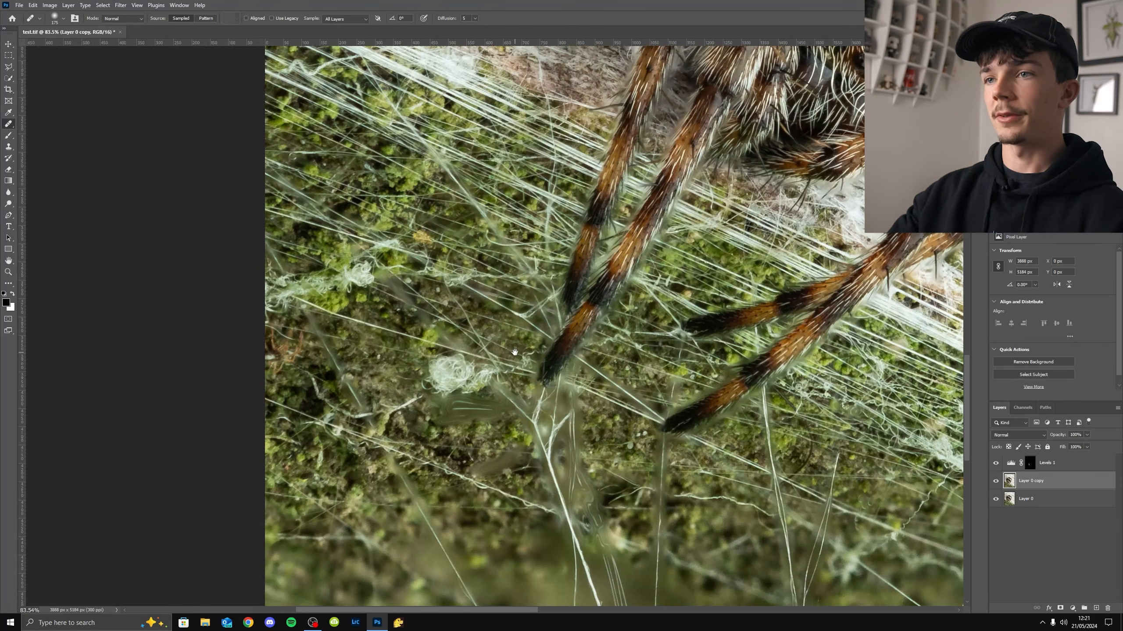
key(bracketleft)
key(bracketleft)
key(bracketleft)
key(bracketleft)
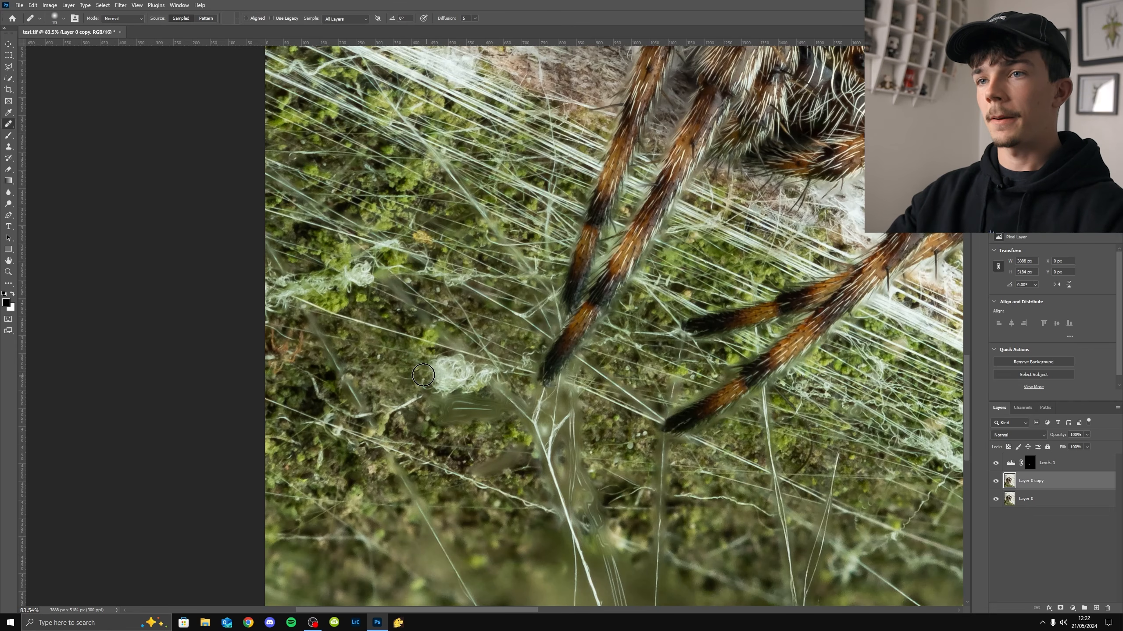
alt+click(343, 341)
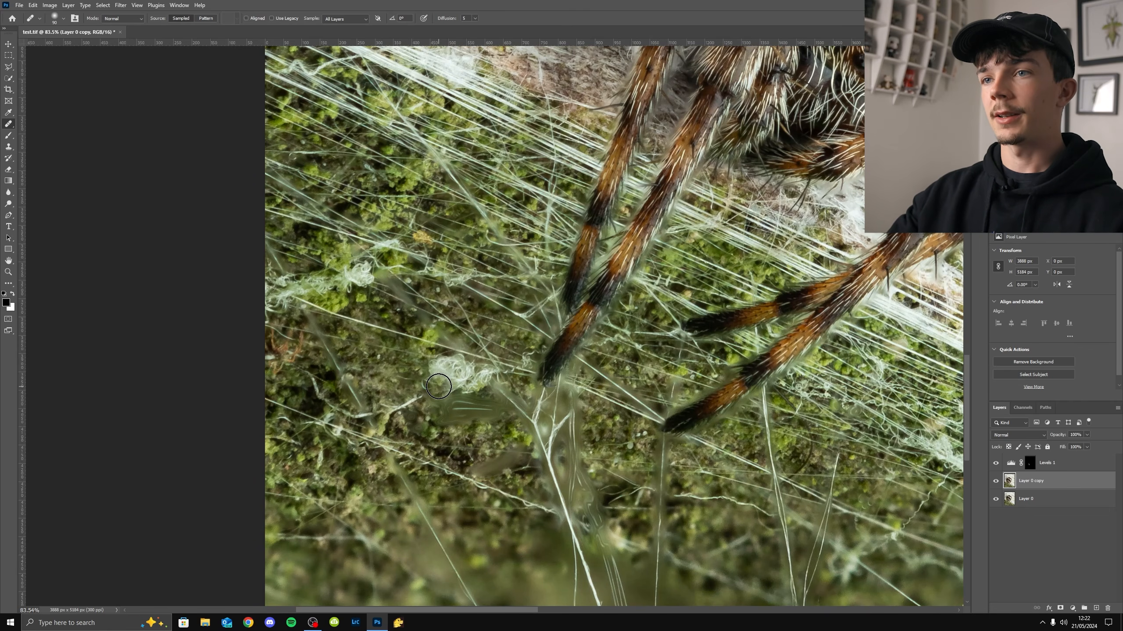
mouse_move(441, 385)
mouse_down()
mouse_move(438, 369)
mouse_move(457, 383)
mouse_move(490, 380)
mouse_up()
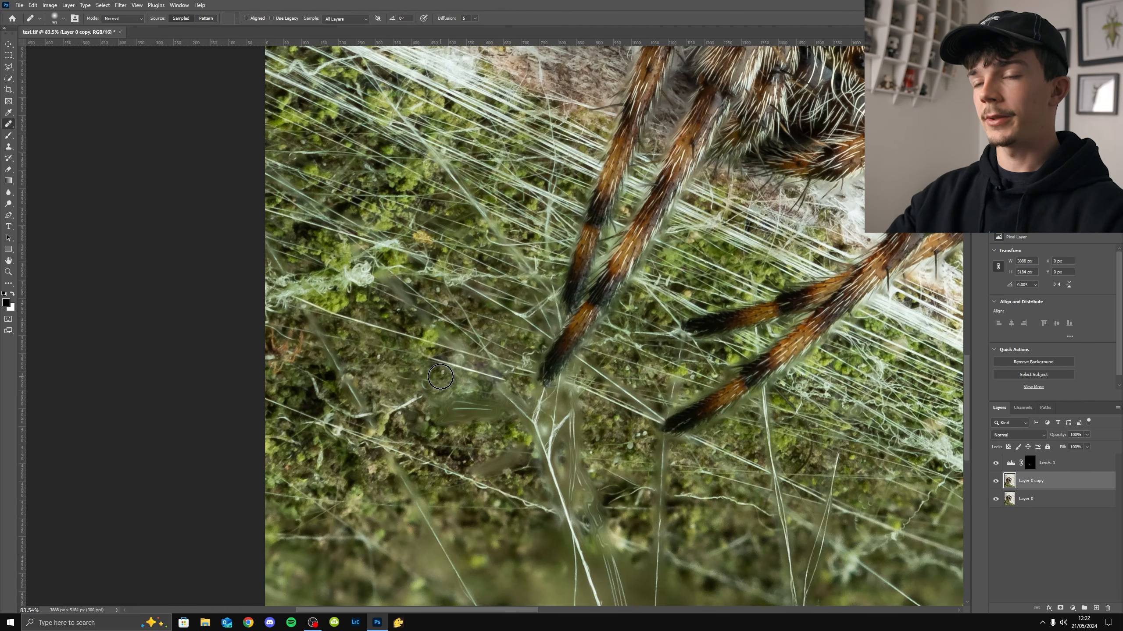
Heal the leftover web lines across the repaired moss patch with a smaller Healing Brush
key(bracketleft)
key(bracketleft)
key(bracketleft)
key(bracketleft)
key(bracketleft)
drag(427, 357, 506, 379)
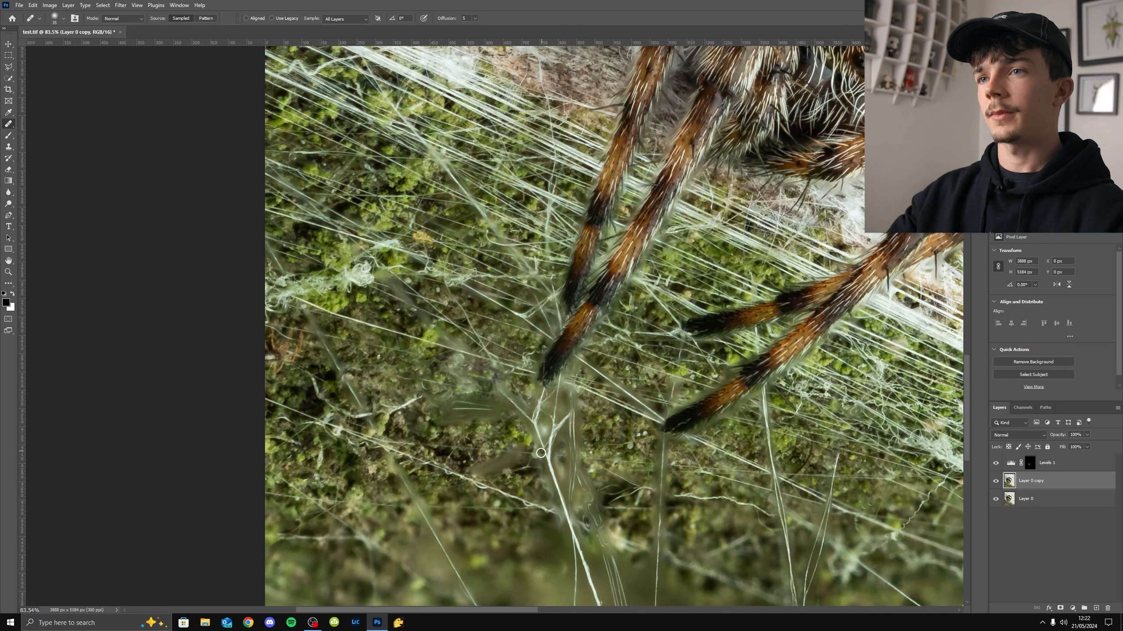
Heal the blurred halo along the web strand hanging below the spider's lower right leg, using a very small Healing Brush
drag(526, 456, 515, 365)
scroll(564, 354, down, 2)
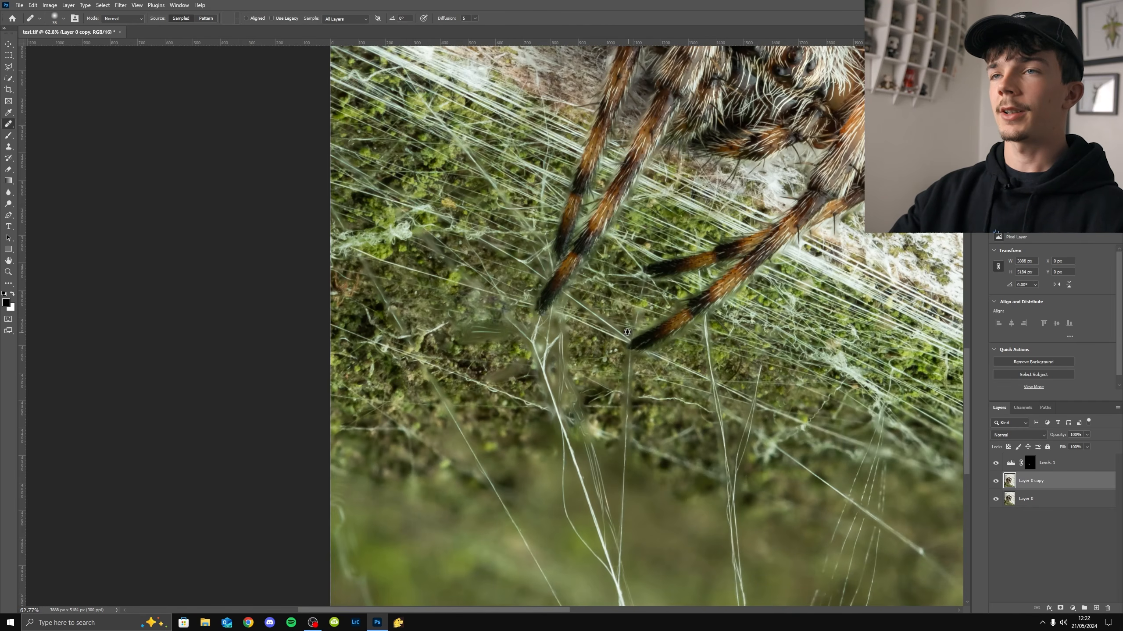
scroll(594, 202, up, 5)
drag(610, 174, 584, 283)
drag(706, 396, 589, 279)
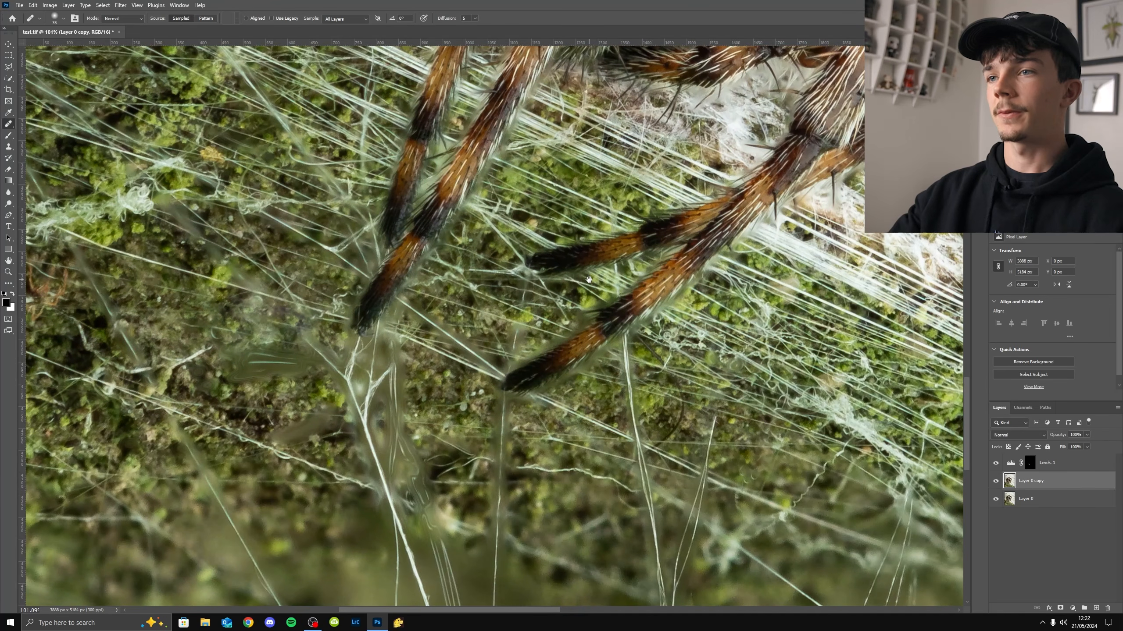
mouse_move(629, 445)
mouse_down()
mouse_move(632, 466)
mouse_move(555, 383)
mouse_up()
scroll(653, 444, up, 4)
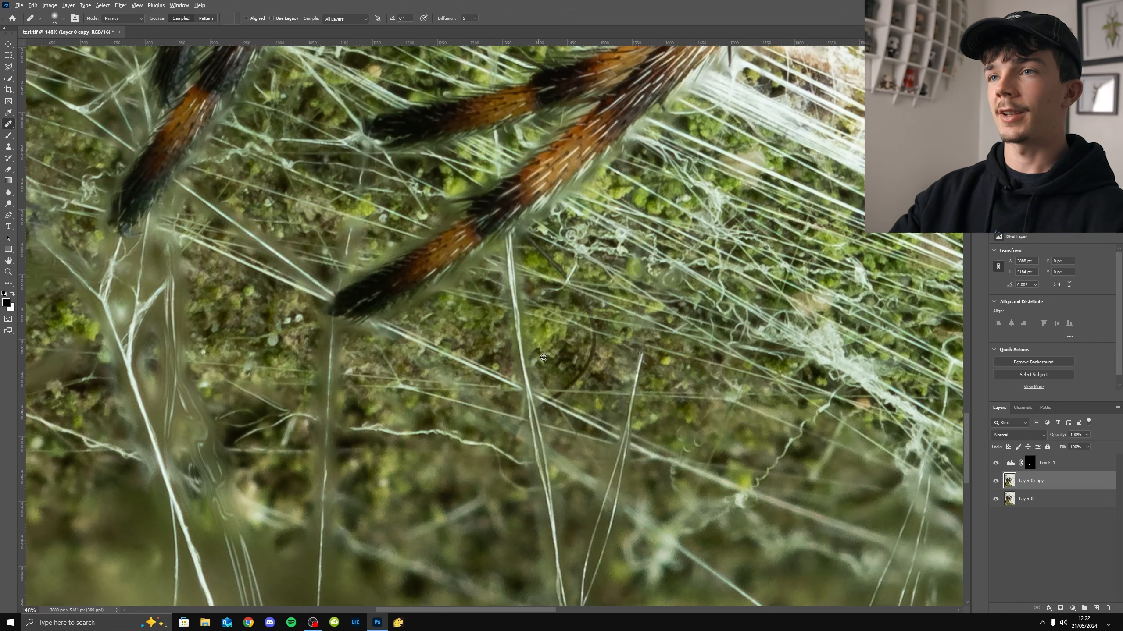
scroll(574, 400, up, 2)
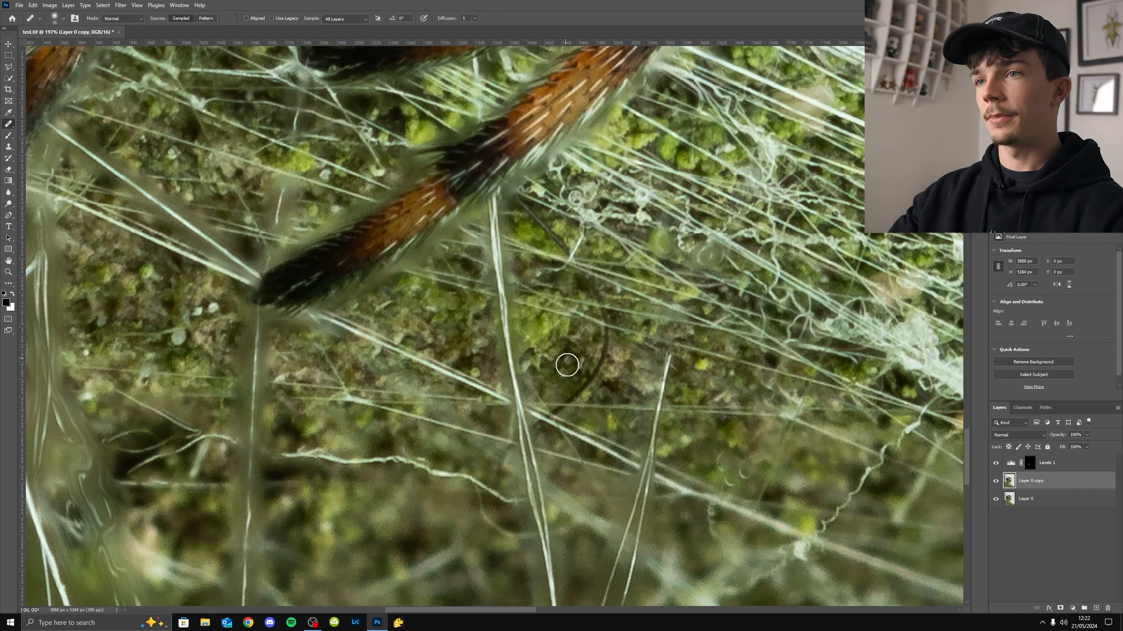
key(bracketleft)
key(bracketleft)
key(bracketleft)
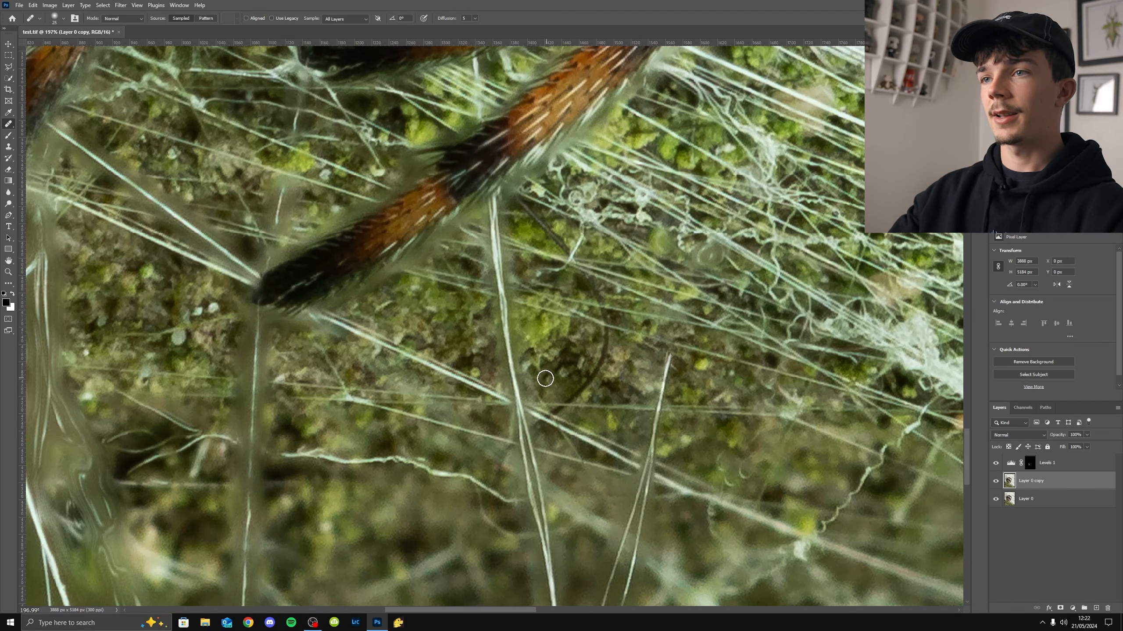
scroll(527, 391, up, 1)
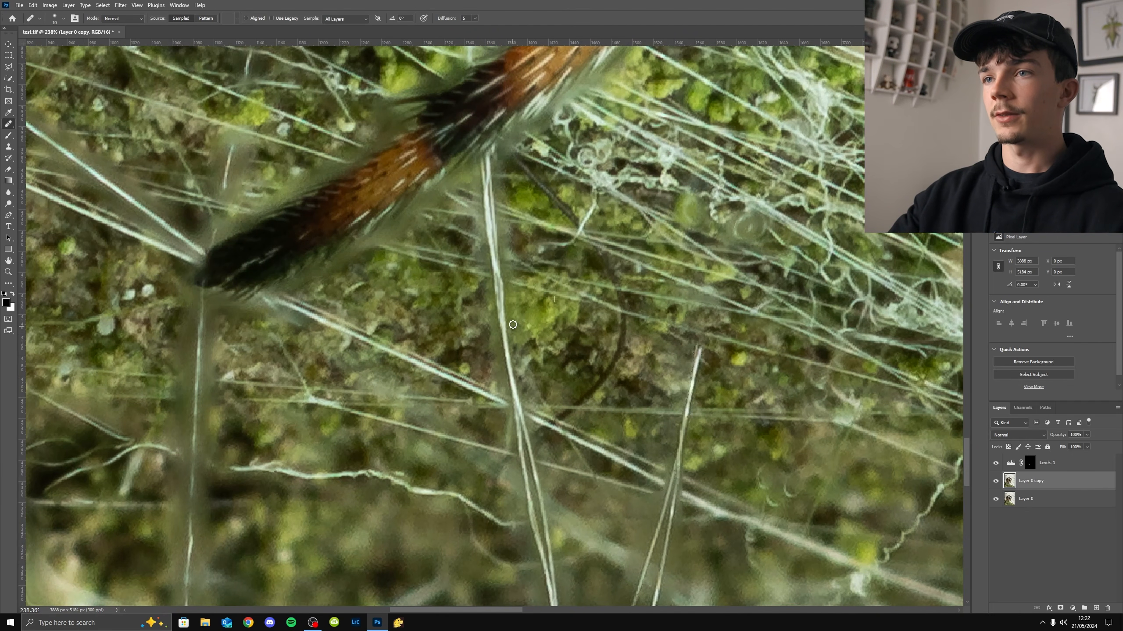
drag(511, 286, 528, 382)
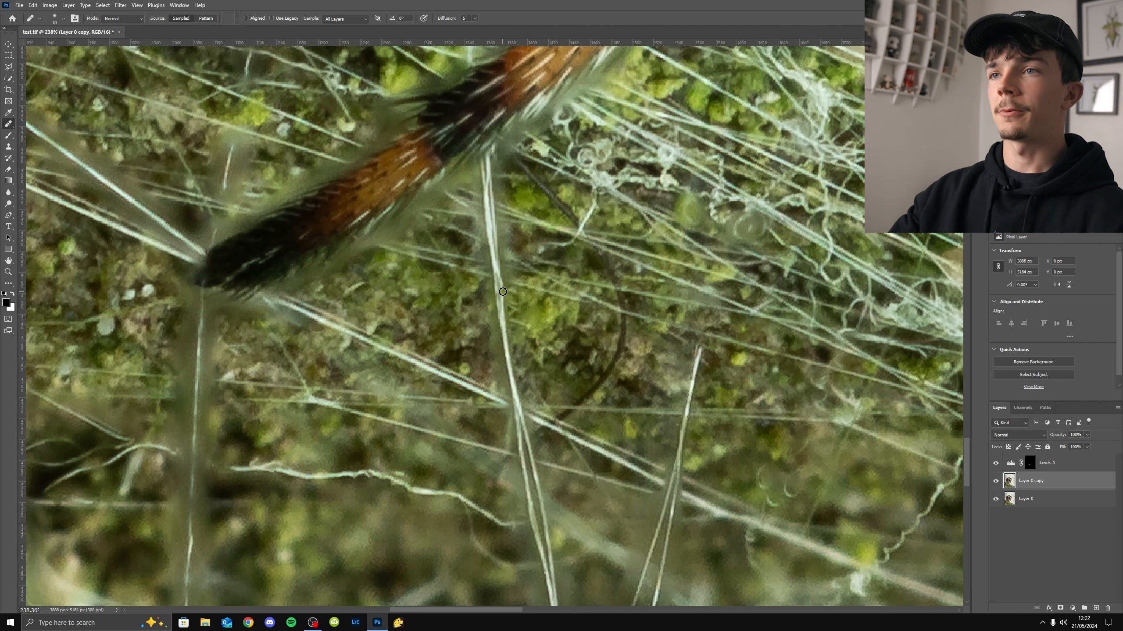
mouse_move(498, 240)
mouse_down()
mouse_move(498, 204)
mouse_move(491, 239)
mouse_move(513, 303)
mouse_up()
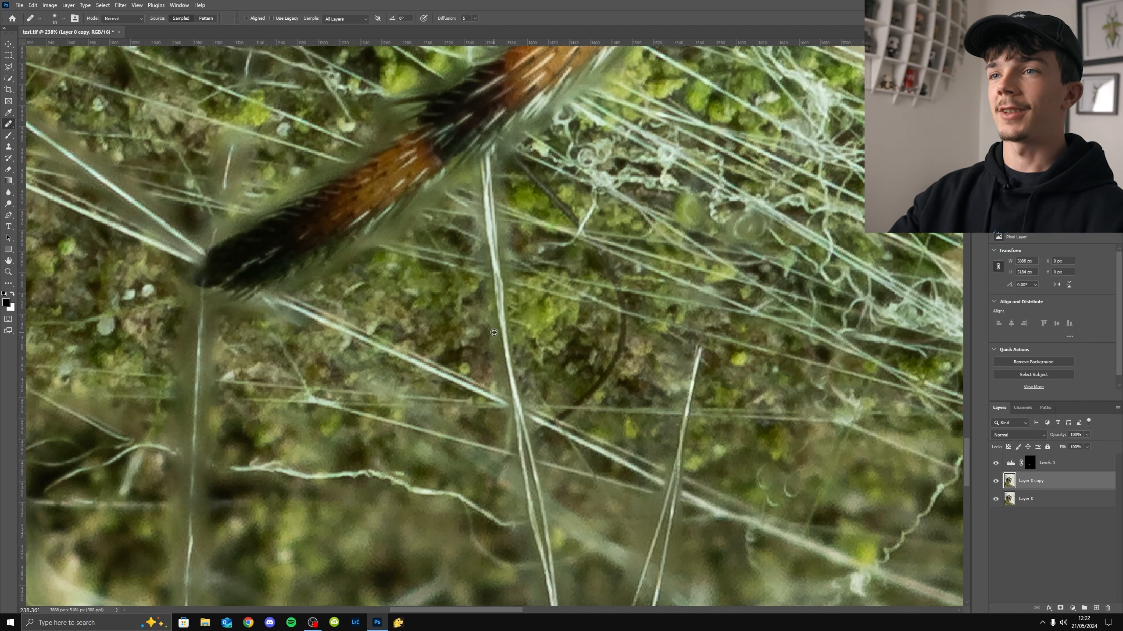
Heal the blurred halo above the diagonal web strand between the two leg tips and compare the duplicated layer with the original
scroll(493, 332, down, 2)
drag(343, 331, 566, 384)
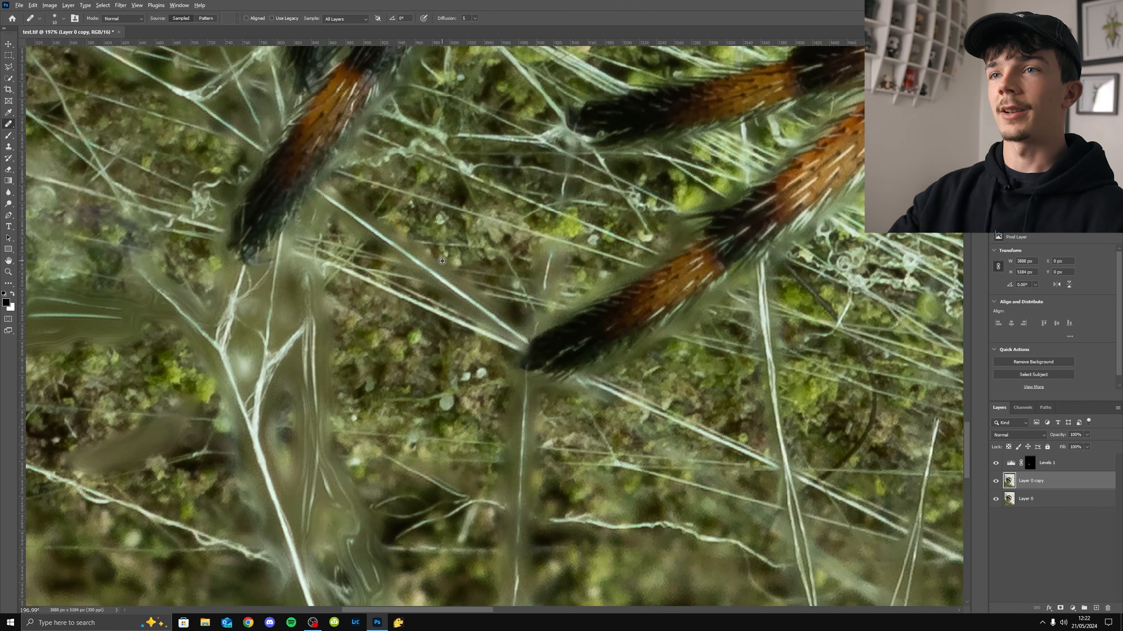
scroll(442, 261, up, 2)
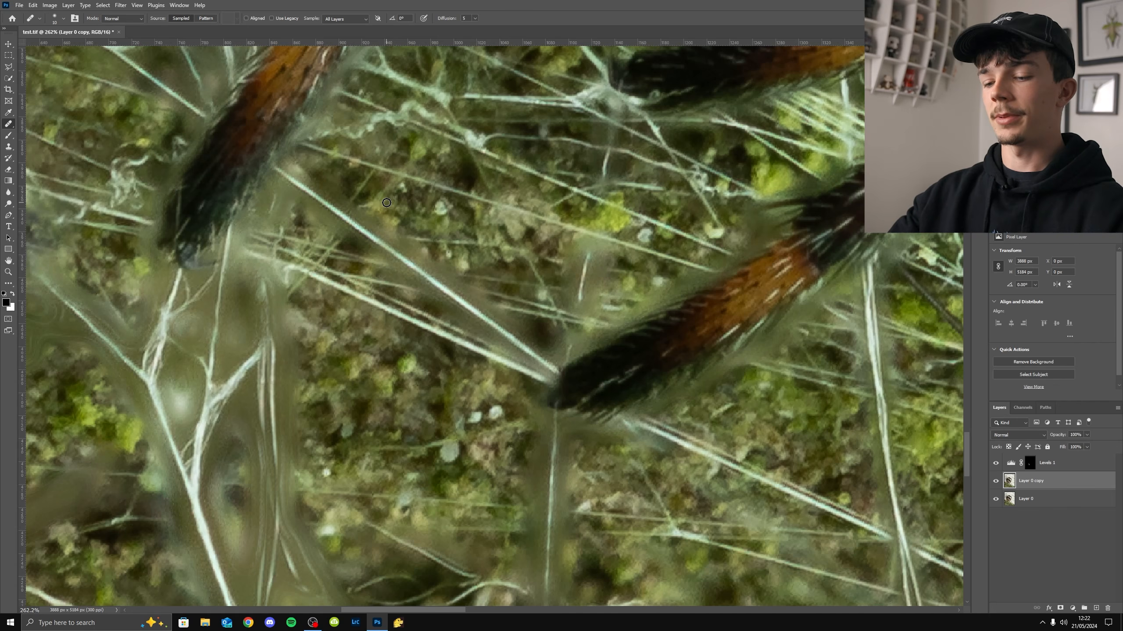
key(bracketright)
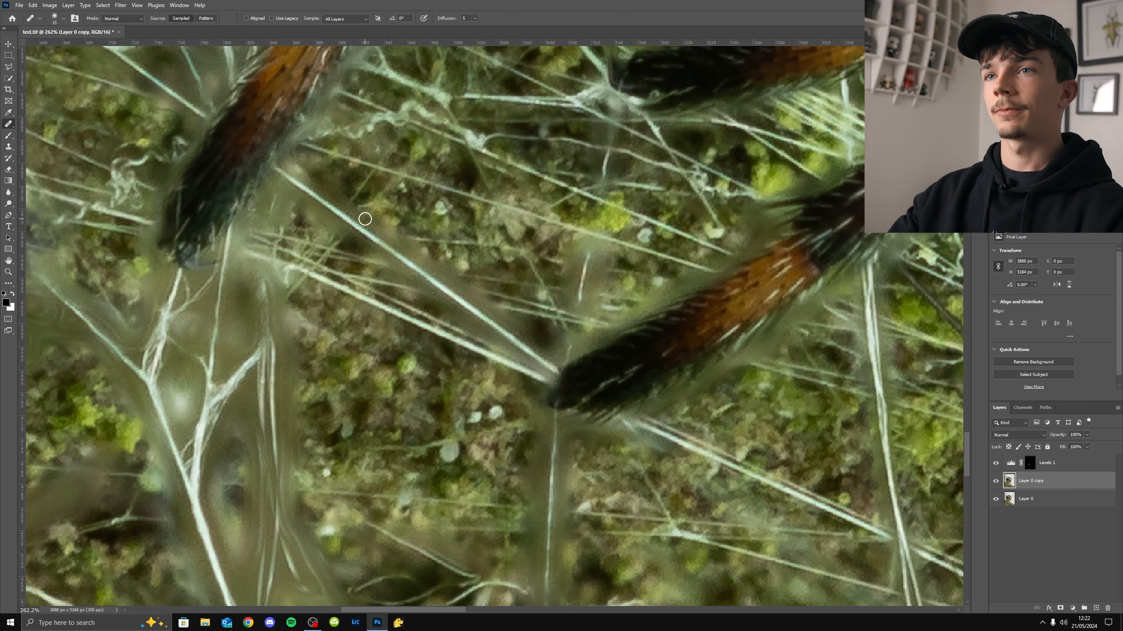
drag(375, 224, 466, 286)
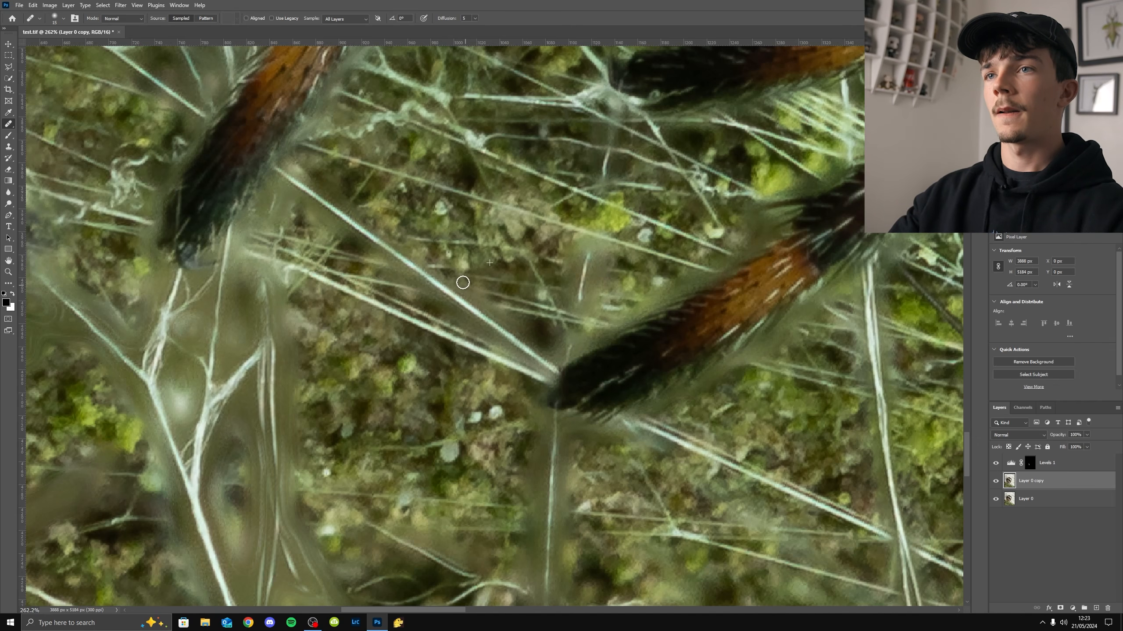
click(996, 482)
click(996, 481)
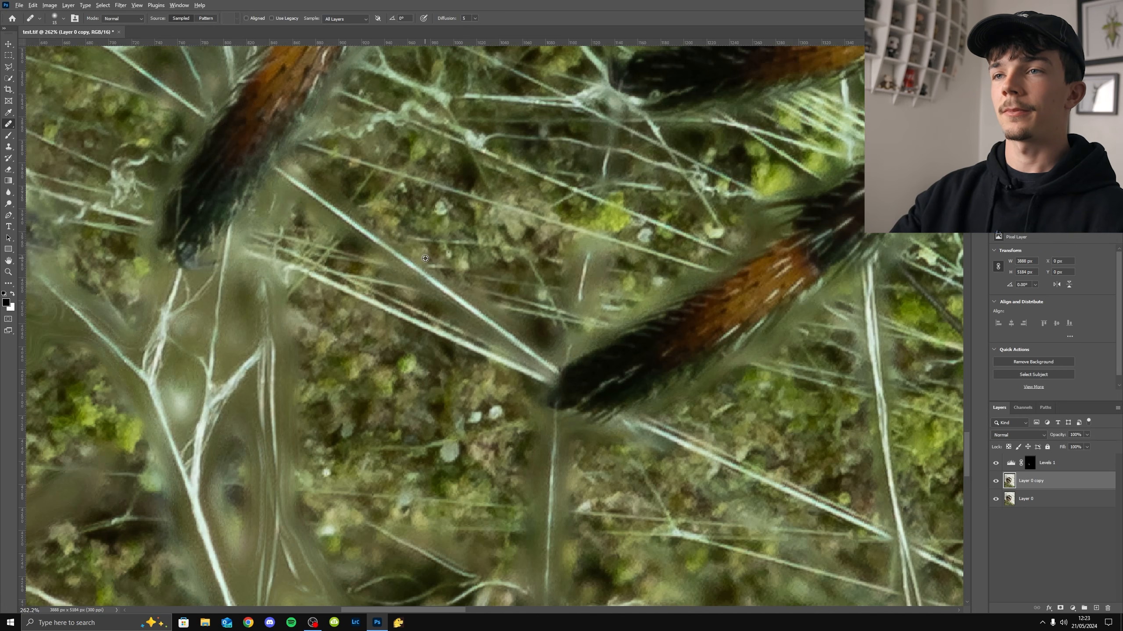
Add a new empty layer on top of the stack and sample the pale background colour for the Brush
scroll(425, 258, down, 3)
scroll(425, 260, down, 3)
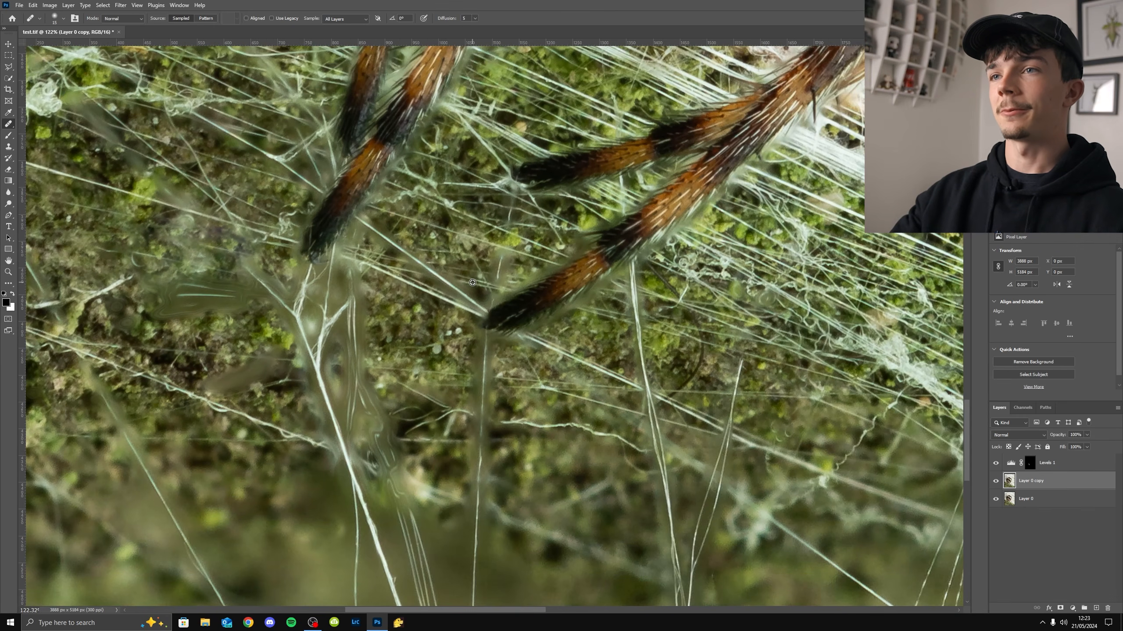
scroll(472, 282, down, 10)
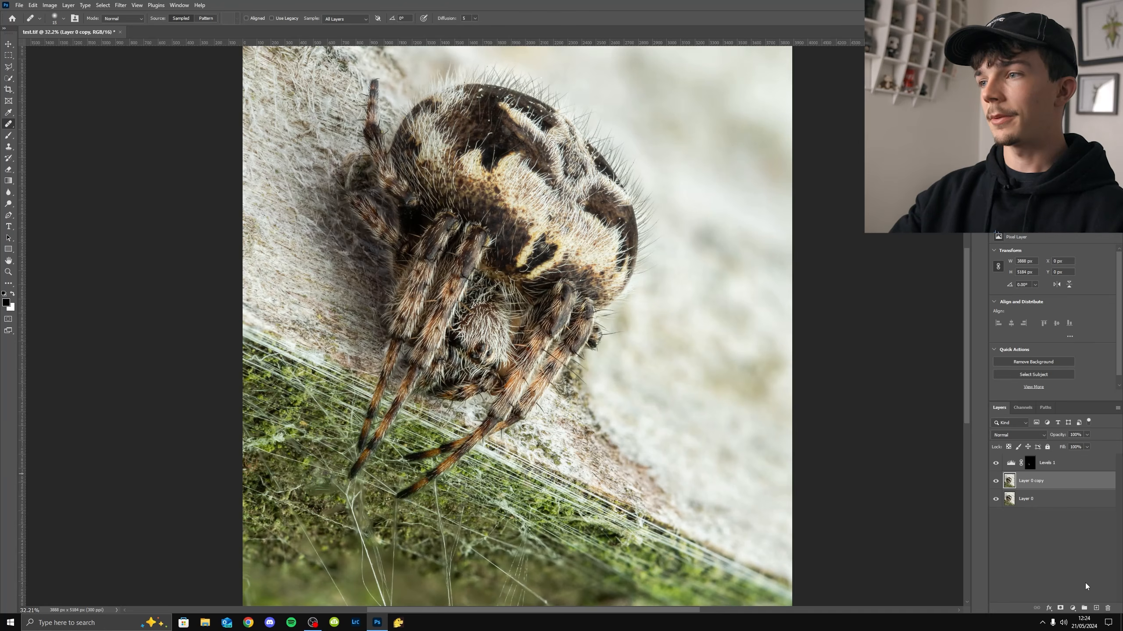
click(1096, 609)
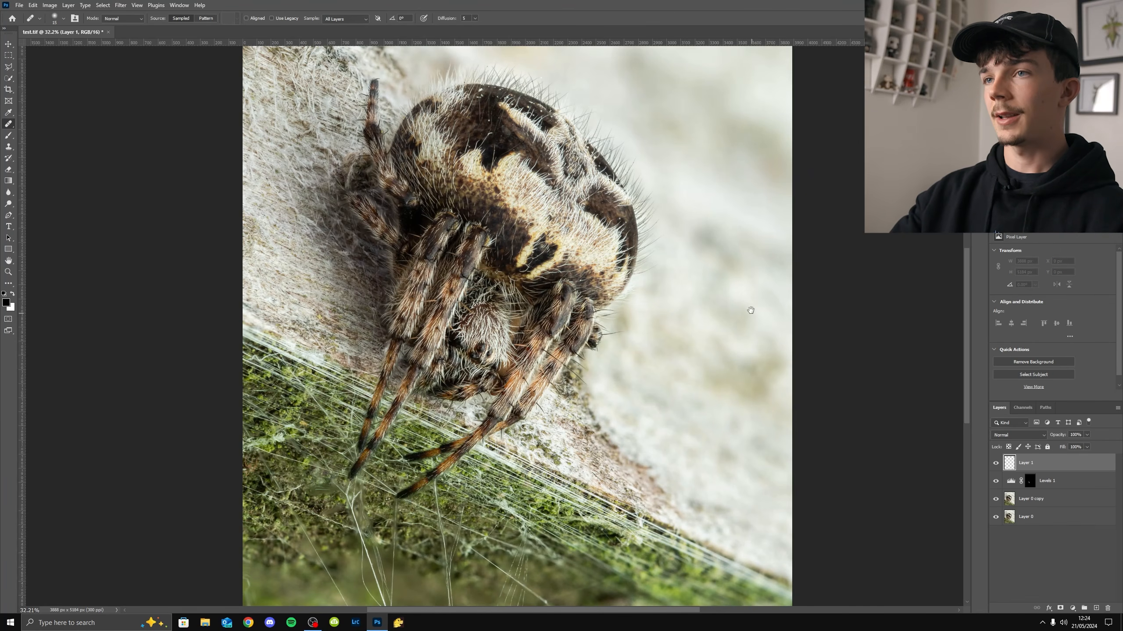
drag(750, 310, 708, 381)
key(b)
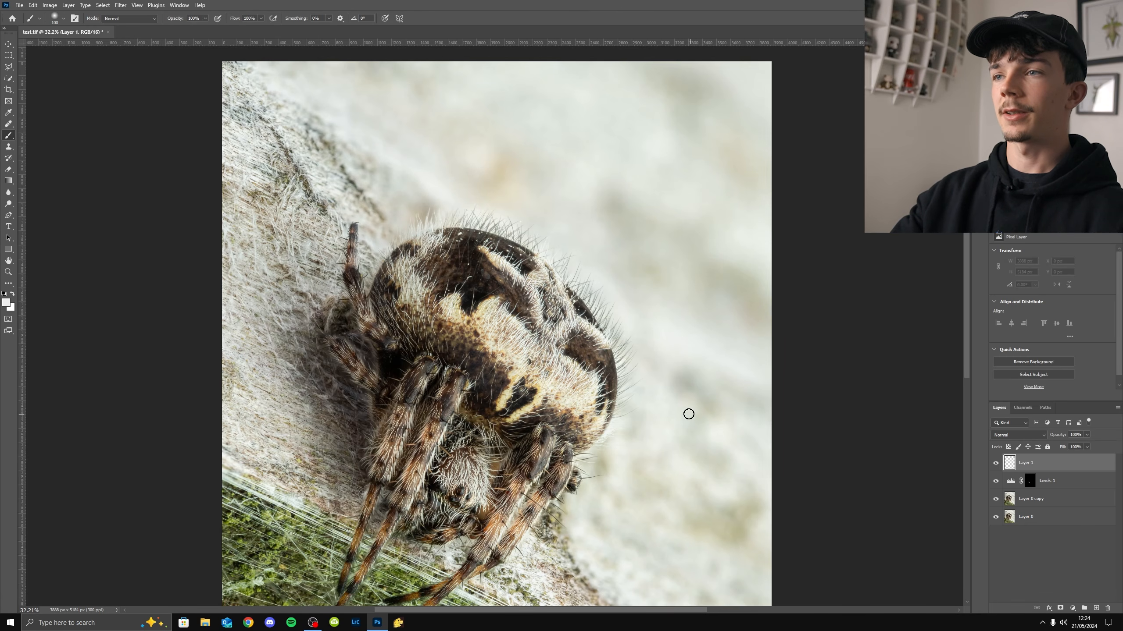
alt+click(683, 333)
Enlarge the Soft Round brush to 700 px, keeping its hardness at 0%
key(bracketright)
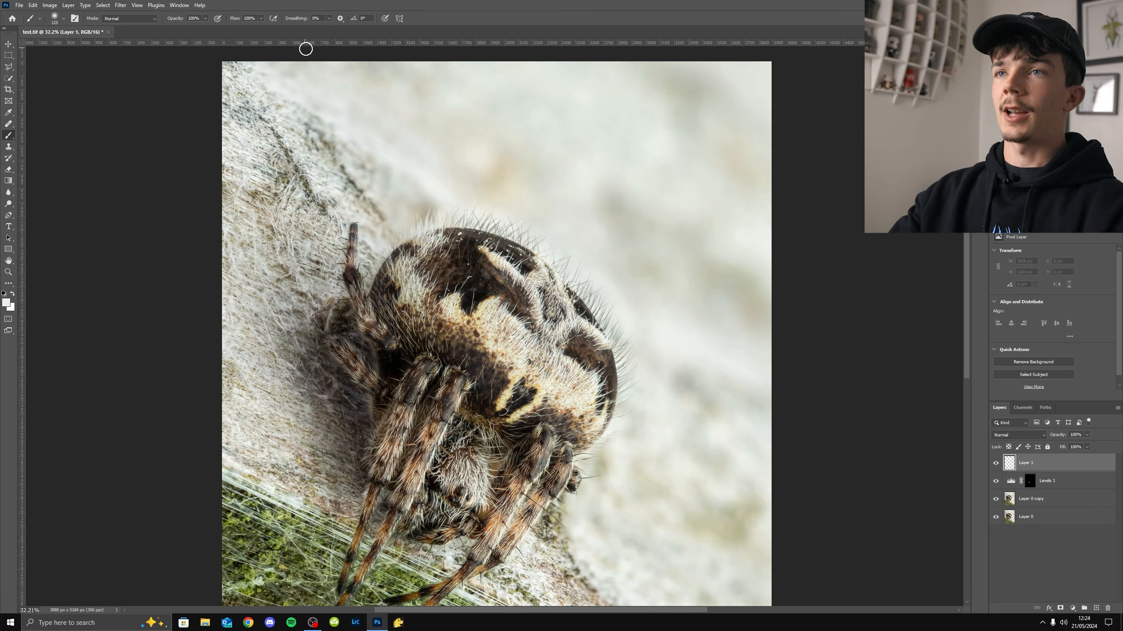
key(bracketright)
key(bracketright)
key(bracketright)
key(bracketright)
key(bracketright)
key(bracketright)
right_click(531, 128)
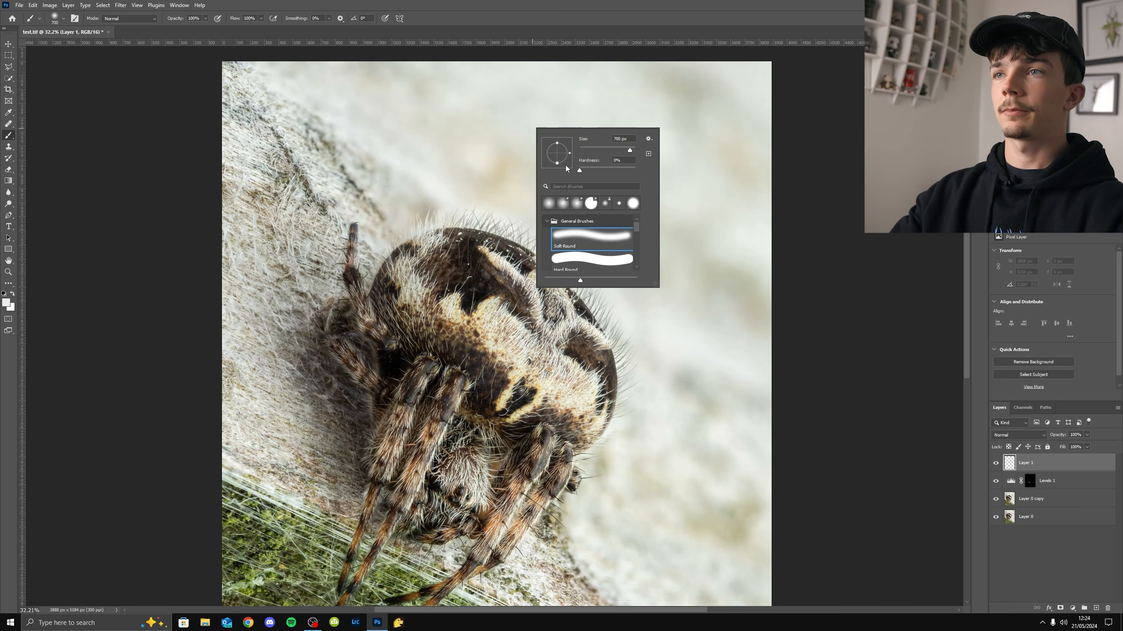
key(Return)
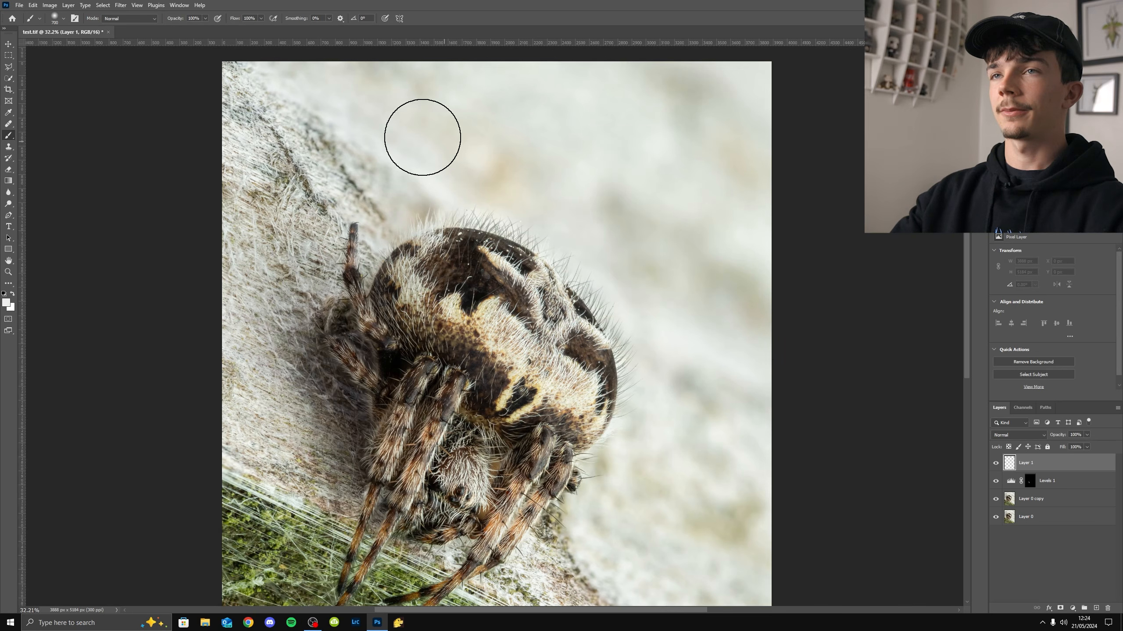
Paint the sampled pale tone over the blotchy background around the spider with a 900 px Brush at 50% opacity
drag(178, 19, 168, 18)
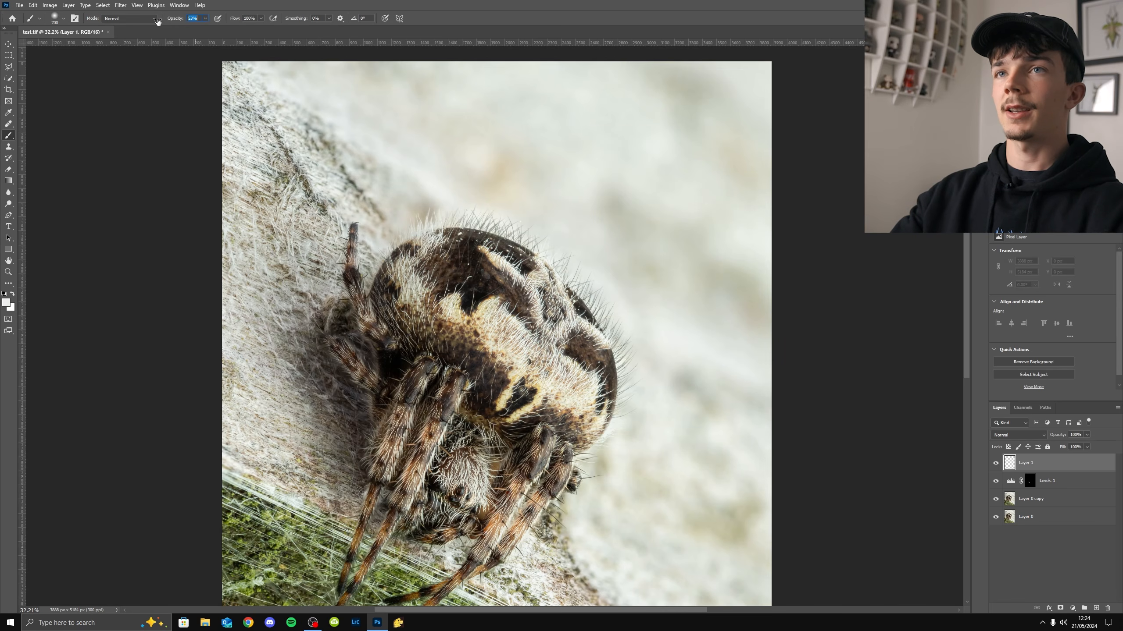
key(5)
key(bracketright)
key(bracketright)
mouse_move(708, 377)
mouse_down()
mouse_move(728, 290)
mouse_move(707, 252)
mouse_move(613, 202)
mouse_move(704, 160)
mouse_move(669, 125)
mouse_move(708, 98)
mouse_move(762, 151)
mouse_move(719, 109)
mouse_move(439, 94)
mouse_move(535, 146)
mouse_up()
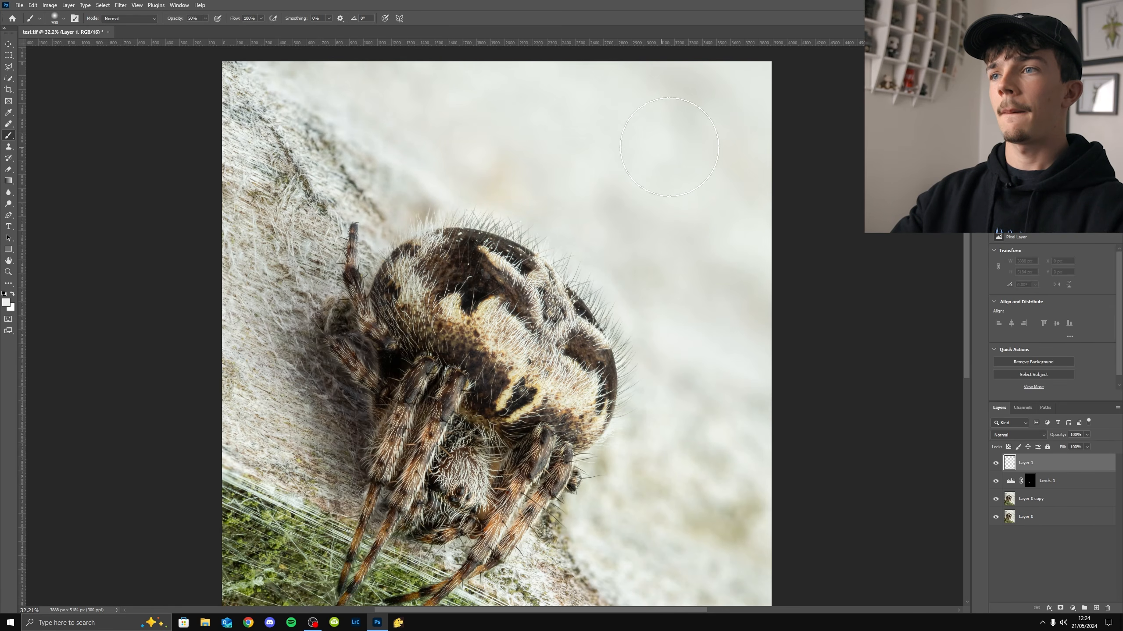
mouse_move(669, 147)
mouse_down()
mouse_move(776, 446)
mouse_move(772, 488)
mouse_move(781, 496)
mouse_move(735, 372)
mouse_up()
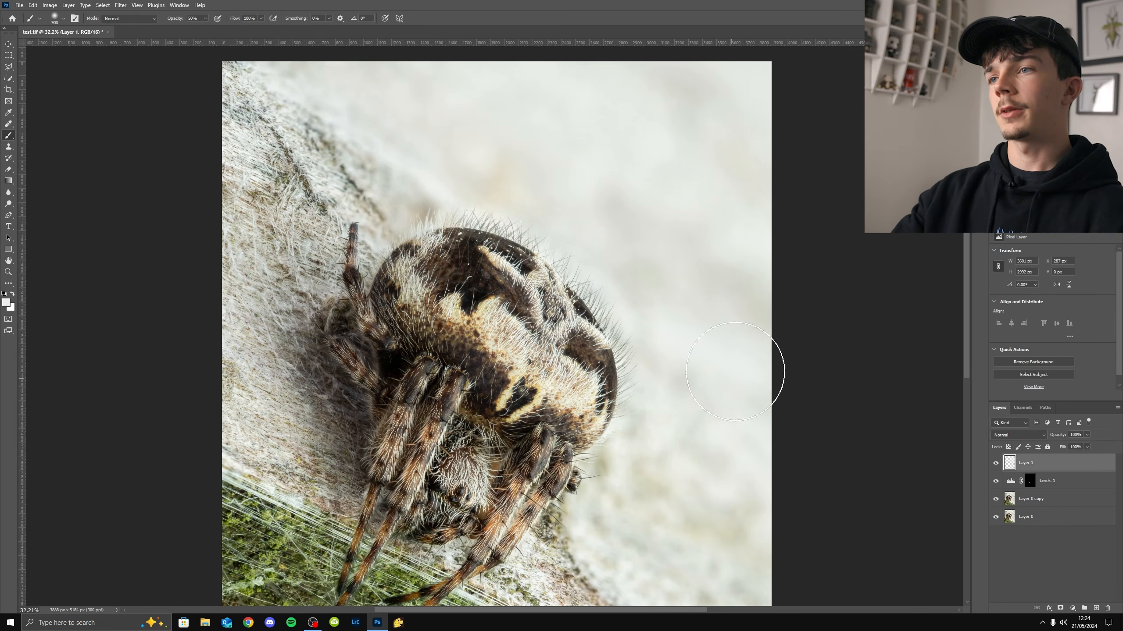
Check the smoothed background in the whole image and lower the painted layer's opacity to about 70%
scroll(794, 278, down, 2)
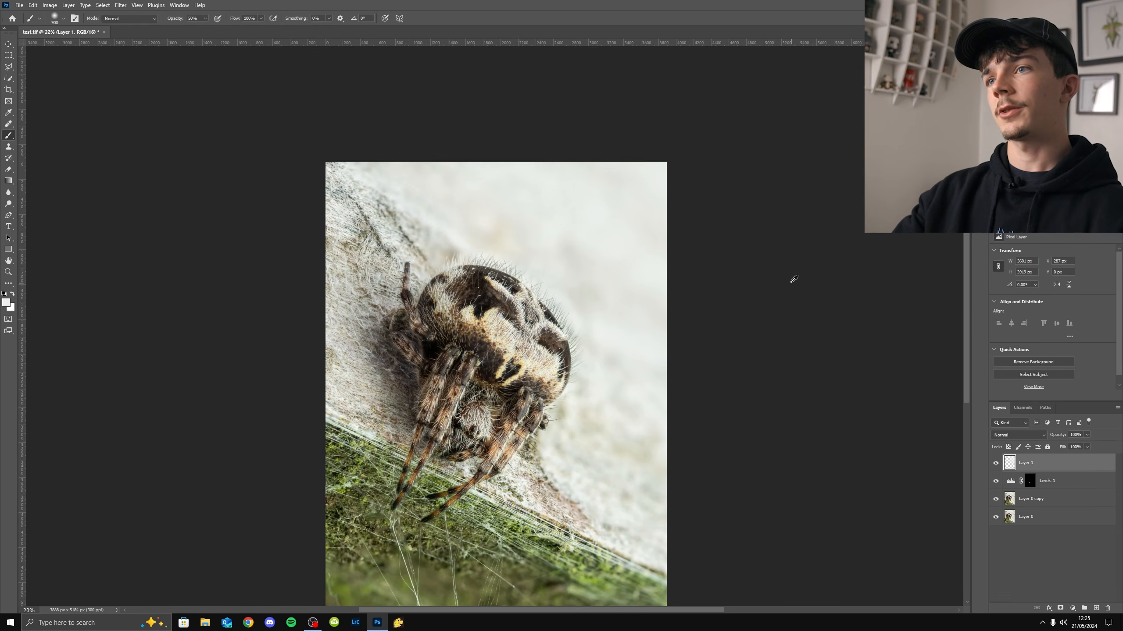
scroll(703, 271, down, 2)
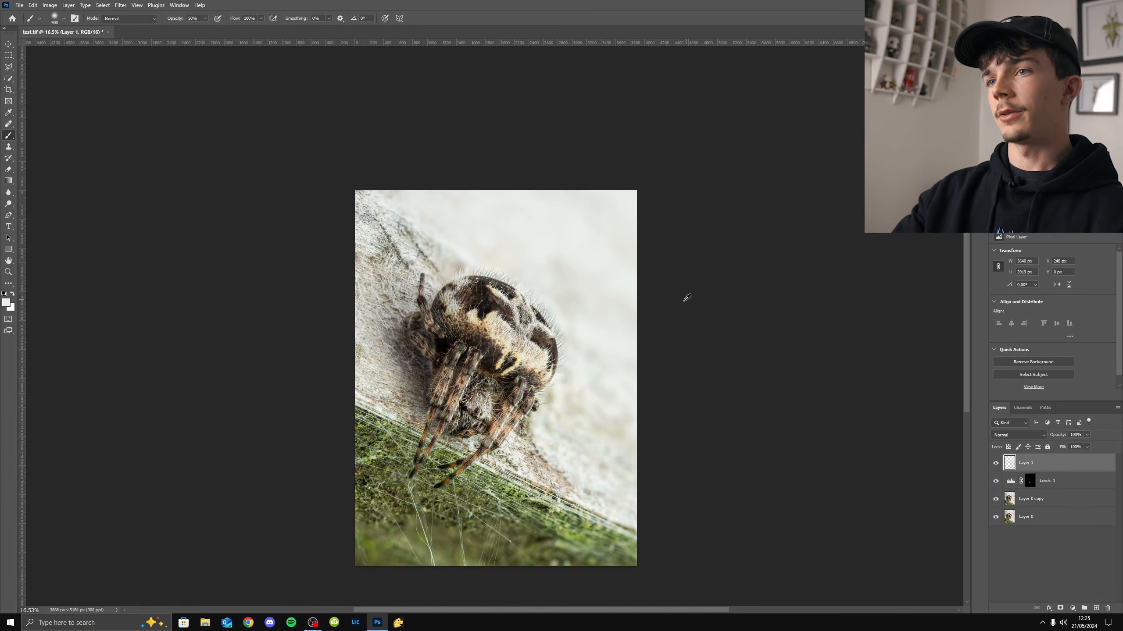
scroll(687, 298, up, 2)
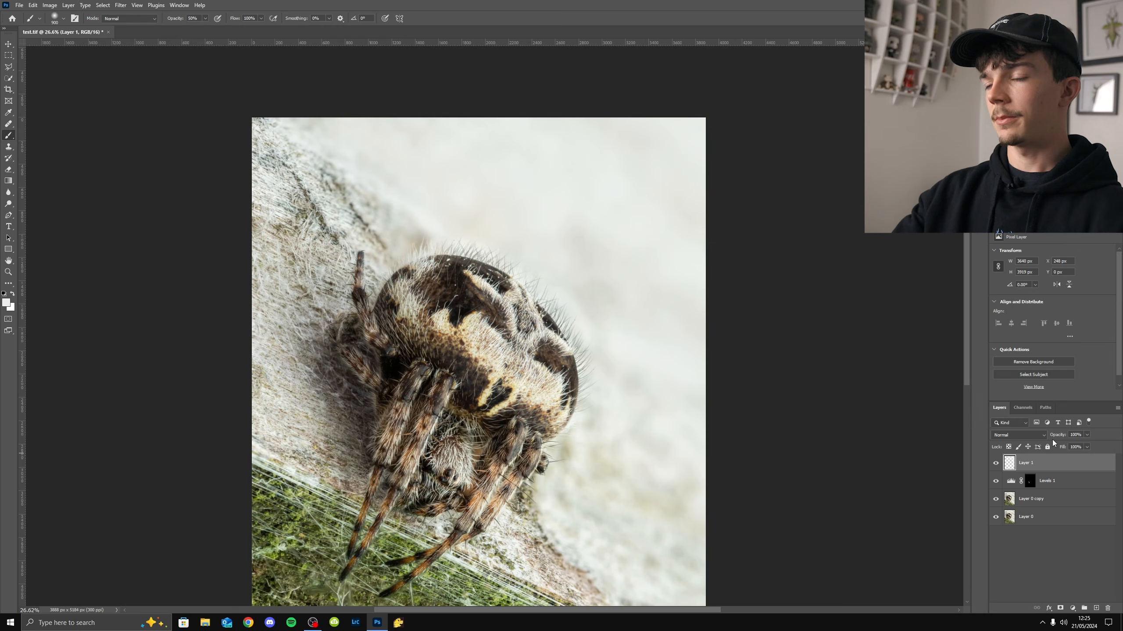
drag(1057, 435, 1042, 436)
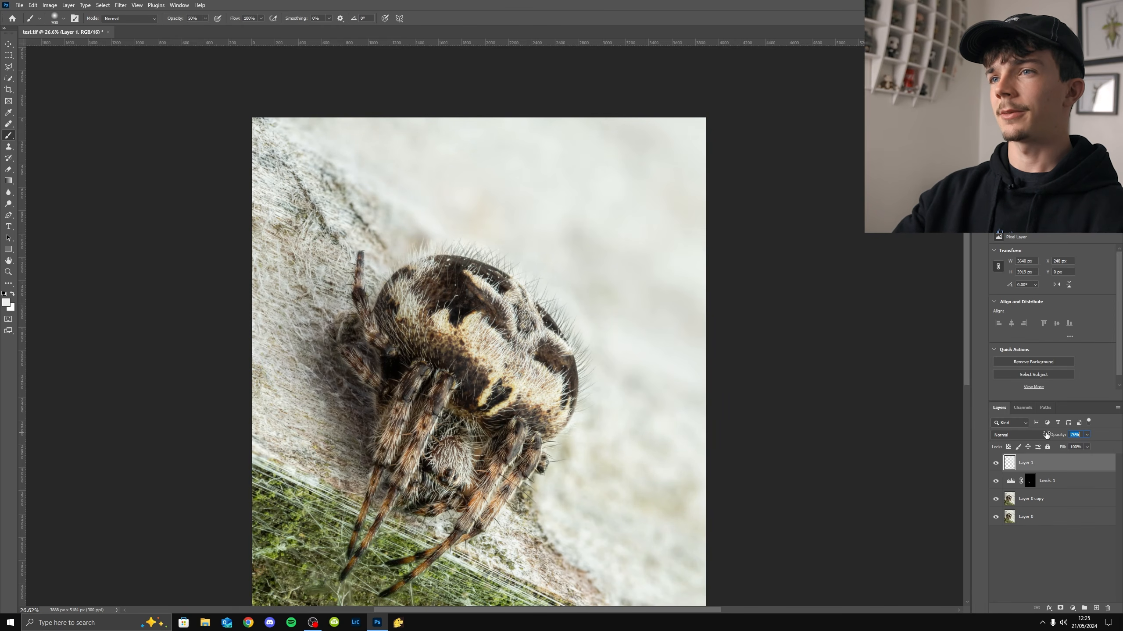
Set the painted background layer's opacity to 78% and compare the image with and without that layer
drag(1049, 435, 1048, 436)
click(994, 465)
click(994, 465)
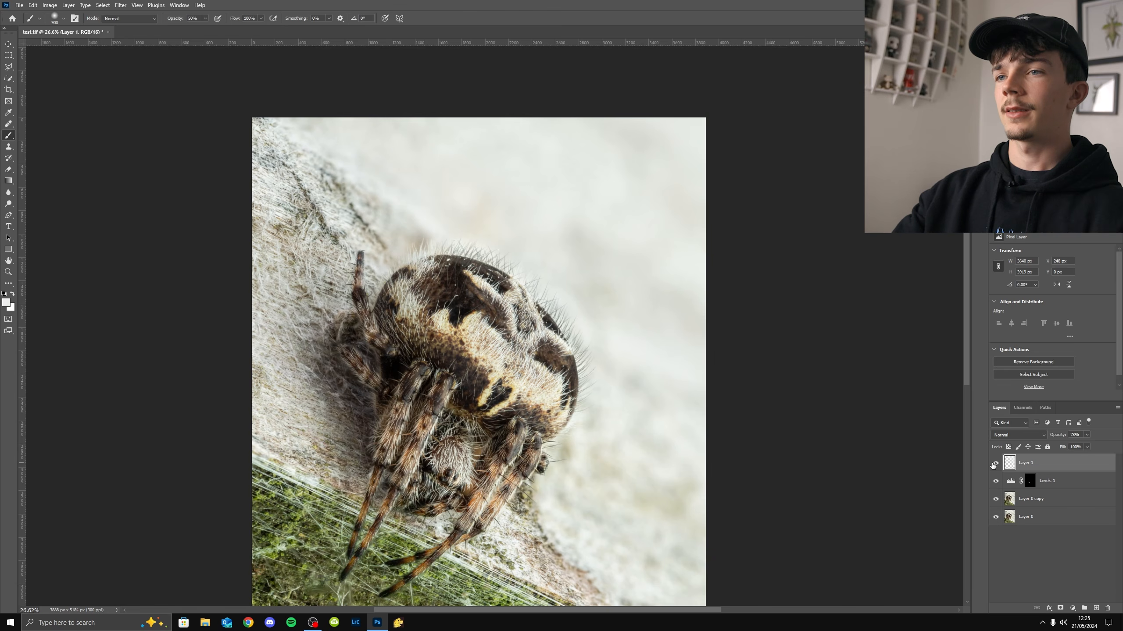
scroll(606, 208, down, 3)
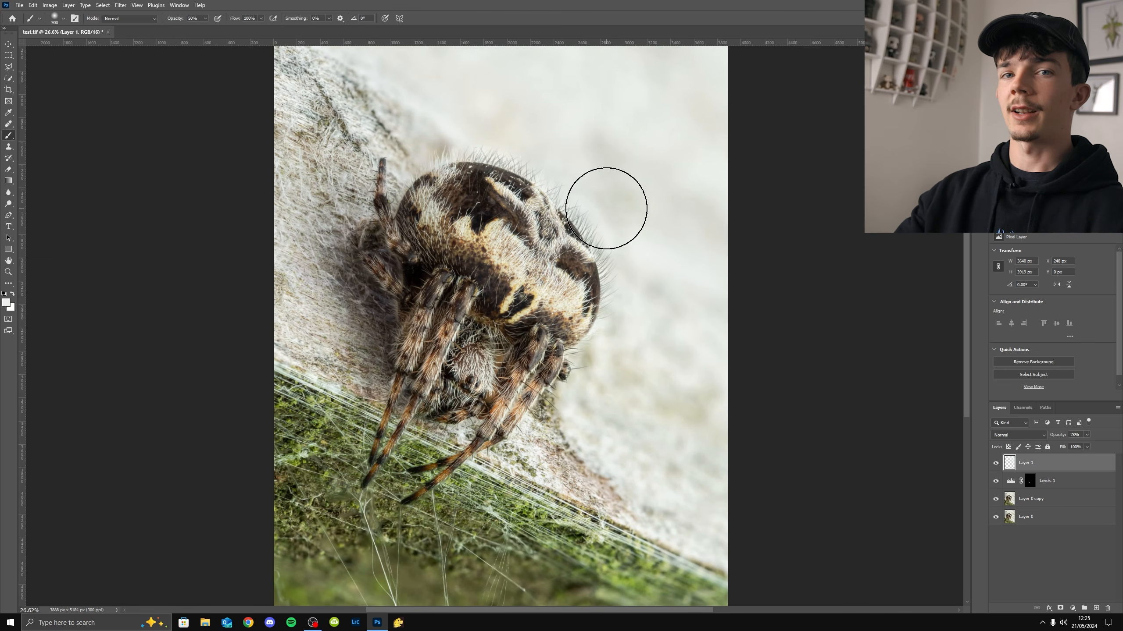
mouse_move(639, 331)
mouse_down()
mouse_move(679, 377)
mouse_move(692, 347)
mouse_up()
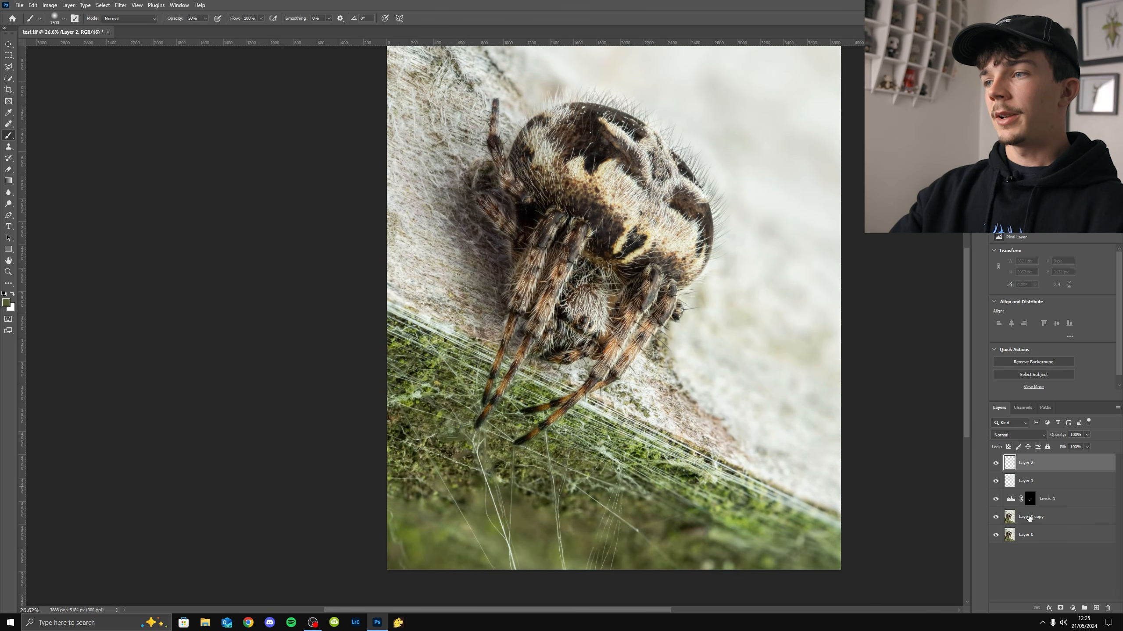
Try merging all the layers above the base Layer 0 into one and undo the merge
shift+click(1029, 522)
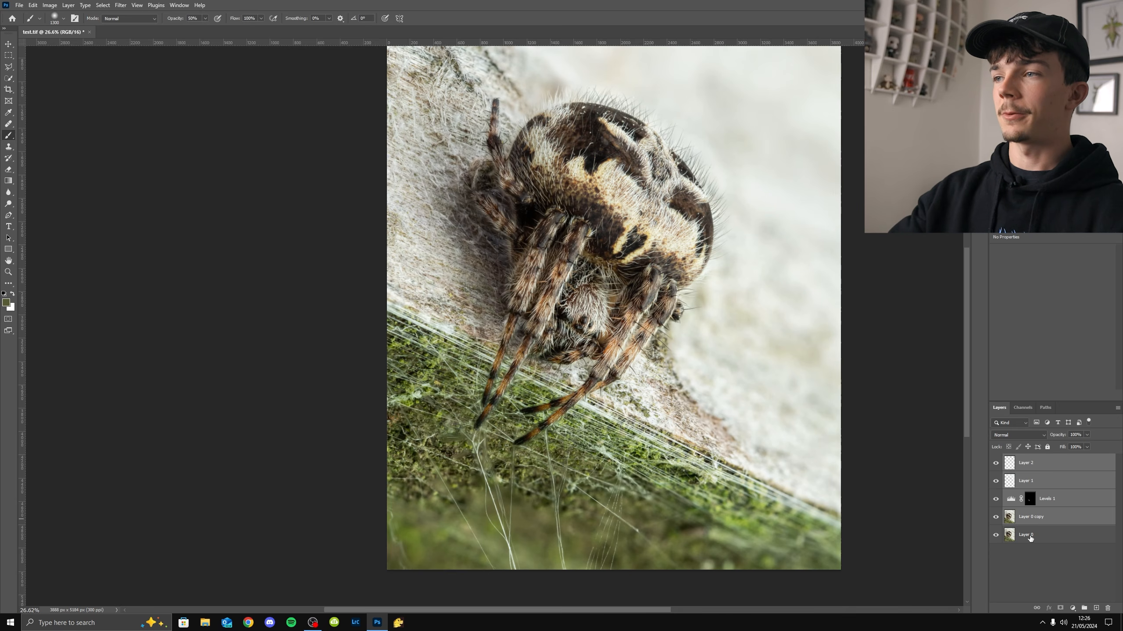
key(ctrl+e)
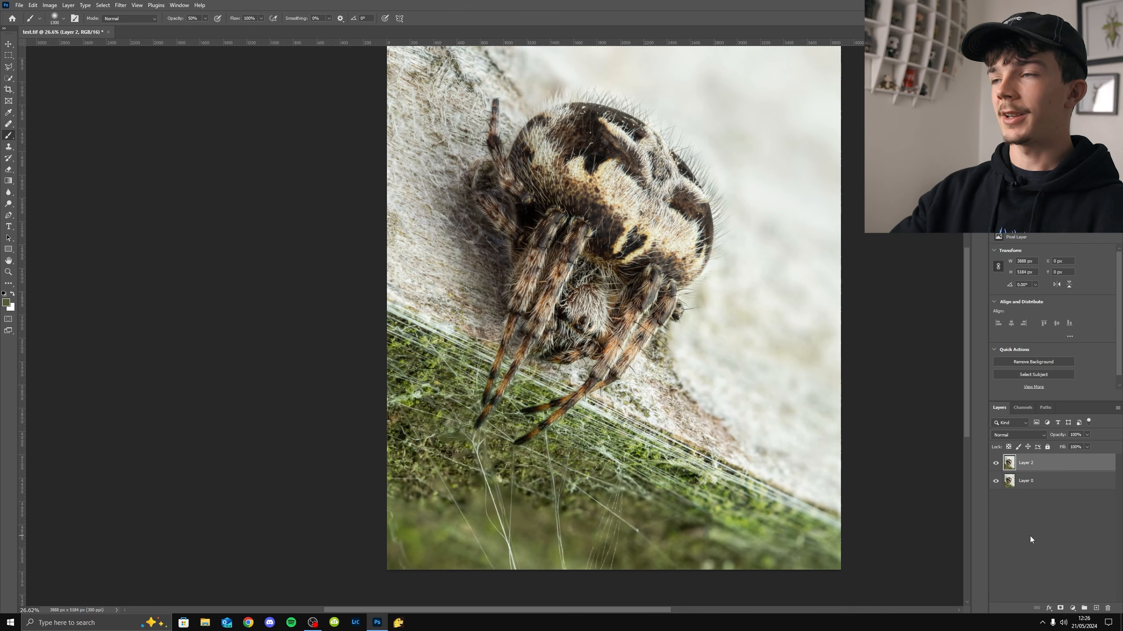
key(ctrl+z)
Stamp all visible layers into the empty top layer and compare the image with it hidden and shown
click(1048, 560)
click(1046, 468)
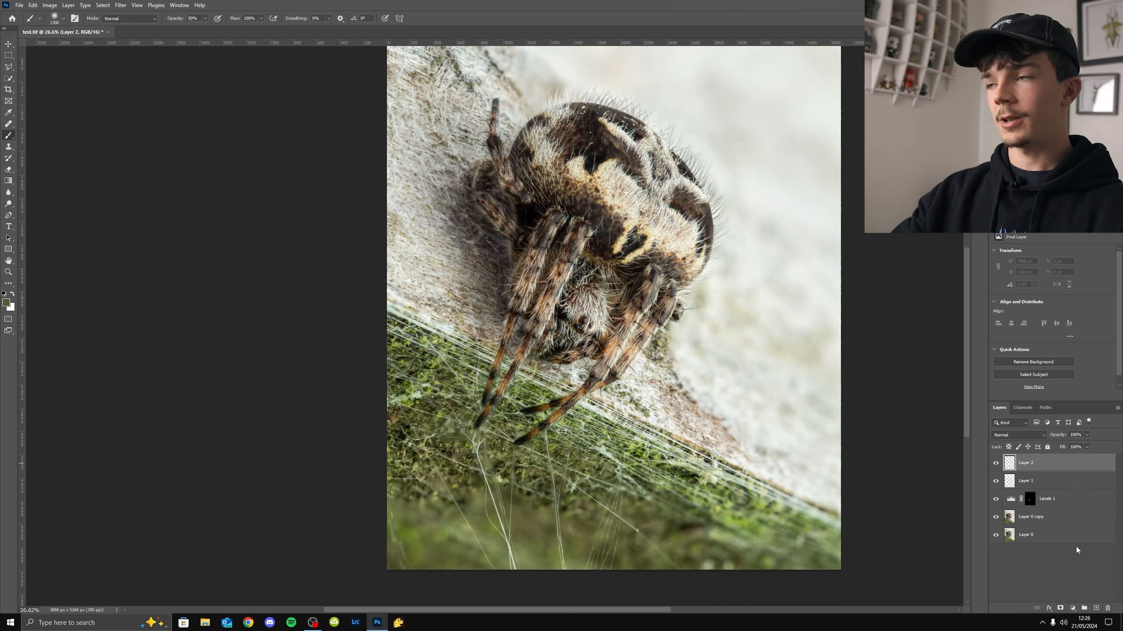
key(ctrl+alt+shift+e)
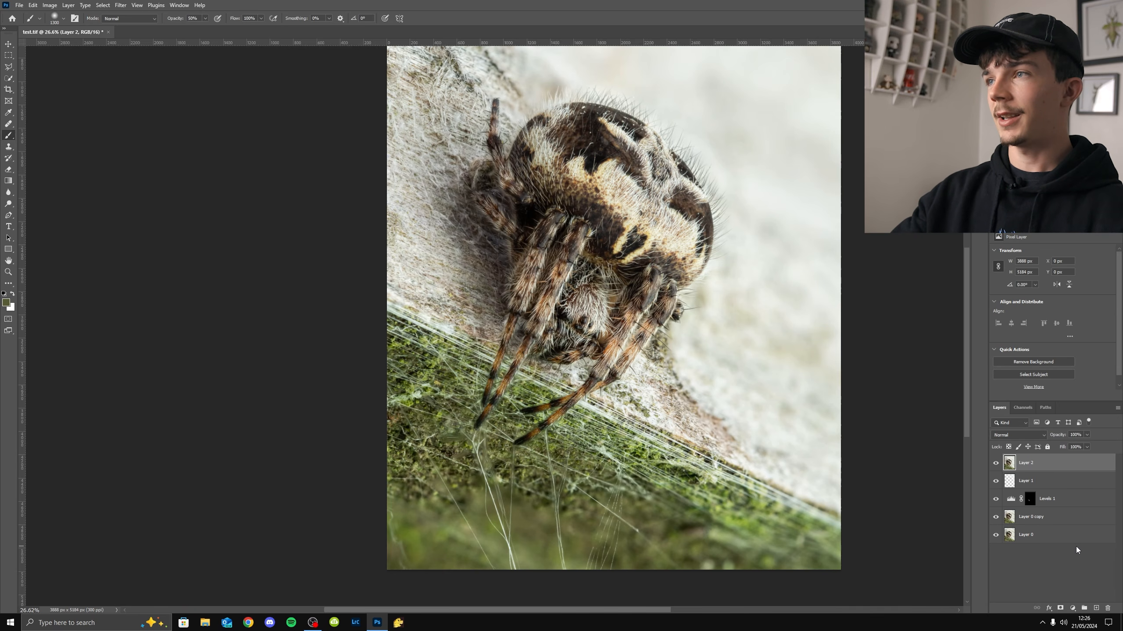
click(995, 466)
click(995, 466)
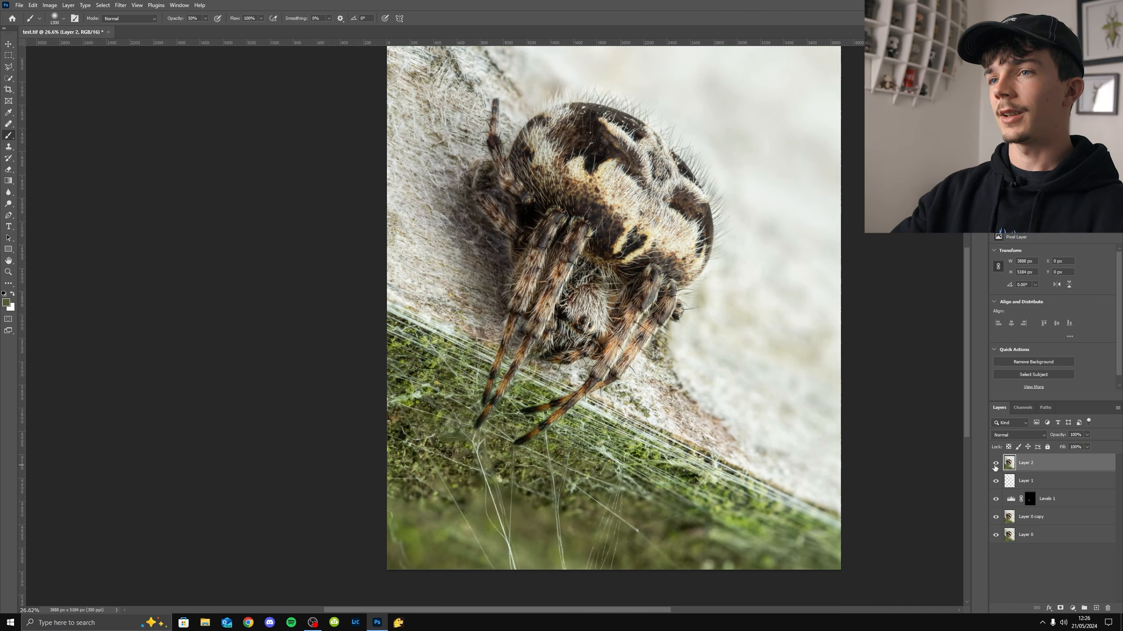
Undo the stamped layer and merge all the layers above the base Layer 0 into one
key(ctrl+z)
key(ctrl+z)
key(ctrl+z)
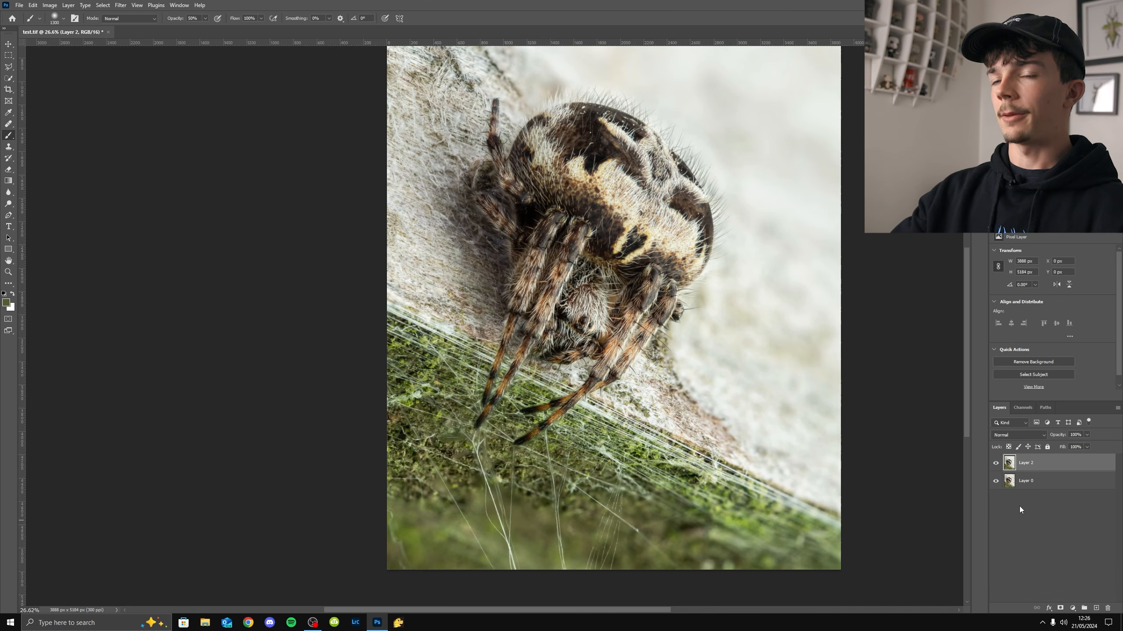
Duplicate the merged layer and apply a High Pass filter with a 1.5-pixel radius to the copy
key(ctrl+j)
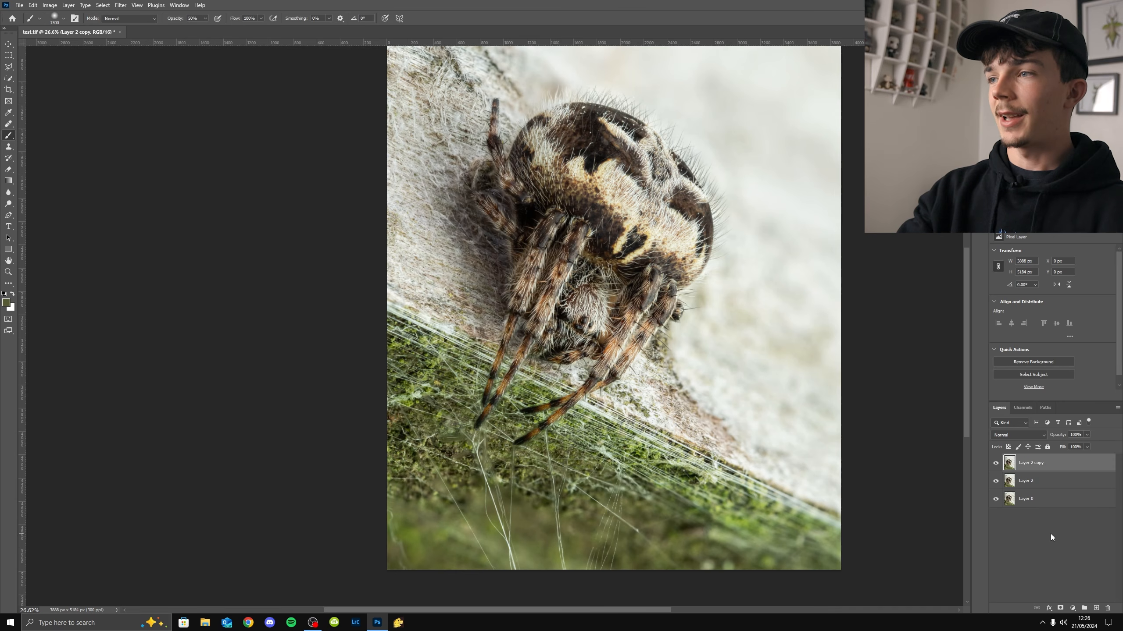
click(120, 5)
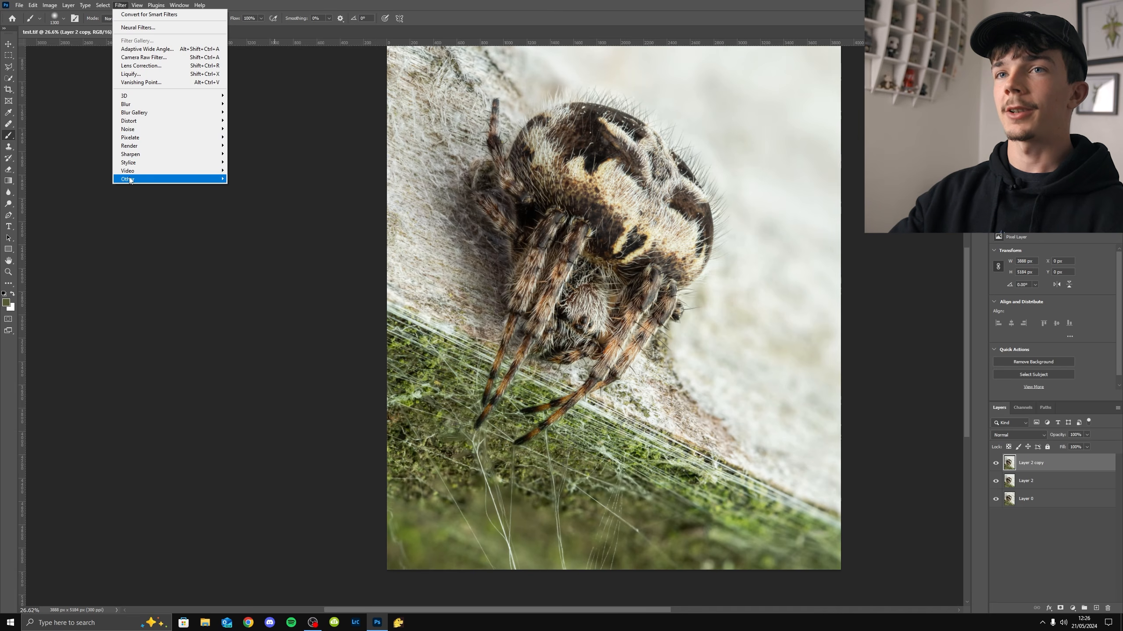
mouse_move(208, 178)
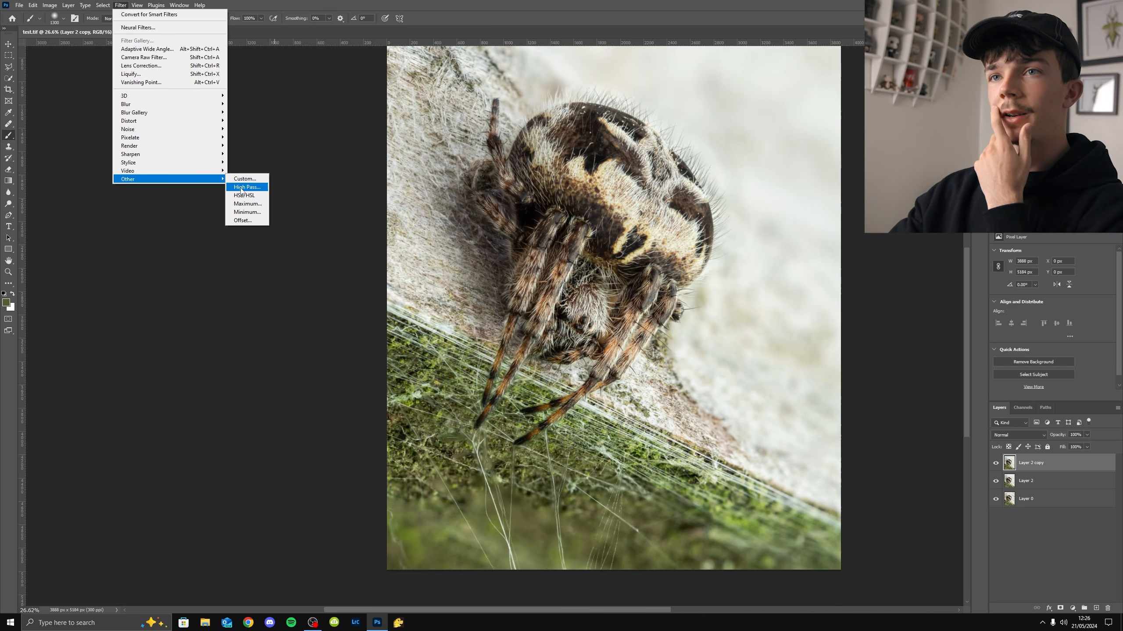
click(242, 188)
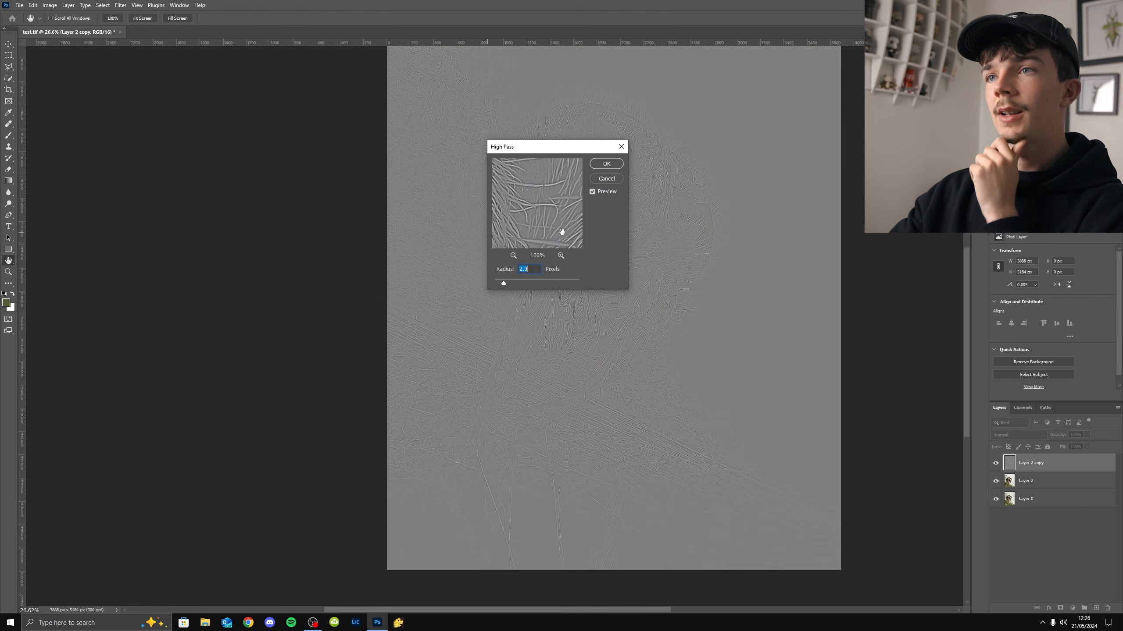
drag(562, 232, 566, 241)
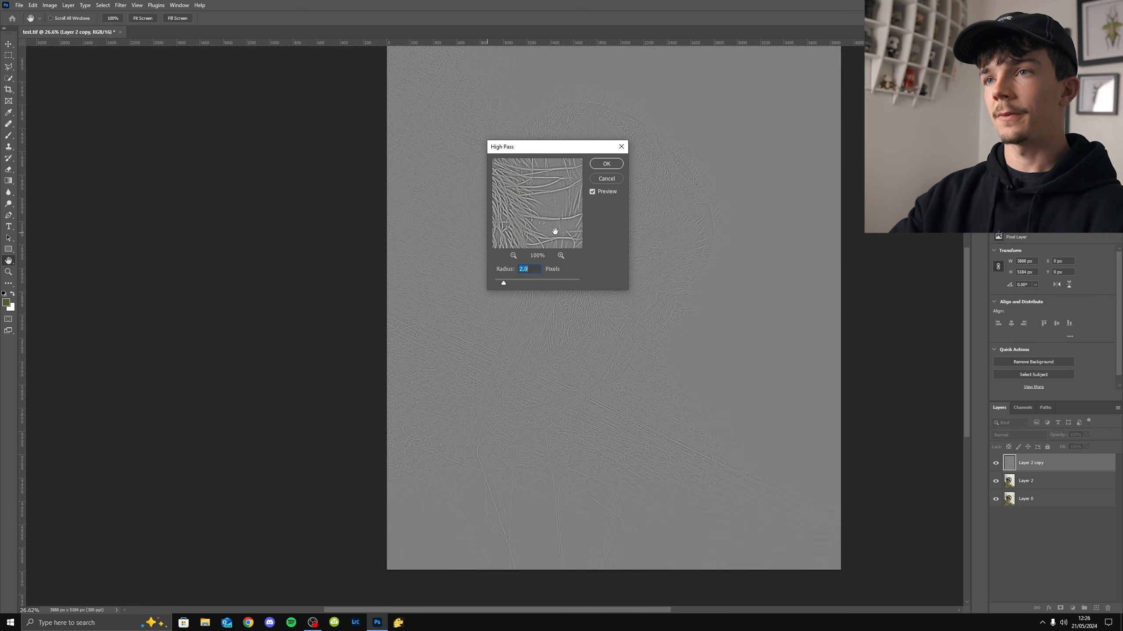
drag(545, 214, 556, 232)
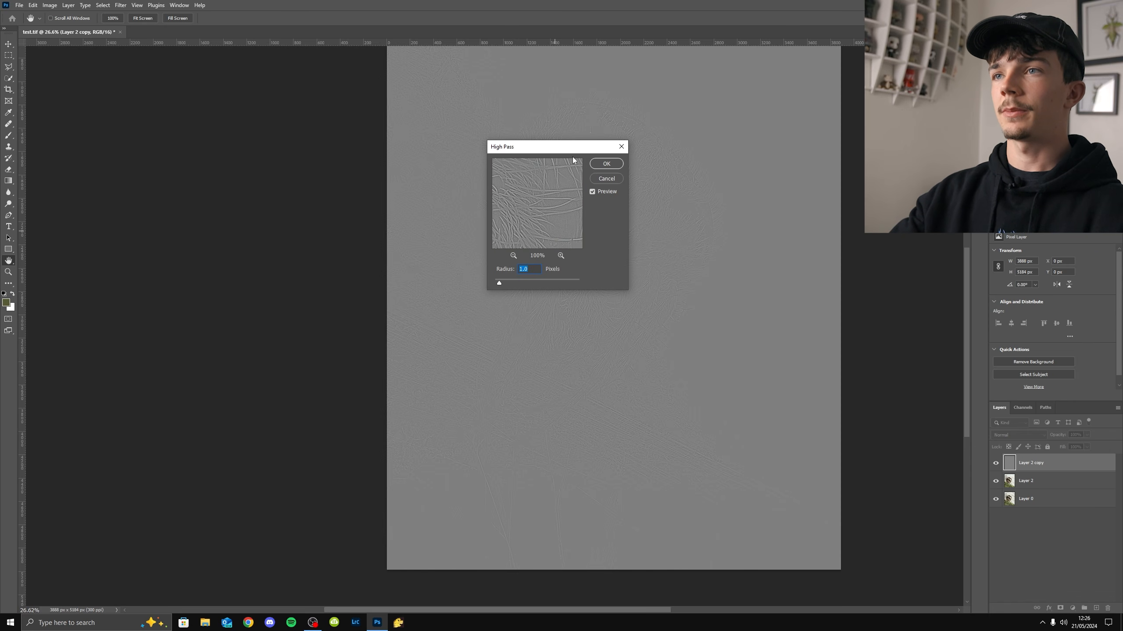
drag(573, 150, 862, 205)
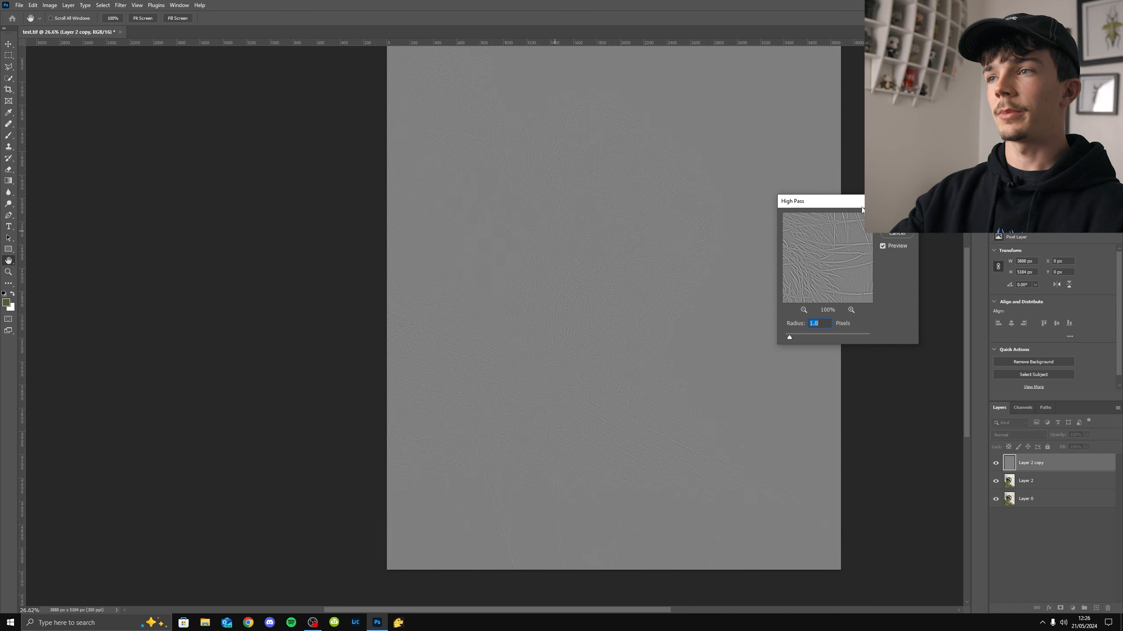
text(1.)
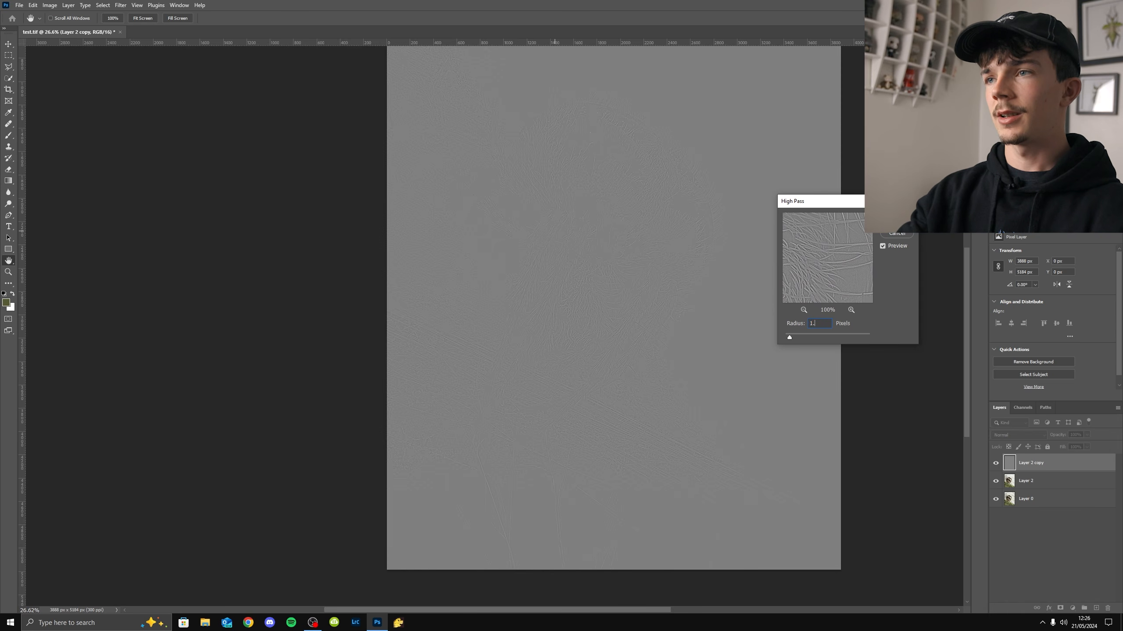
text(5)
key(Return)
key(b)
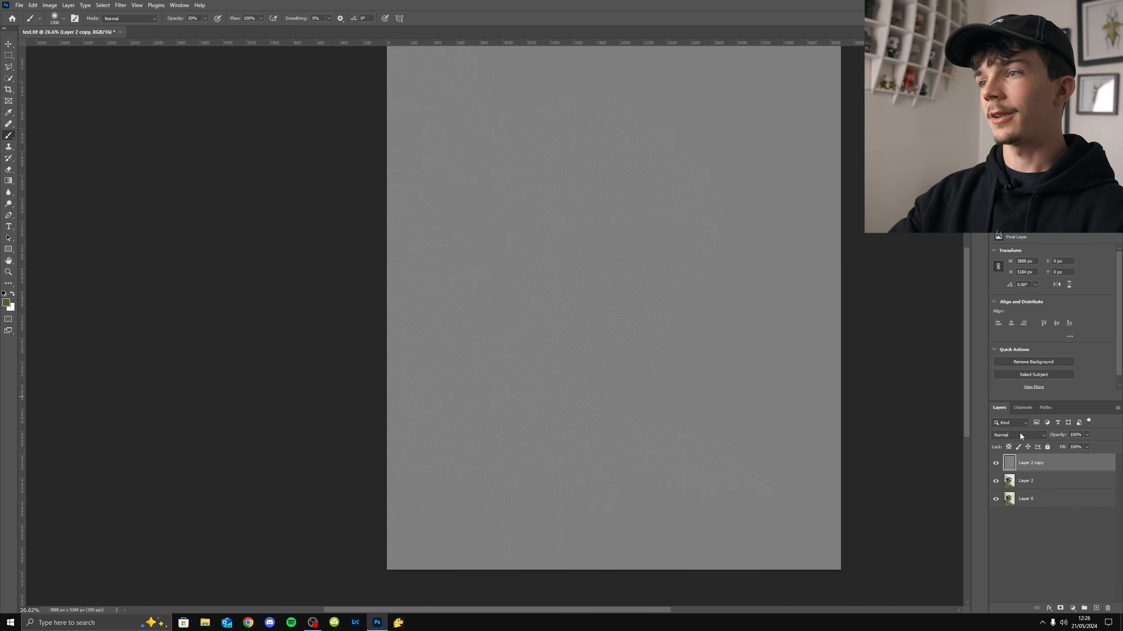
Set the high-pass layer's blend mode to Overlay and compare the sharpening on the spider's face with it hidden and shown
click(1020, 435)
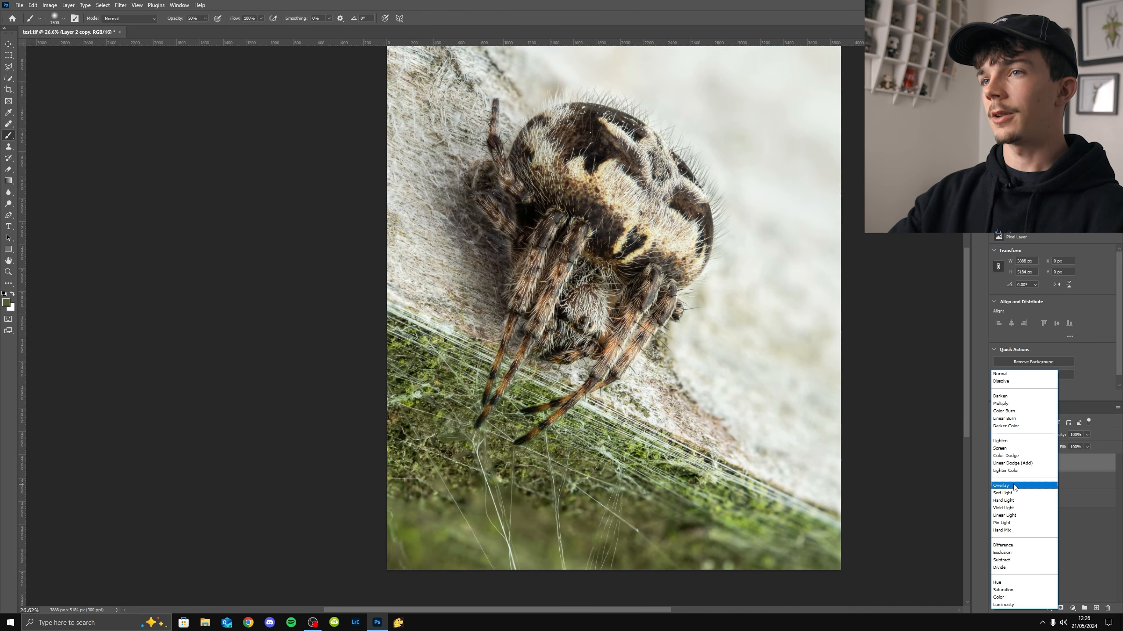
click(1014, 486)
drag(637, 368, 602, 280)
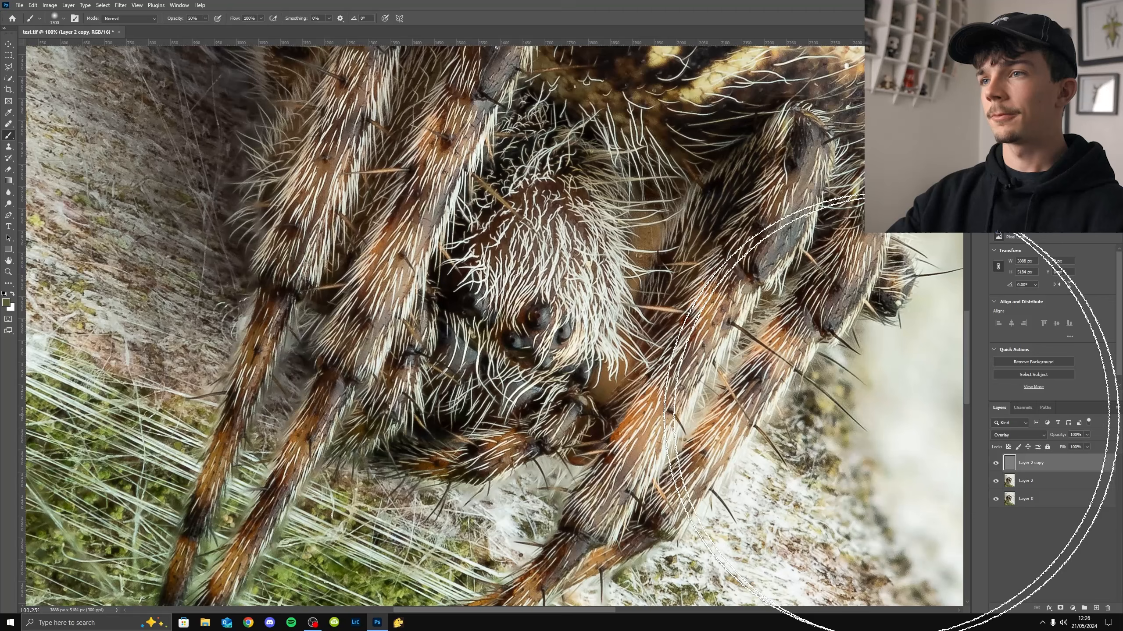
click(996, 464)
click(995, 464)
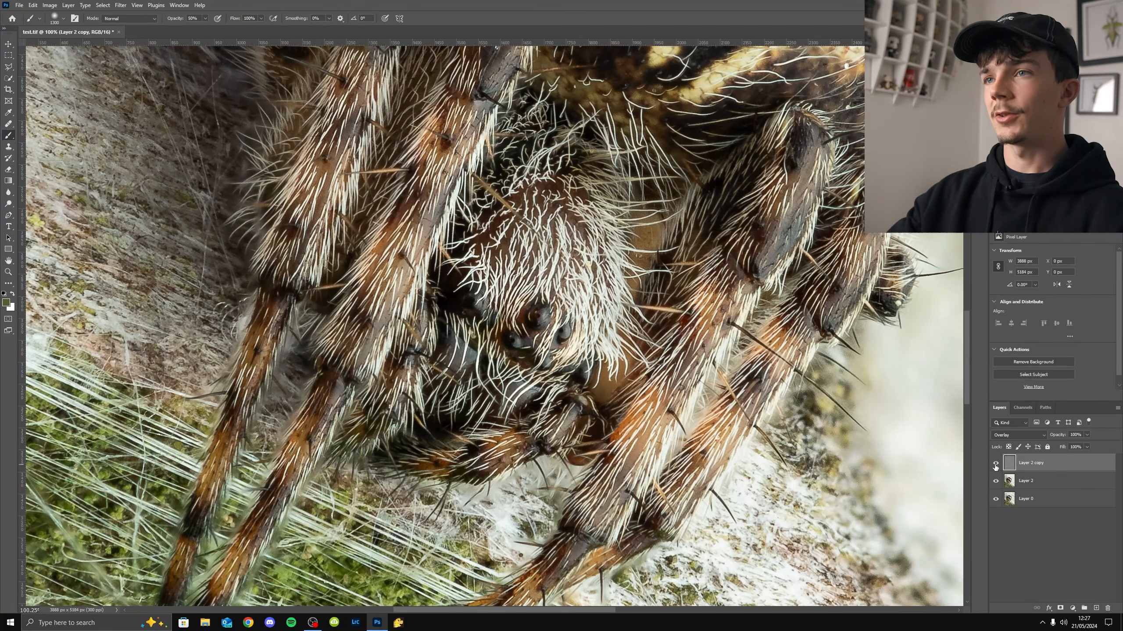
click(996, 464)
click(995, 464)
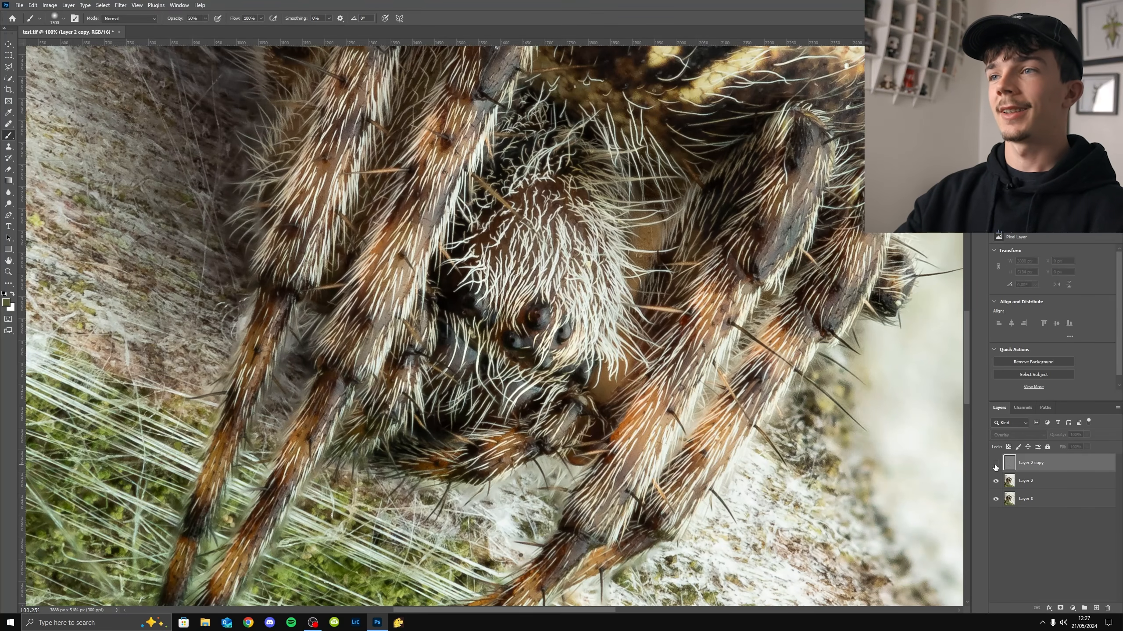
click(996, 465)
Add a layer mask to the high-pass layer and invert it to black to hide the sharpening
scroll(758, 370, down, 11)
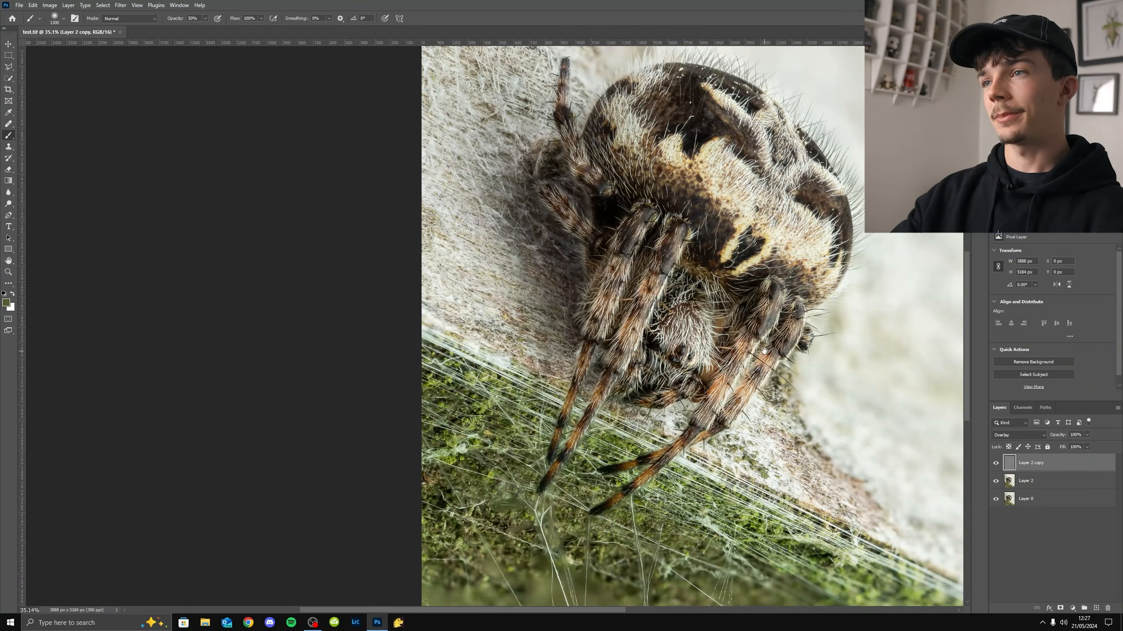
drag(767, 352, 732, 382)
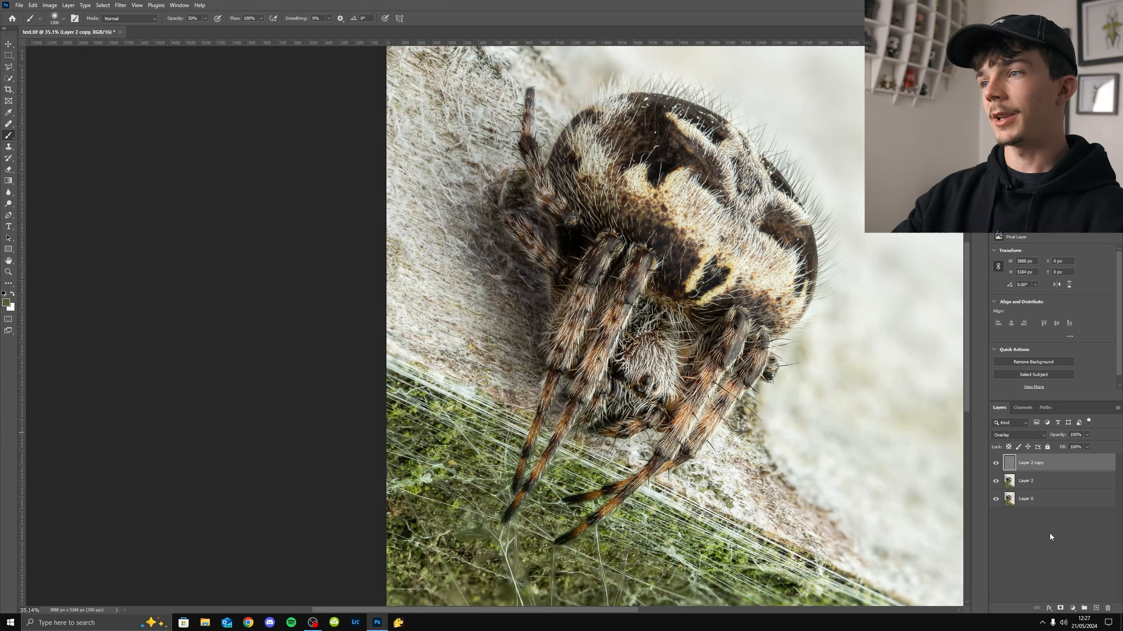
click(1061, 609)
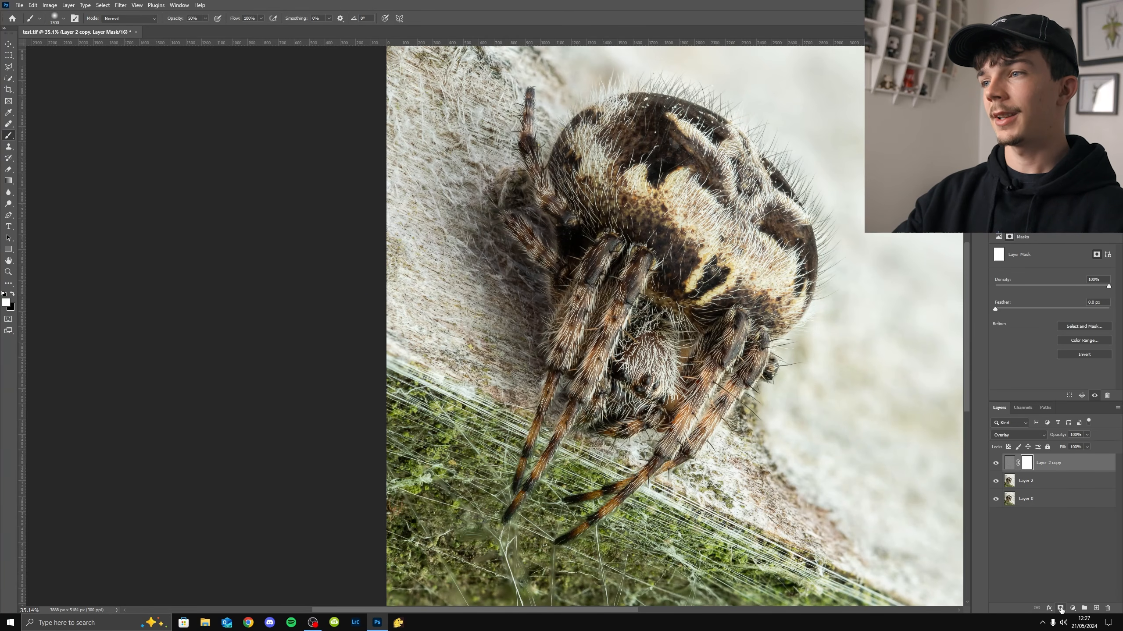
scroll(679, 351, up, 6)
key(ctrl+i)
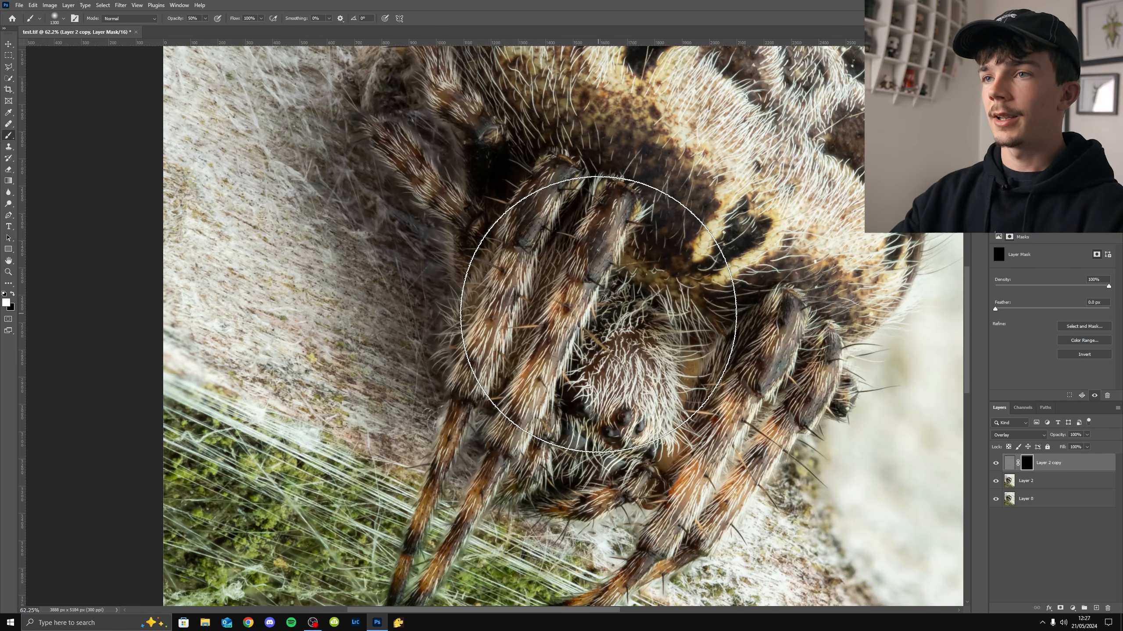
Reveal the sharpening over the spider by painting white on the mask with a 1200 px Brush at 100% opacity
key(bracketleft)
key(bracketleft)
key(bracketleft)
key(bracketleft)
key(bracketleft)
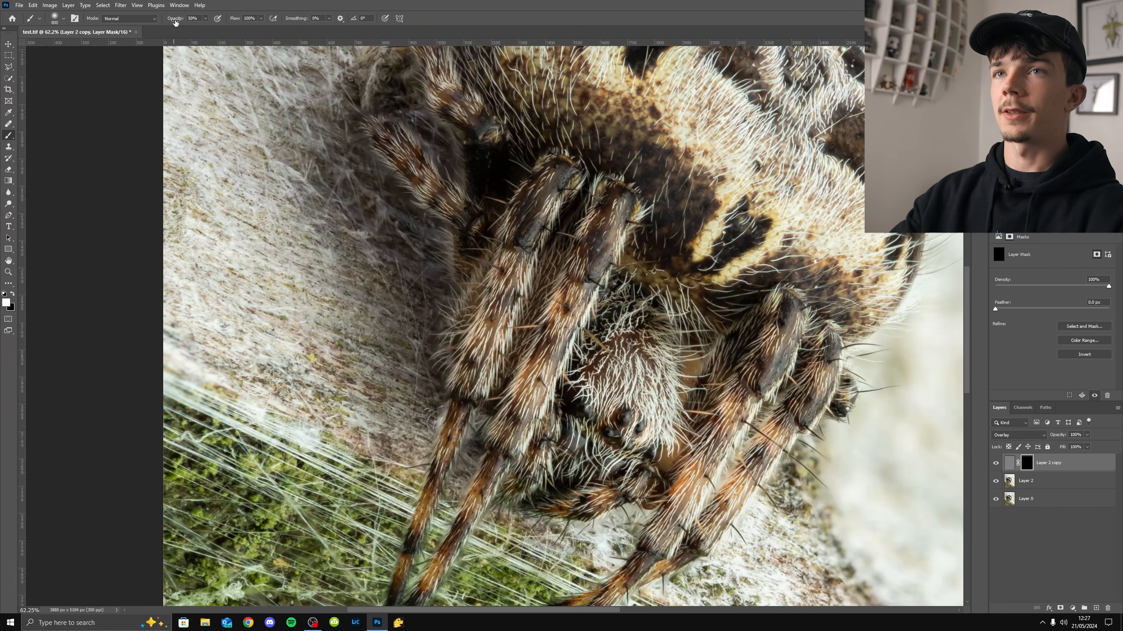
click(12, 294)
key(bracketright)
key(bracketright)
key(bracketright)
key(bracketright)
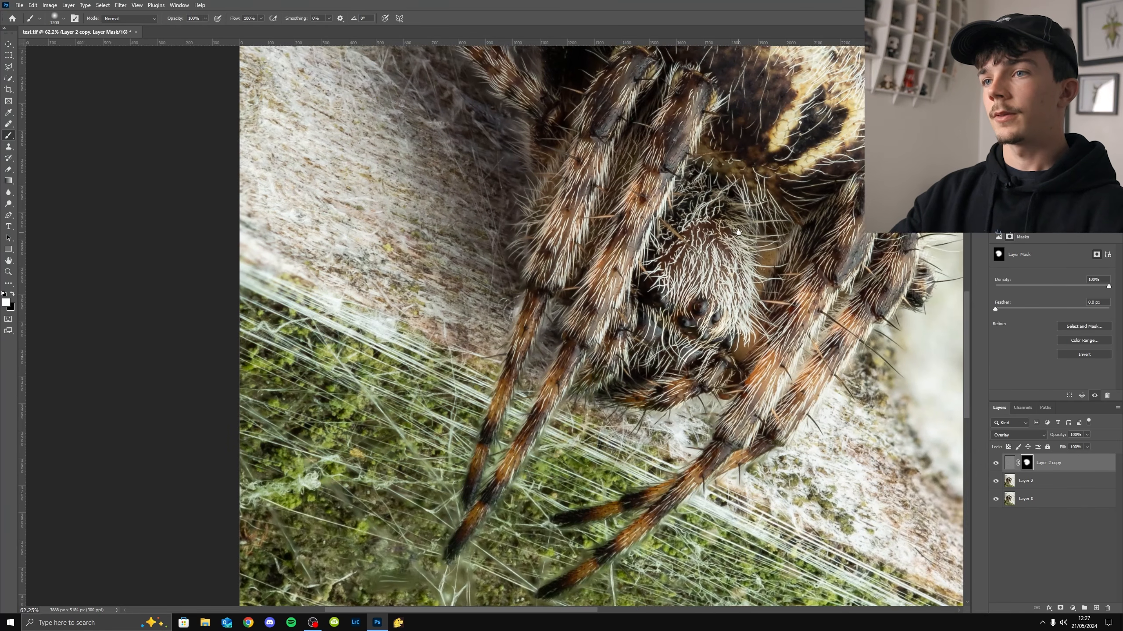
drag(738, 231, 738, 237)
mouse_move(606, 373)
mouse_down()
mouse_move(666, 297)
mouse_move(801, 180)
mouse_move(761, 279)
mouse_up()
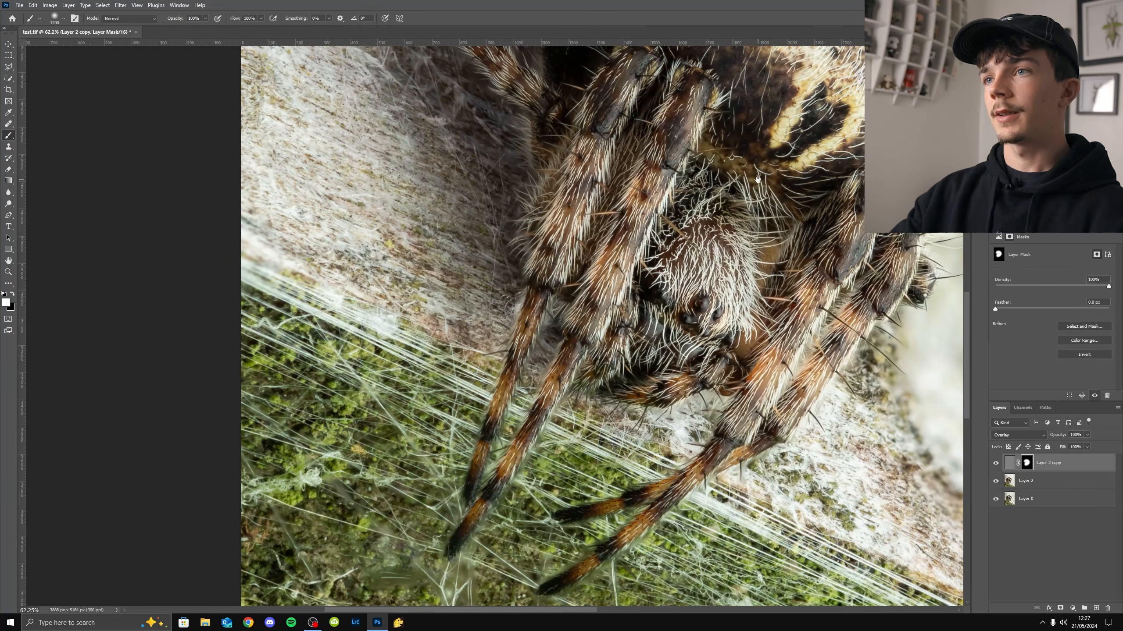
drag(771, 199, 724, 306)
scroll(724, 306, up, 3)
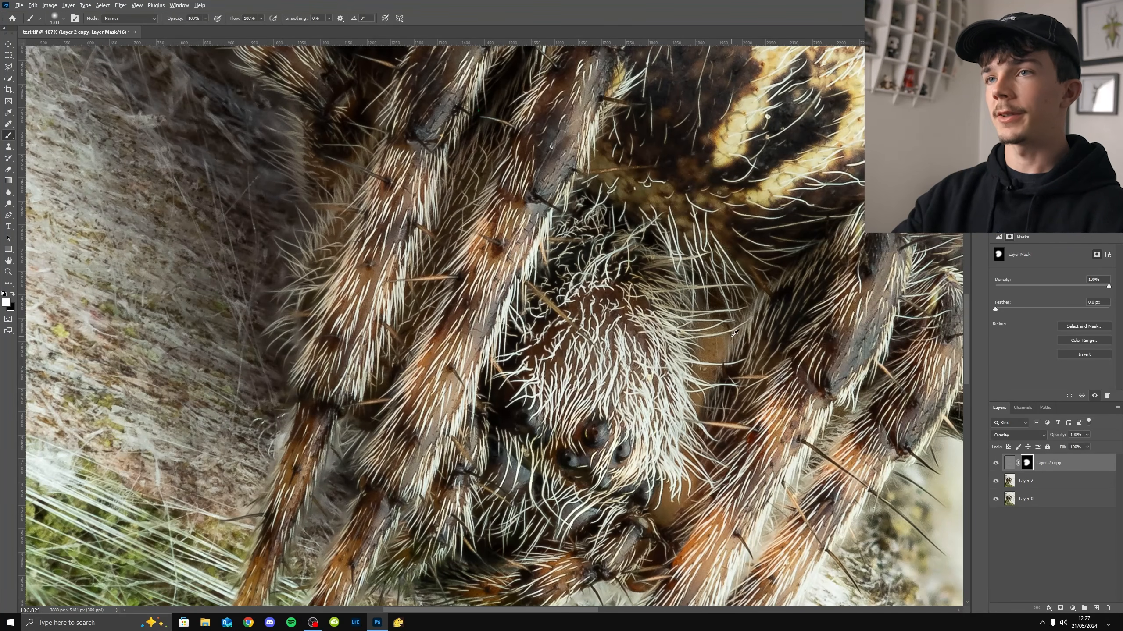
Merge the masked high-pass layer with the retouched Layer 2 beneath it
scroll(731, 332, down, 5)
scroll(731, 333, down, 2)
click(1041, 486)
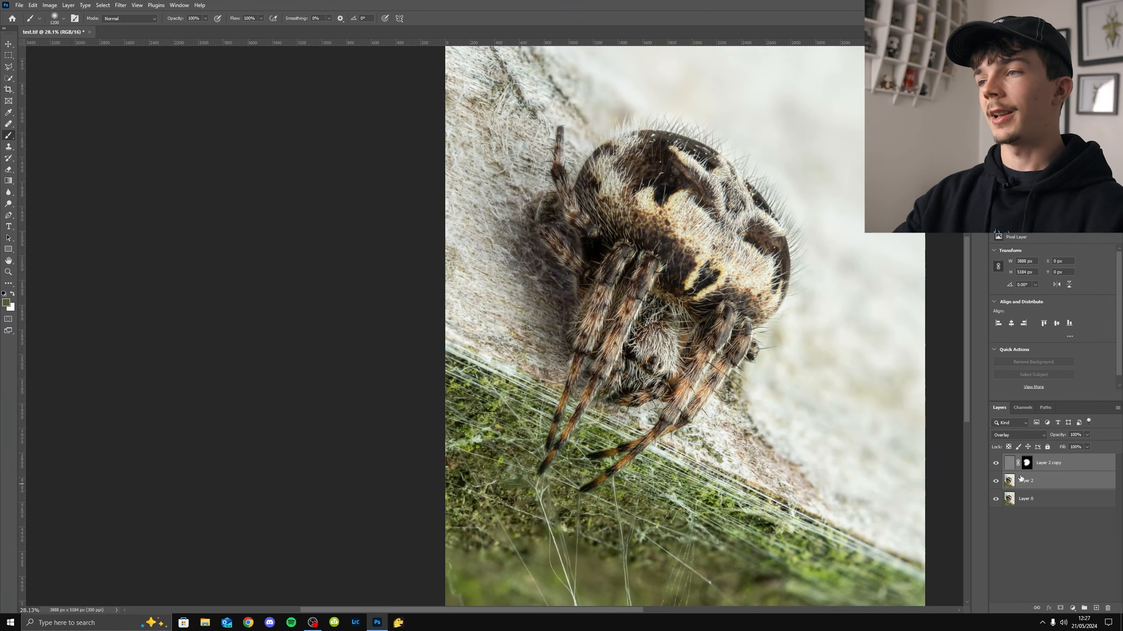
key(ctrl+e)
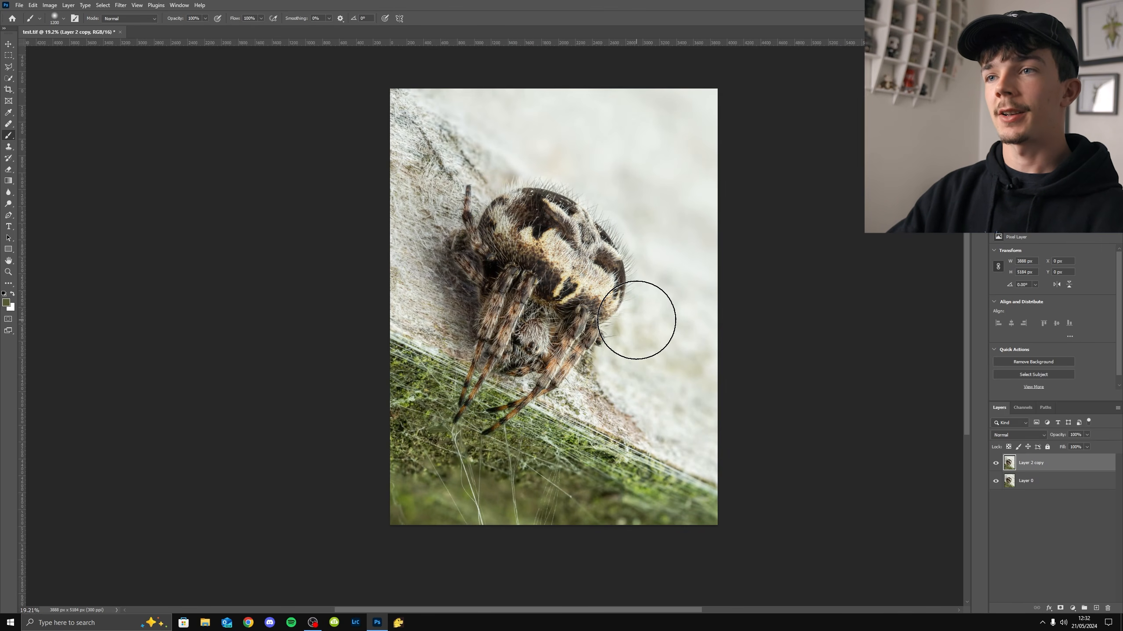
Copy the entire merged image and create a transparent 3888 × 5184 px, 300 pixels/inch document from the Clipboard preset
key(ctrl+a)
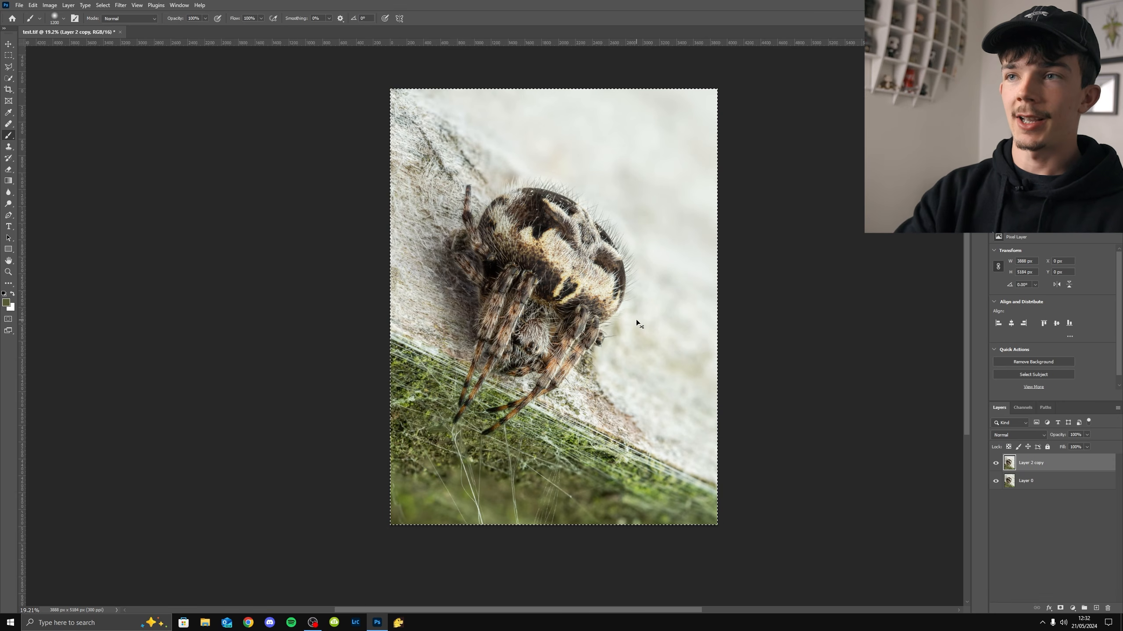
key(ctrl+n)
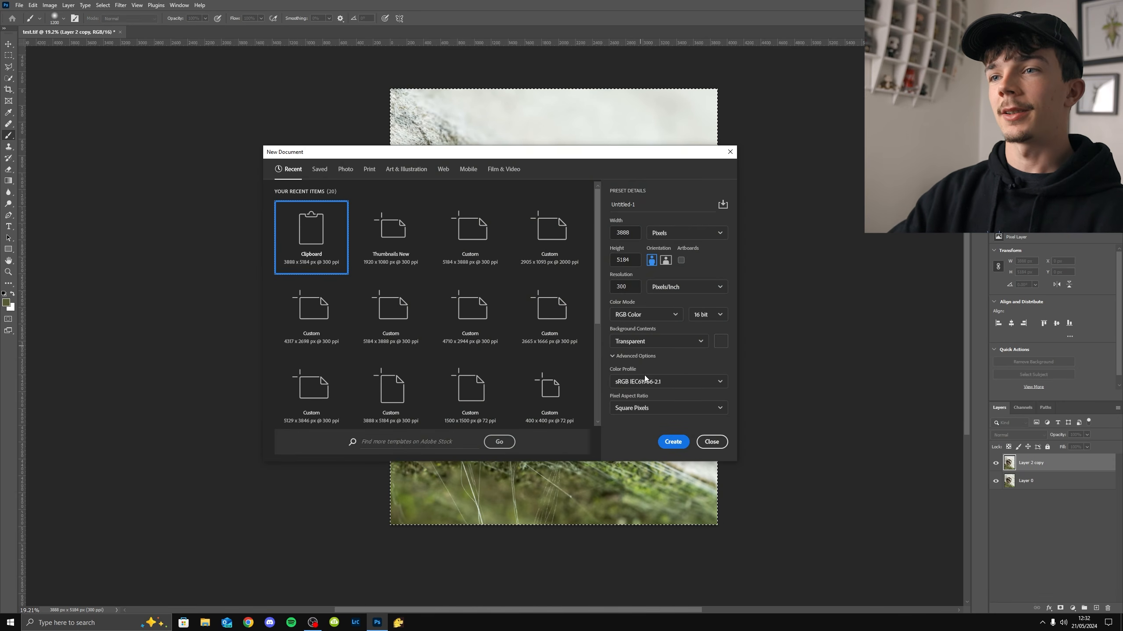
click(670, 442)
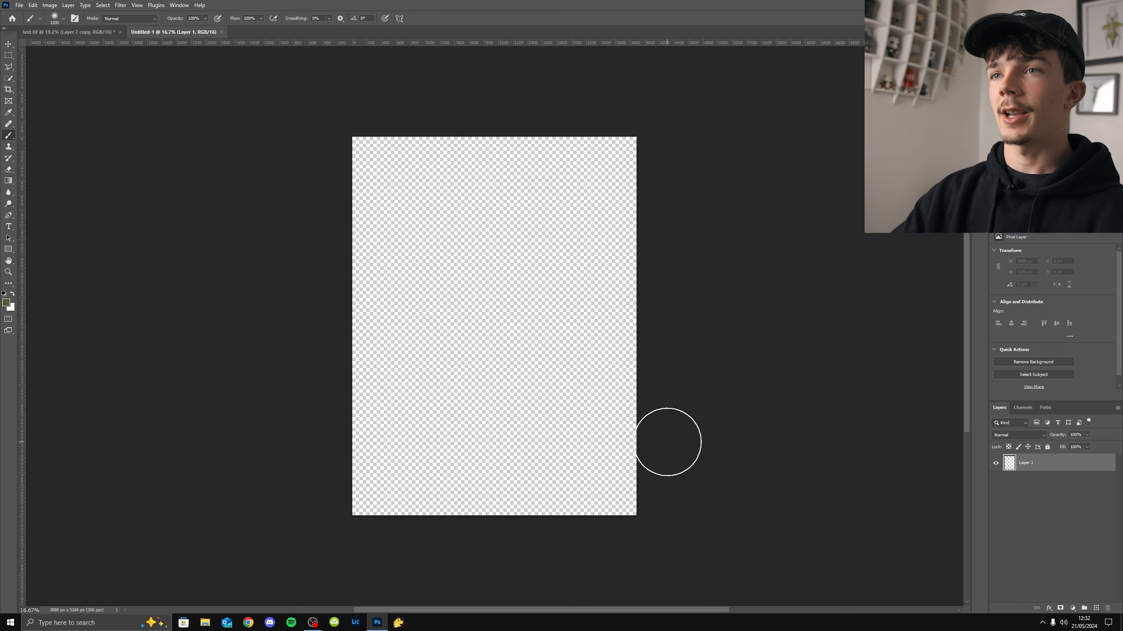
Paste the copied spider image into the new document and return to test.tif
key(ctrl+v)
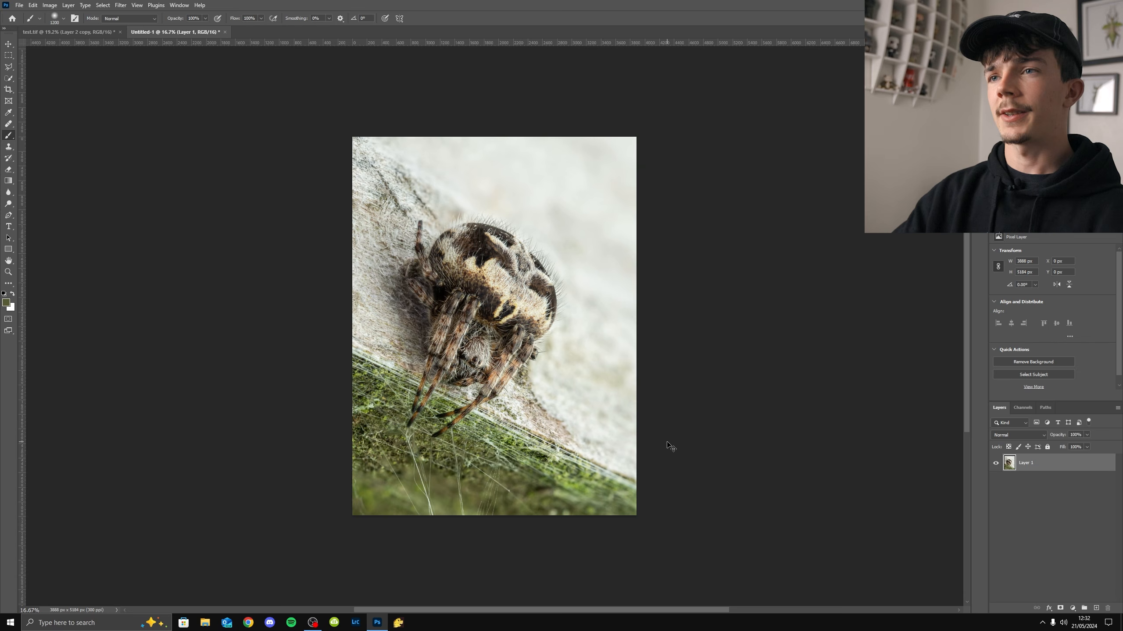
click(90, 34)
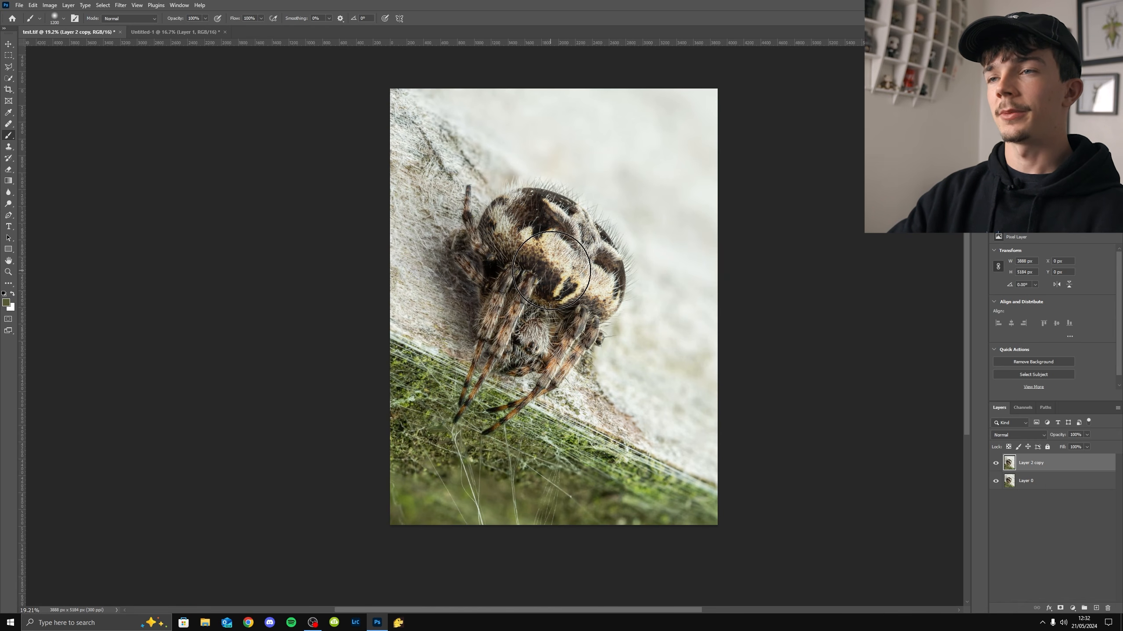
drag(551, 275, 563, 284)
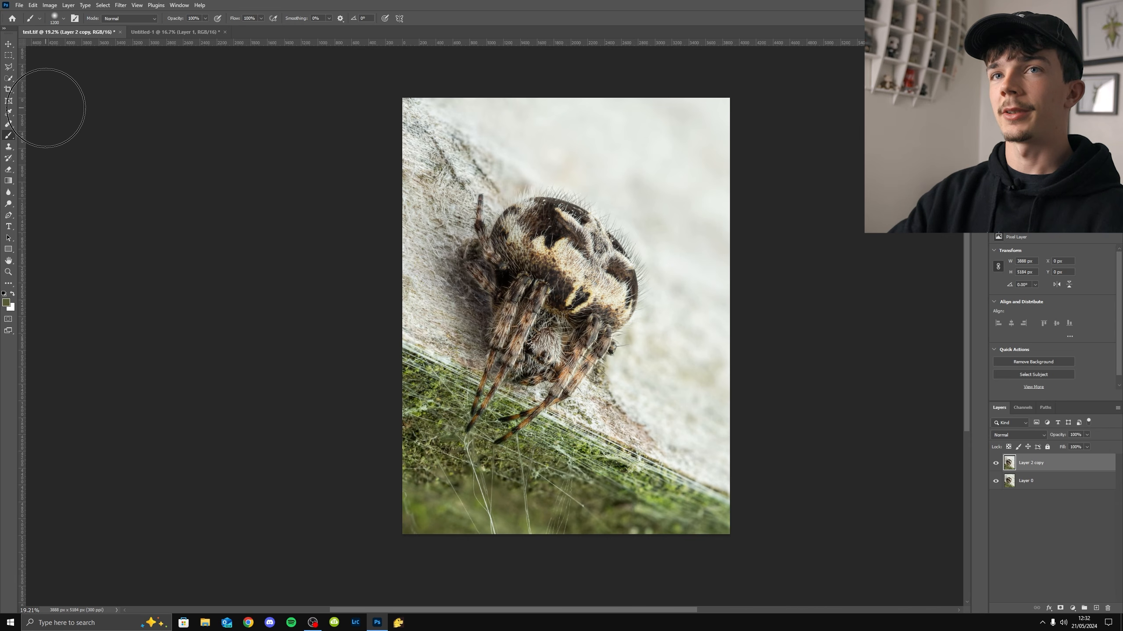
Set the crop to Original Ratio and rotate the image counter-clockwise until the mossy ledge lies nearly level beneath the spider
click(9, 89)
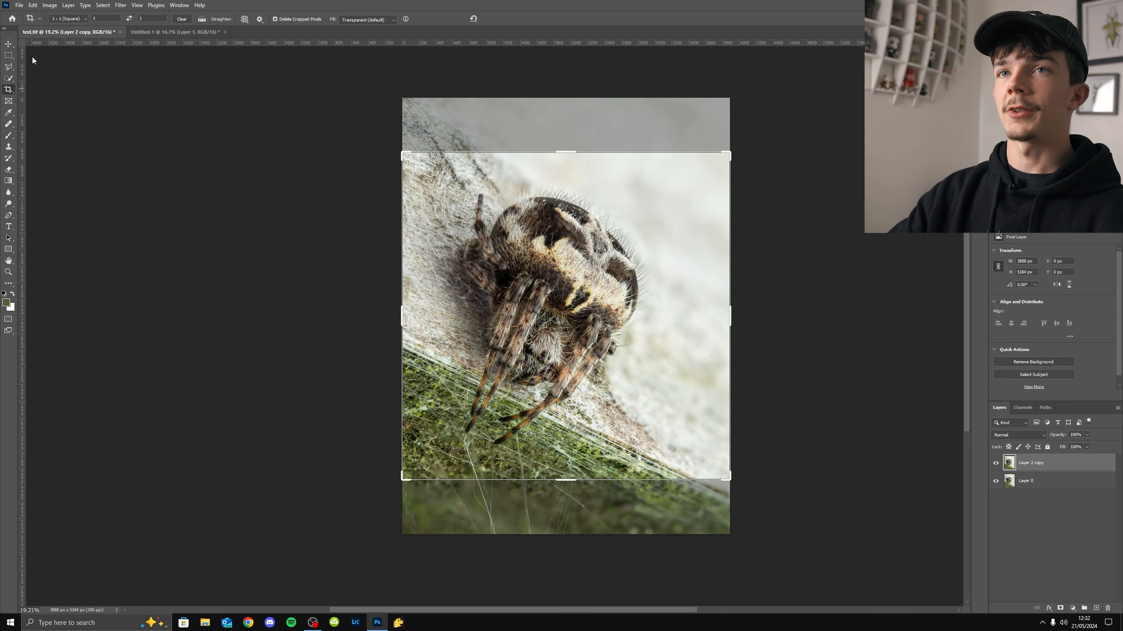
click(70, 20)
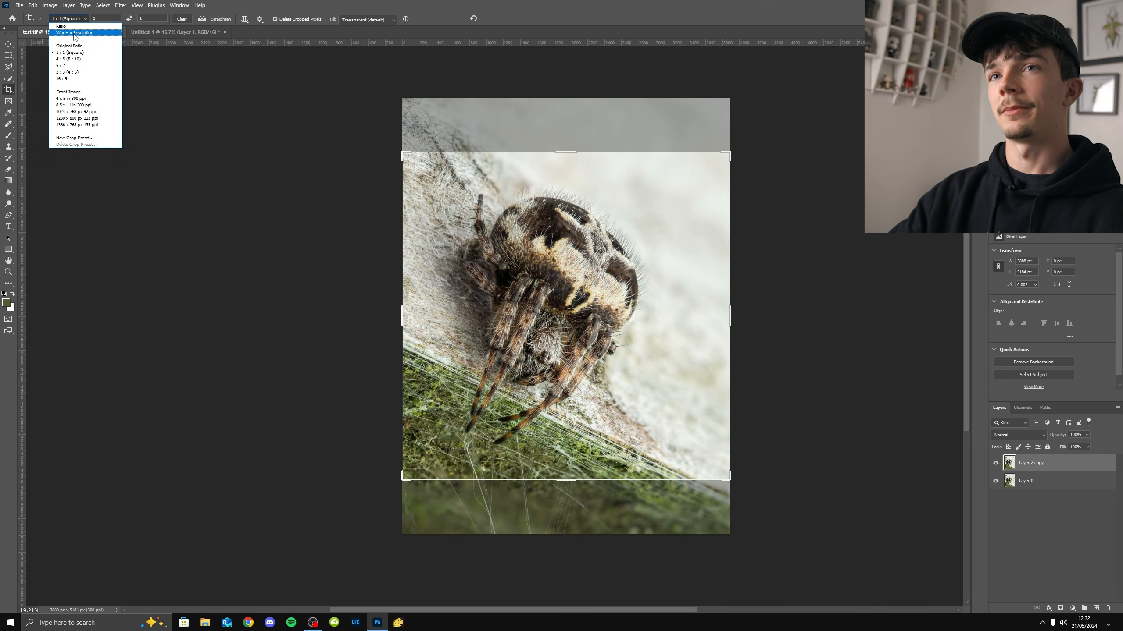
click(73, 47)
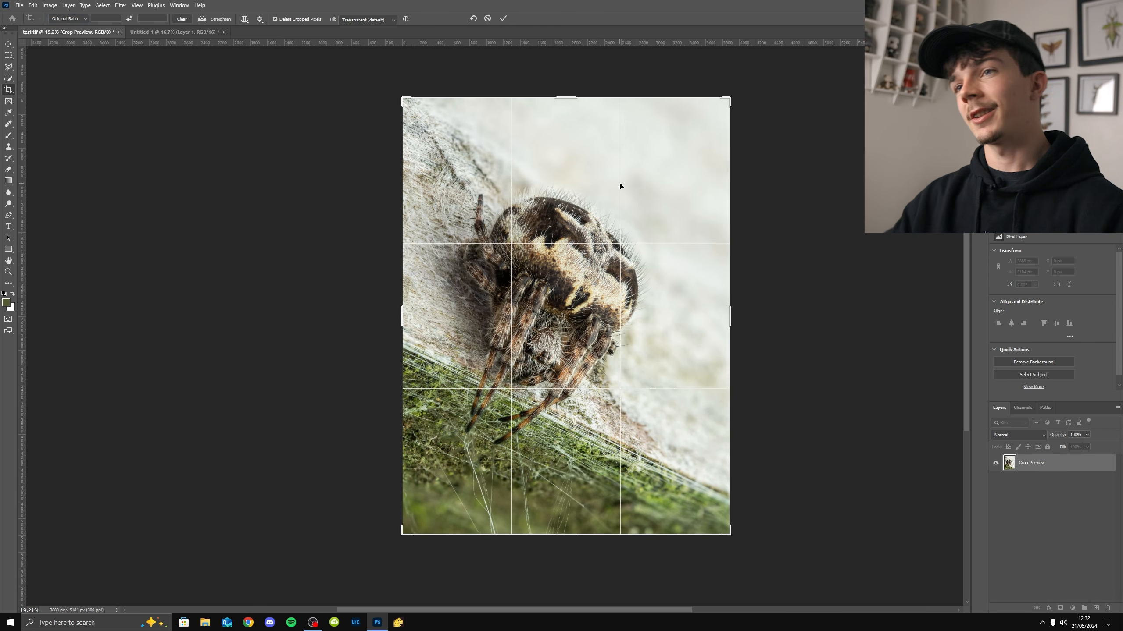
drag(747, 91, 566, 29)
drag(567, 277, 581, 261)
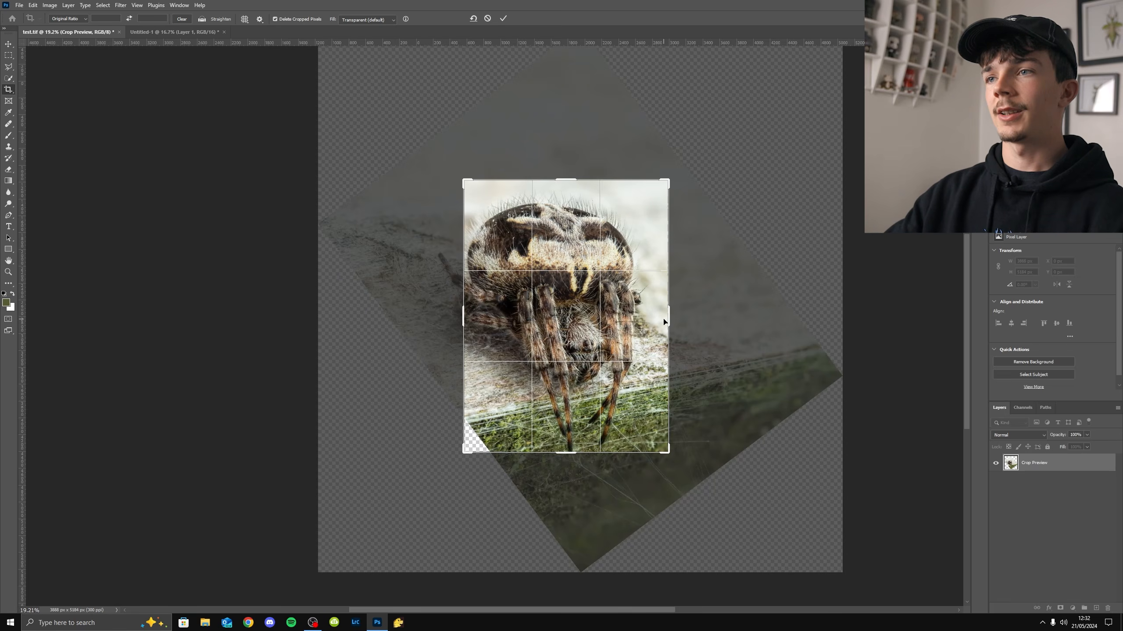
Enlarge the crop frame to include the whole spider with space around it, fine-tune the rotation, and apply the crop
drag(663, 322, 702, 316)
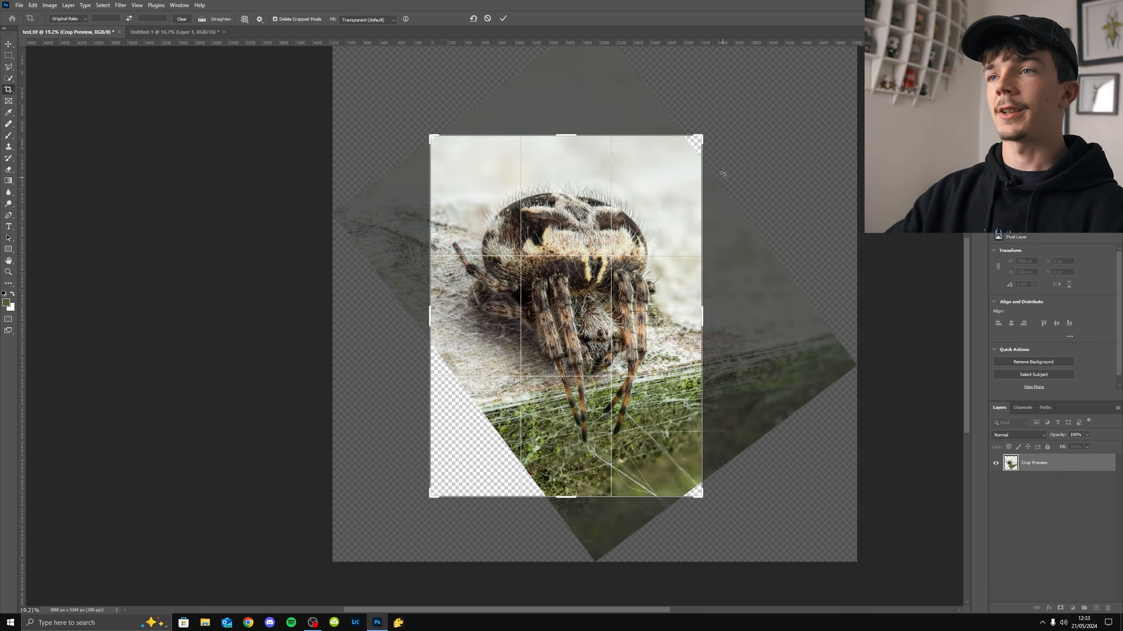
drag(724, 174, 751, 143)
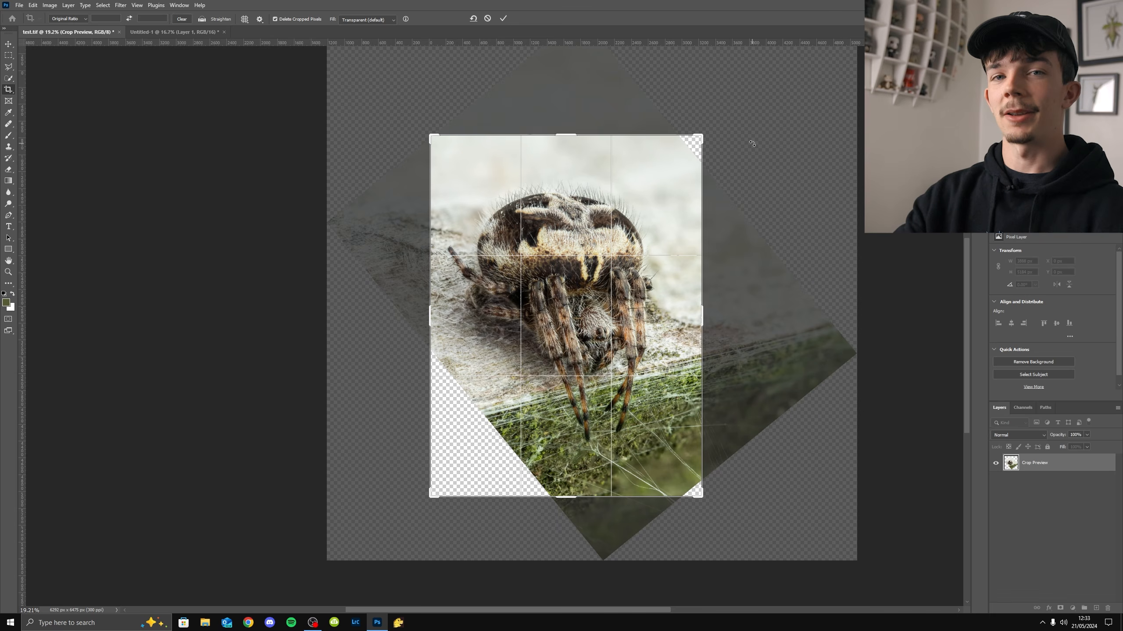
click(739, 125)
drag(640, 223, 647, 211)
drag(730, 117, 726, 114)
drag(616, 197, 617, 194)
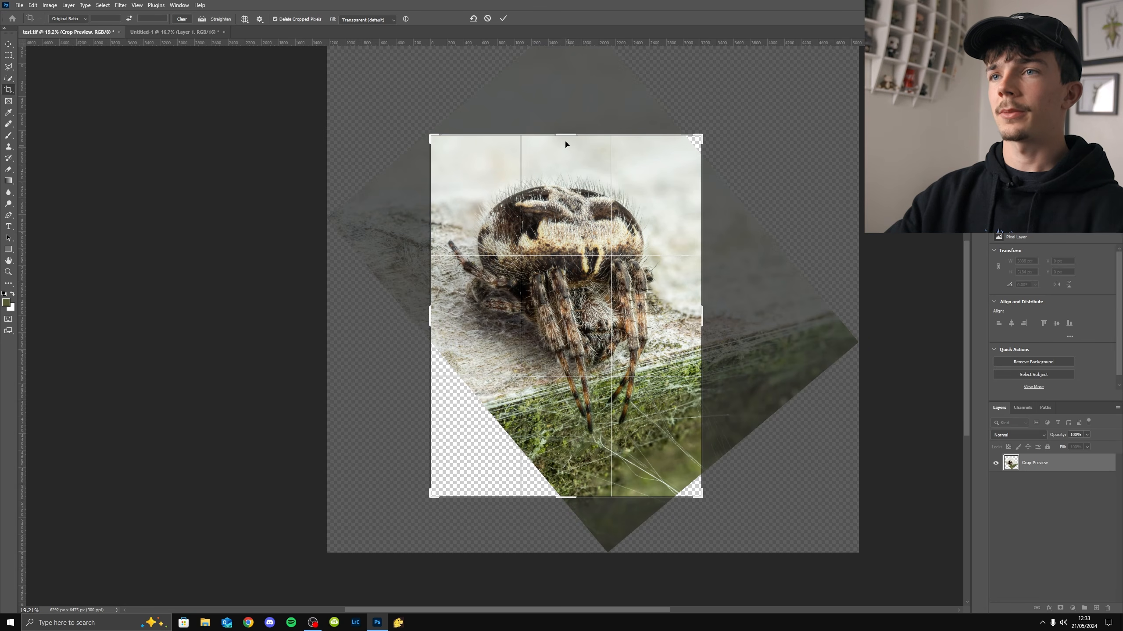
click(503, 18)
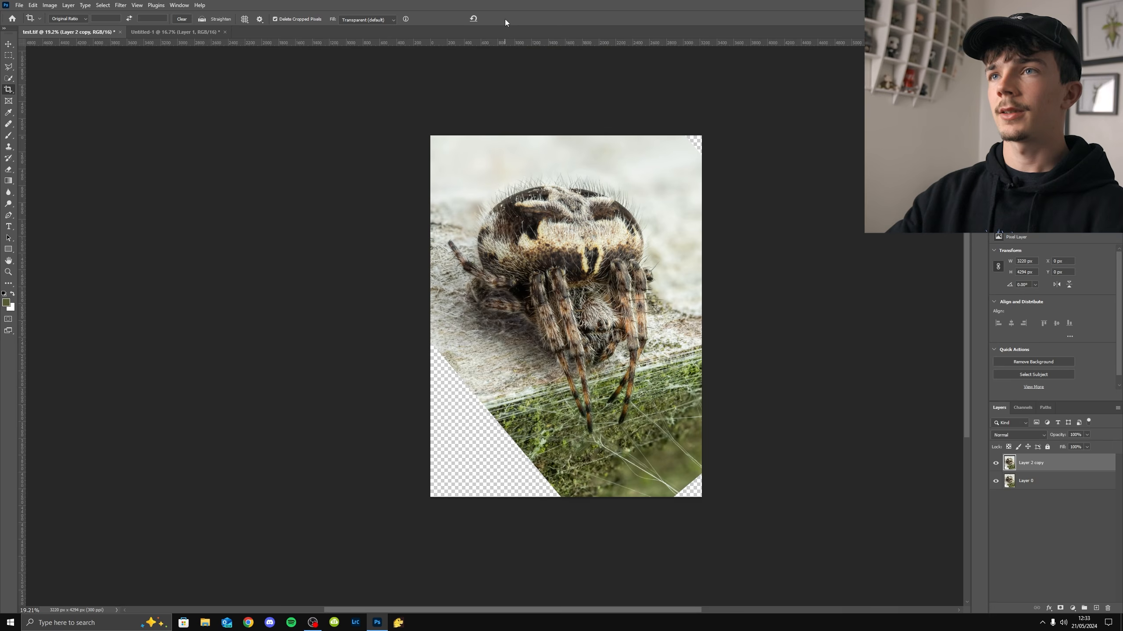
Select the empty corners by inverting the Layer 2 copy pixel selection, and expand that selection by 10 pixels
ctrl+click(1011, 466)
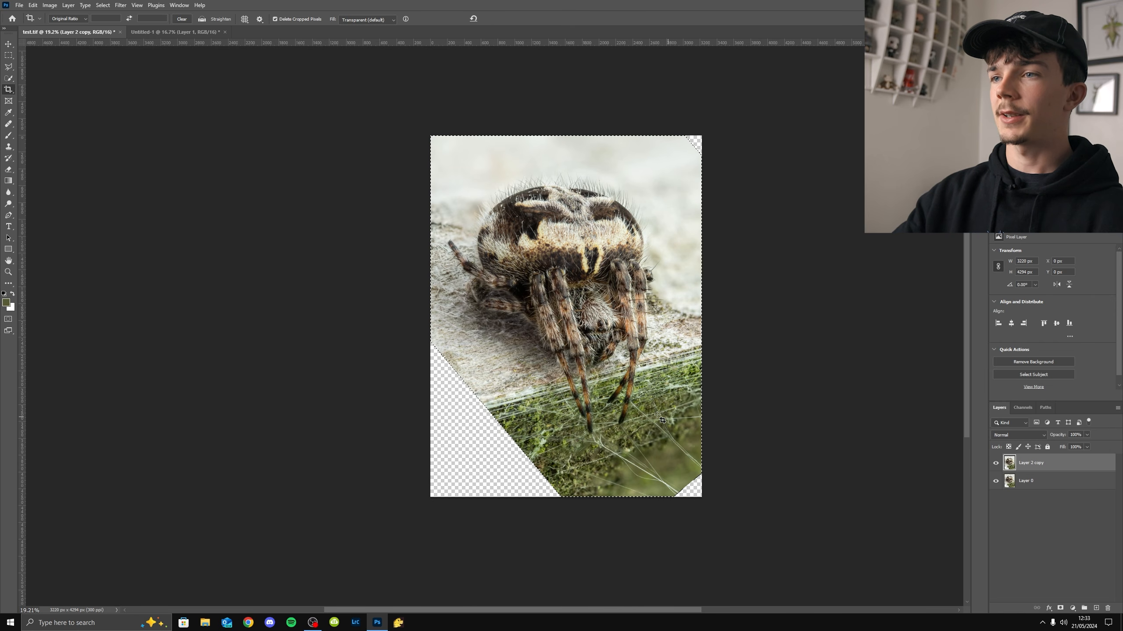
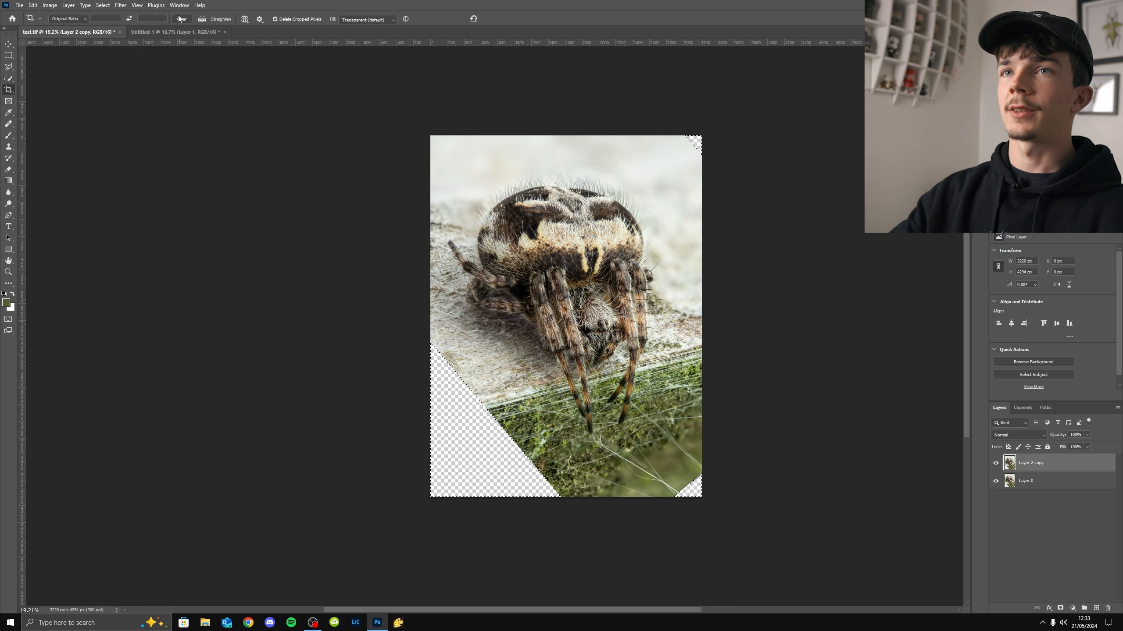
click(108, 6)
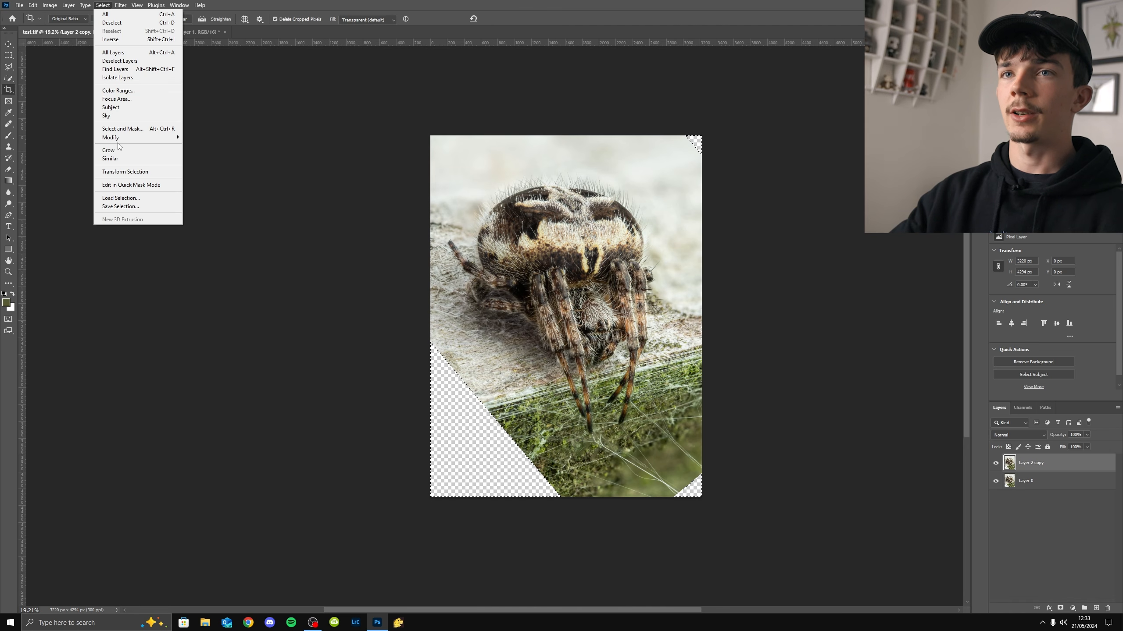
mouse_move(117, 141)
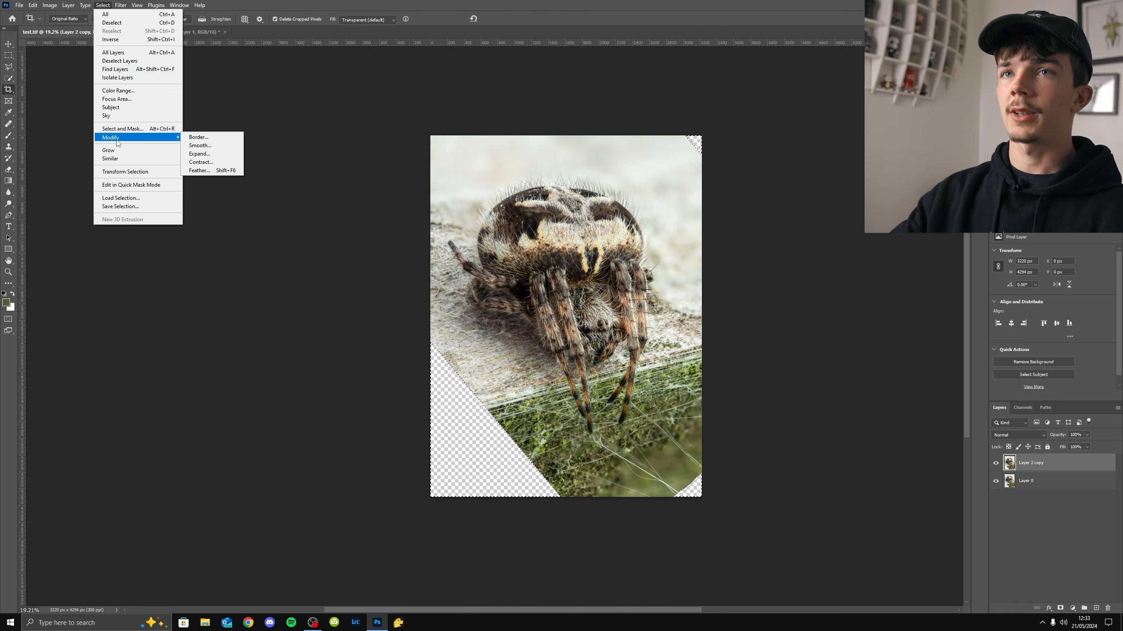
click(200, 154)
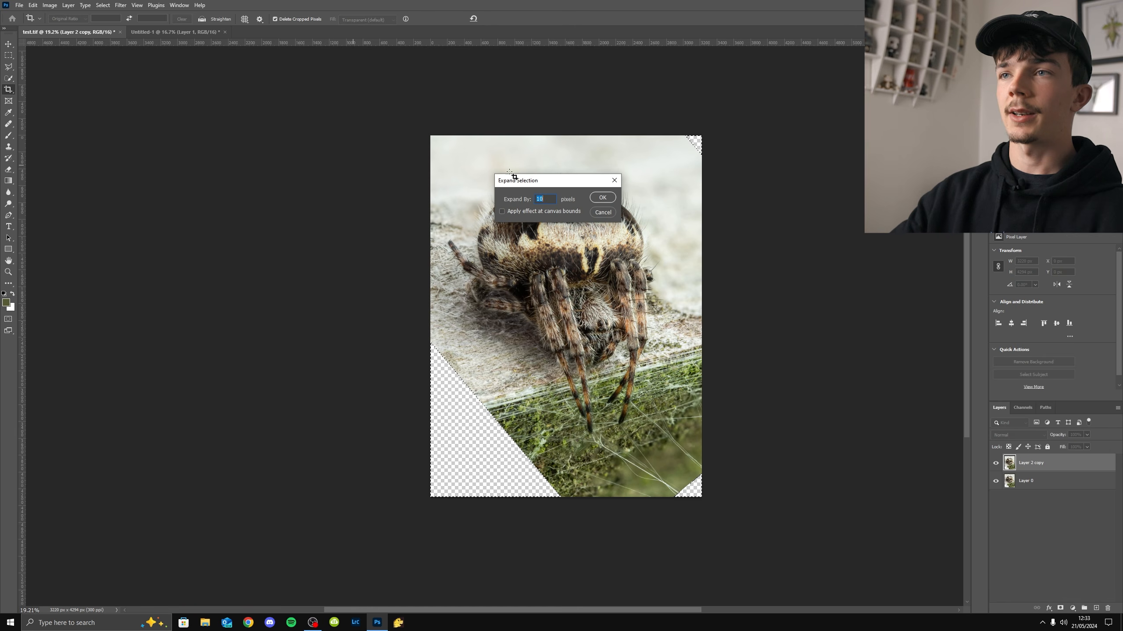
click(602, 197)
scroll(487, 386, up, 19)
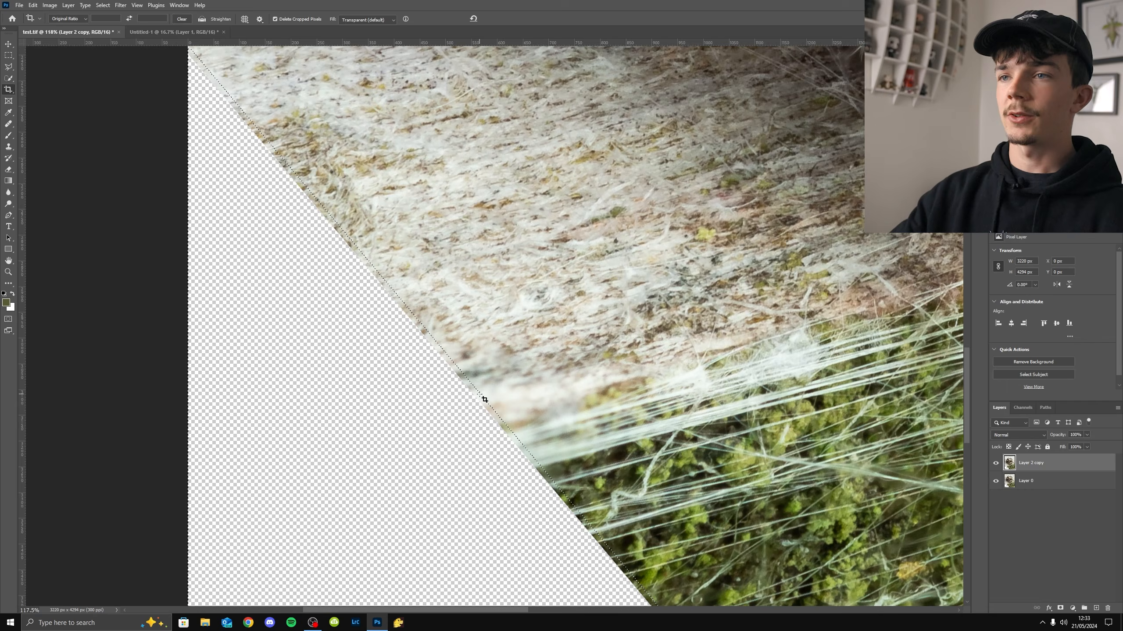
scroll(484, 400, down, 17)
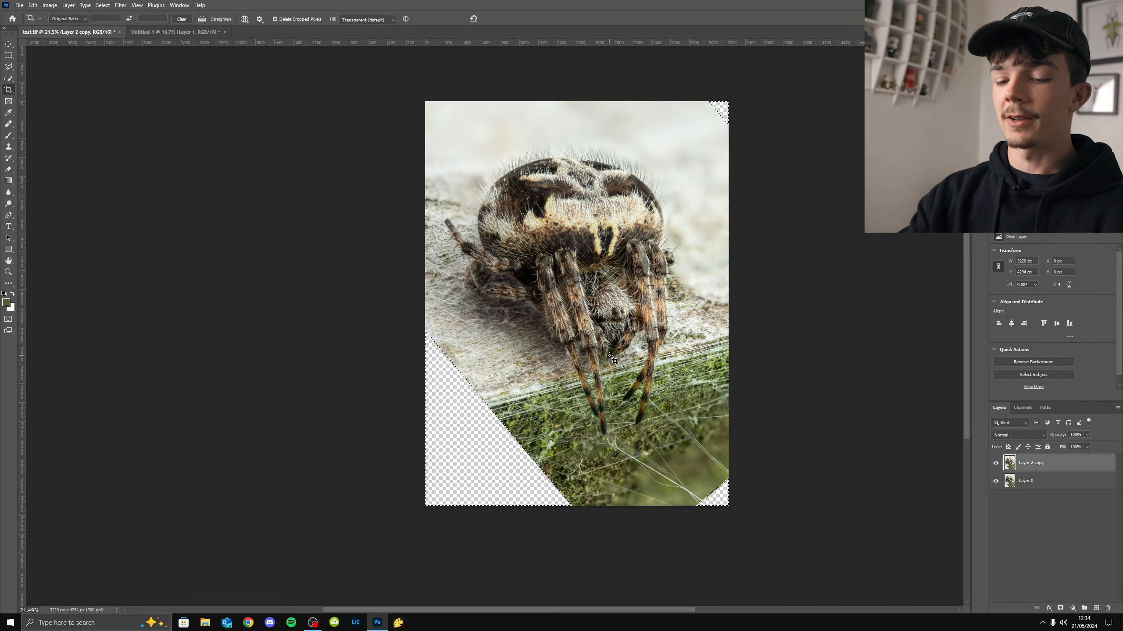
Try to fill the selected empty corners using a Content-Aware fill with Color Adaptation at 100% opacity
key(shift+BackSpace)
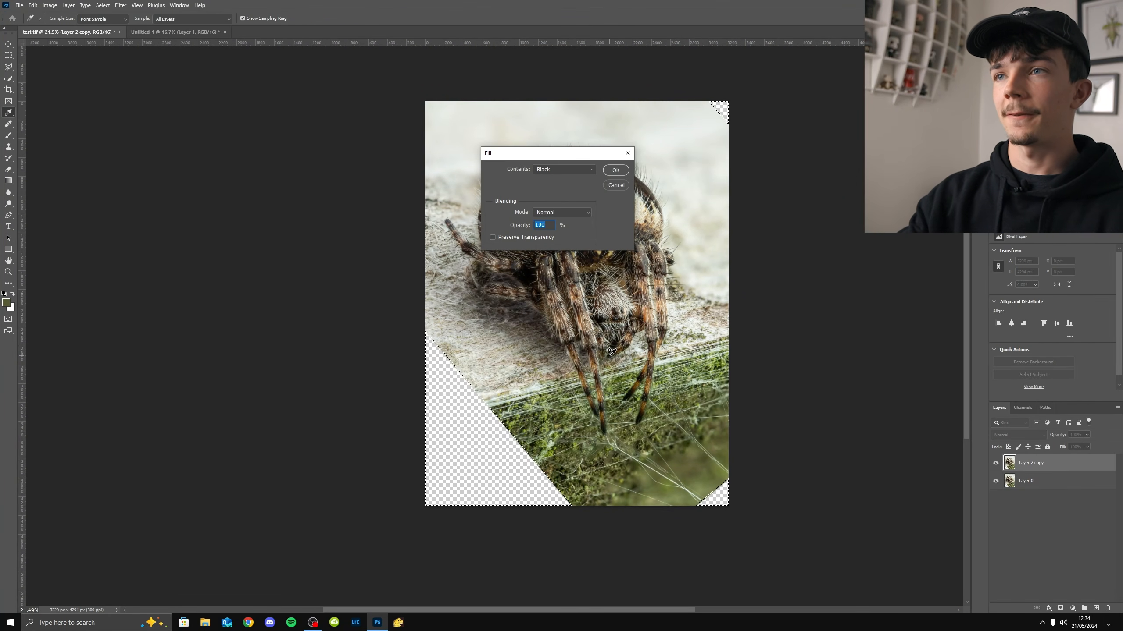
click(574, 170)
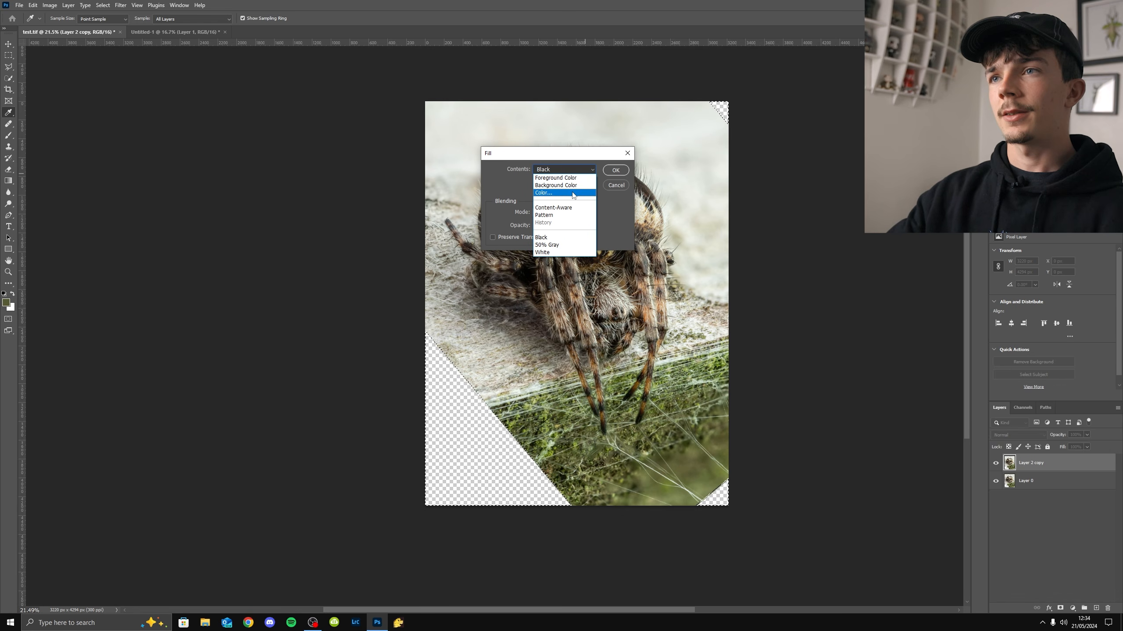
click(566, 208)
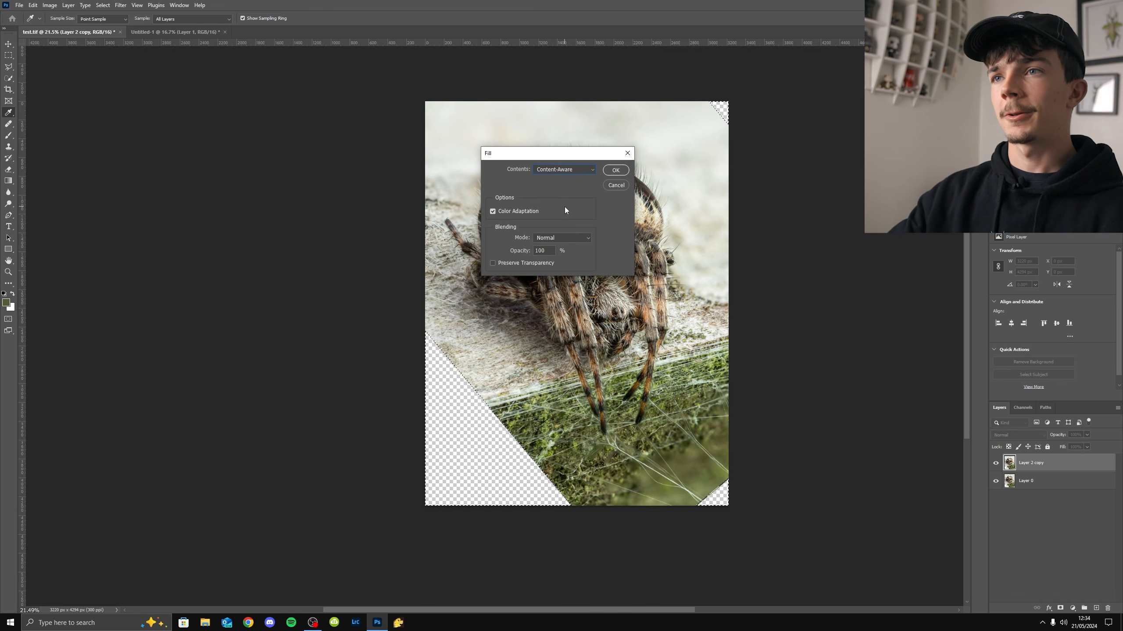
click(612, 172)
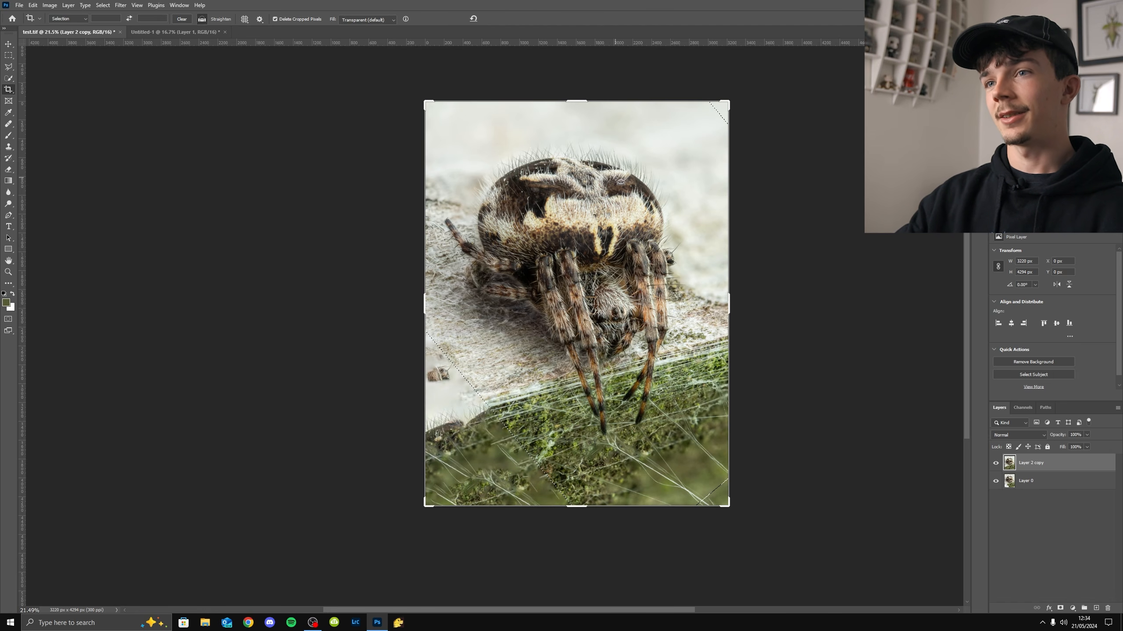
key(ctrl+d)
scroll(485, 411, up, 5)
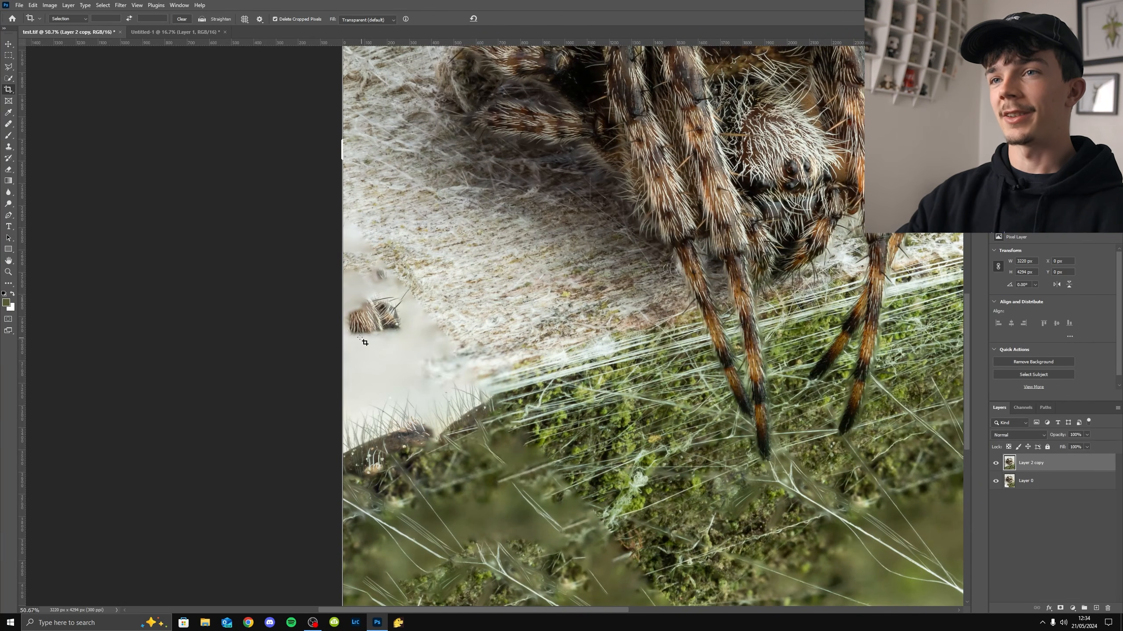
scroll(413, 389, down, 5)
key(j)
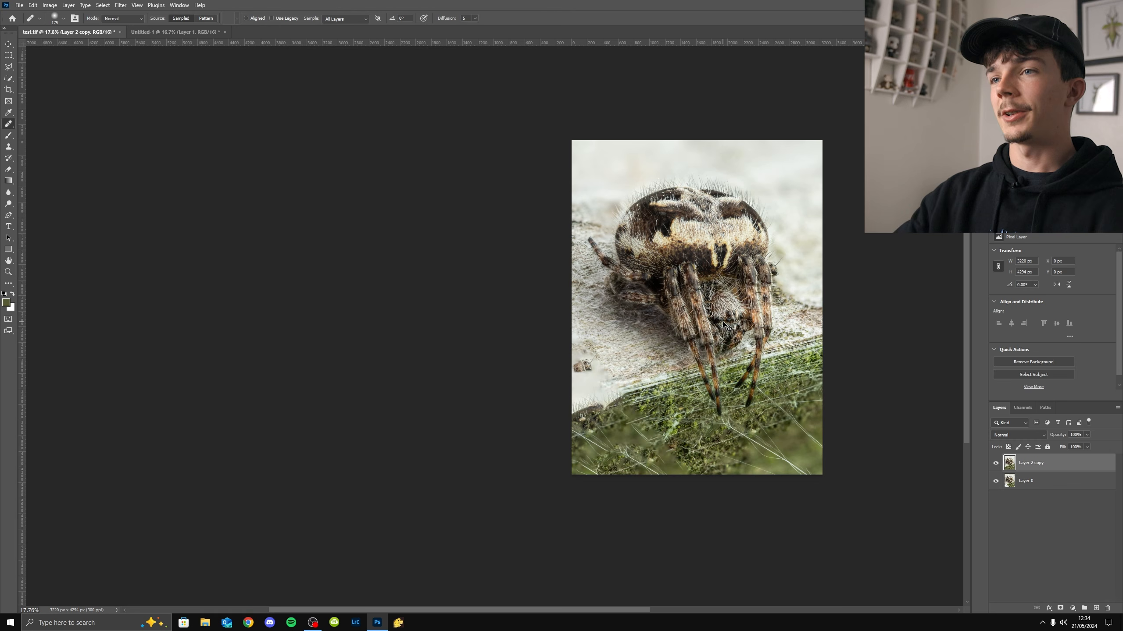
Restore the corner selection and remove the content-aware fill from it
key(ctrl+shift+d)
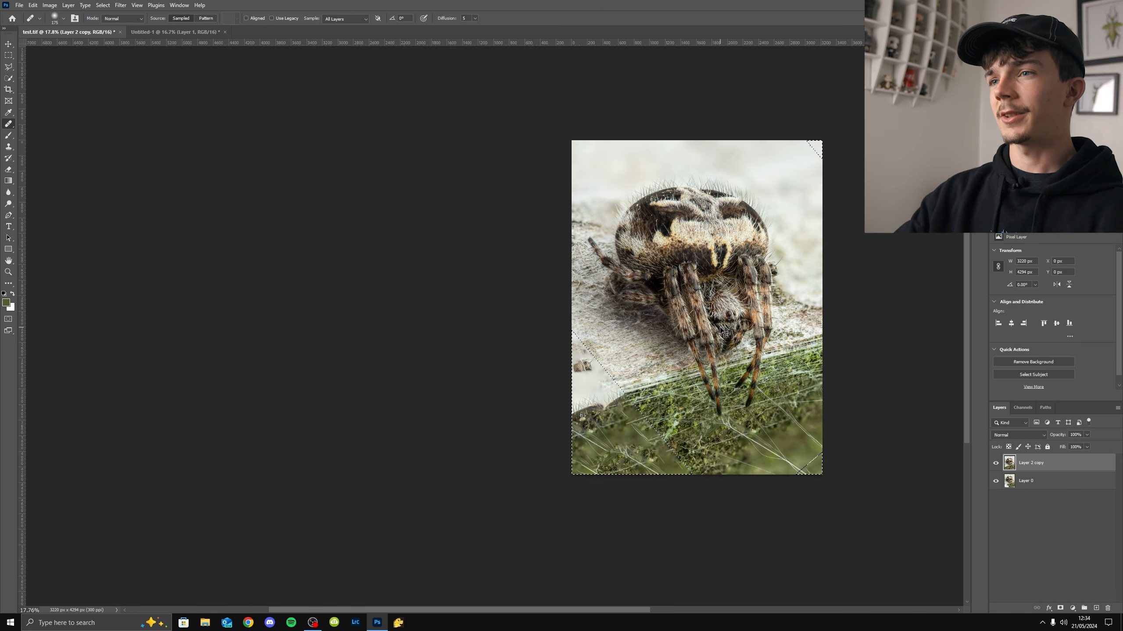
key(Delete)
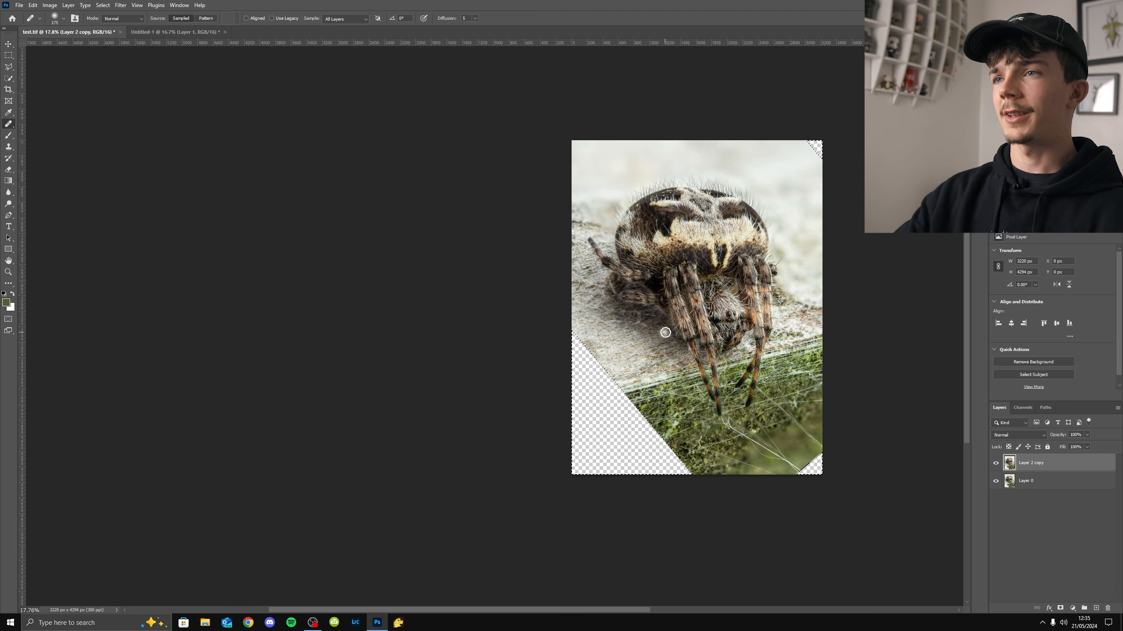
drag(720, 330, 621, 352)
key(v)
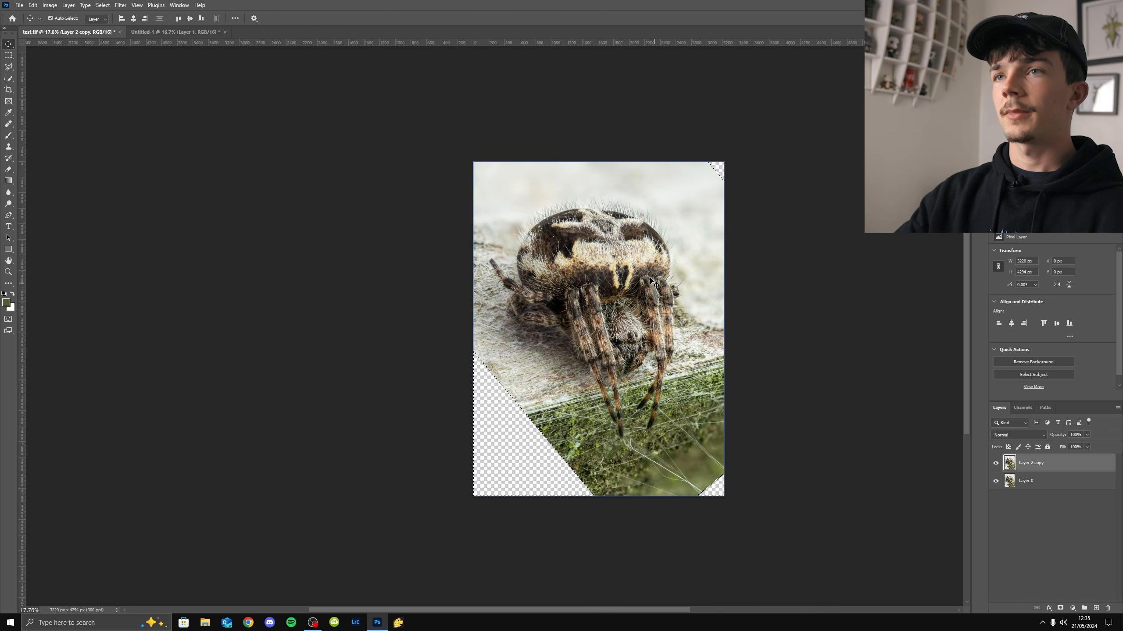
Fill the selected empty corners using Generative Fill with a blank prompt
key(l)
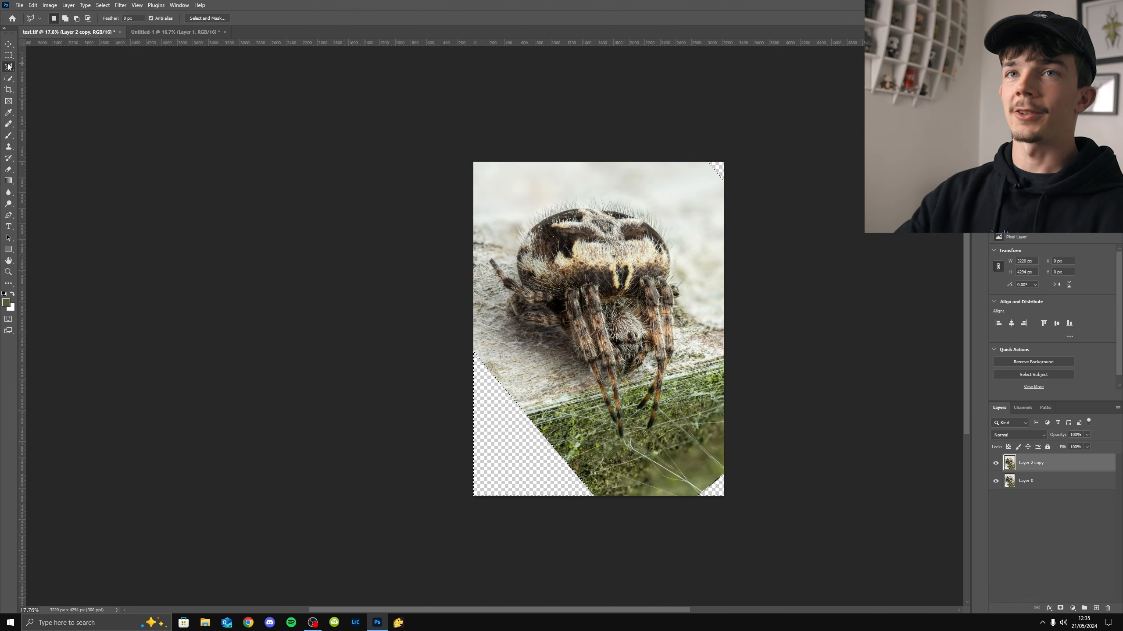
right_click(498, 415)
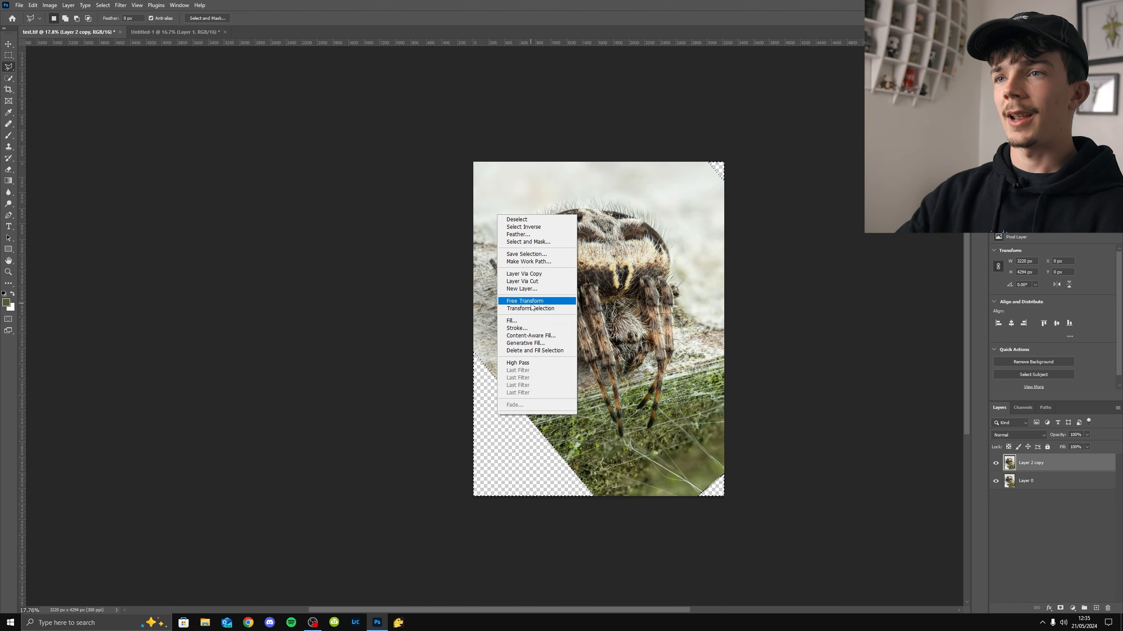
click(528, 344)
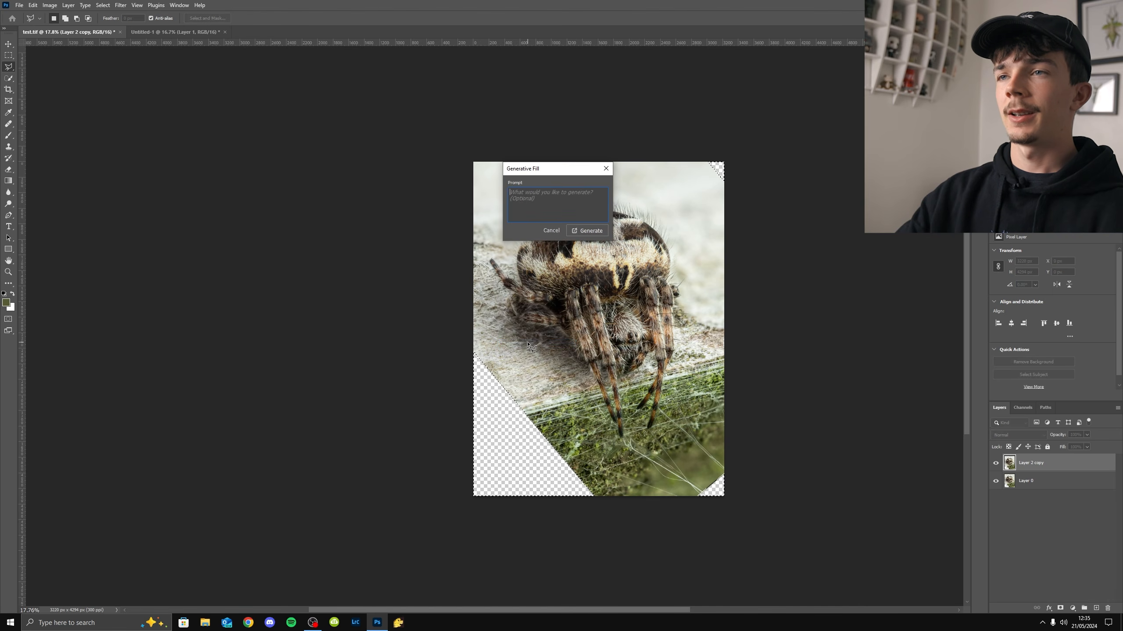
click(587, 231)
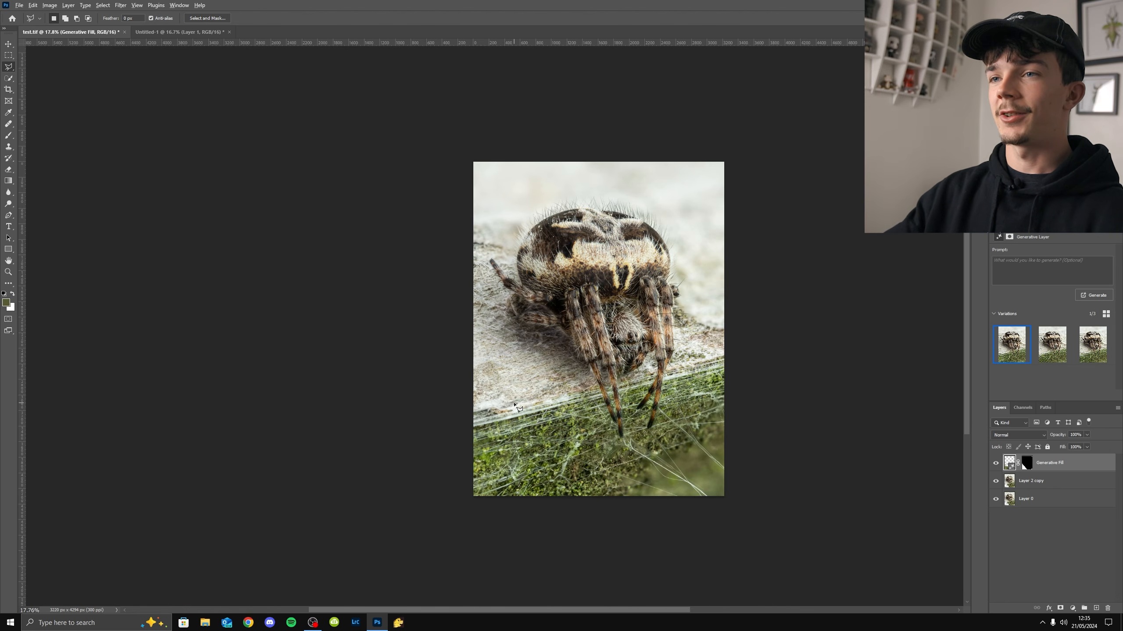
Compare the three Generative Fill variations for the filled corners and keep only the preferred one
scroll(503, 419, up, 2)
scroll(503, 419, up, 2)
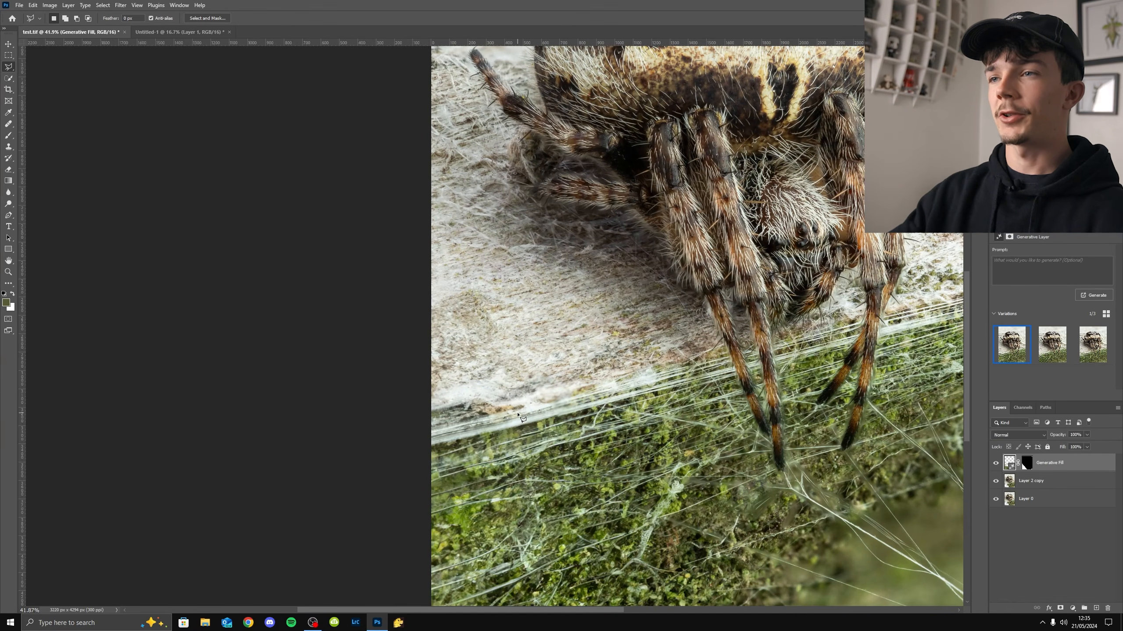
drag(591, 399, 282, 563)
drag(498, 407, 637, 206)
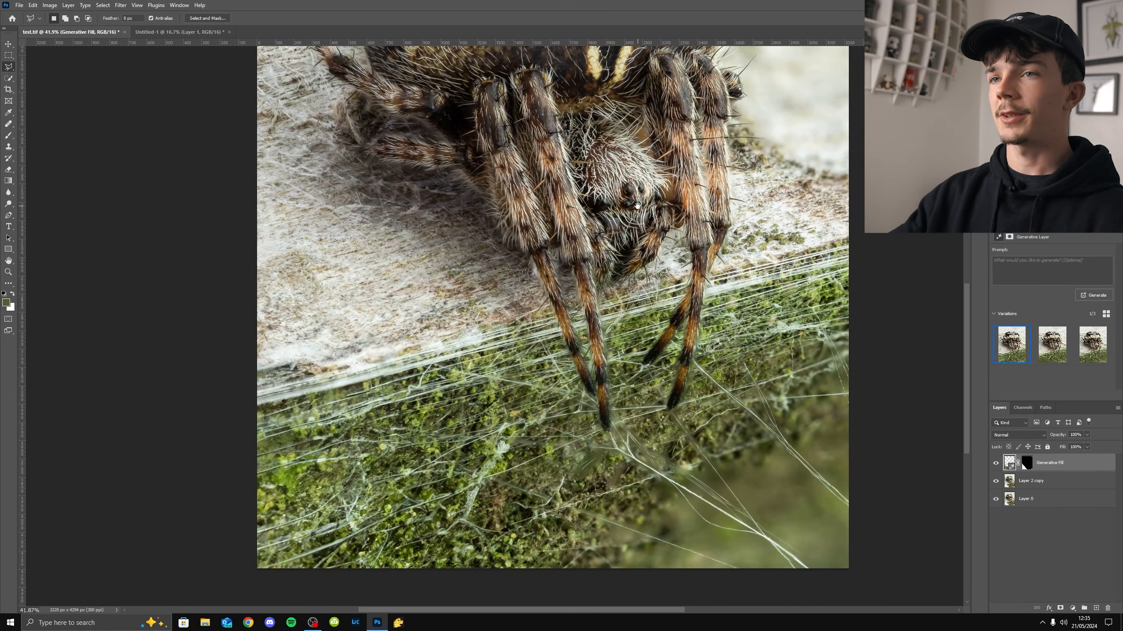
click(1045, 345)
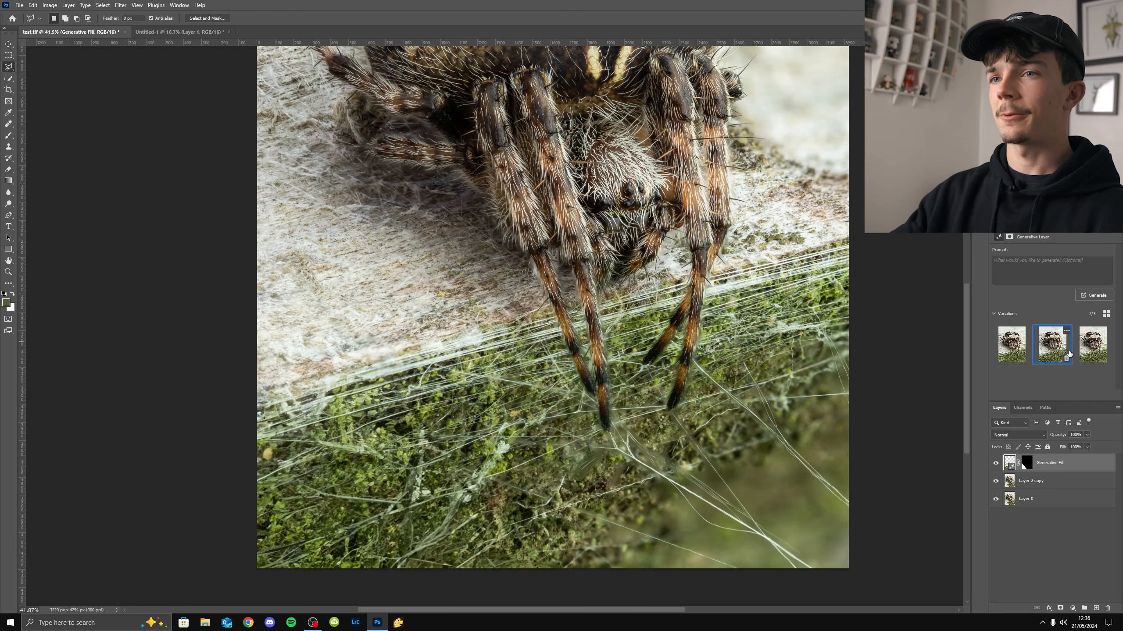
click(1088, 354)
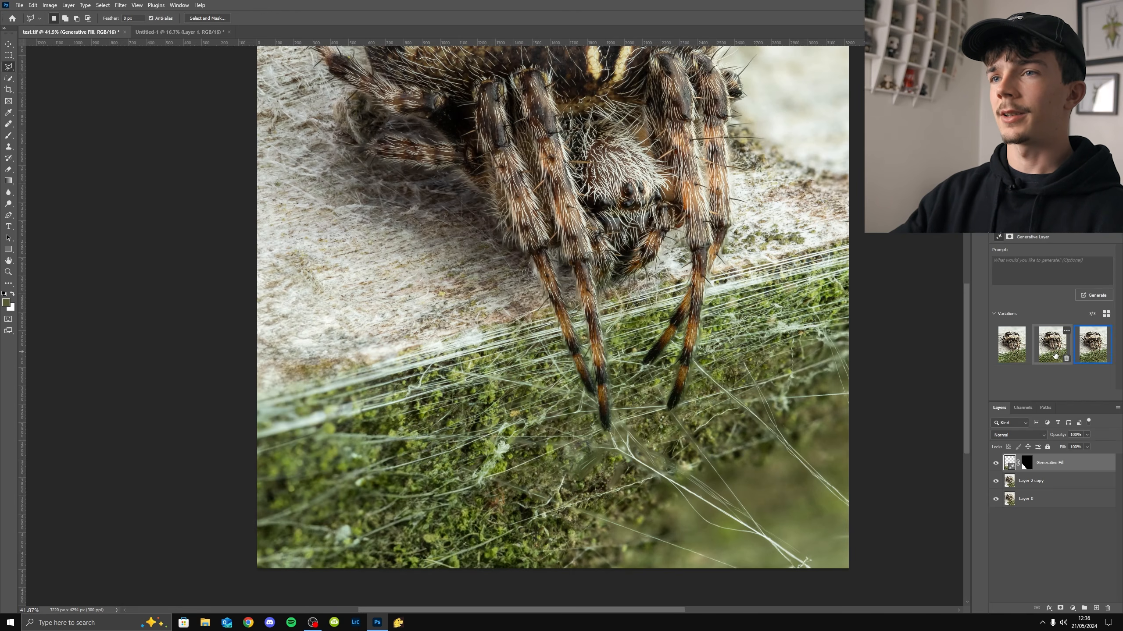
key(ctrl+minus)
click(1039, 349)
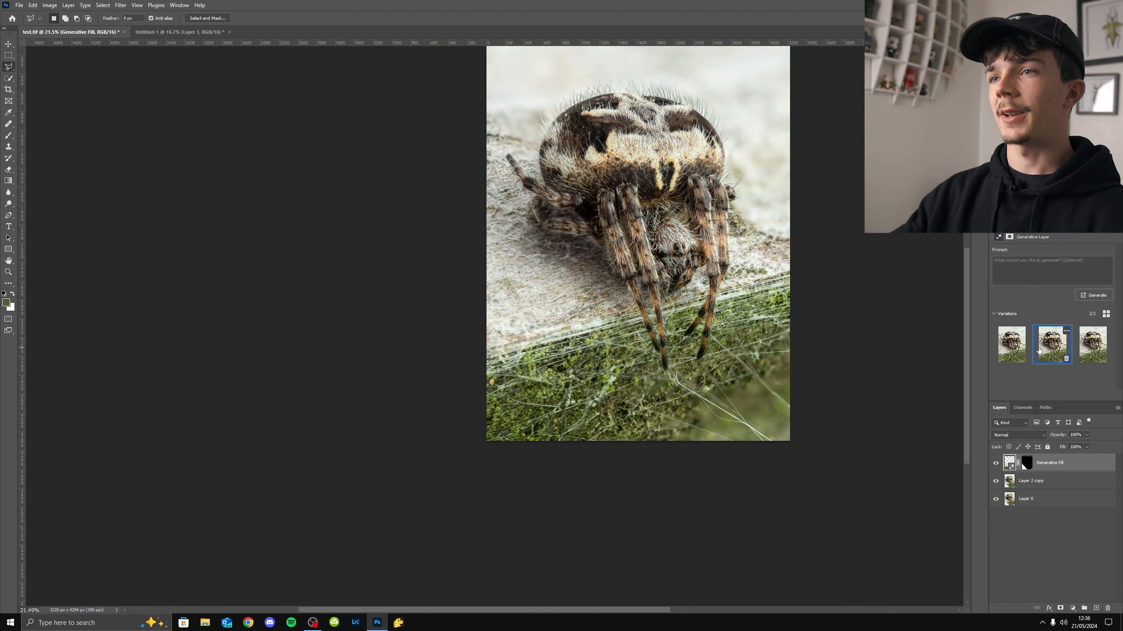
scroll(600, 357, up, 3)
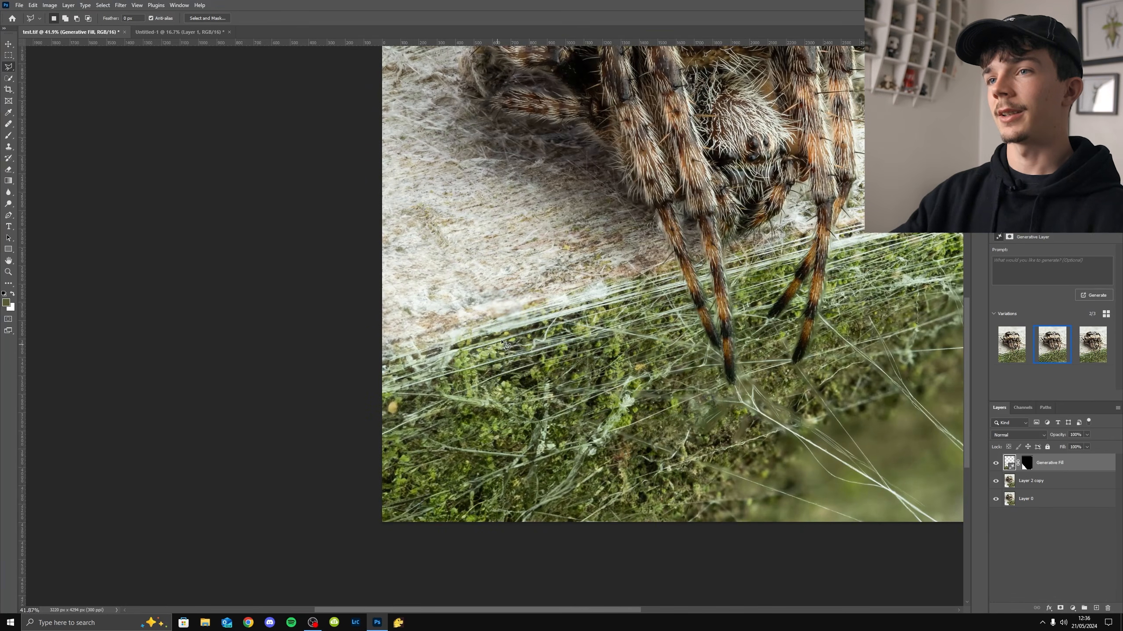
scroll(505, 346, up, 5)
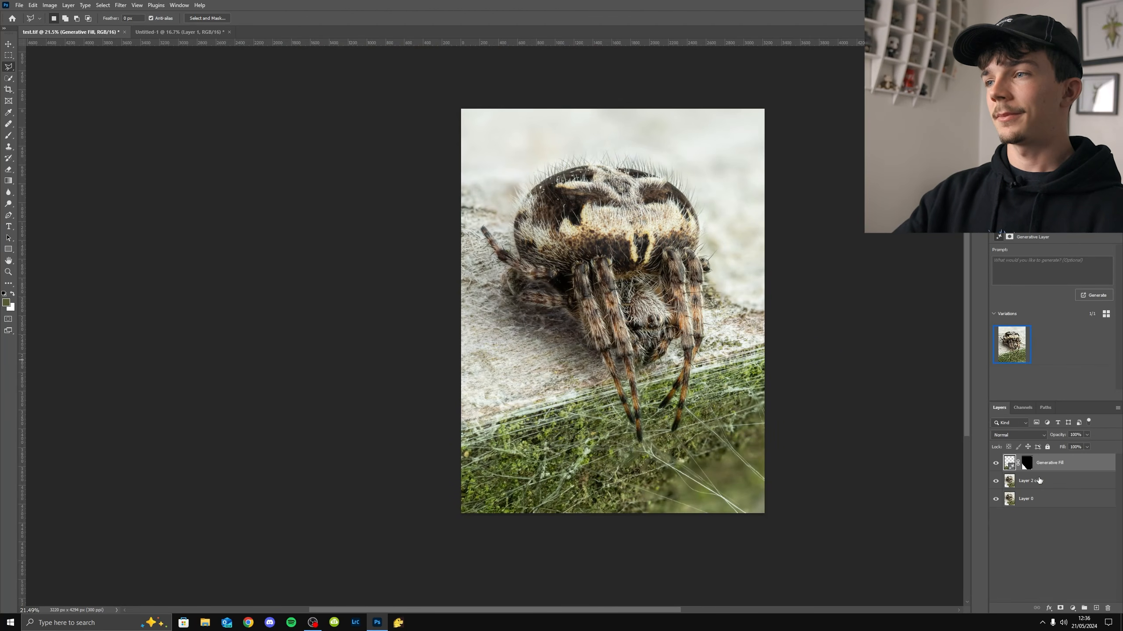
Merge the Generative Fill layer with Layer 2 copy into a single layer
shift+click(1038, 484)
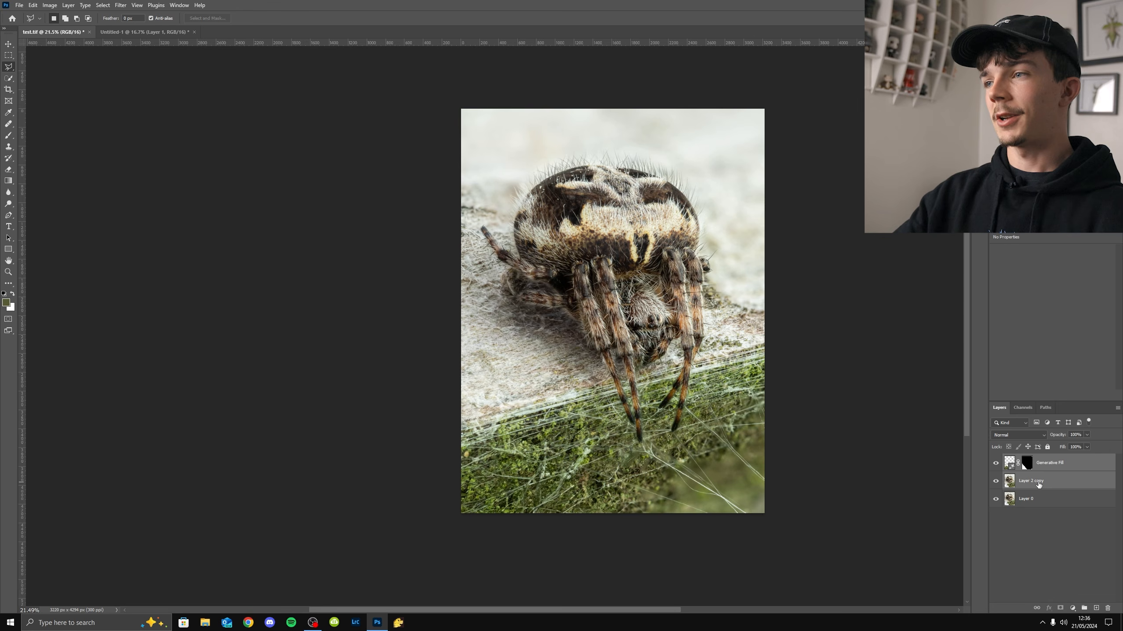
key(ctrl+e)
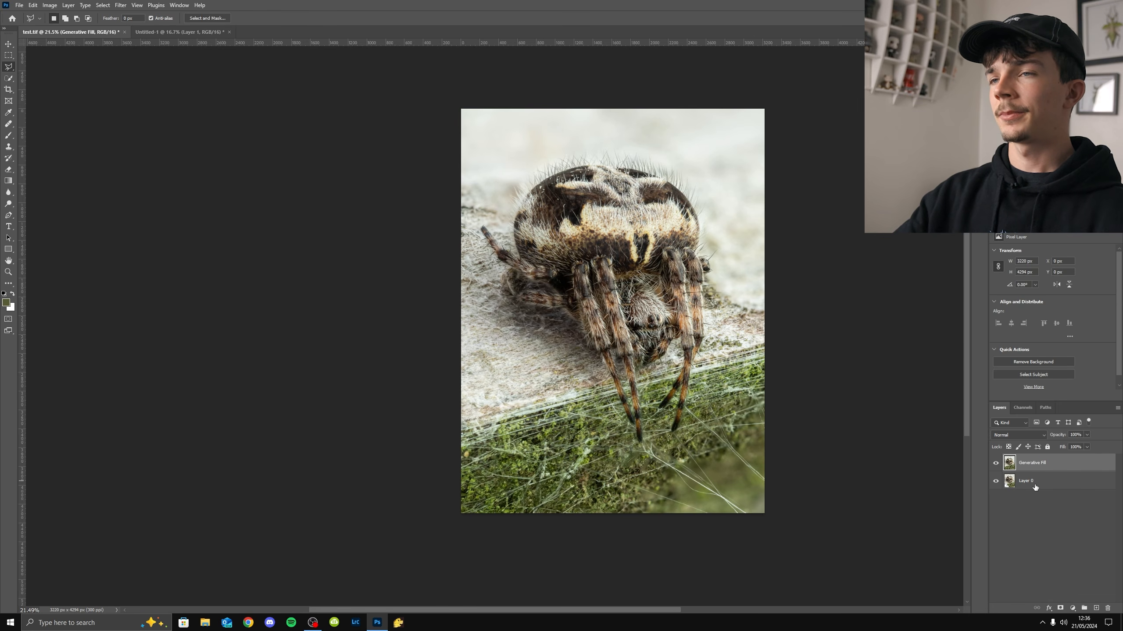
drag(698, 332, 624, 340)
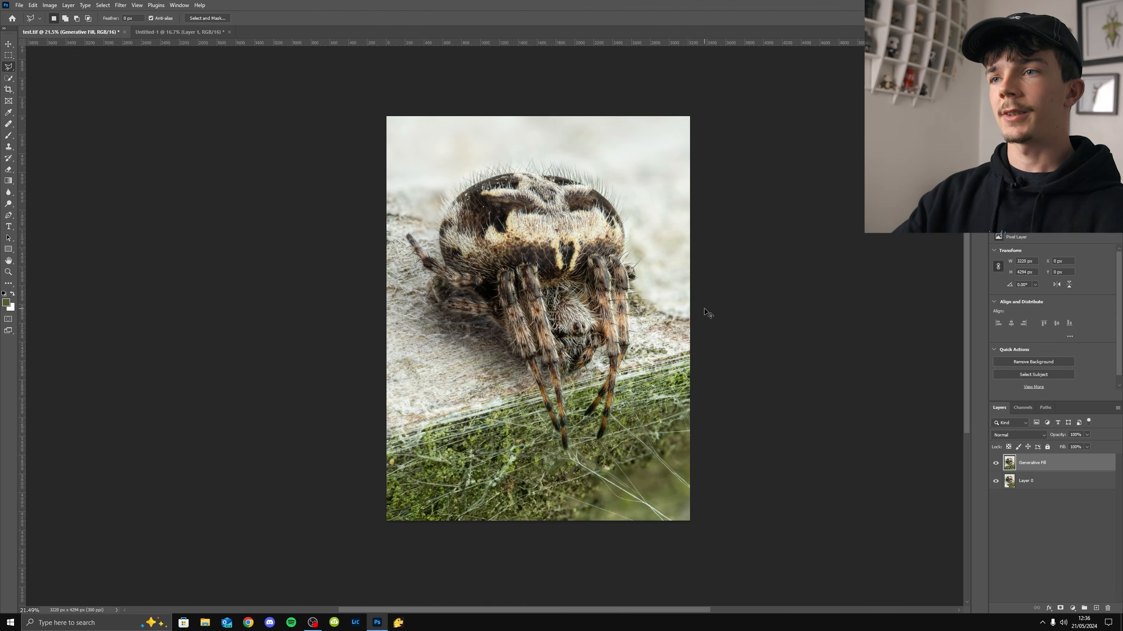
Save the document over test.tif as a TIFF with no image compression, interleaved pixel order, Macintosh byte order and ZIP layer compression
key(ctrl+shift+s)
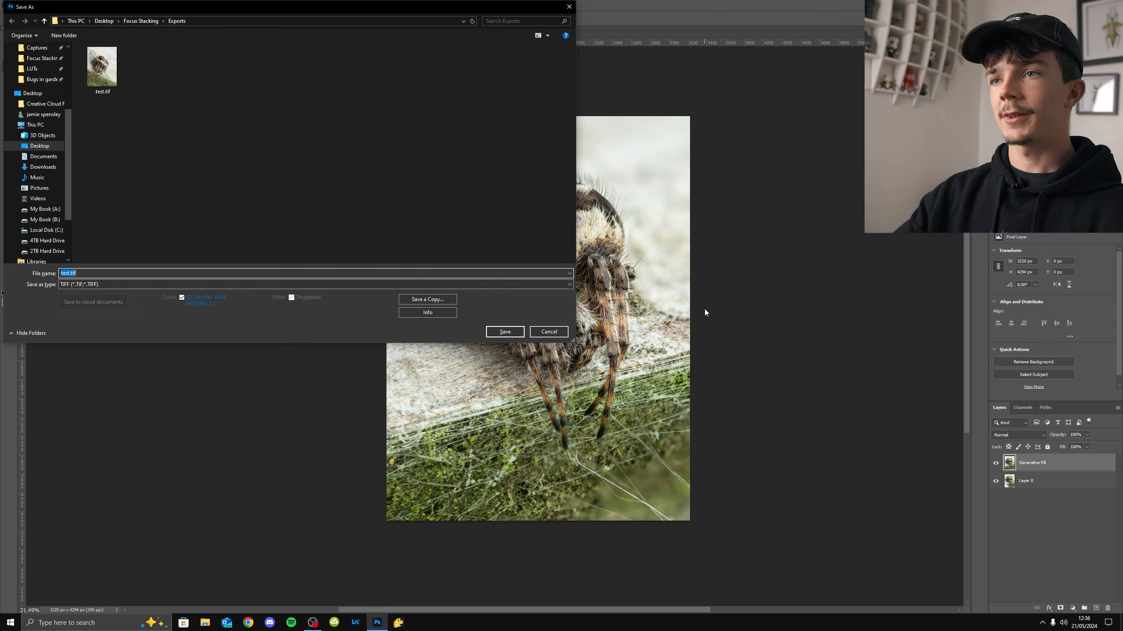
click(501, 334)
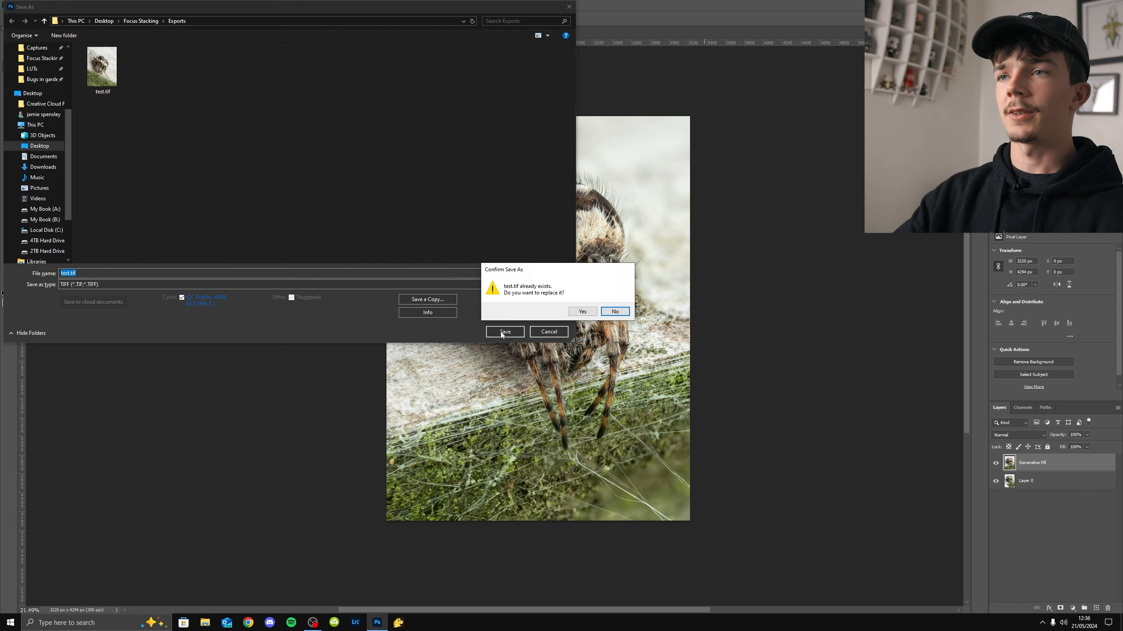
click(581, 312)
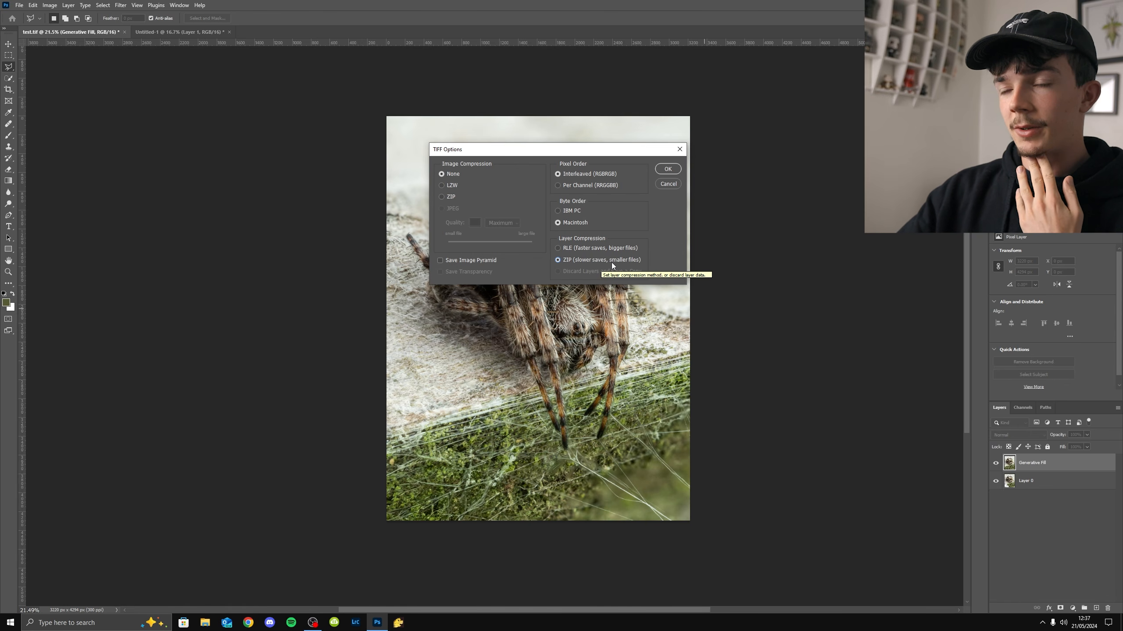
click(666, 169)
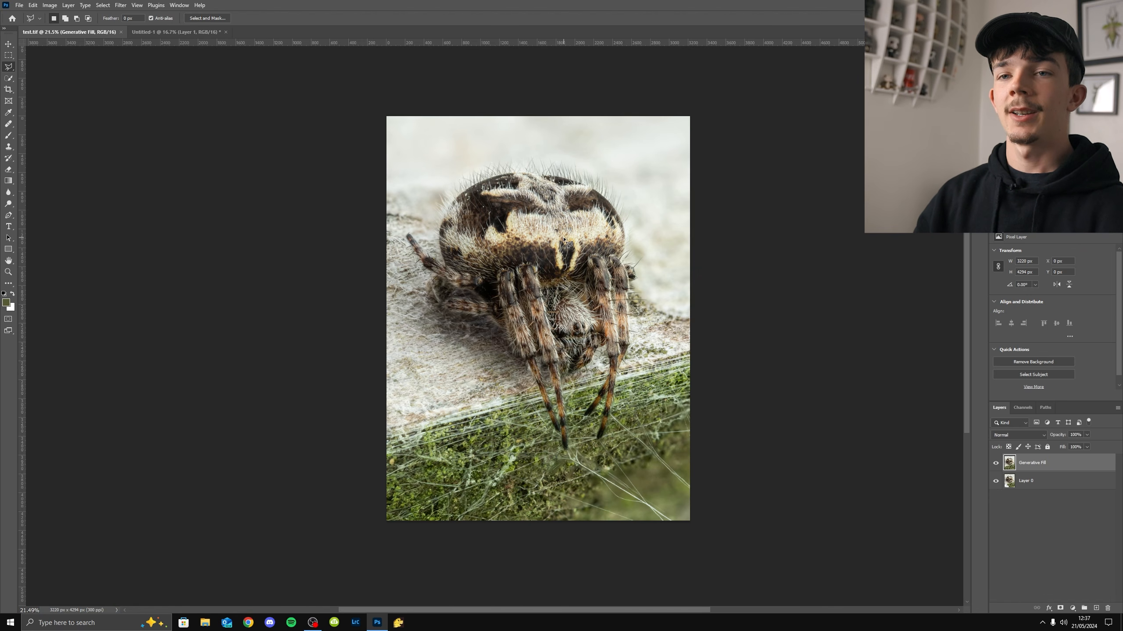
Export the image as a quality 7 JPG at 100% scale, converted to sRGB with its color profile embedded, named test 1 in the Exports folder
key(ctrl+alt+shift+w)
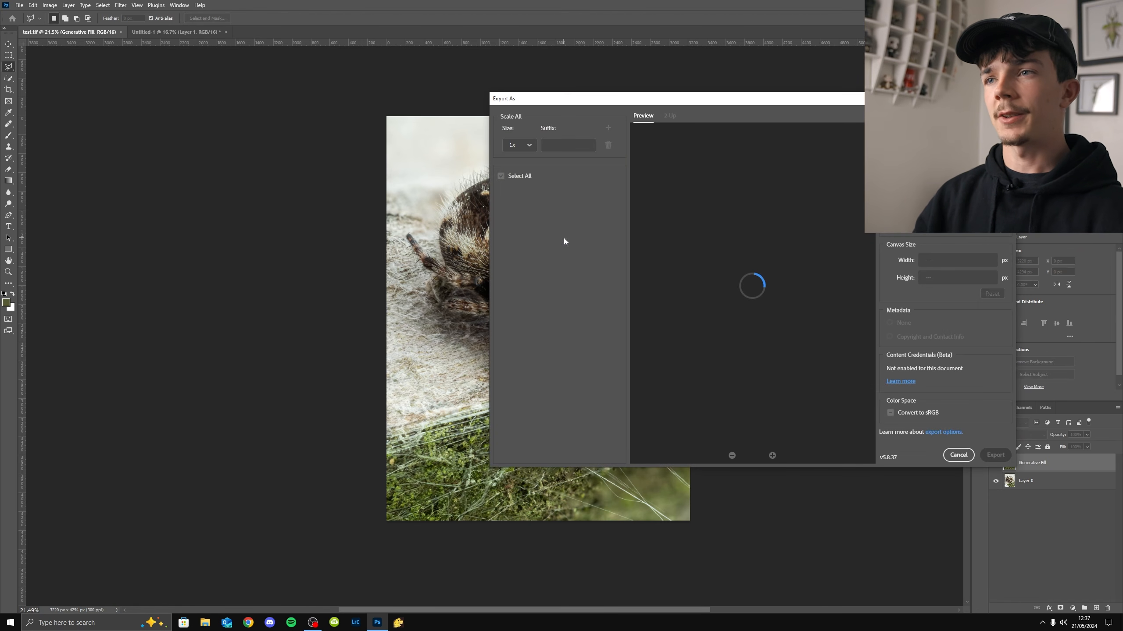
key(Escape)
click(19, 5)
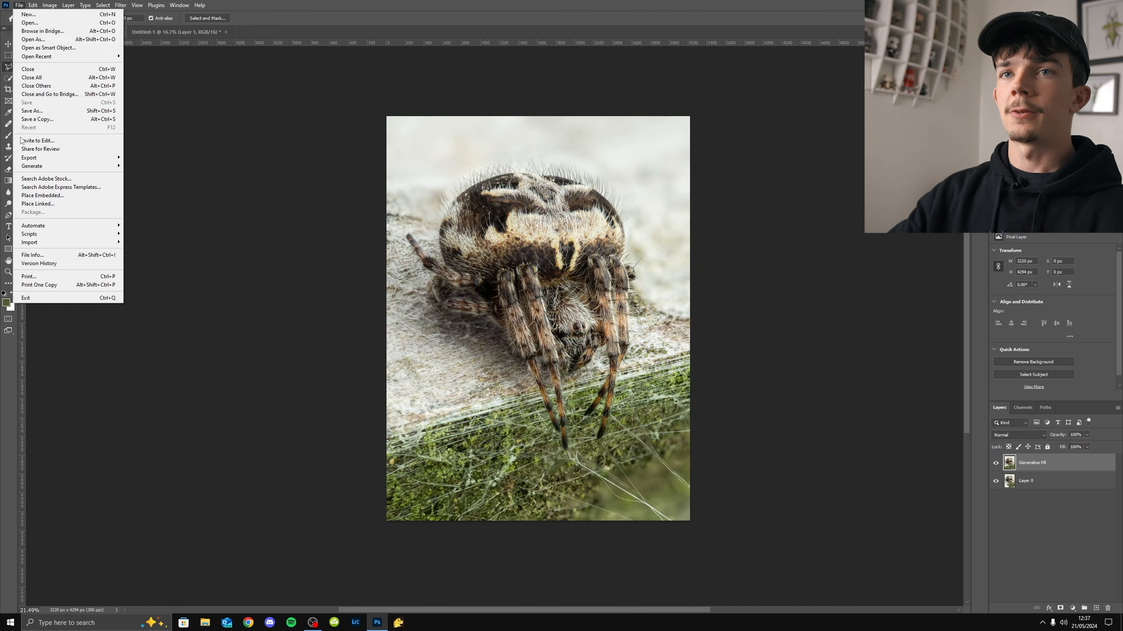
mouse_move(40, 157)
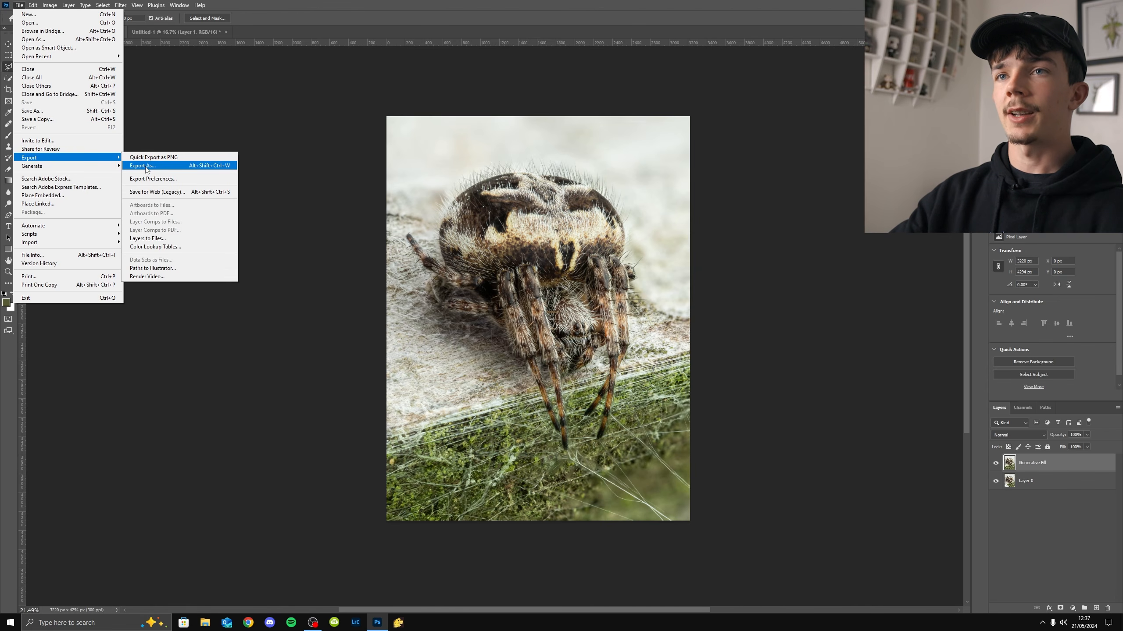
click(204, 171)
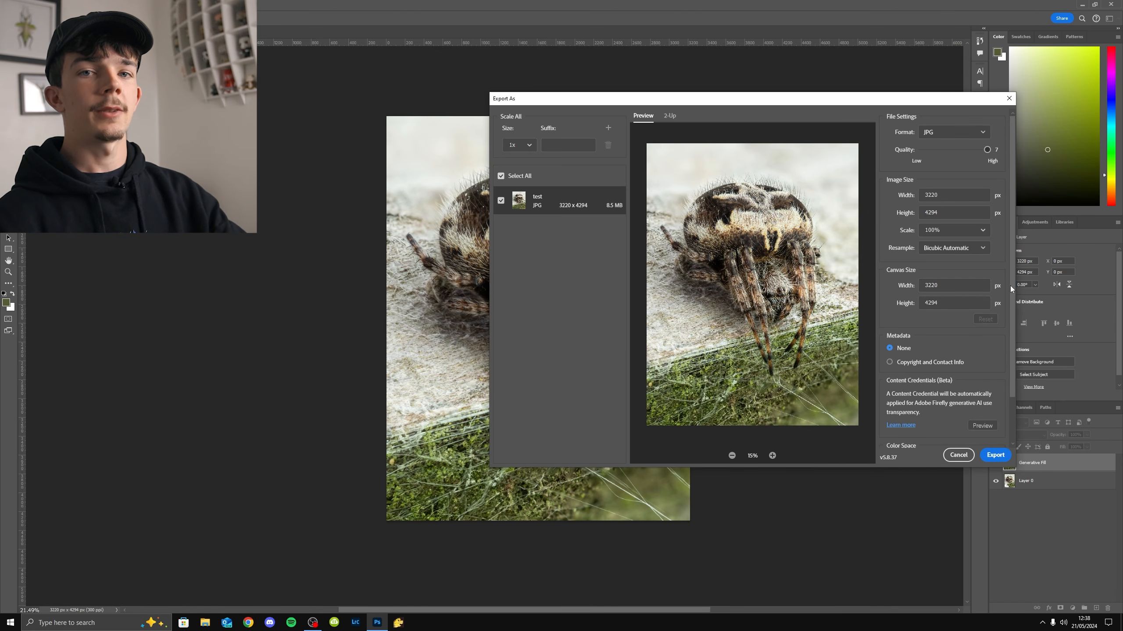
drag(1010, 286, 1013, 339)
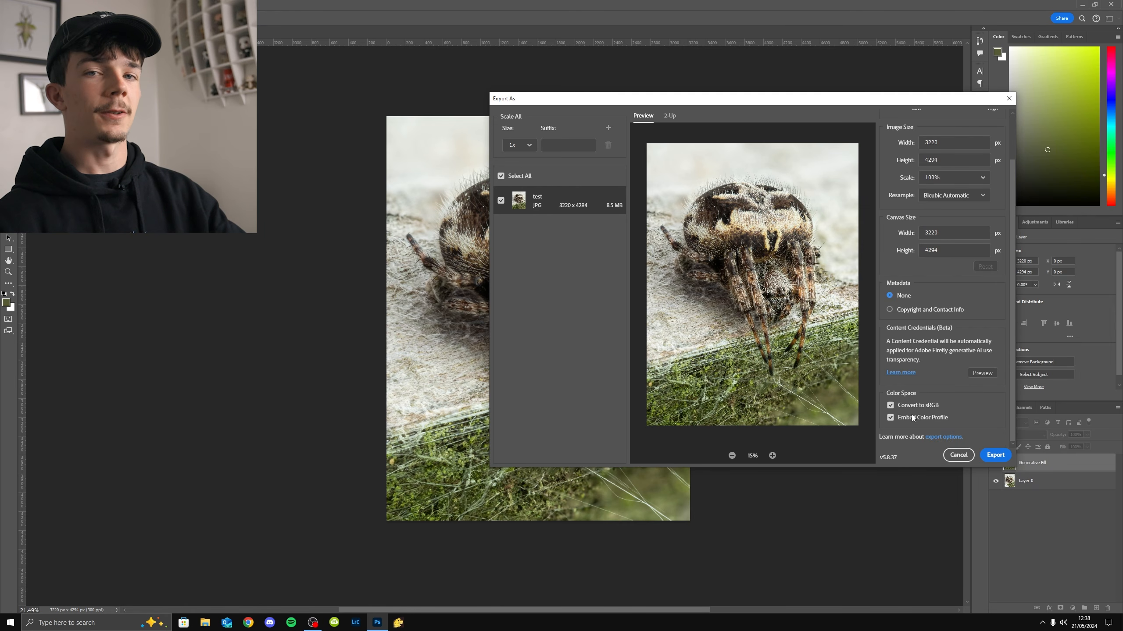
click(995, 455)
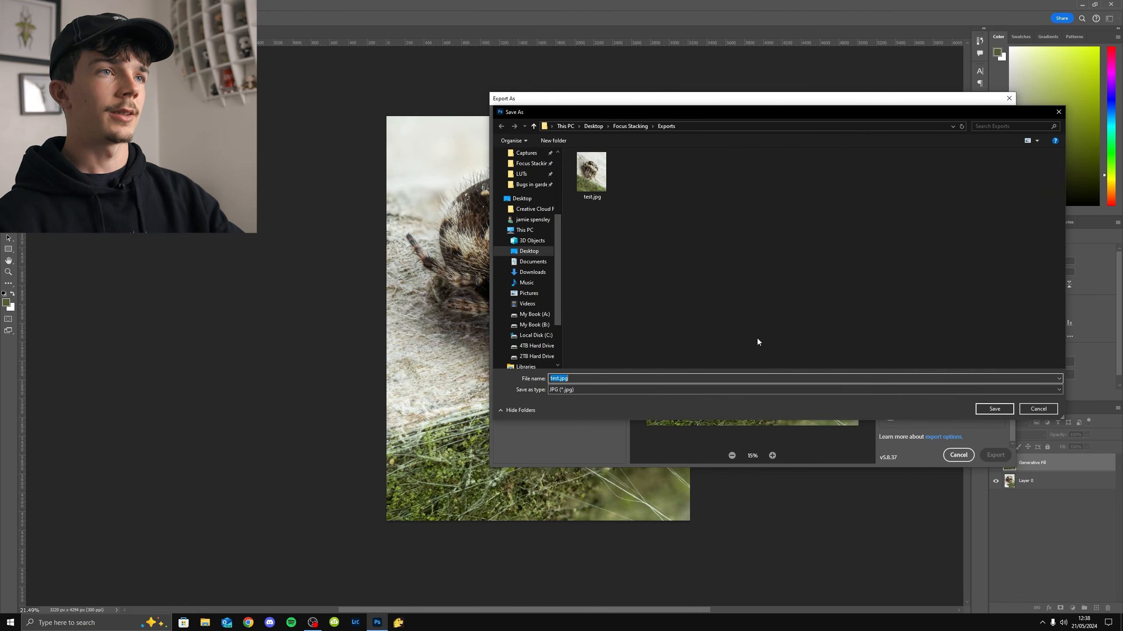
text(test)
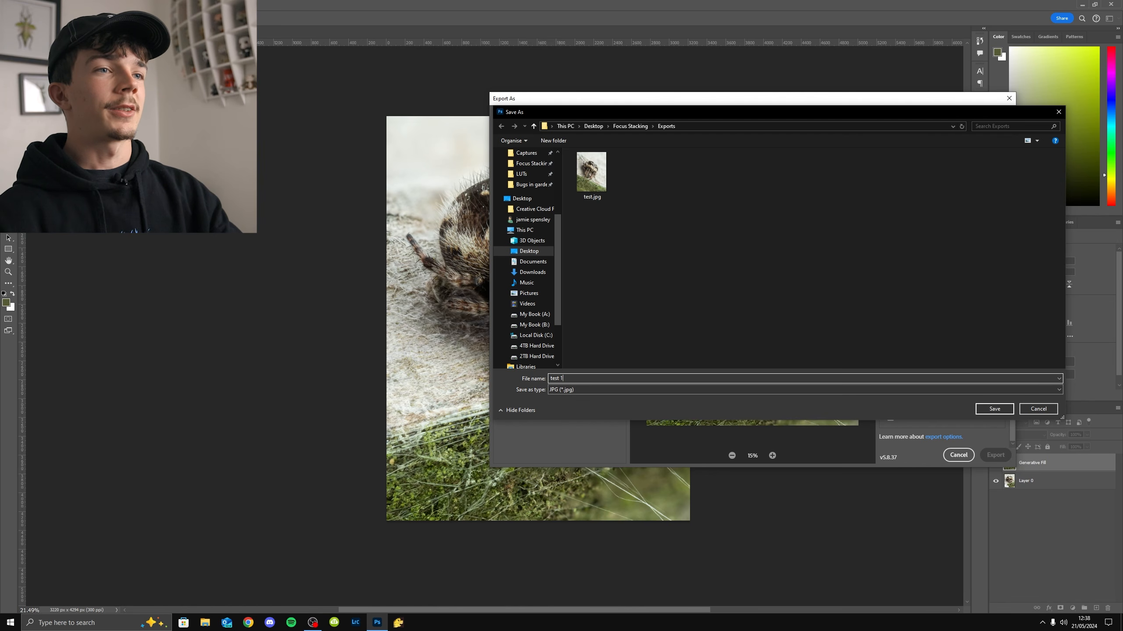
key(Return)
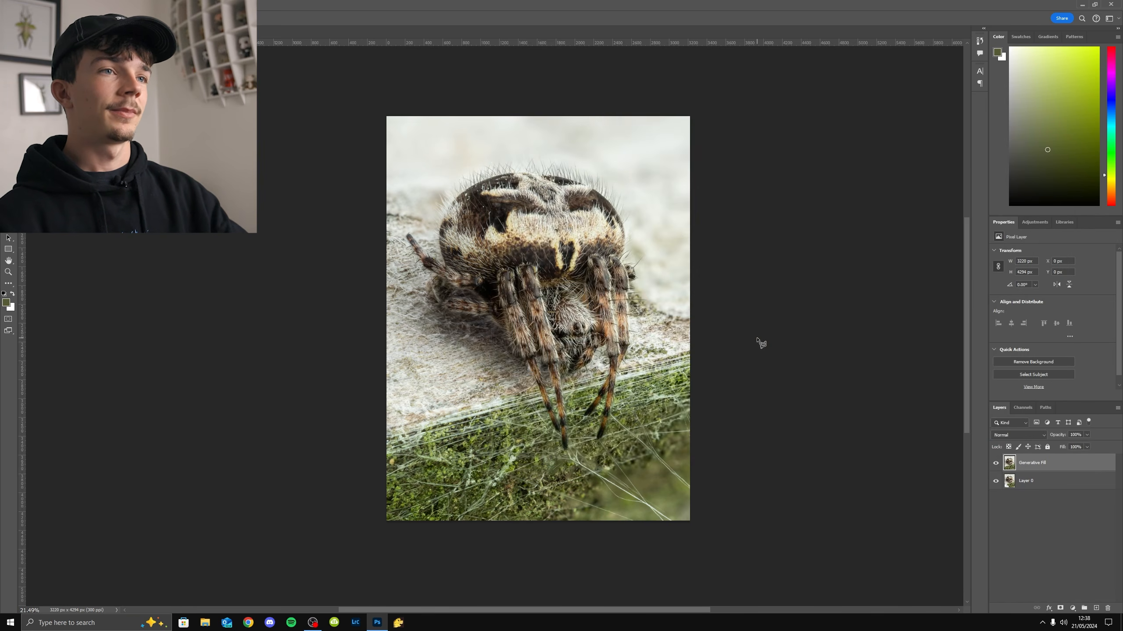